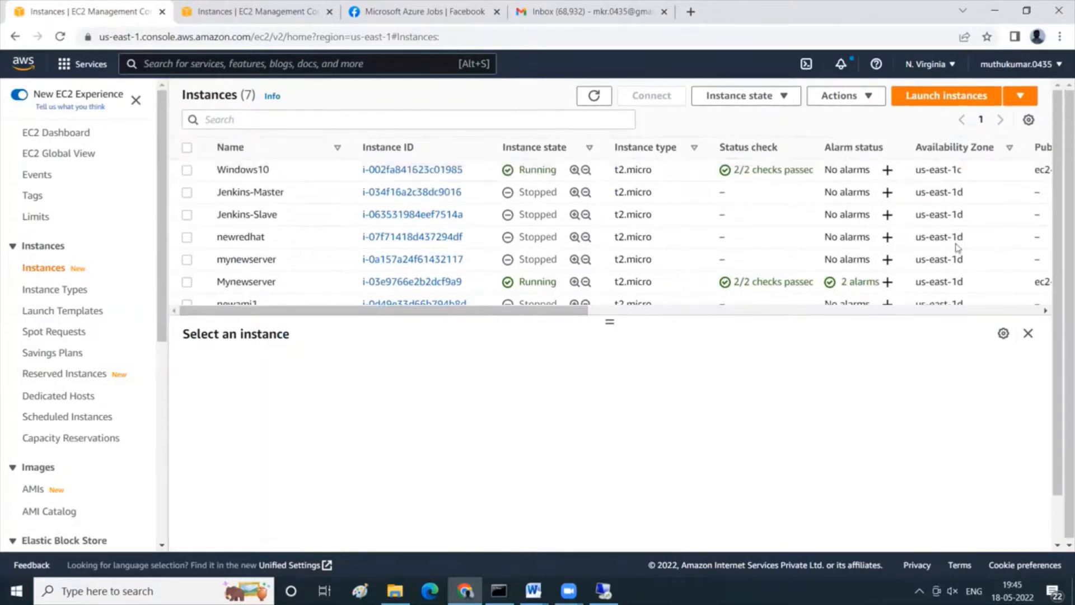
- Start launching a new EC2 instance and name it MyAWS1server
left_click(1022, 98)
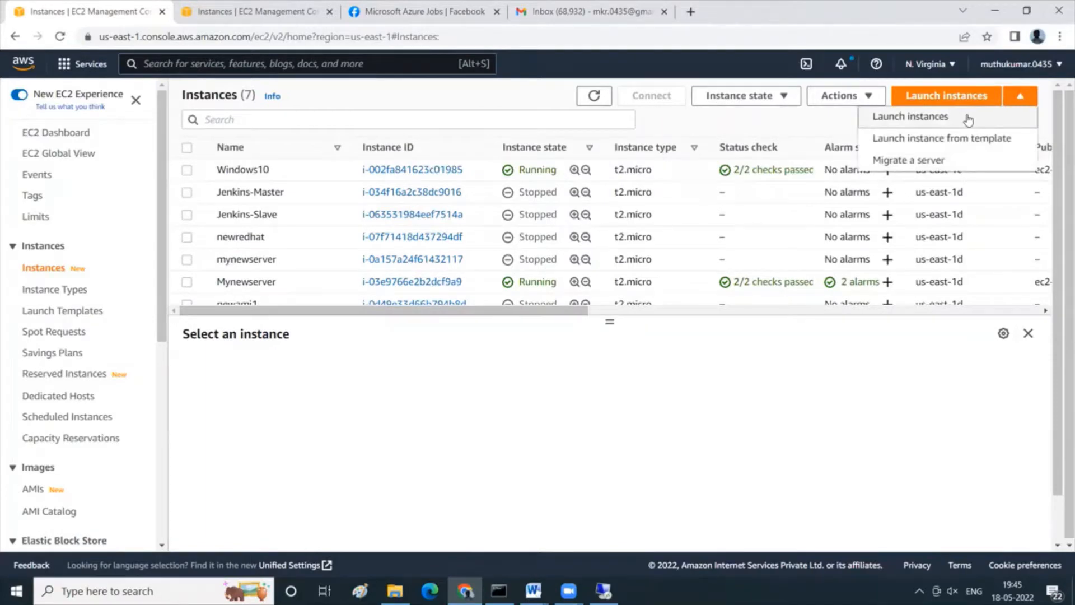
left_click(968, 120)
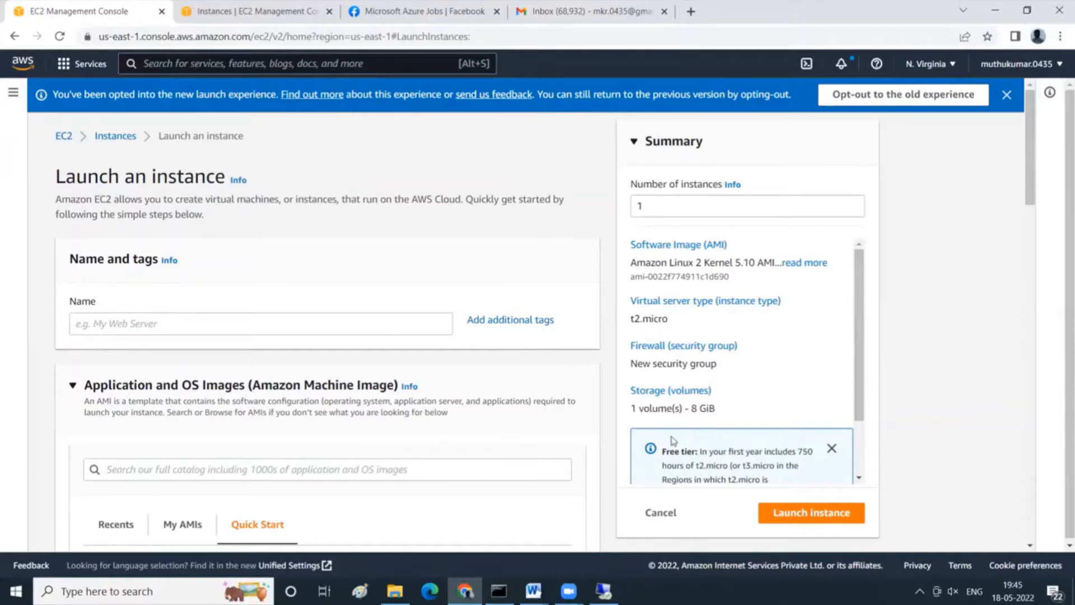
scroll(670, 445, "down", 2)
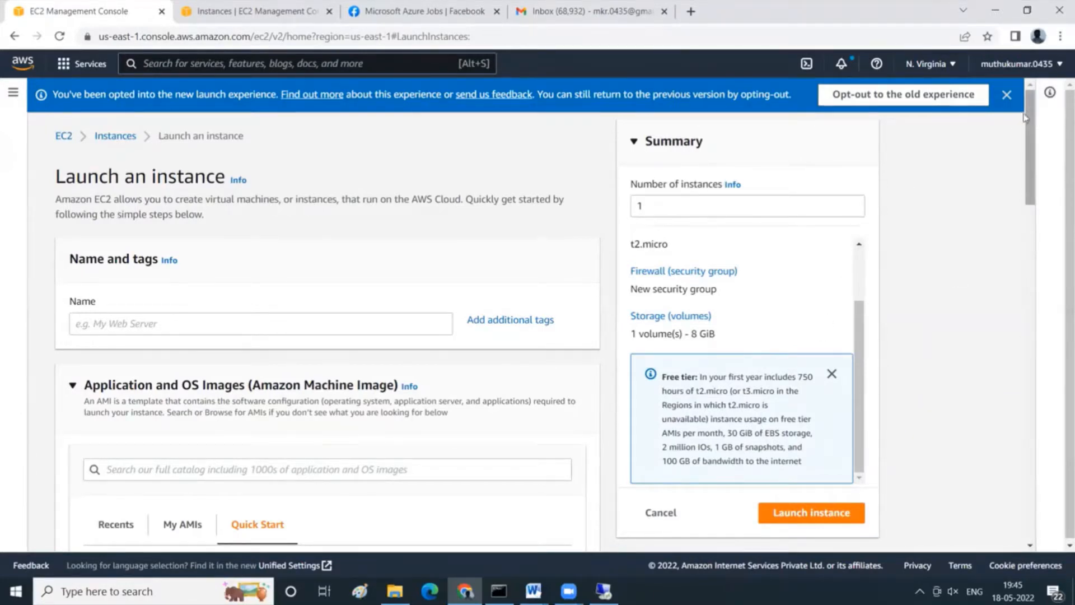
left_click(383, 321)
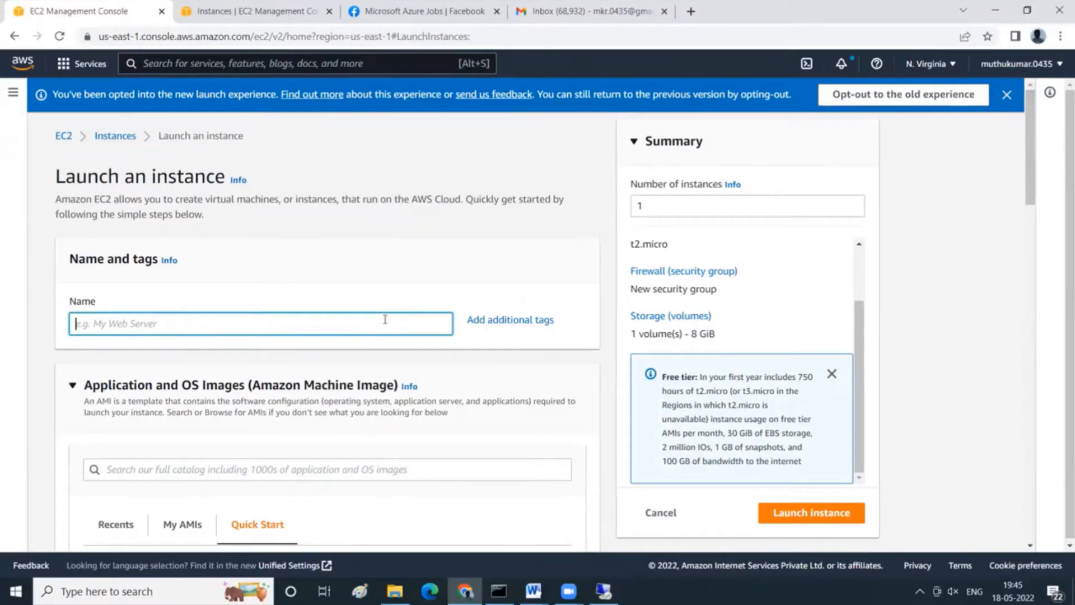
left_click(697, 202)
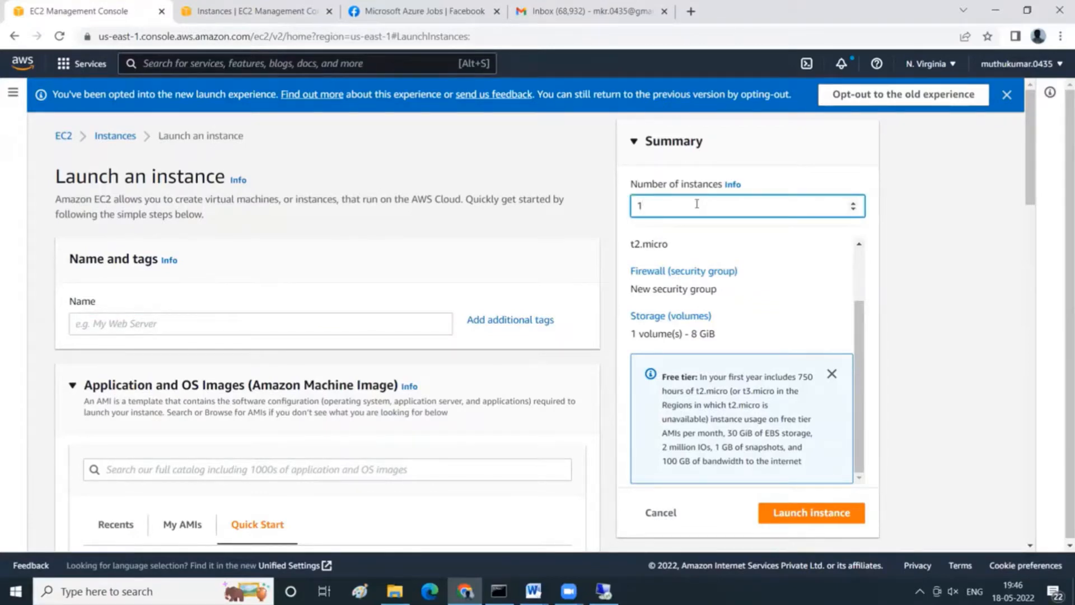
left_click(417, 316)
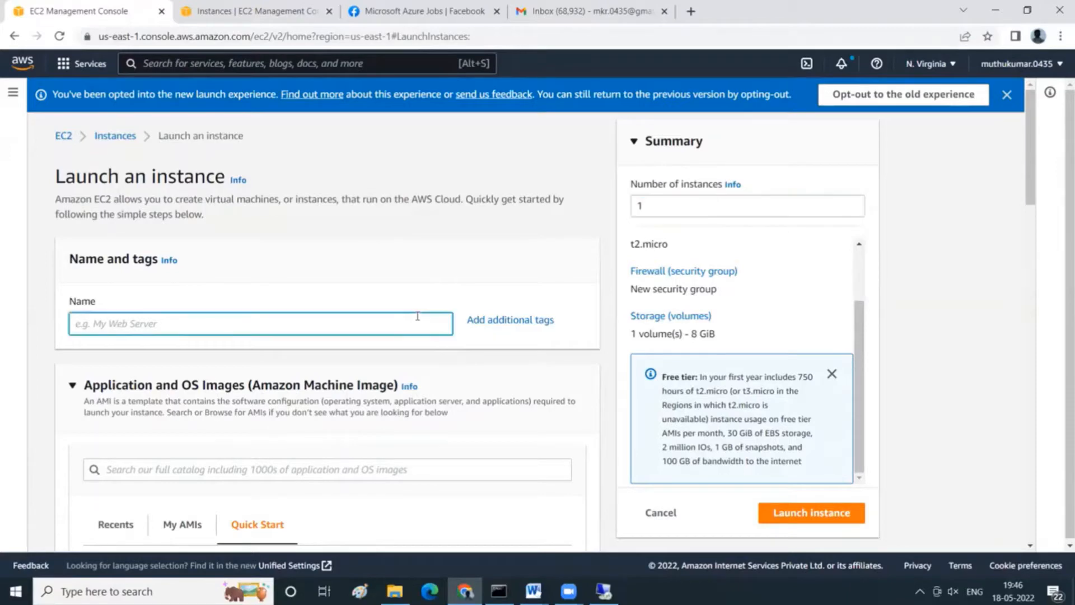
type("Myne")
key("BackSpace")
key("BackSpace")
type("AWS")
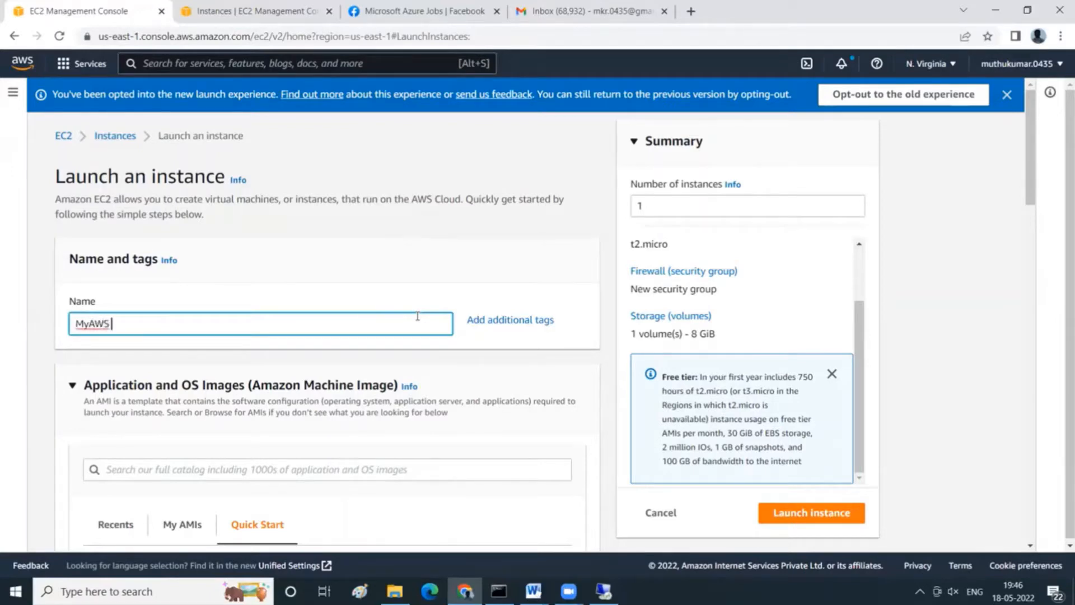
key("BackSpace")
type("1")
key("BackSpace")
type("server")
left_click(479, 281)
- Create a new RSA key pair named AWS in .pem format for logging in to the instance
scroll(478, 283, "down", 4)
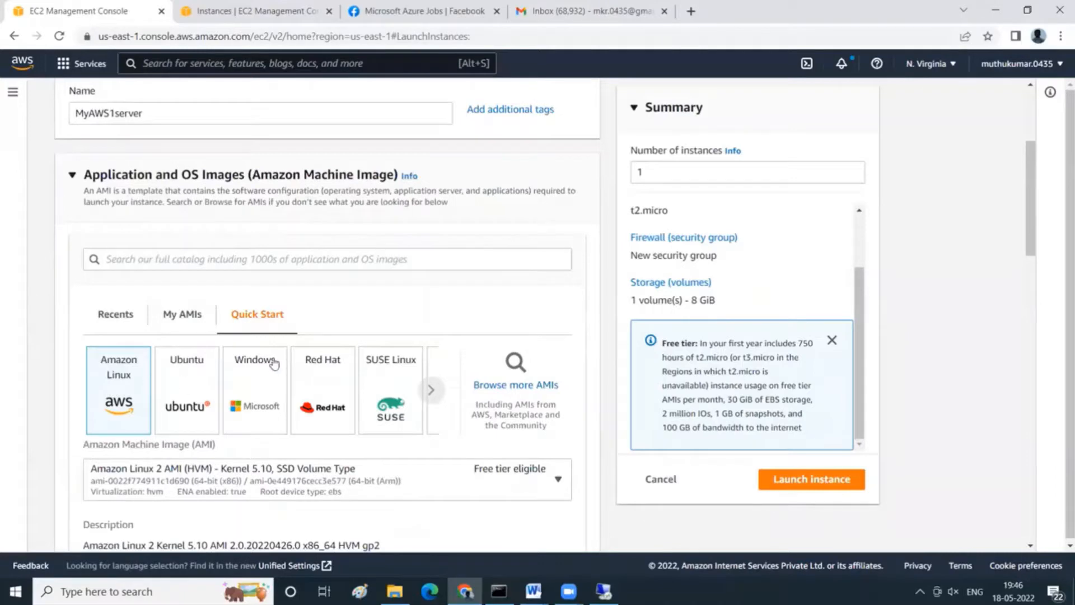
scroll(297, 392, "down", 4)
scroll(361, 405, "down", 3)
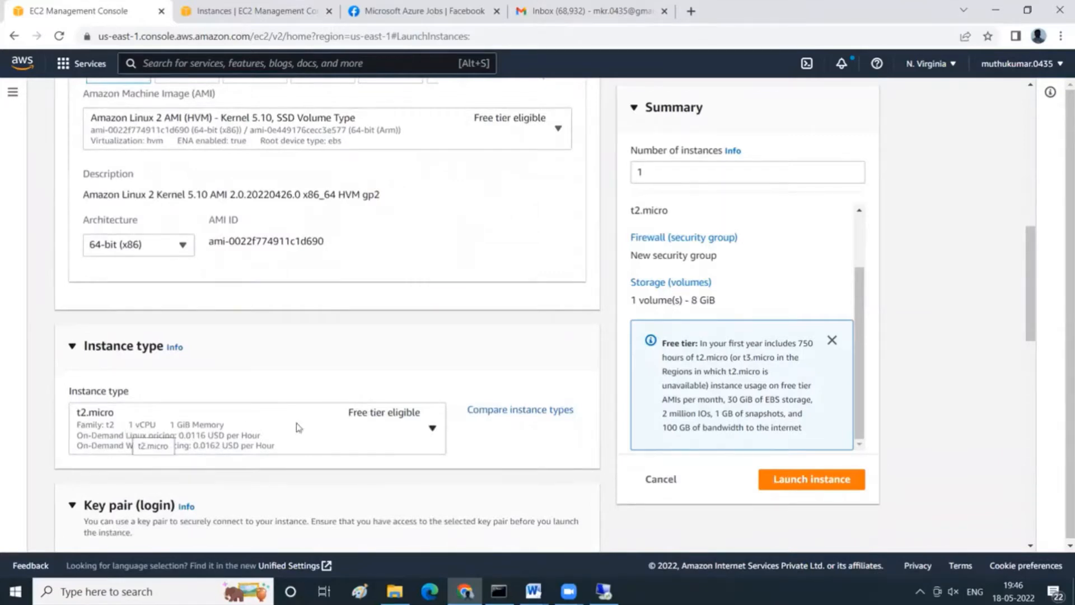
scroll(286, 372, "down", 3)
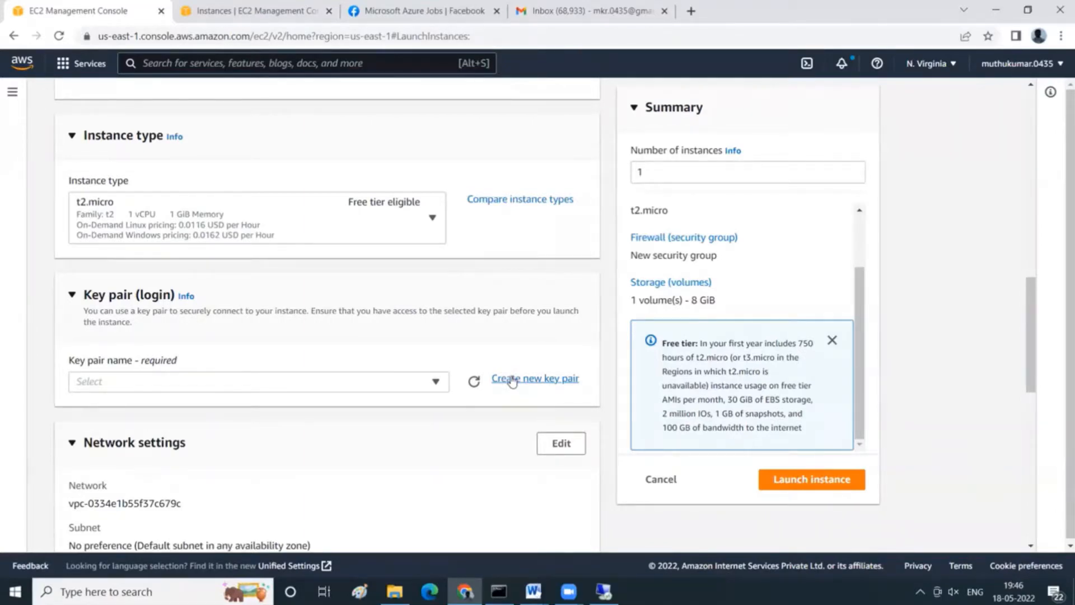
left_click(512, 380)
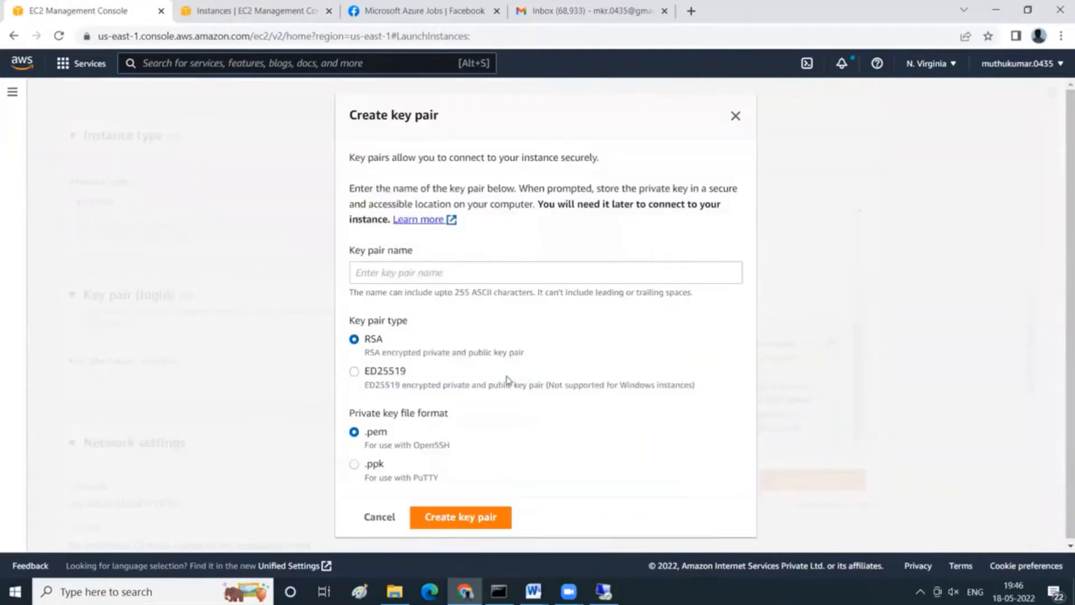
left_click(493, 515)
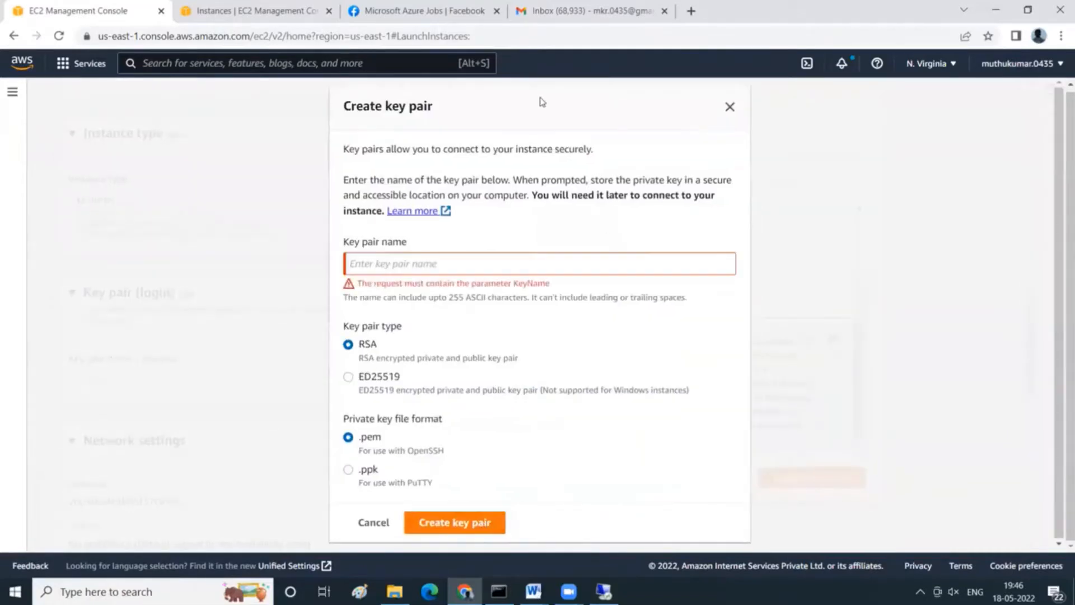
left_click(492, 270)
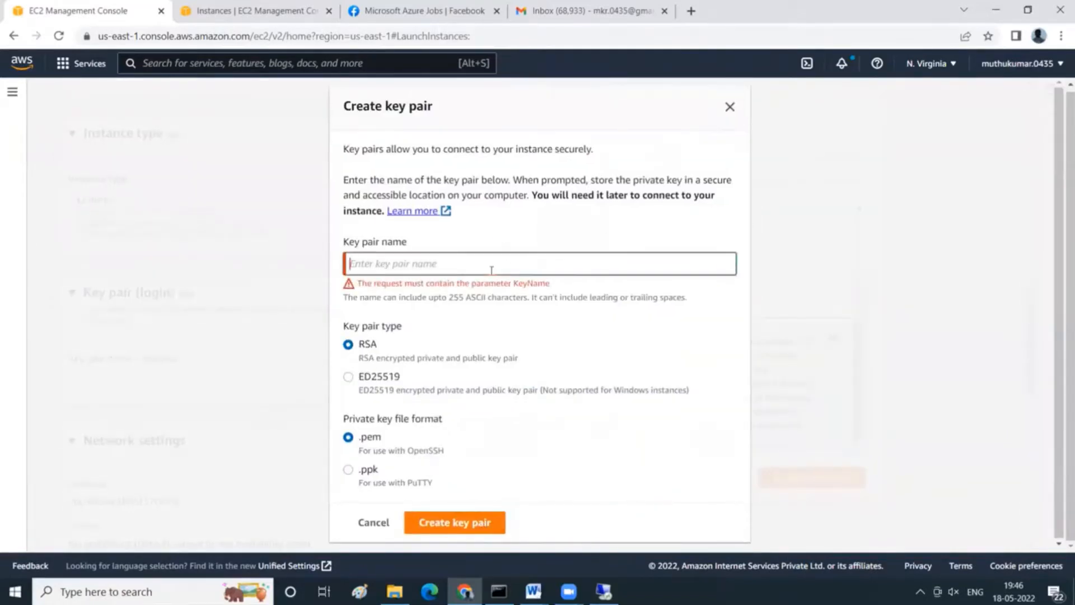
type("A")
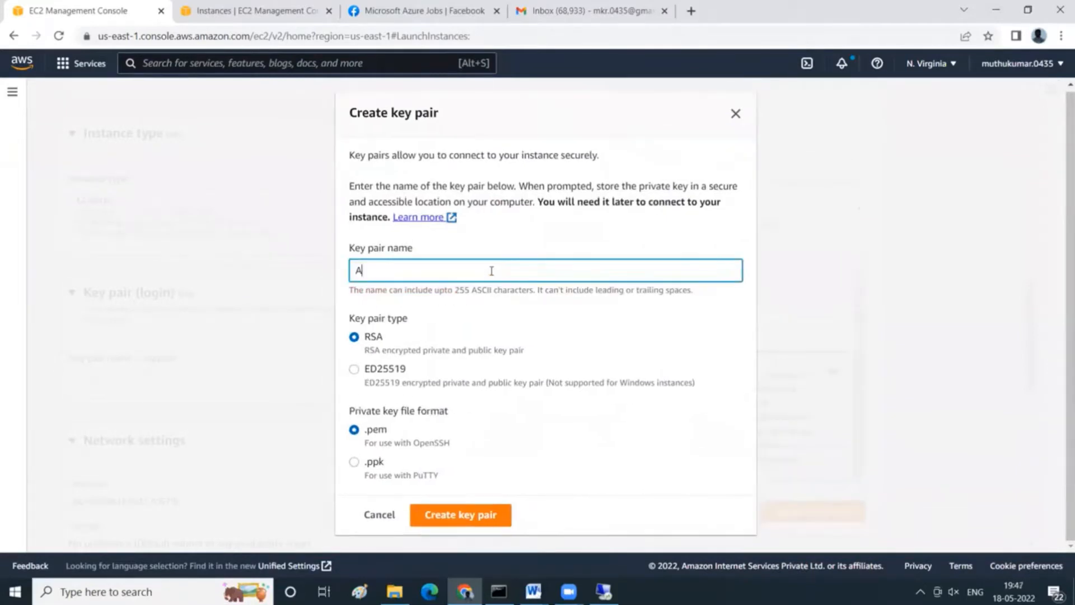
type("WS")
left_click(493, 515)
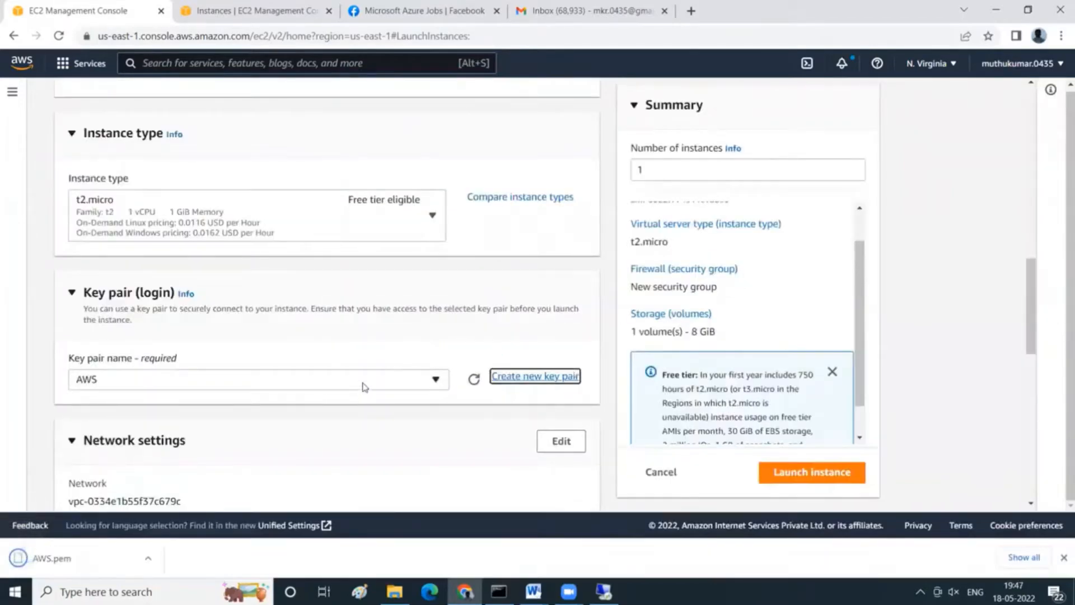
- Launch the instance with the default network and storage settings, and return to the list of all instances
scroll(361, 386, "down", 5)
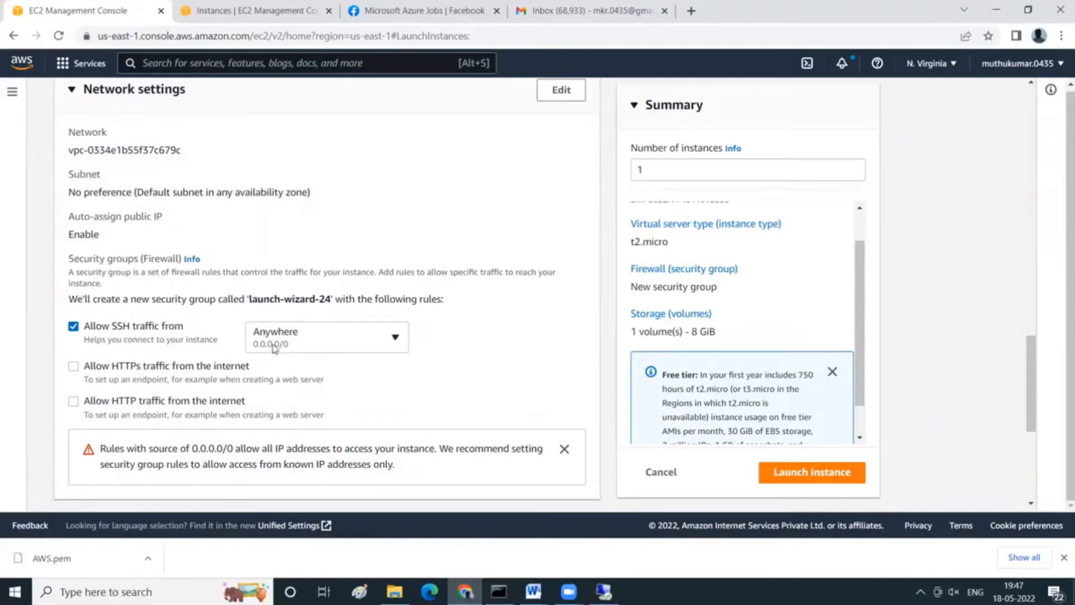
scroll(372, 385, "down", 2)
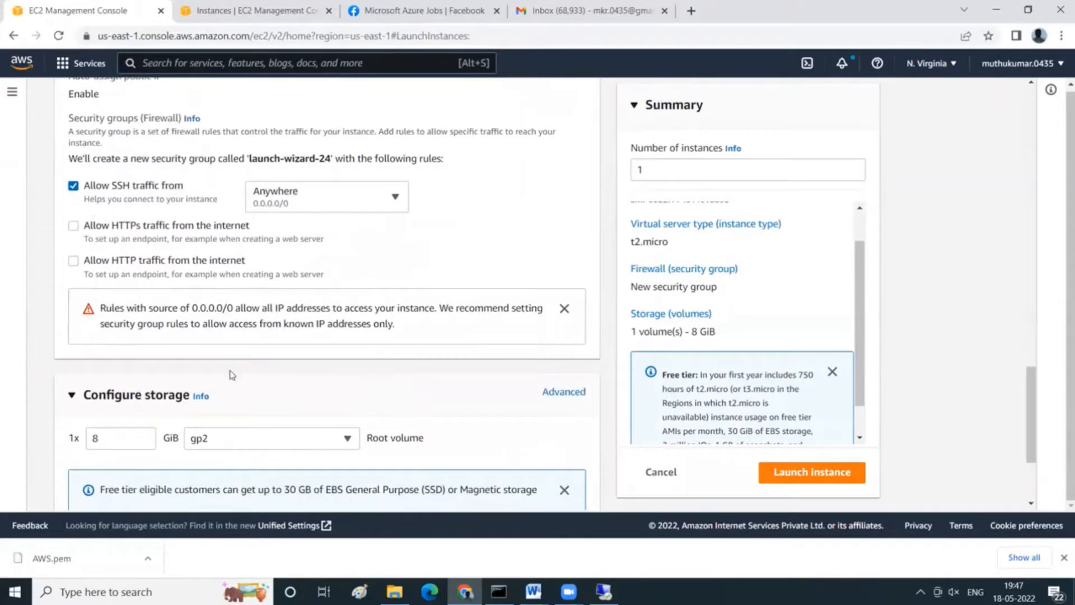
scroll(232, 375, "down", 3)
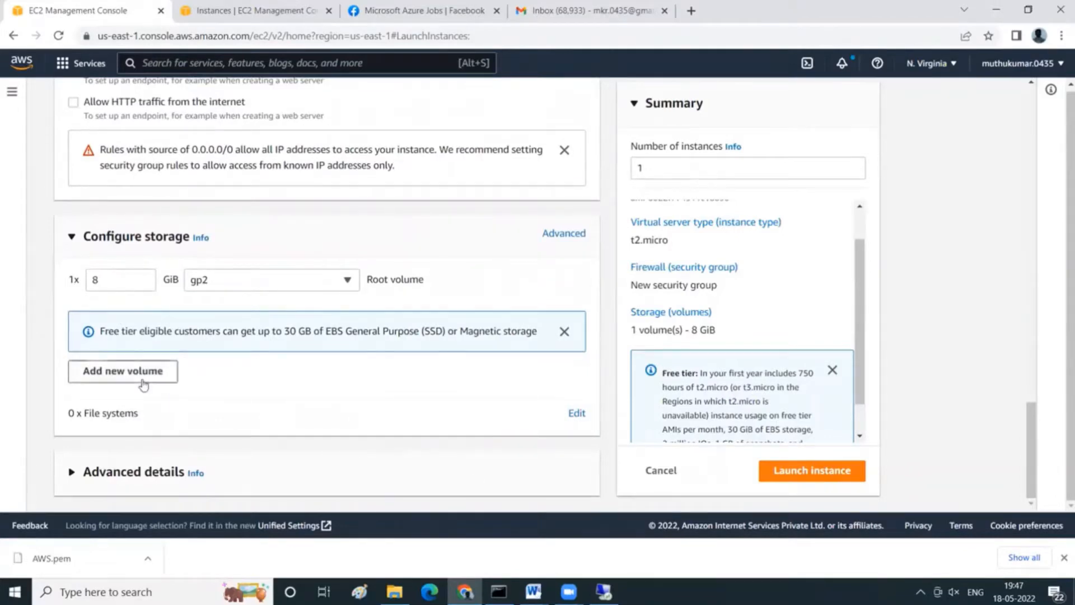
left_click(829, 475)
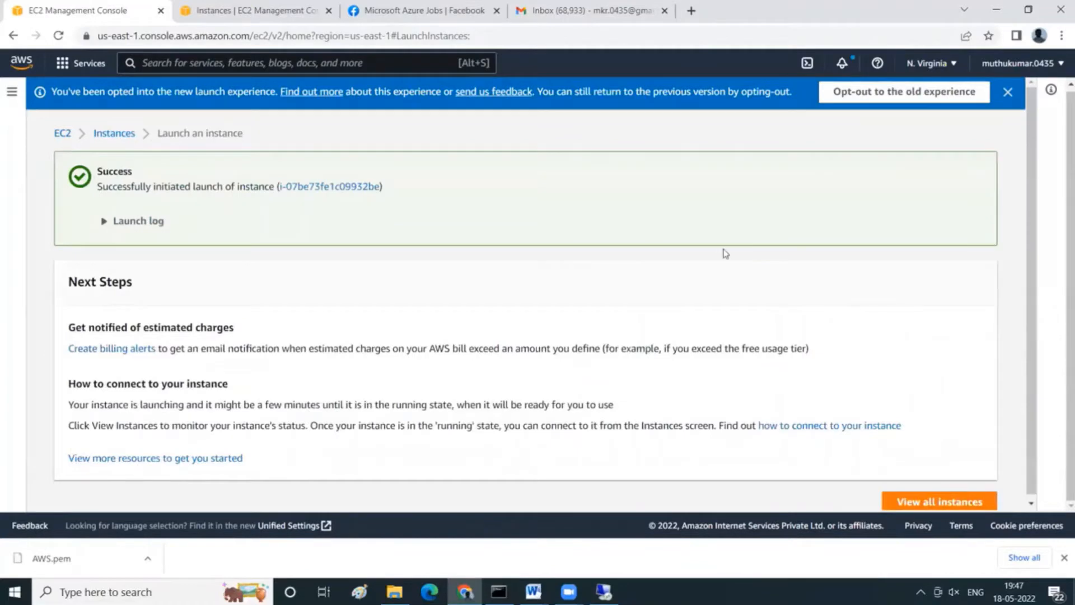
left_click(966, 501)
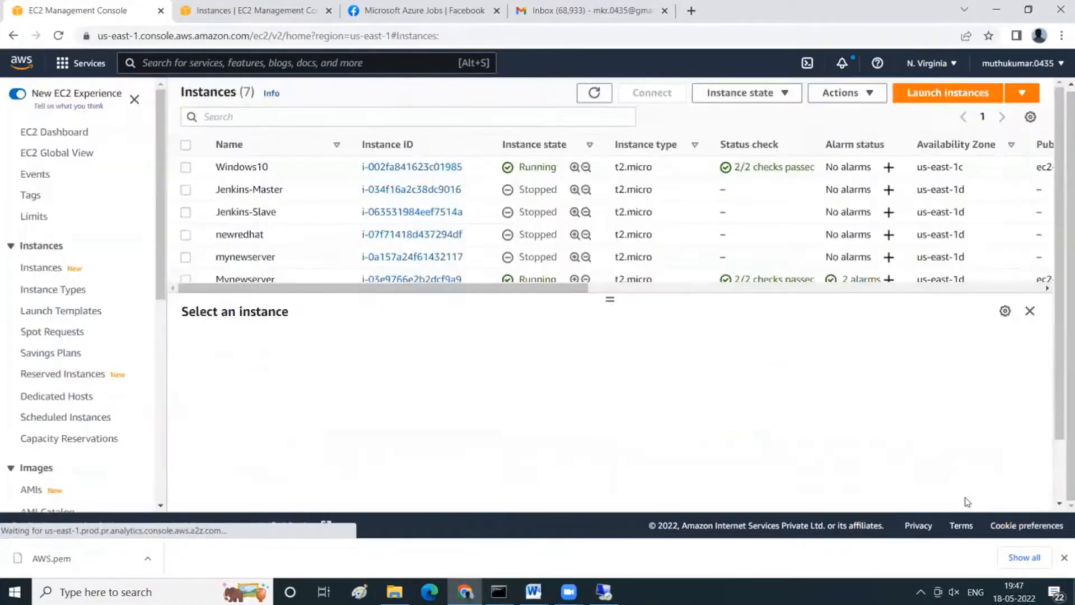
- Refresh the instance list repeatedly to check the instance state and status check of MyAWS1server
scroll(675, 161, "down", 2)
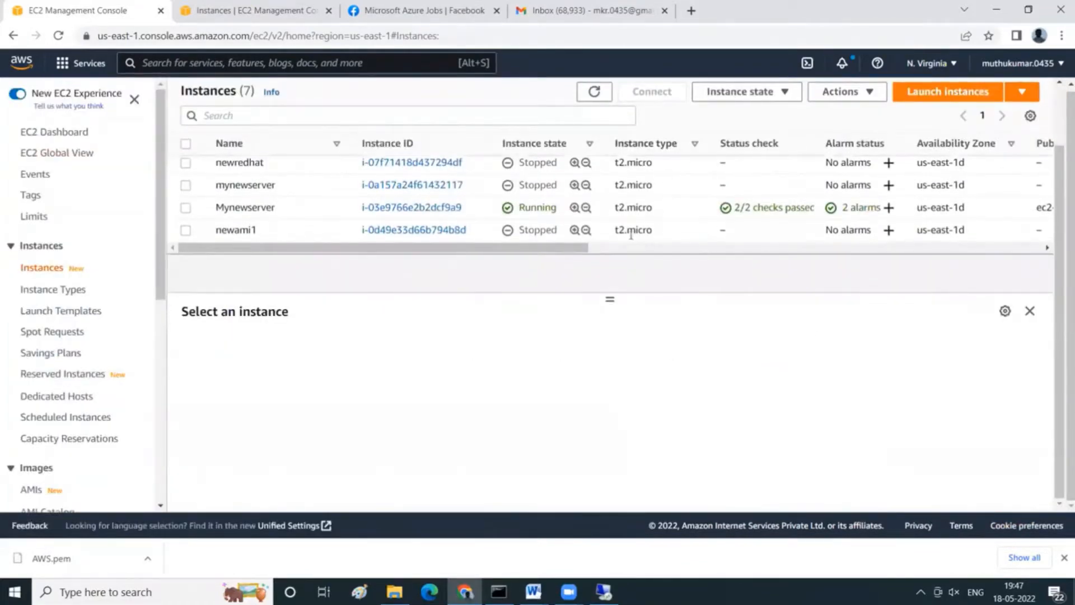
scroll(642, 237, "down", 2)
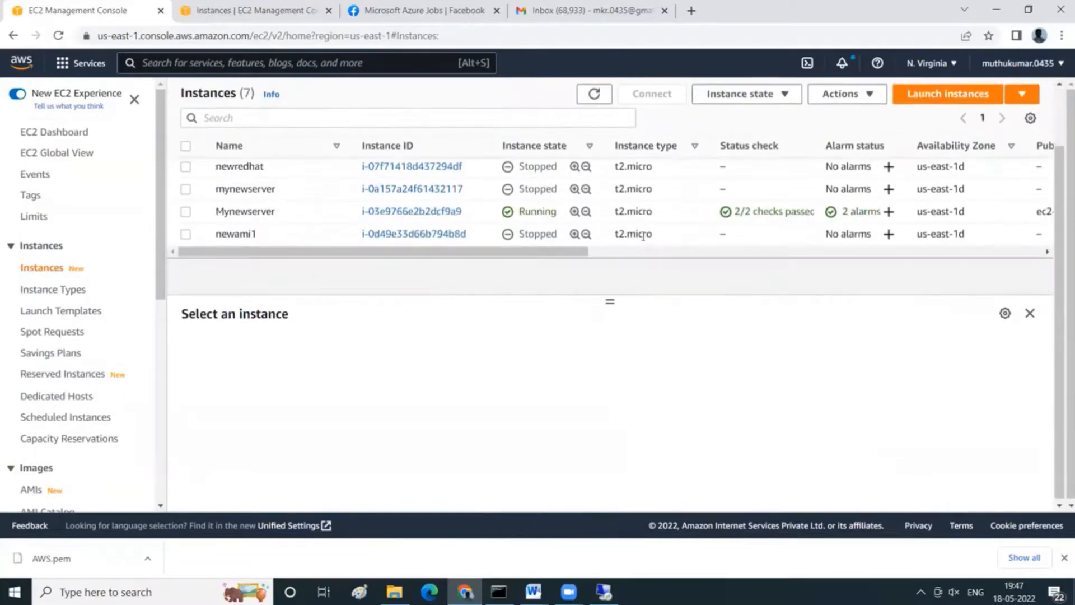
left_click(594, 96)
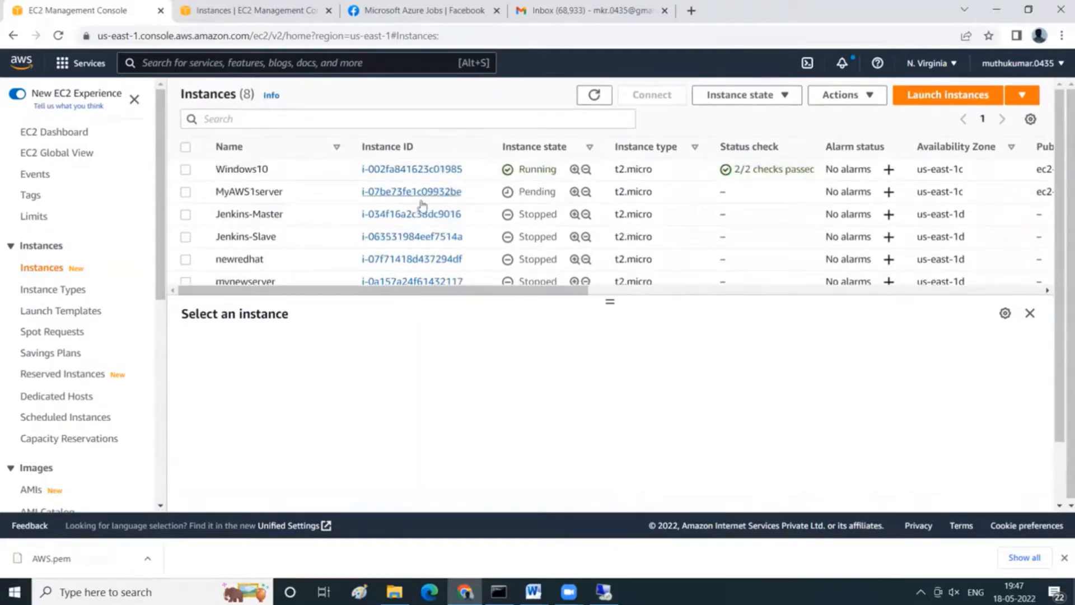
left_click_drag(520, 193, 554, 191)
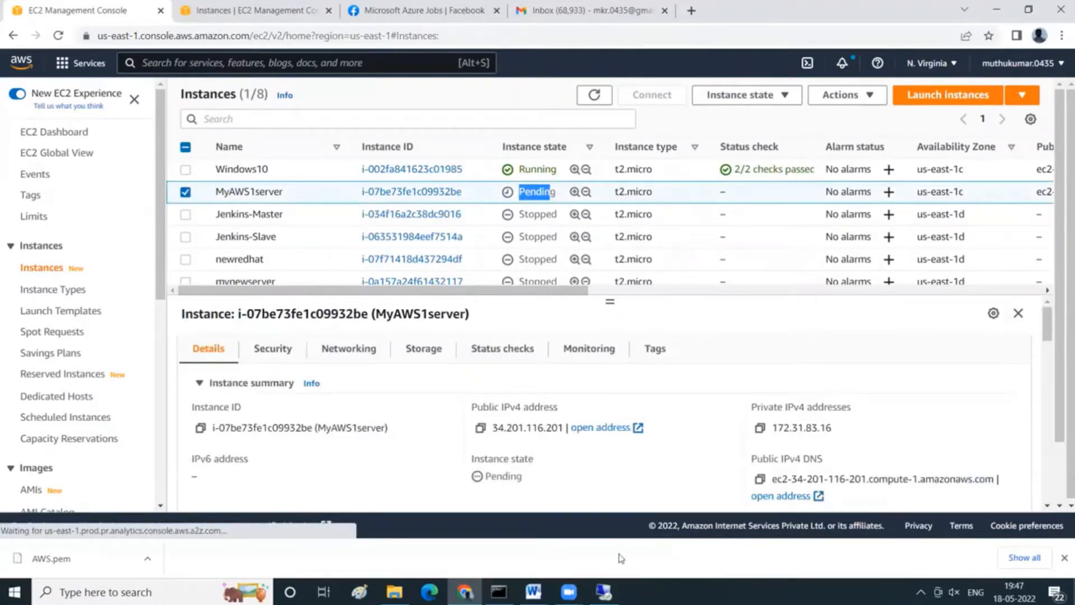
left_click(594, 96)
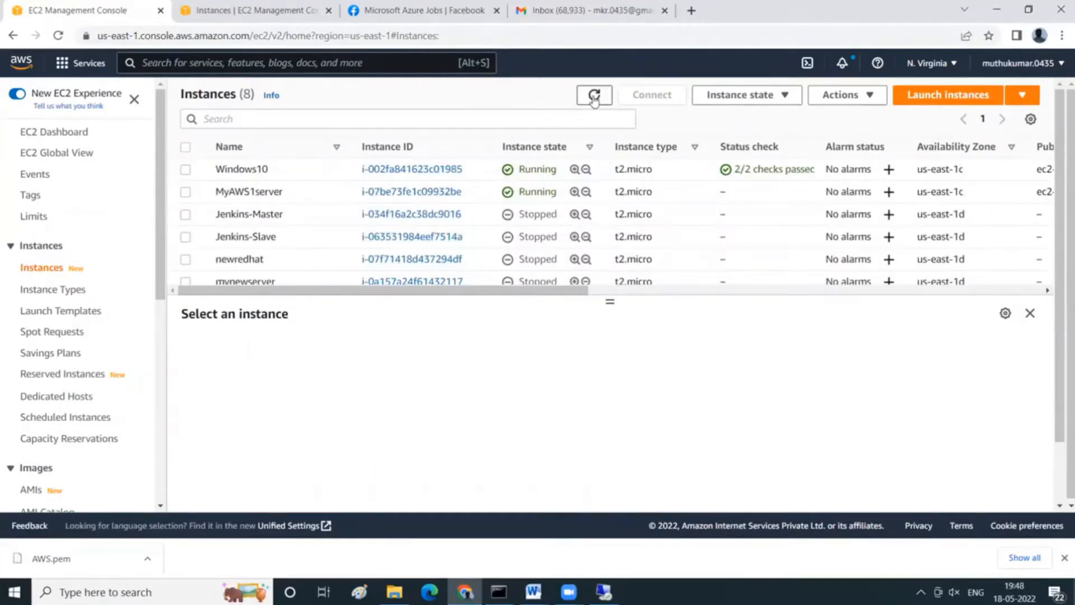
left_click(595, 96)
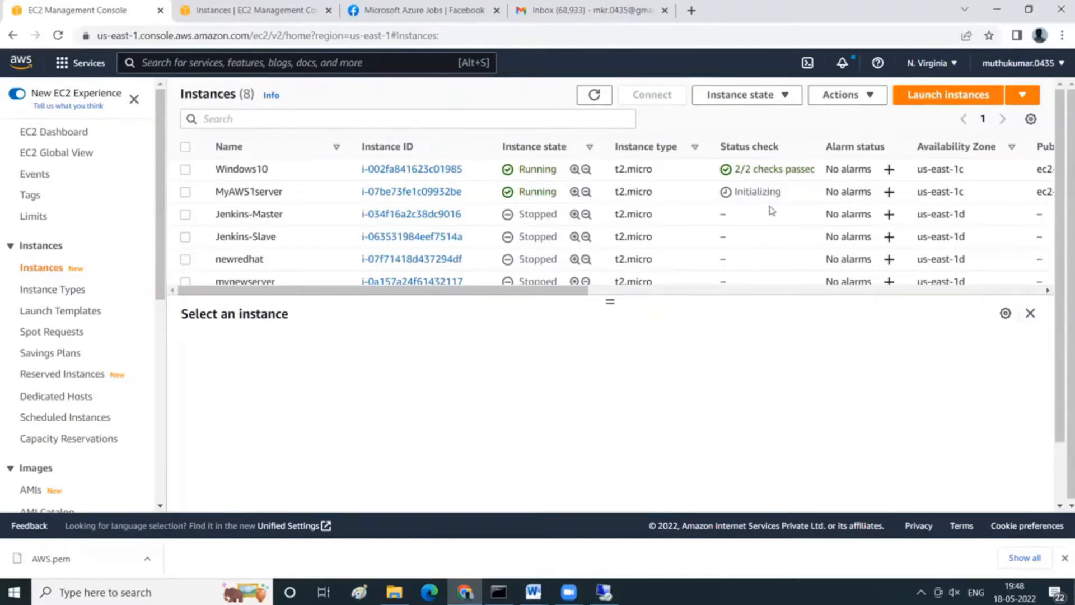
left_click(594, 95)
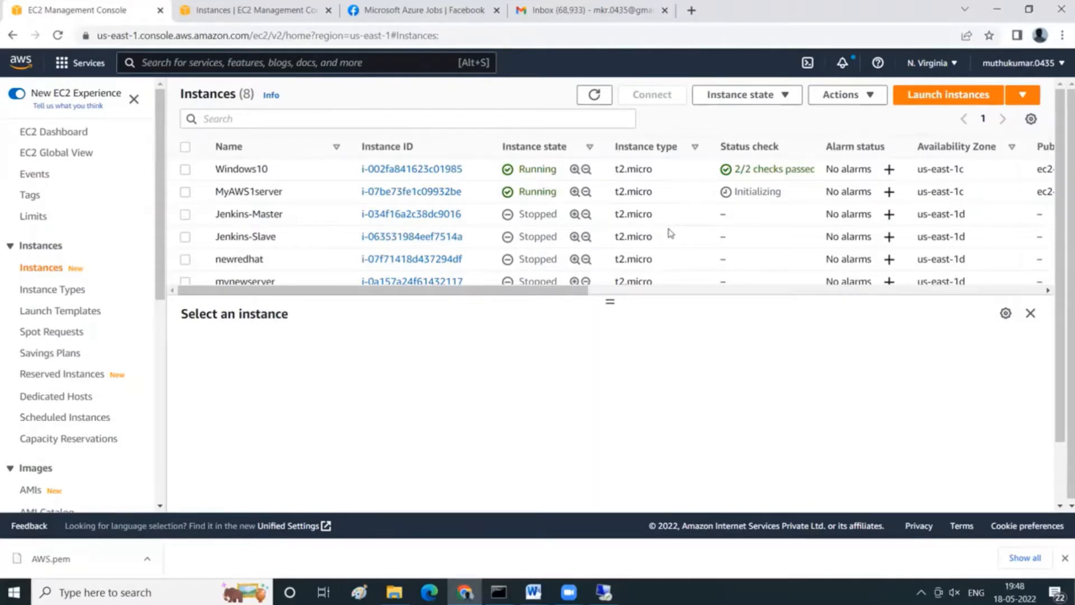
left_click(592, 95)
left_click(1021, 99)
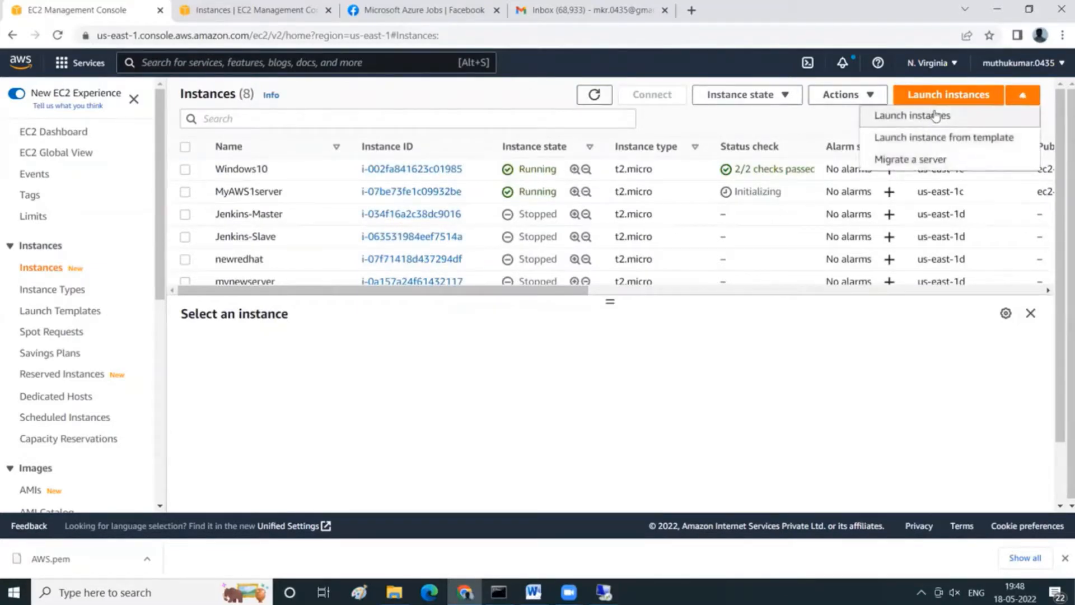
left_click(577, 290)
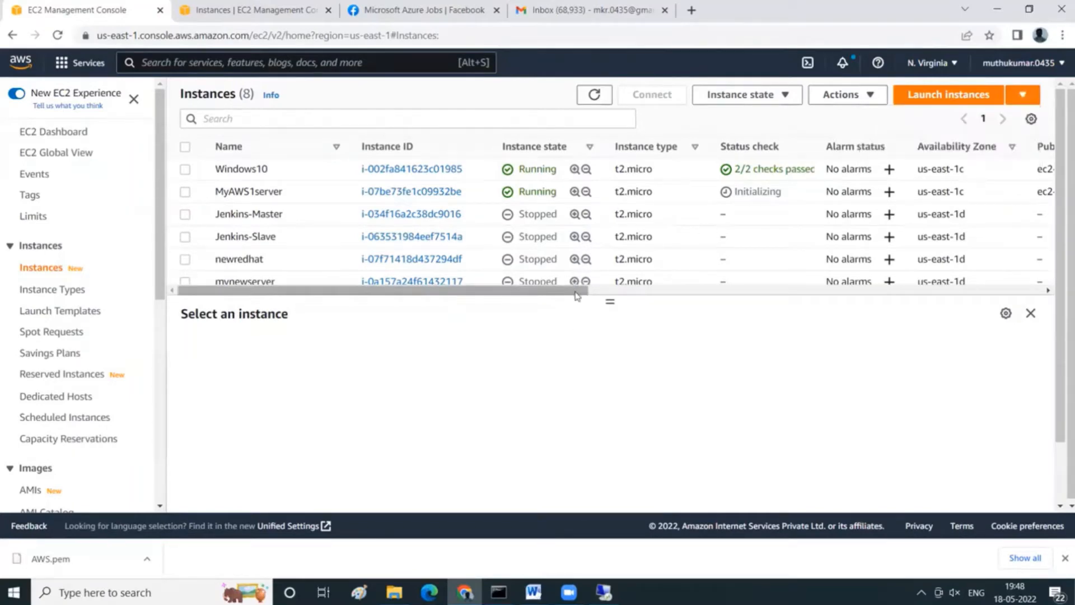
- Check MyAWS1server's availability zone against the list of AWS regions, and refresh the instance list
left_click_drag(577, 291, 620, 290)
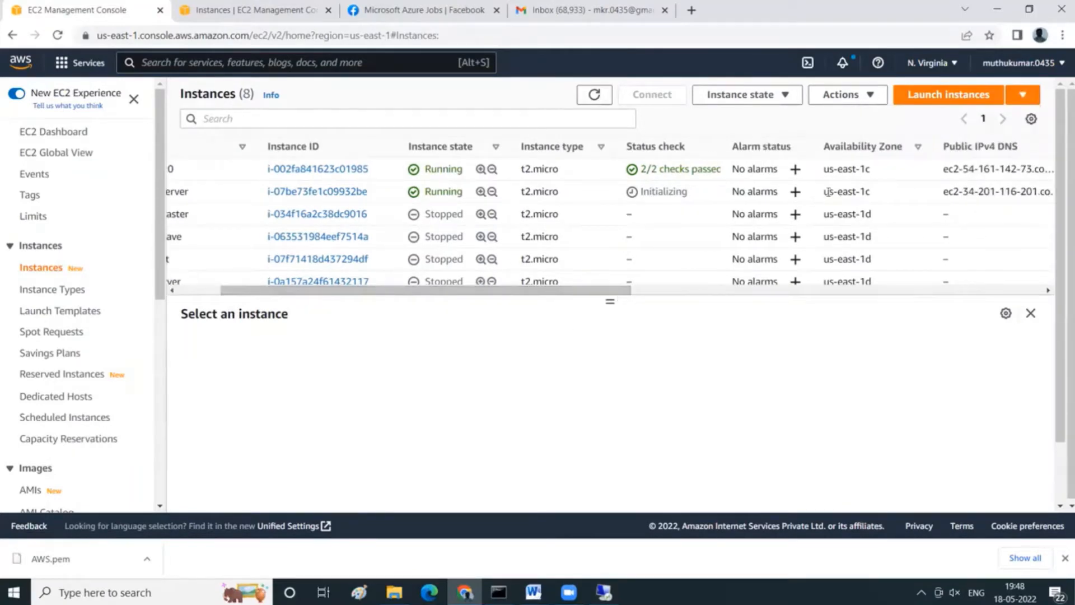
left_click_drag(825, 190, 877, 205)
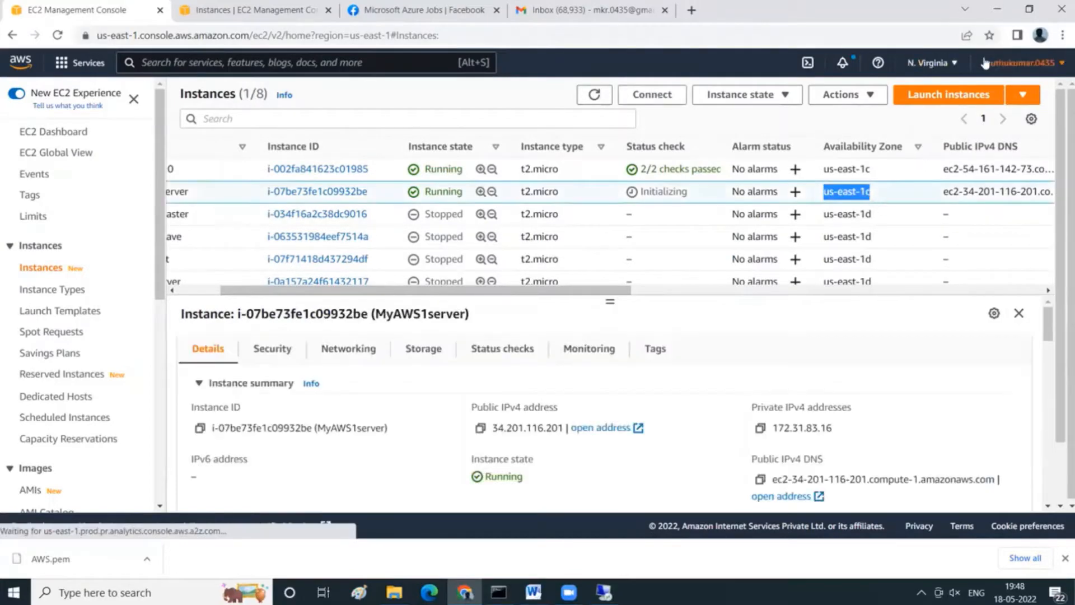
left_click(959, 66)
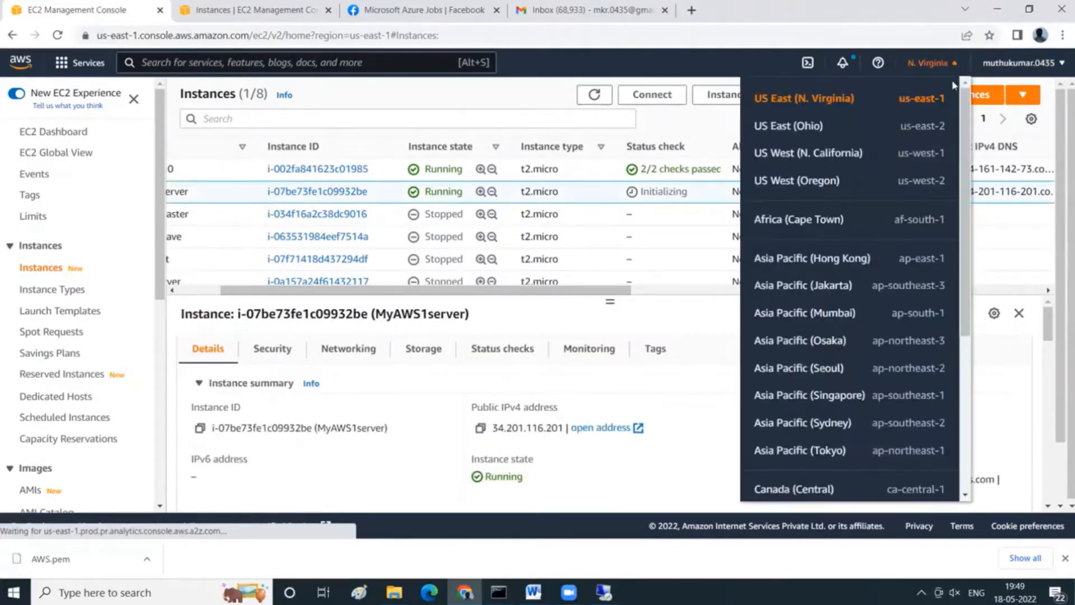
left_click_drag(962, 149, 992, 114)
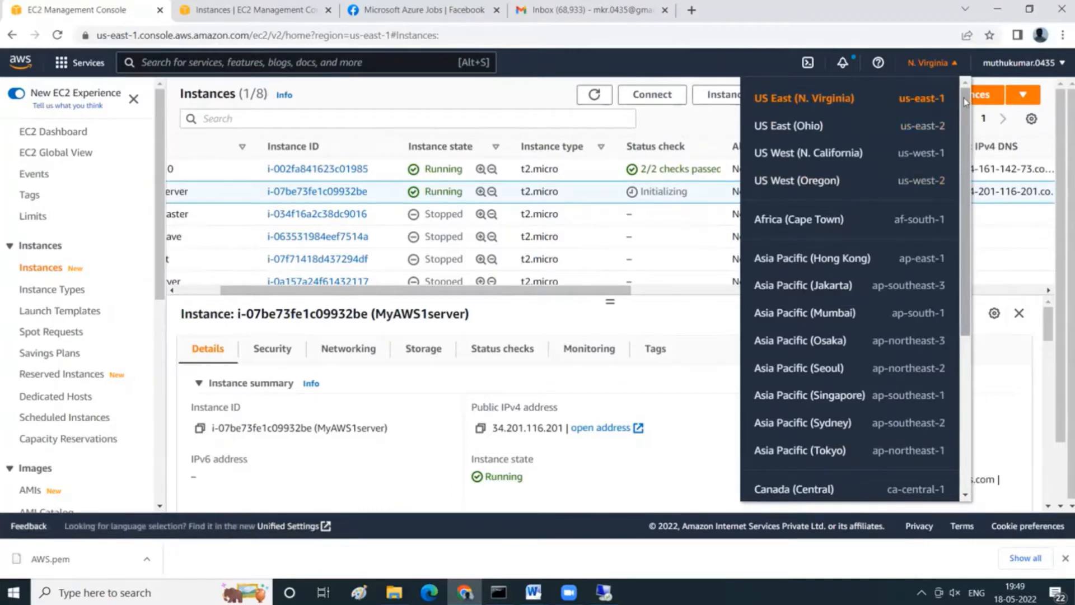
mouse_move(964, 101)
left_mouse_down()
mouse_move(971, 260)
mouse_move(970, 95)
left_mouse_up()
left_click(1054, 361)
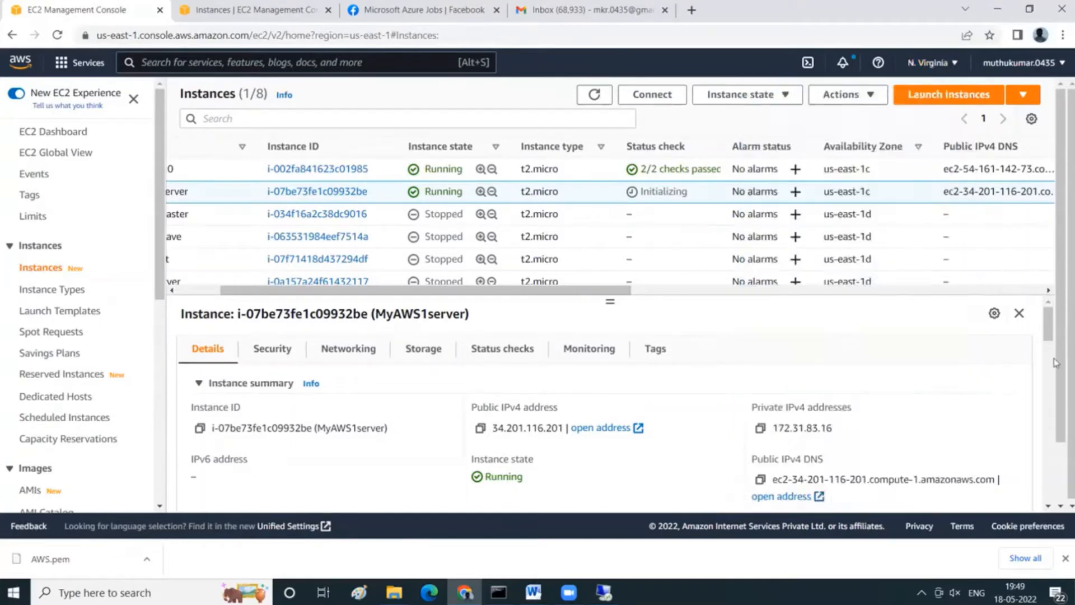
left_click(595, 96)
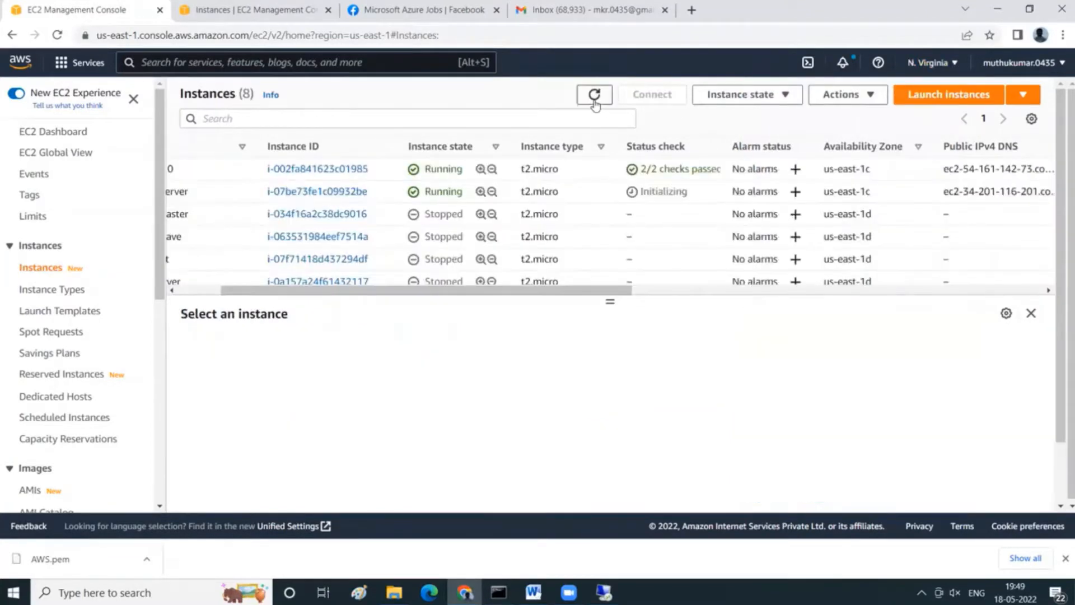
- Start launching another EC2 instance and name it Newwindows10
left_click_drag(615, 291, 384, 325)
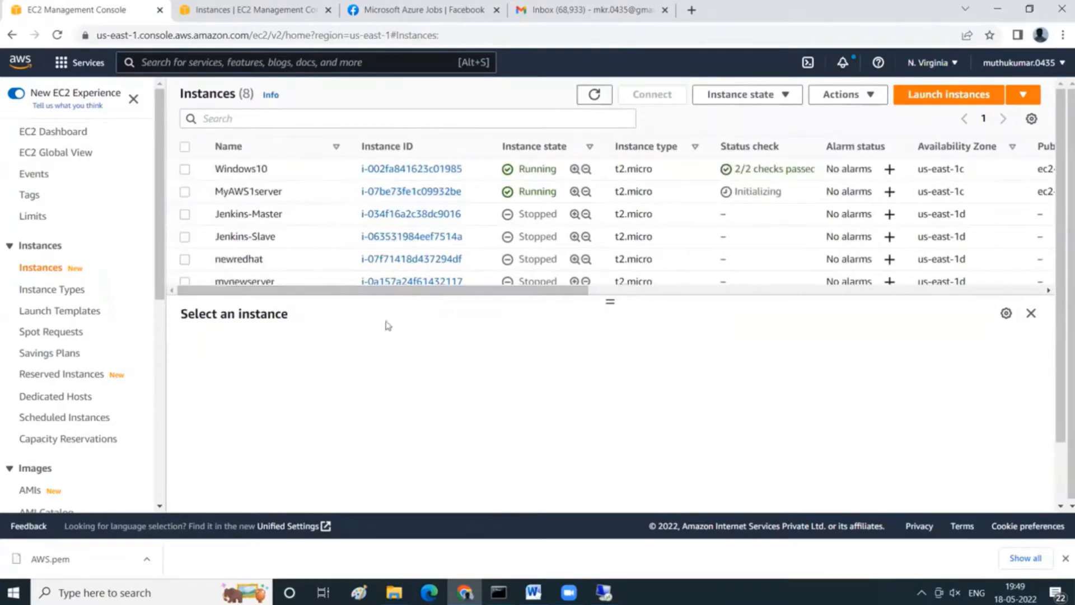
left_click(1022, 95)
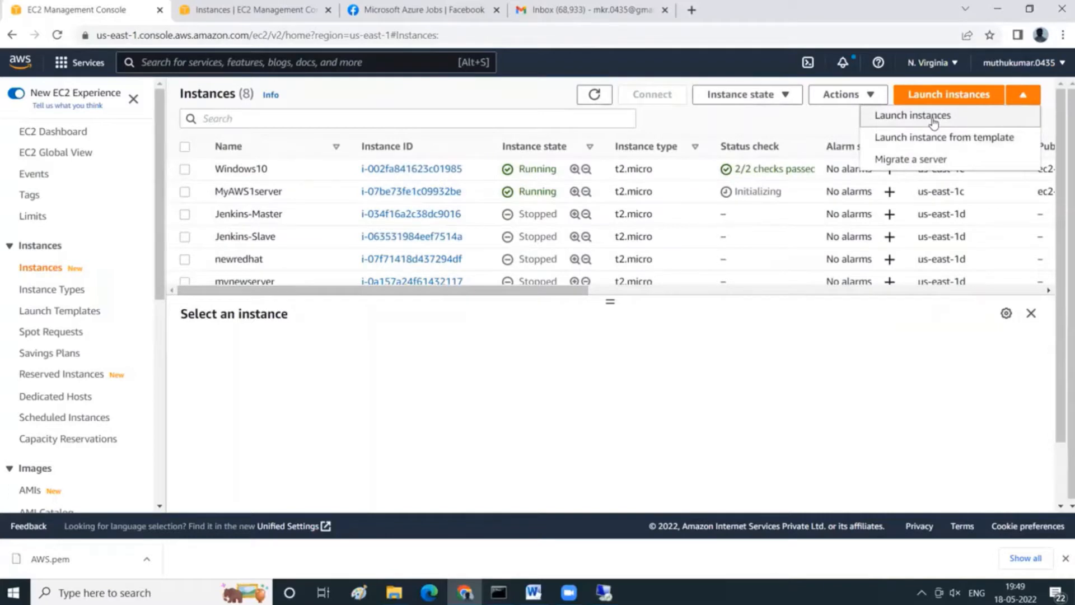
left_click(933, 116)
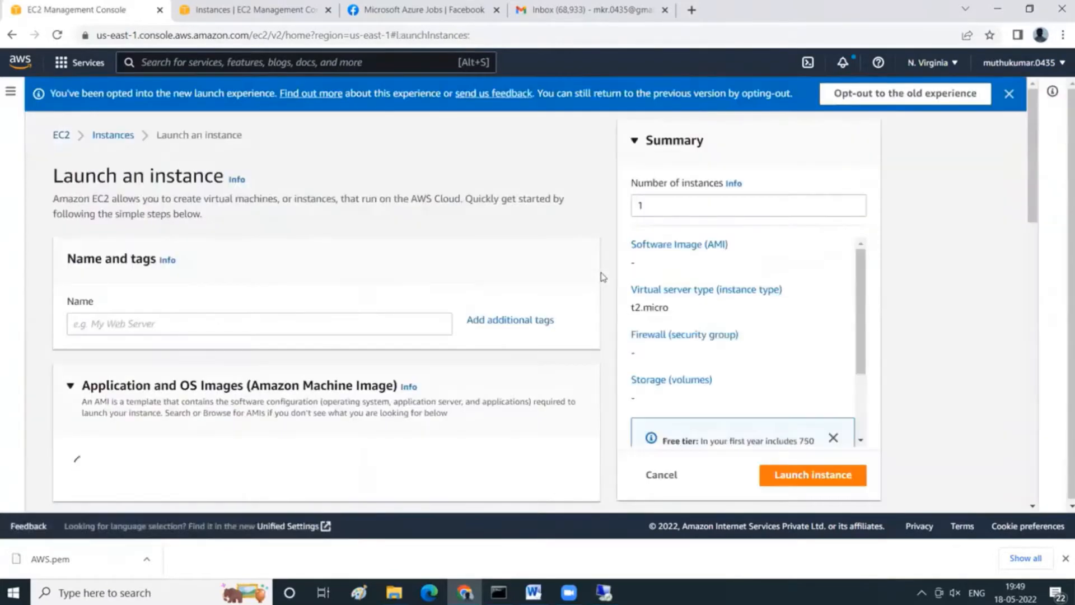
left_click(320, 323)
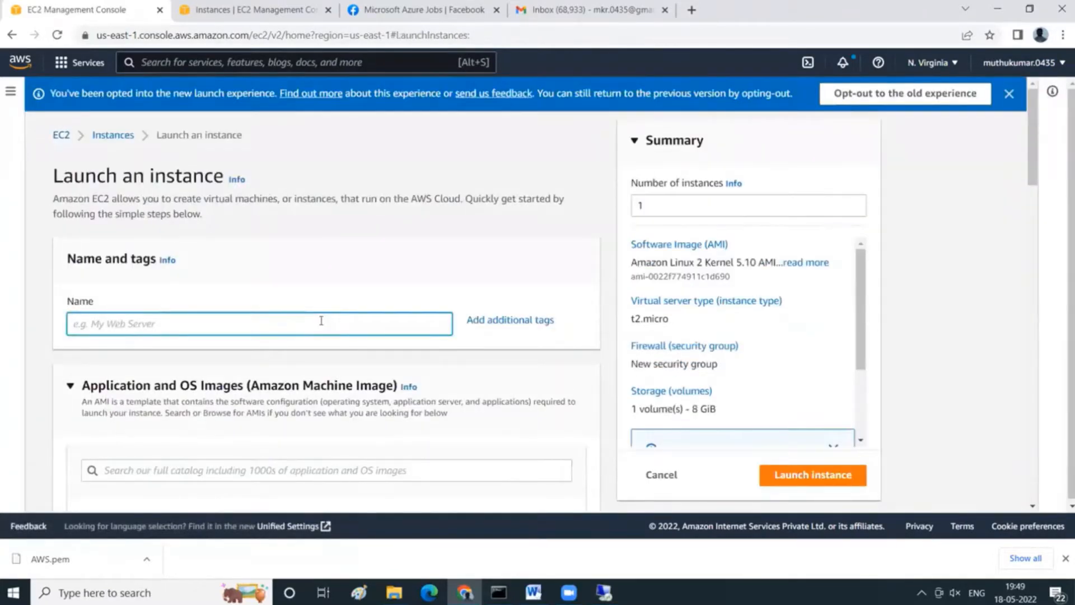
type("Newwindows10")
- Choose the Microsoft Windows image for the instance, expand the volumes details and confirm overriding the current settings
scroll(320, 320, "down", 3)
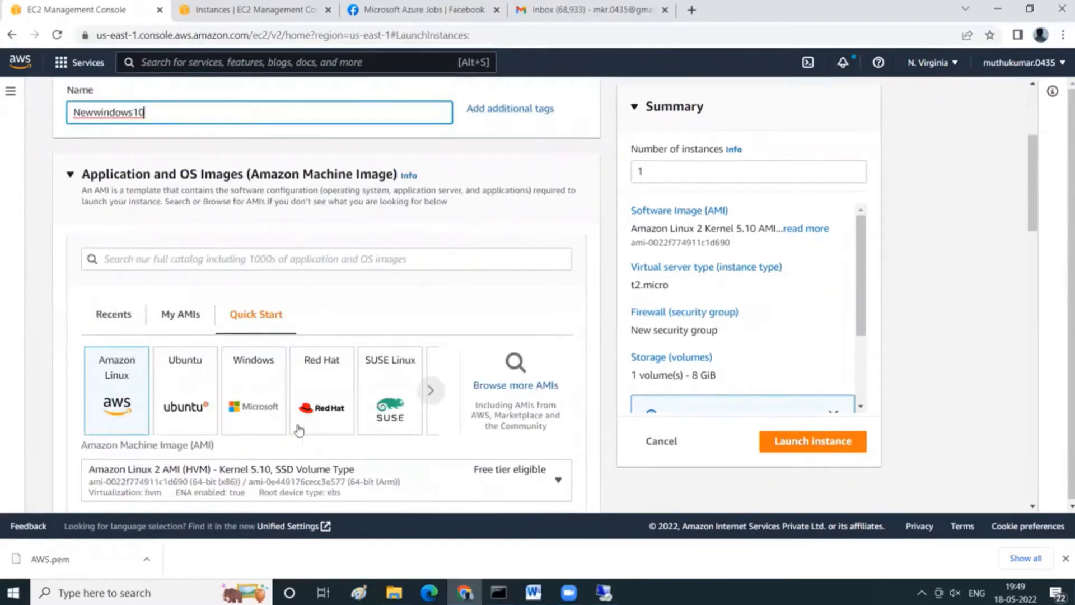
left_click(276, 410)
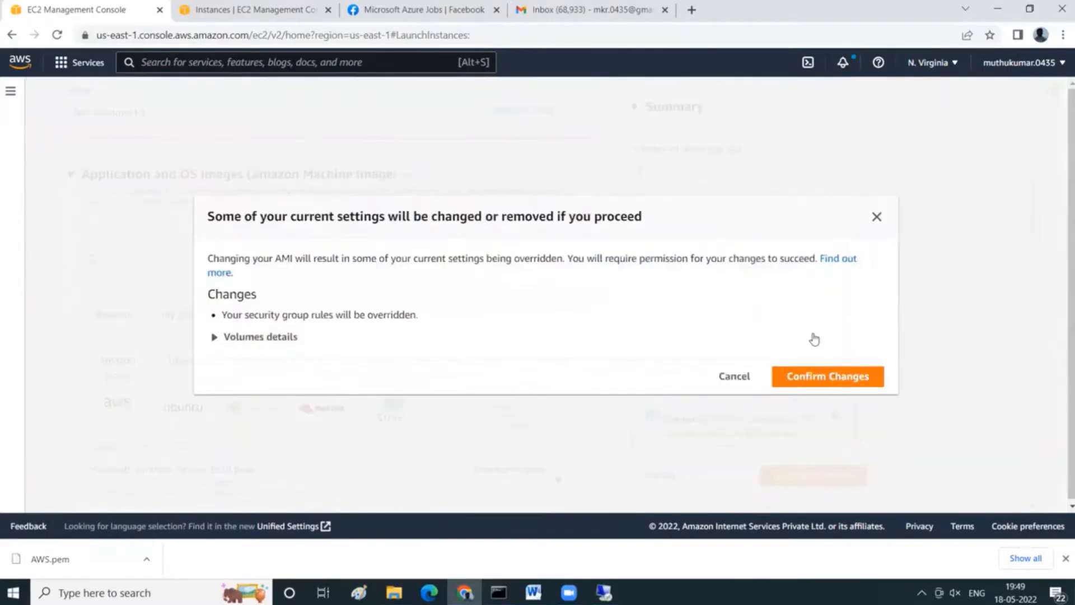
left_click(230, 338)
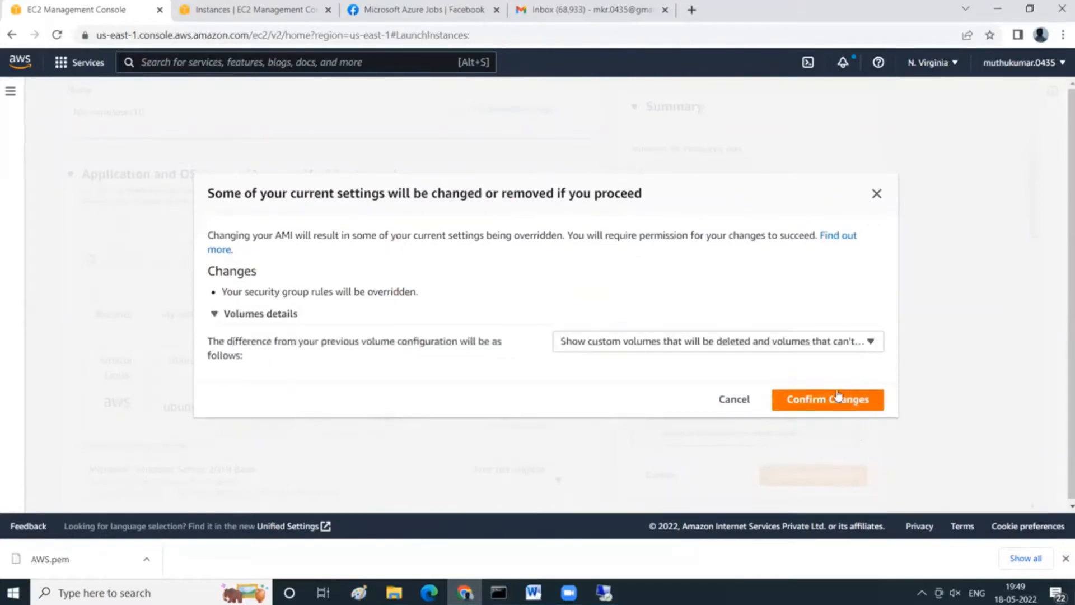
left_click(856, 399)
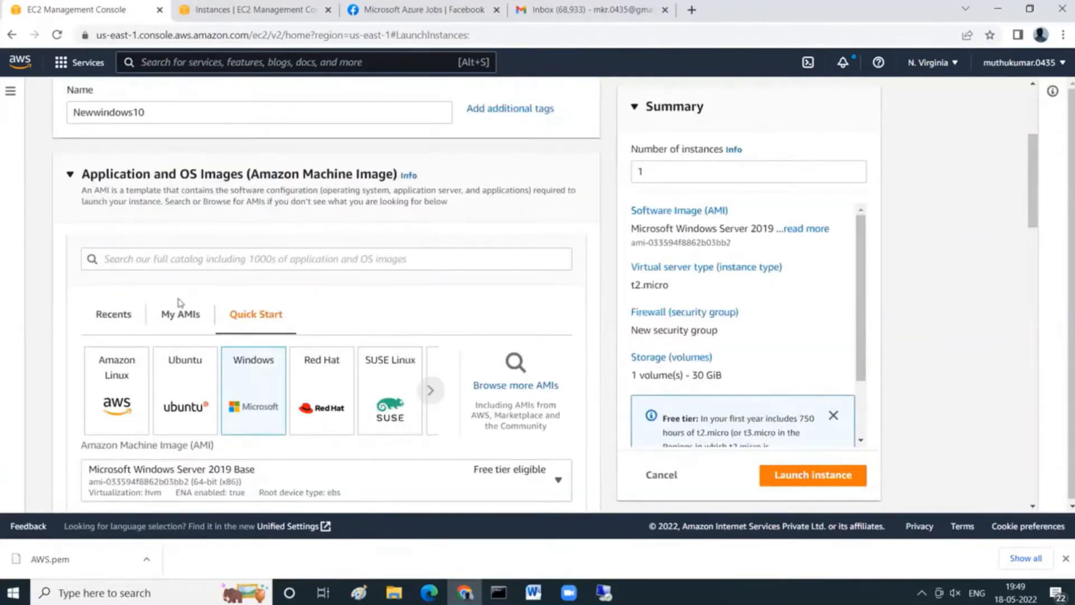
- Change the instance name to Newwindowsserver
scroll(247, 330, "up", 3)
left_click(168, 316)
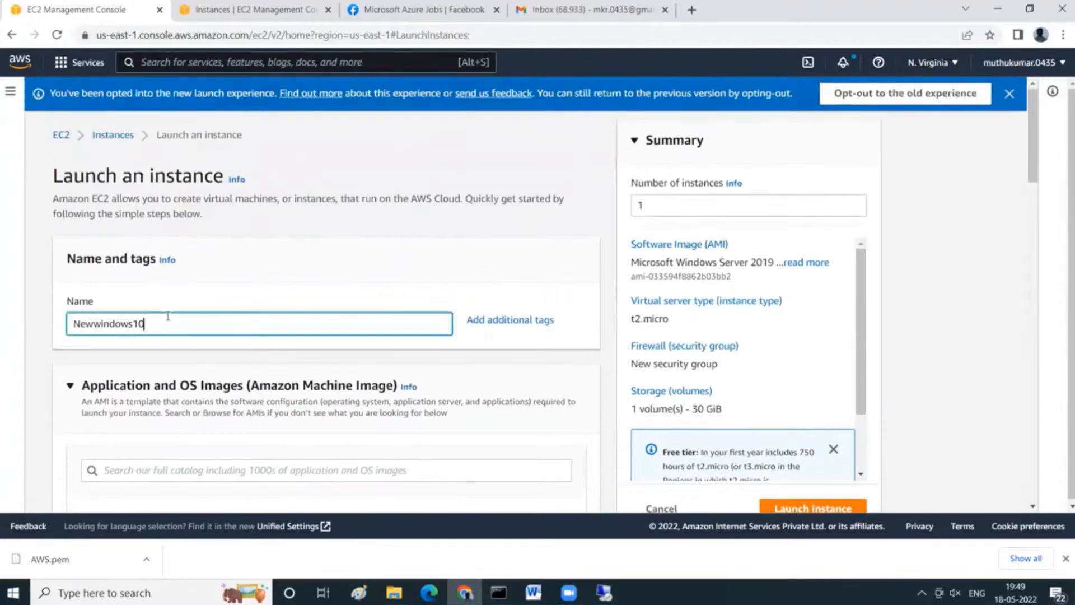
key("BackSpace")
key("BackSpace")
type("se")
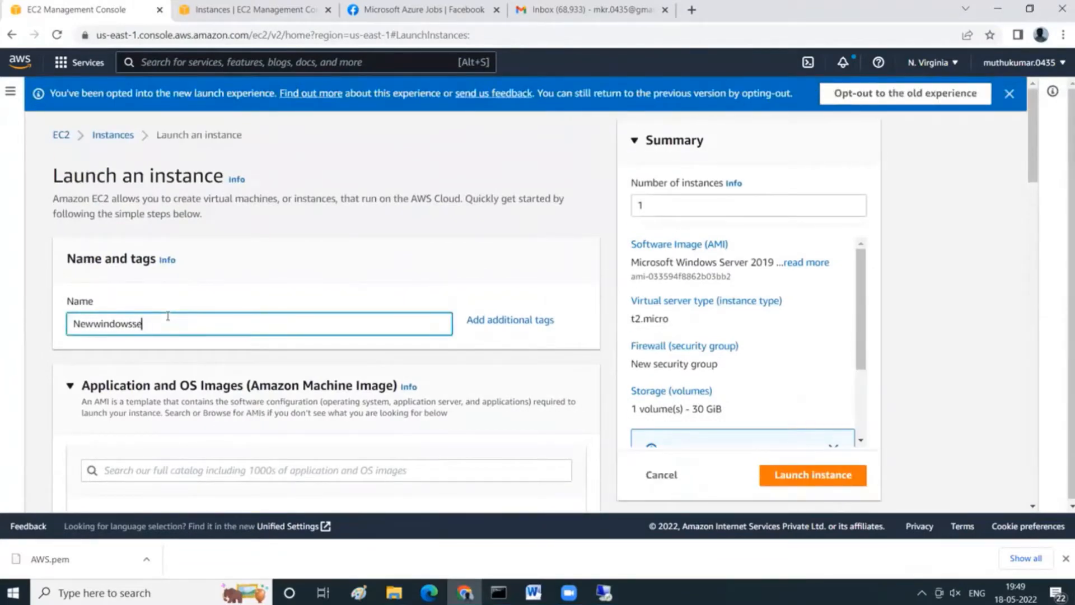
type("rver")
- Keep the t2.micro instance type and select the existing AWS key pair for logging in
scroll(161, 320, "down", 3)
scroll(161, 320, "down", 6)
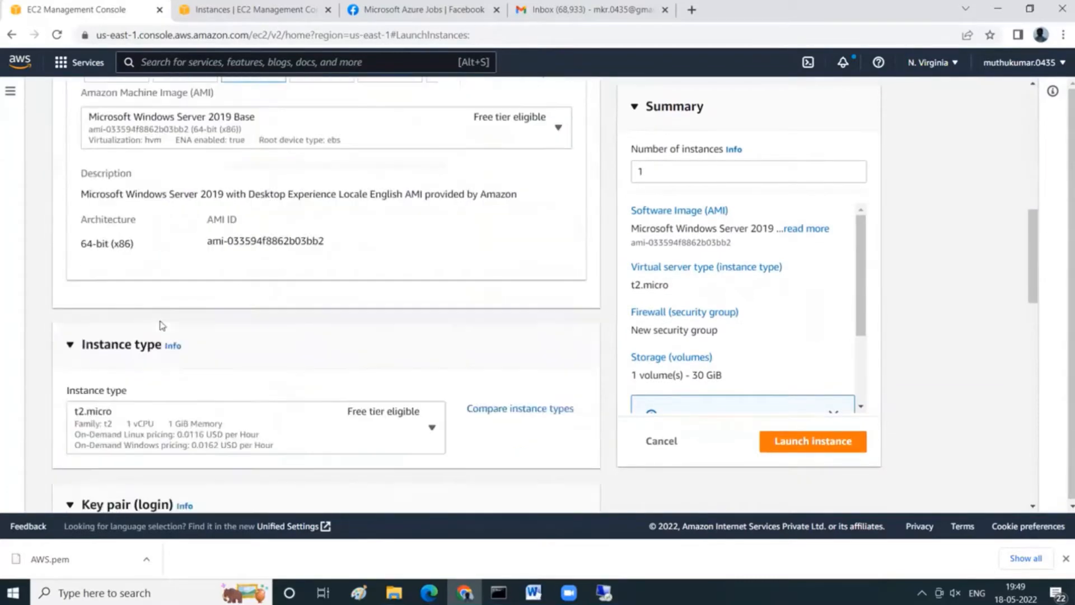
scroll(224, 367, "down", 1)
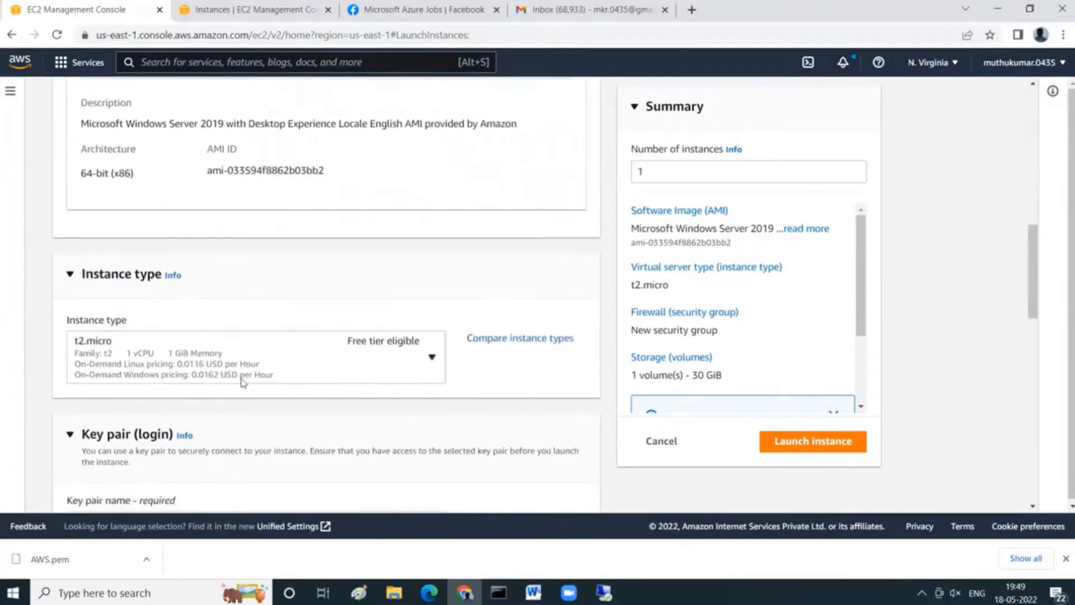
scroll(280, 300, "down", 2)
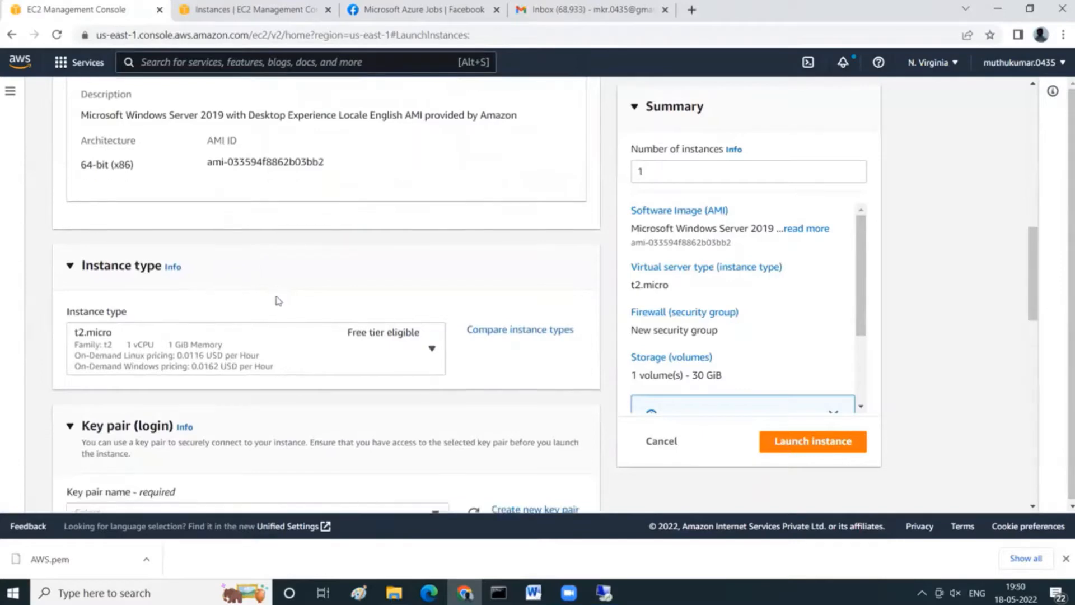
left_click(439, 386)
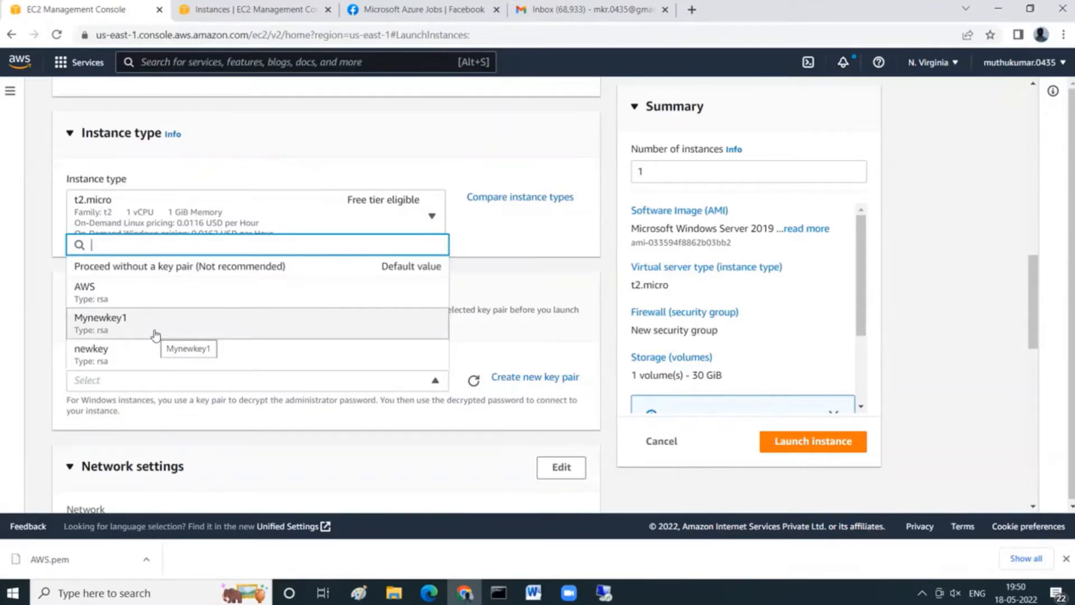
left_click(153, 301)
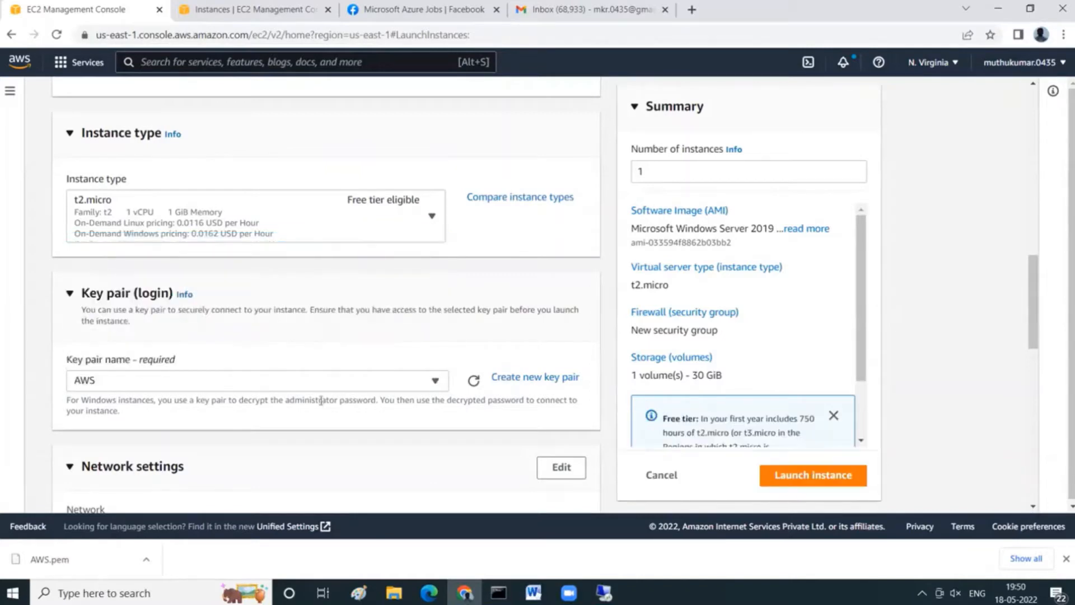
- Try a custom 0.0.0.0/0 source and My IP for the allowed RDP traffic, and set the source back to Anywhere
scroll(333, 404, "down", 1)
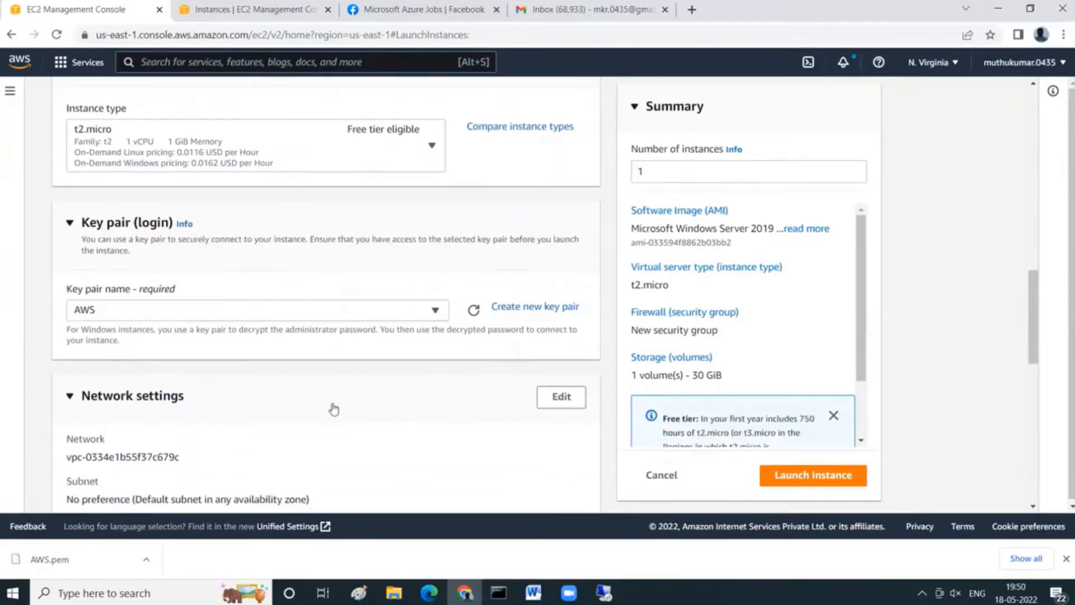
scroll(334, 409, "down", 5)
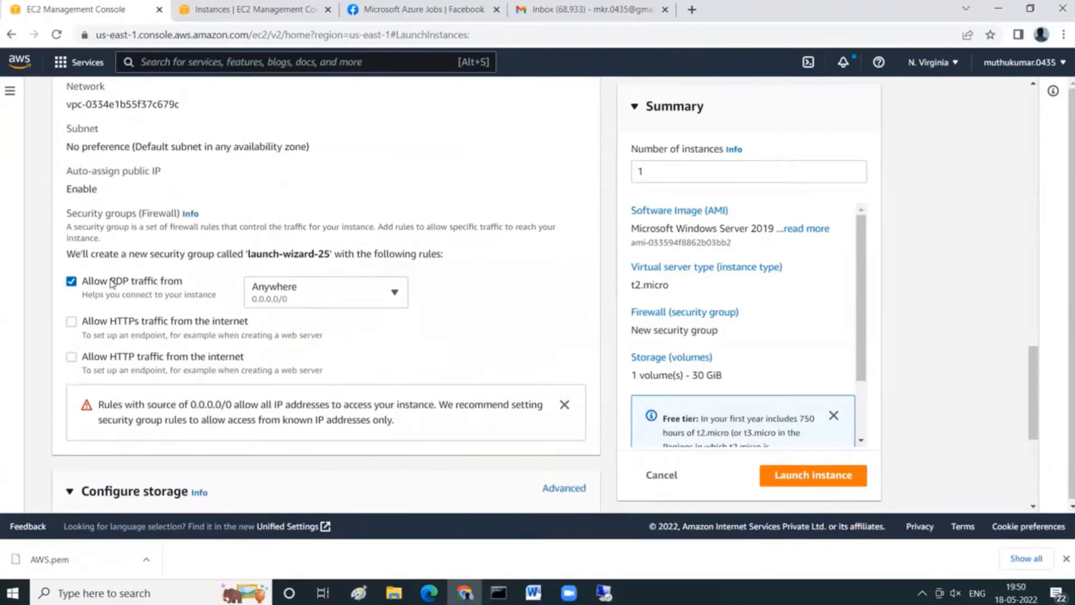
left_click_drag(111, 281, 137, 290)
left_click(285, 300)
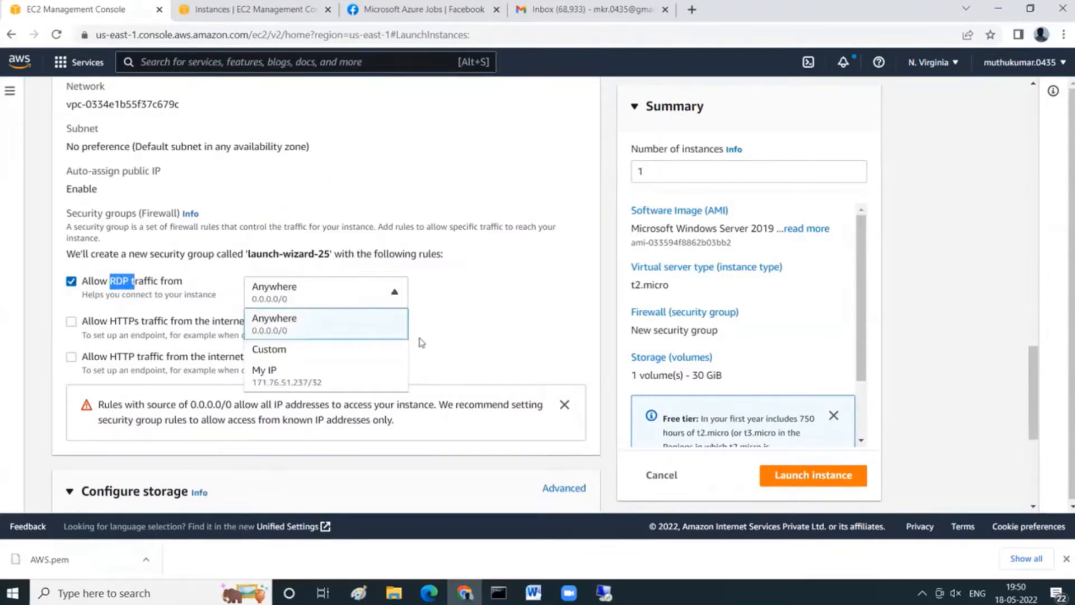
left_click(341, 351)
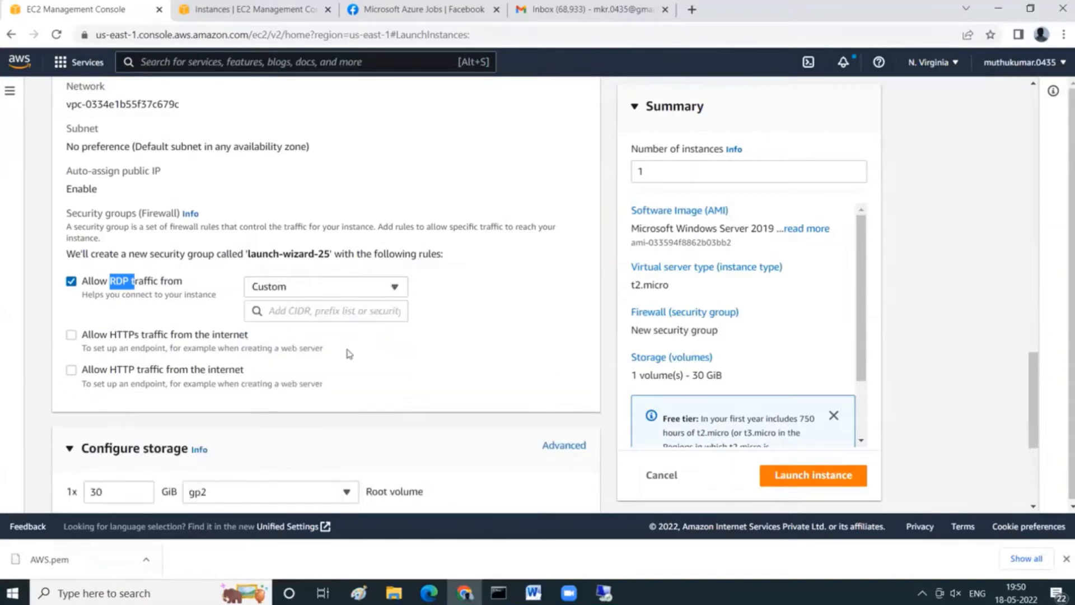
left_click(352, 312)
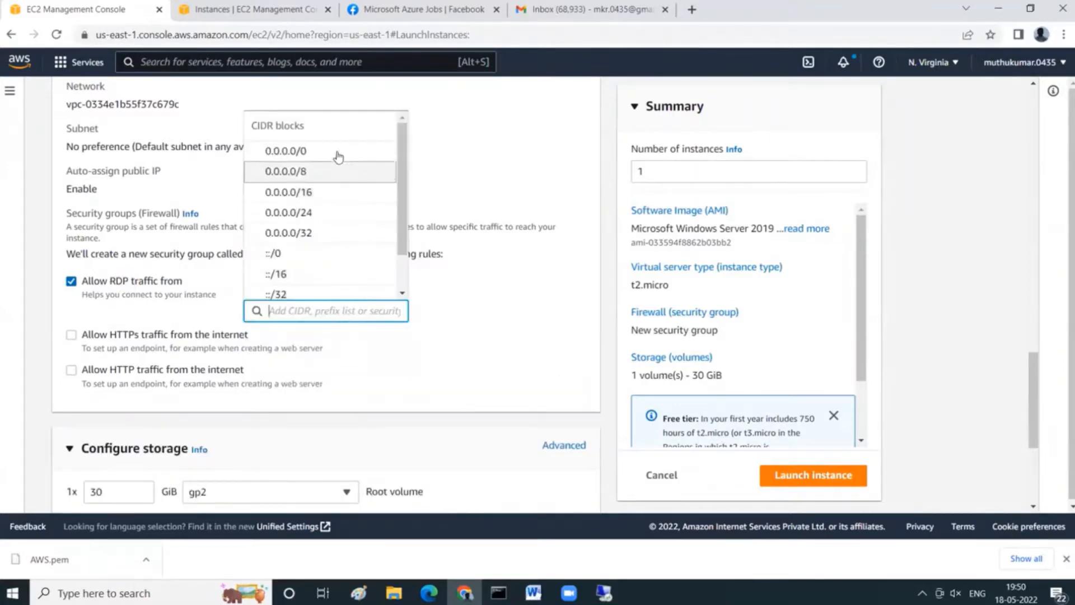
left_click(336, 155)
left_click(392, 288)
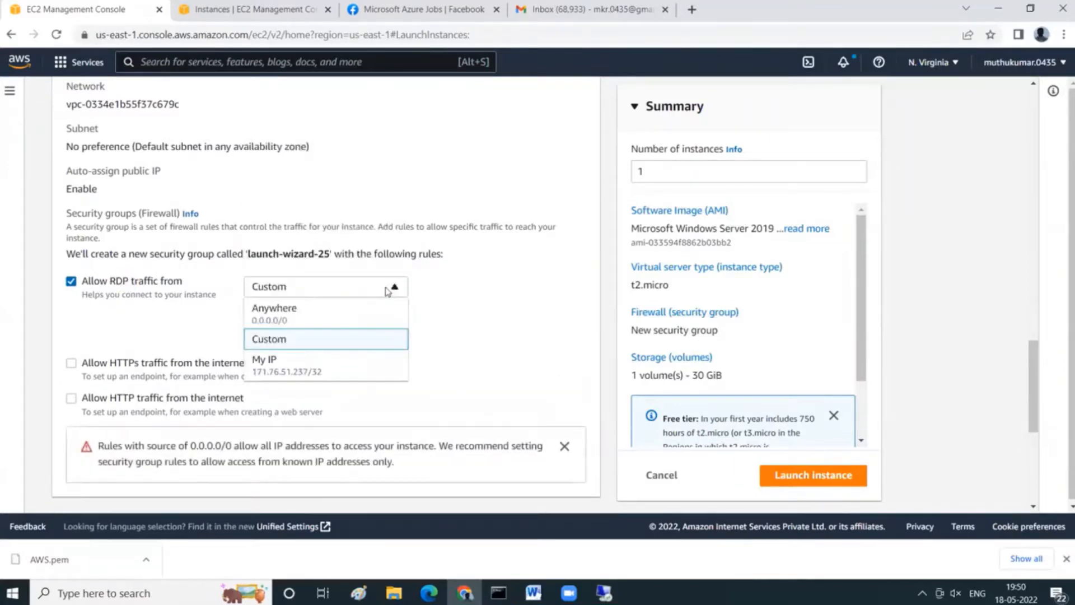
left_click(335, 369)
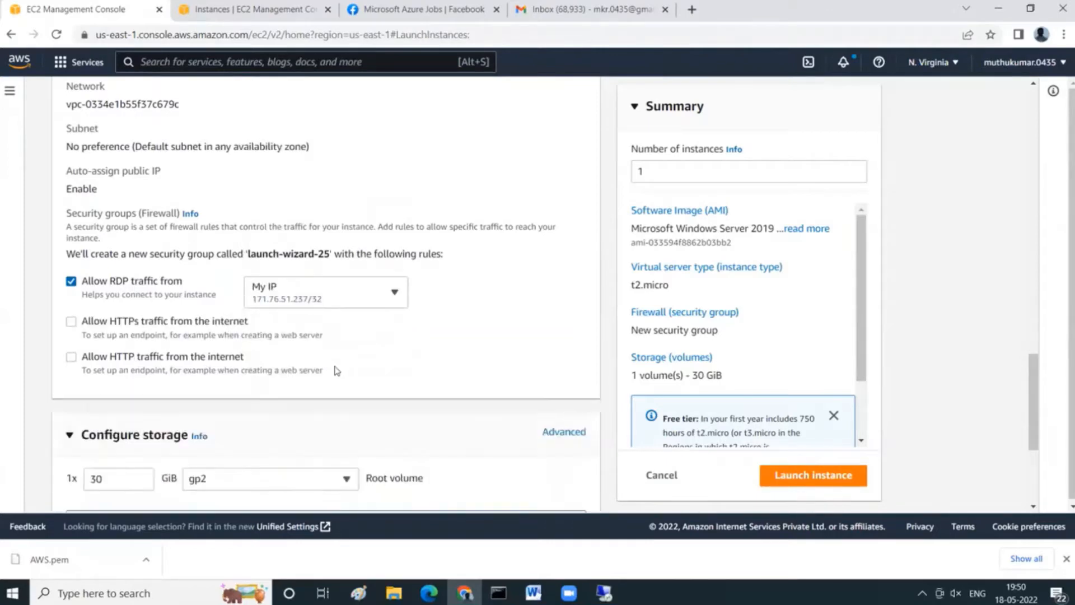
left_click(348, 293)
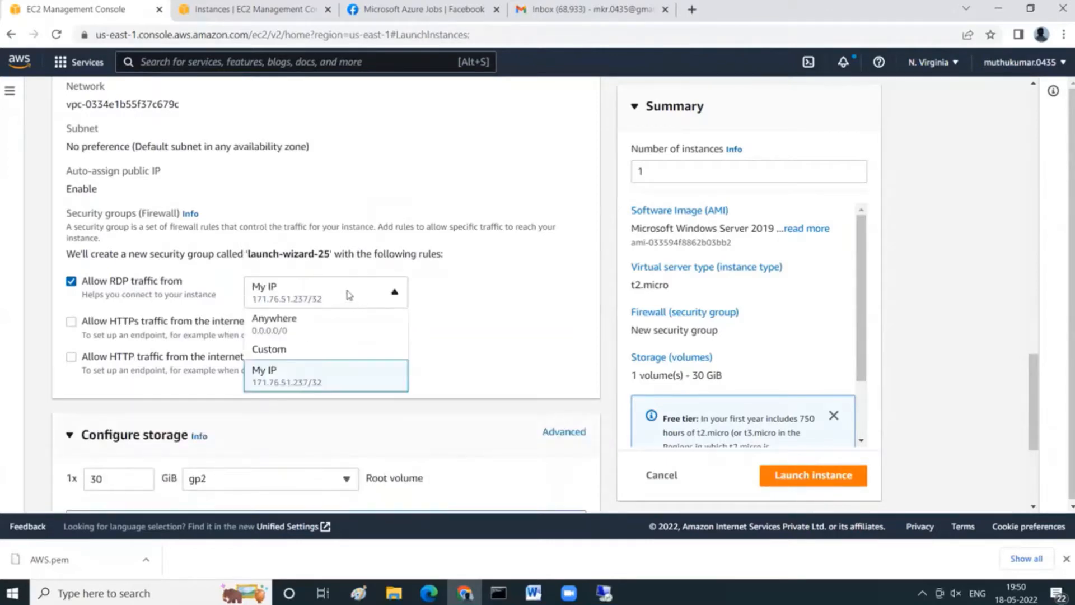
left_click(332, 322)
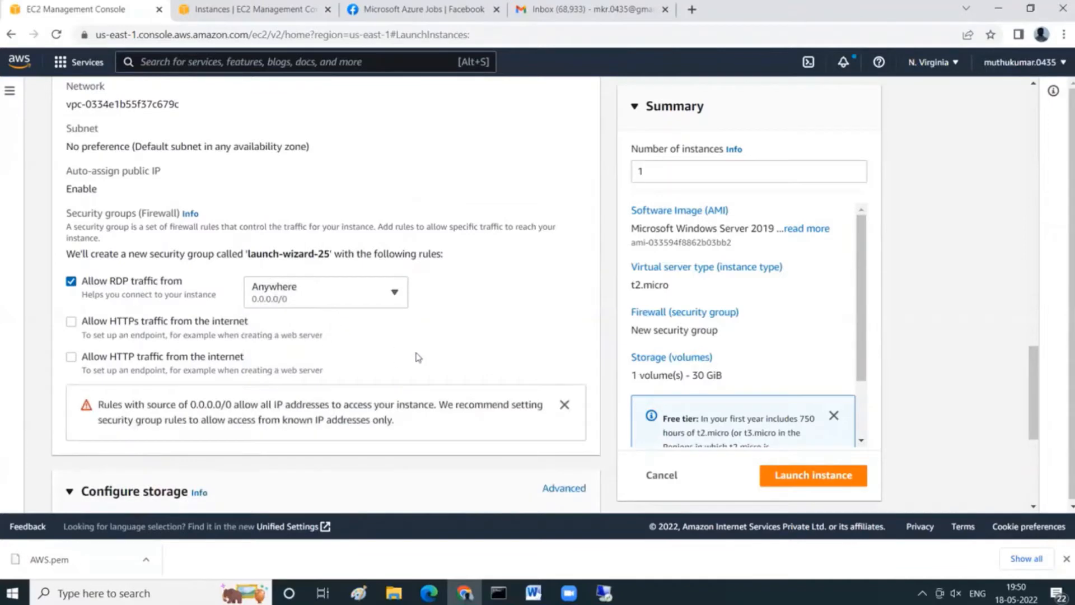
- Launch the instance with the default 30 GiB gp2 root volume and return to the list of all instances
scroll(413, 359, "down", 4)
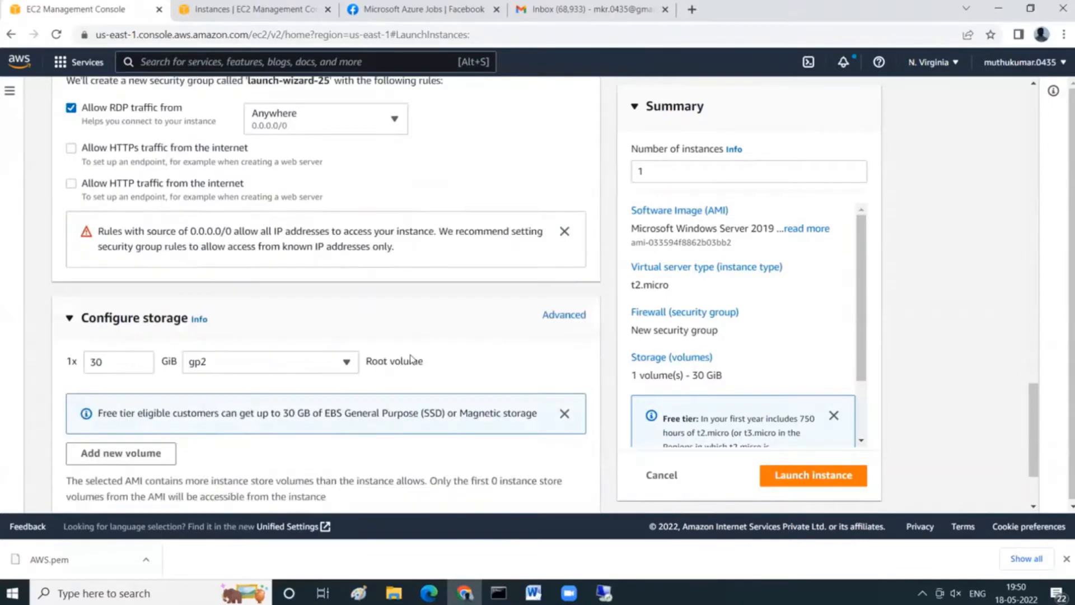
scroll(413, 359, "down", 2)
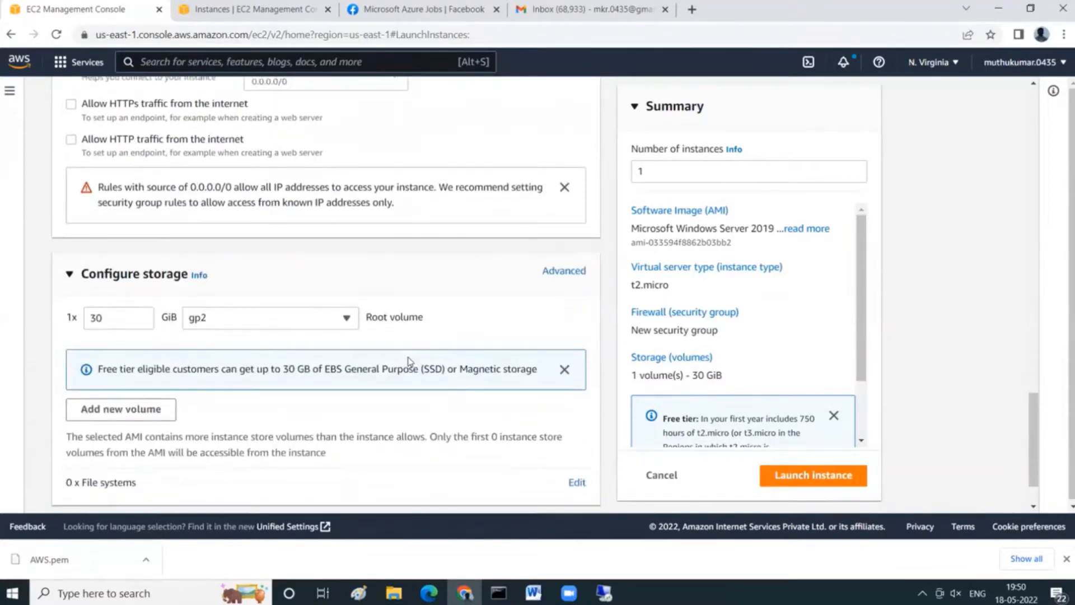
left_click(799, 474)
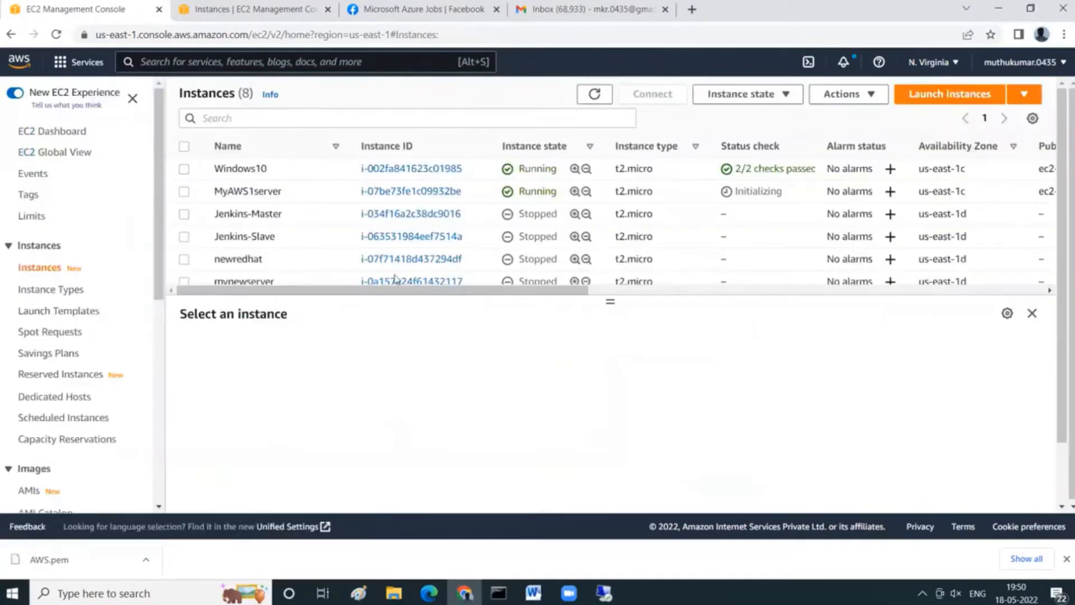
- Refresh and enlarge the instance list to check the state of Newwindowsserver and the status check of MyAWS1server
left_click(593, 95)
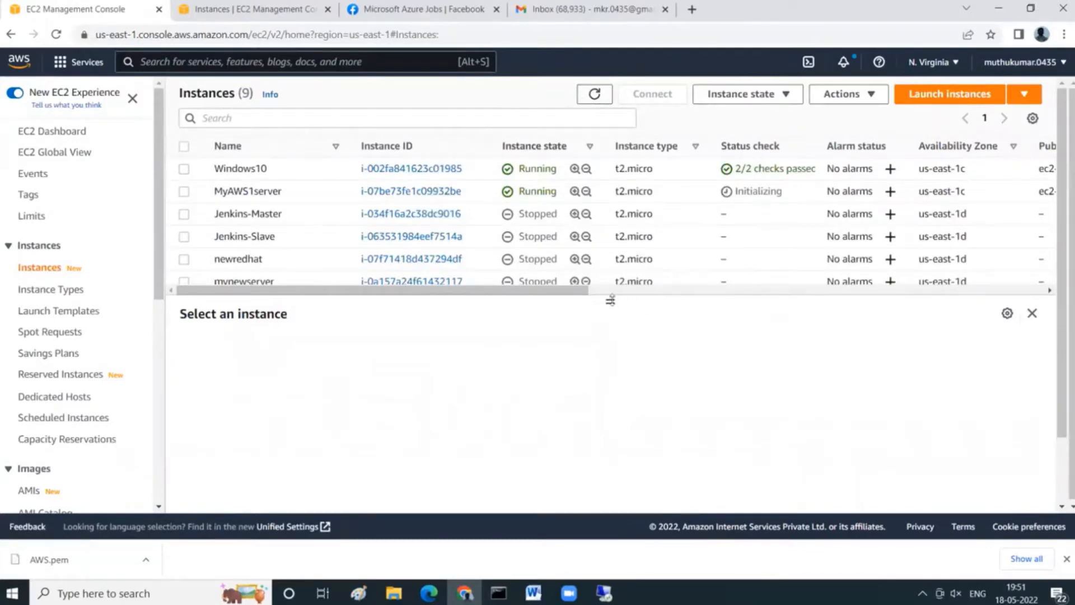
left_click_drag(610, 300, 600, 408)
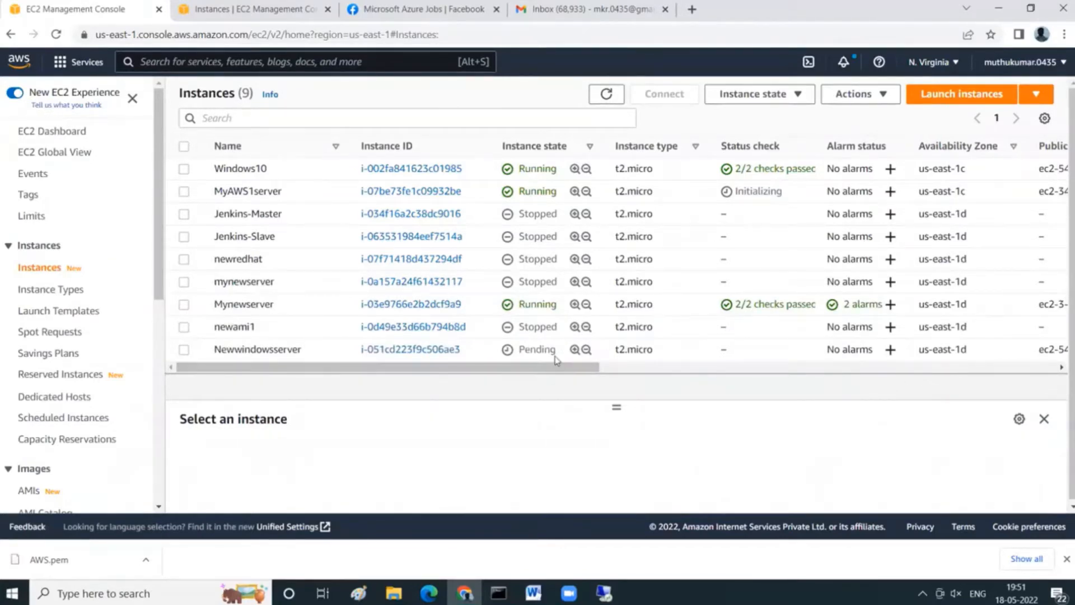
left_click(605, 95)
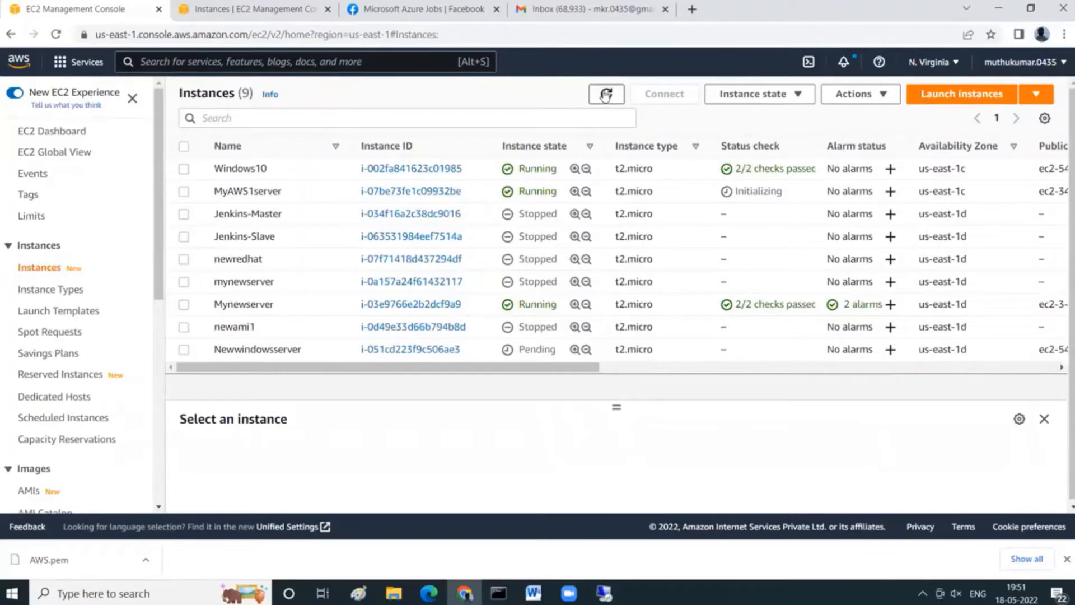
left_click(605, 95)
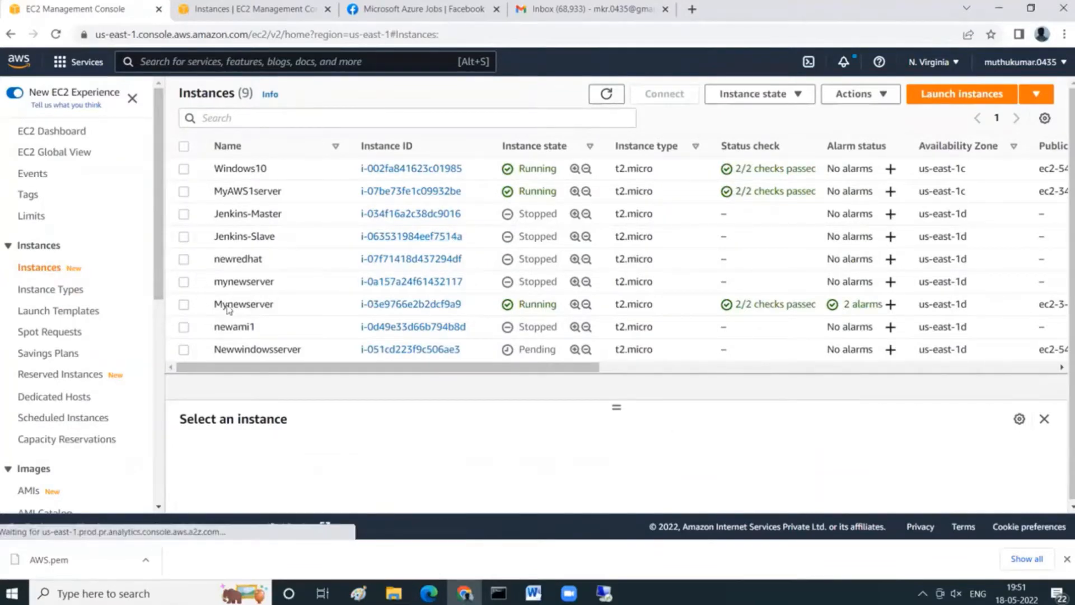
- Open the SSH client connection instructions for MyAWS1server and copy the example ssh command
left_click(246, 191)
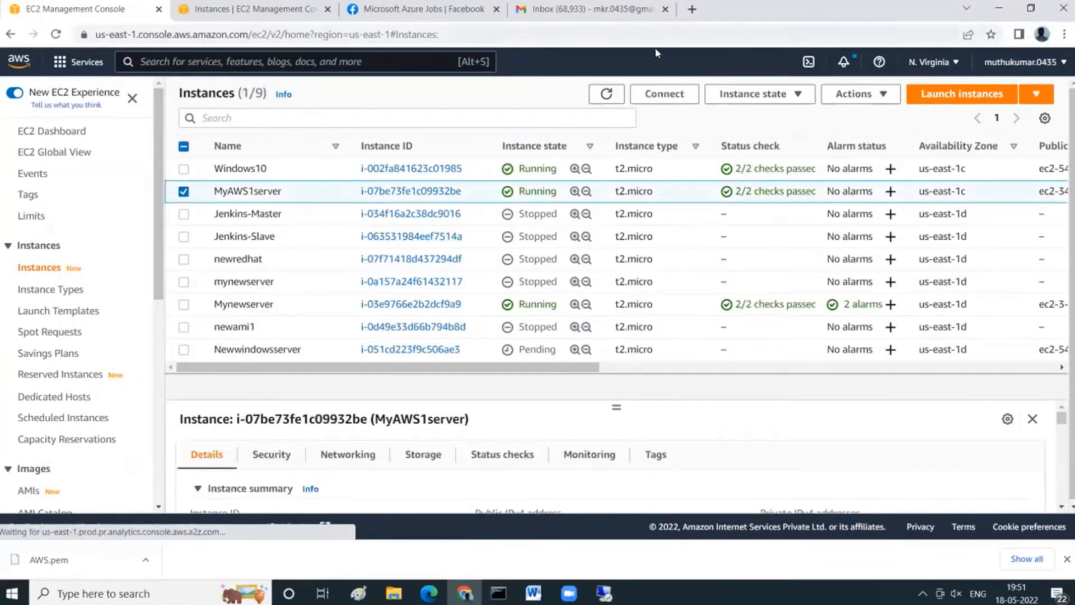
left_click(645, 94)
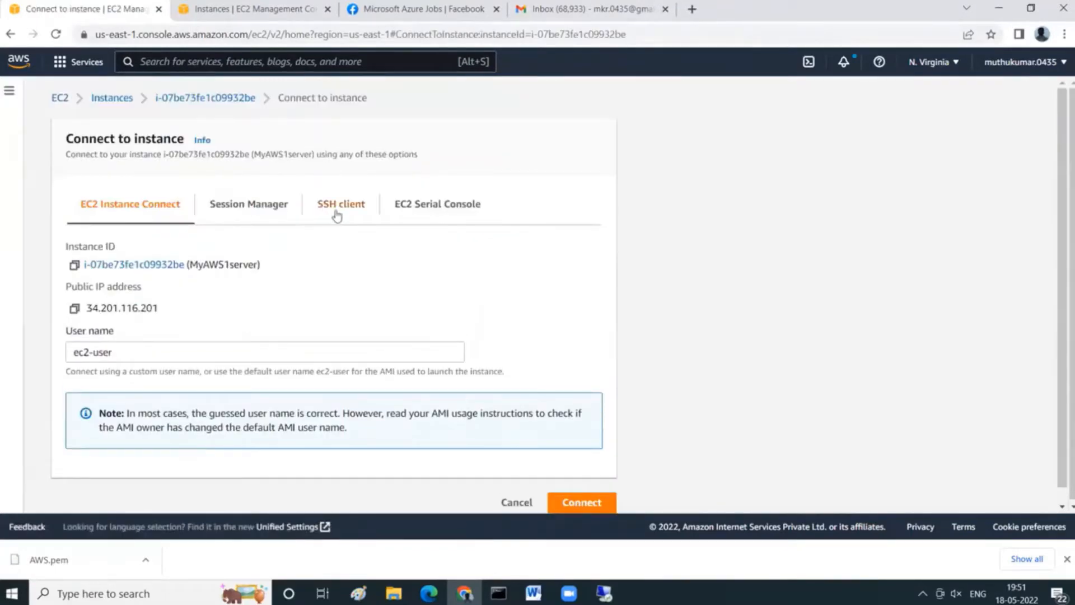
left_click(335, 213)
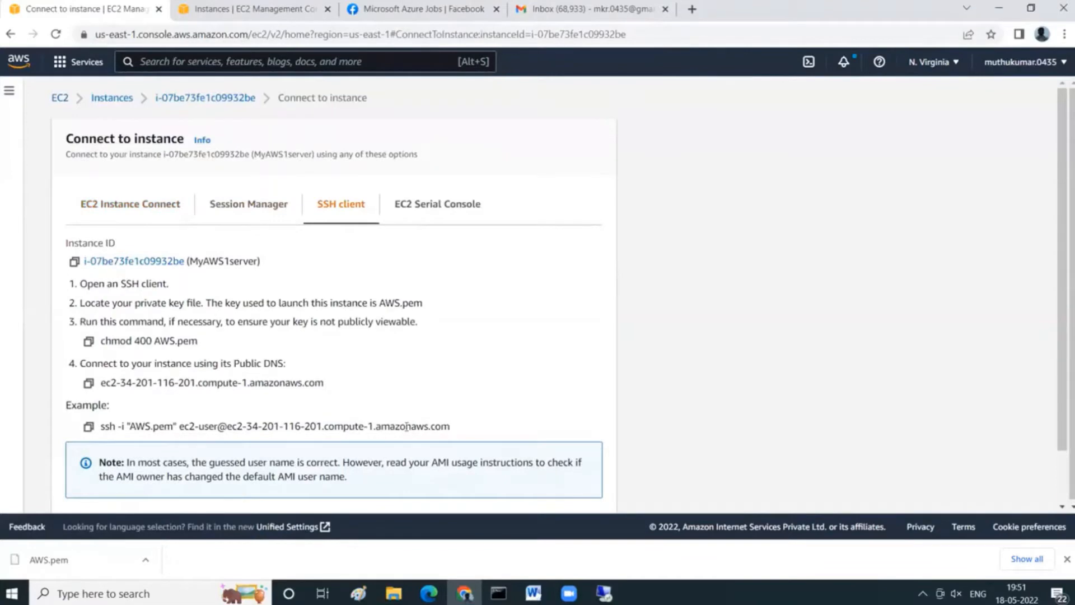
left_click_drag(451, 431, 92, 423)
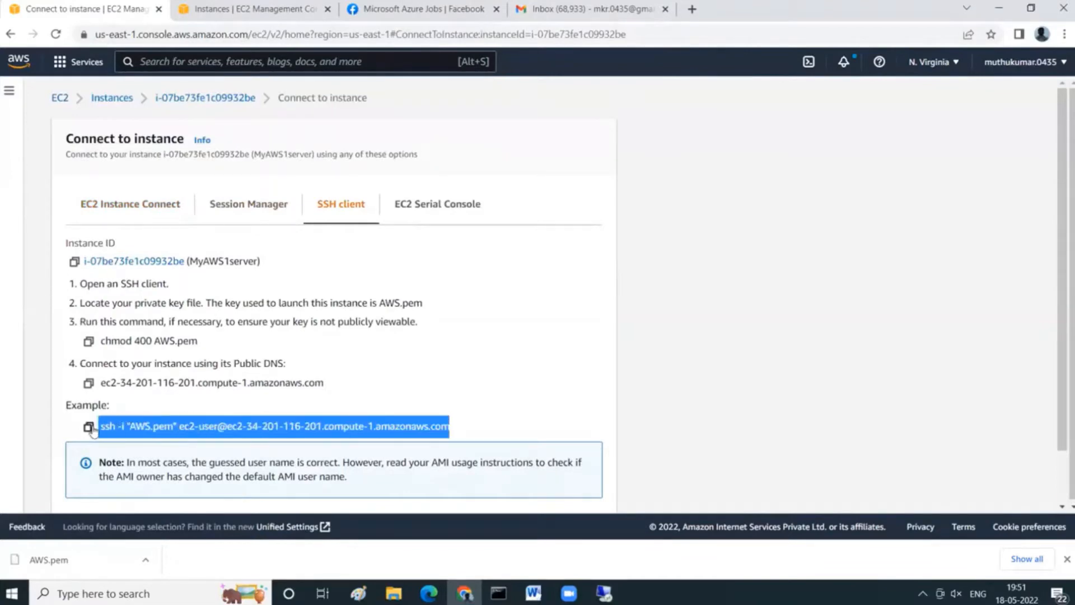
left_click(89, 426)
- Open a Command Prompt and change to the Downloads folder
key("super")
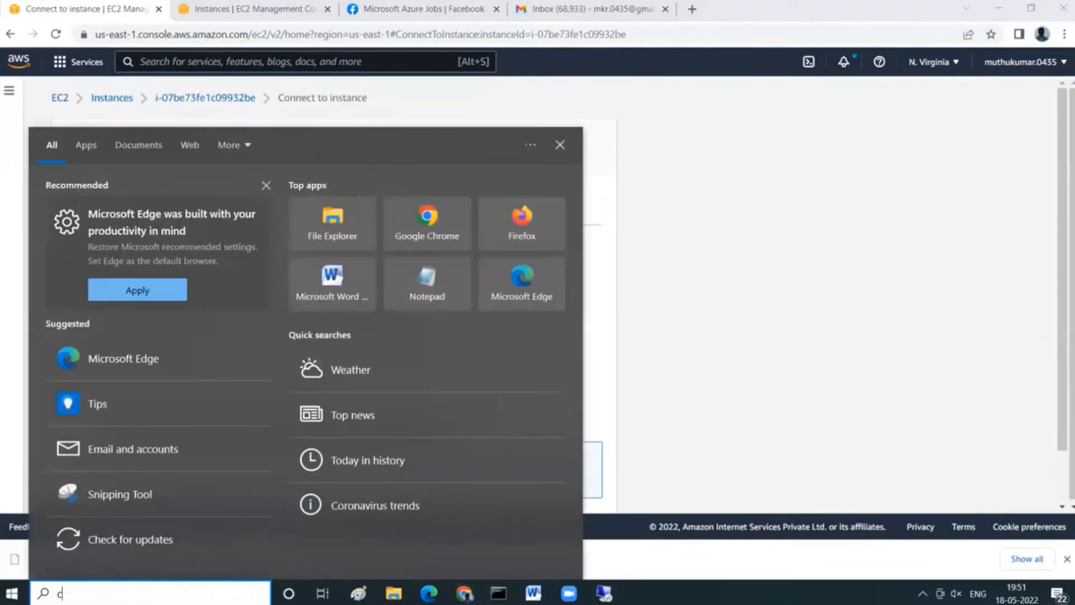
type("cmd")
key("Return")
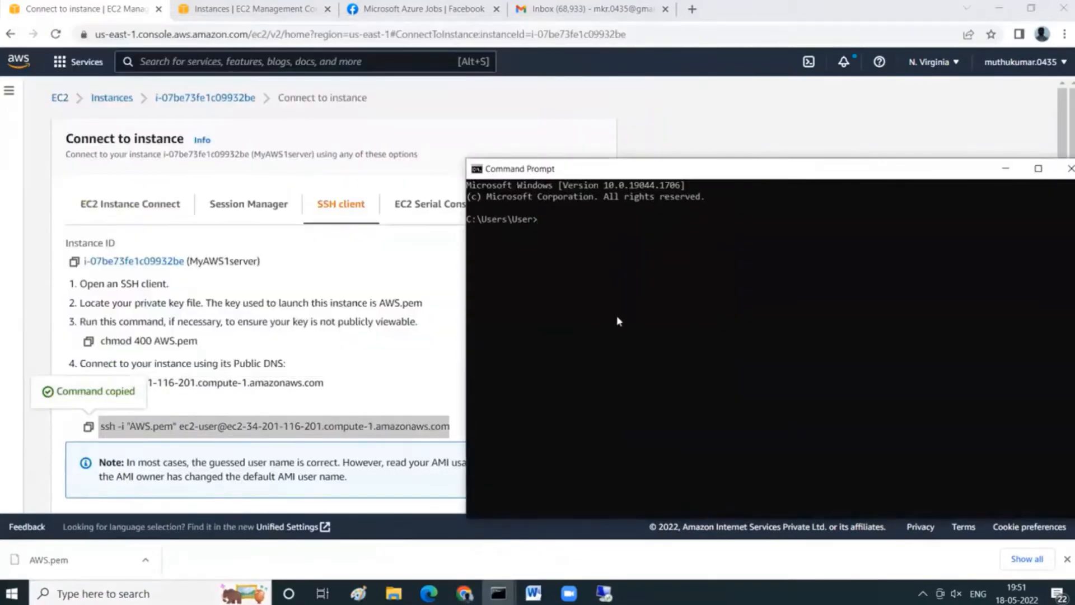
type("cd dow")
key("Tab")
key("Return")
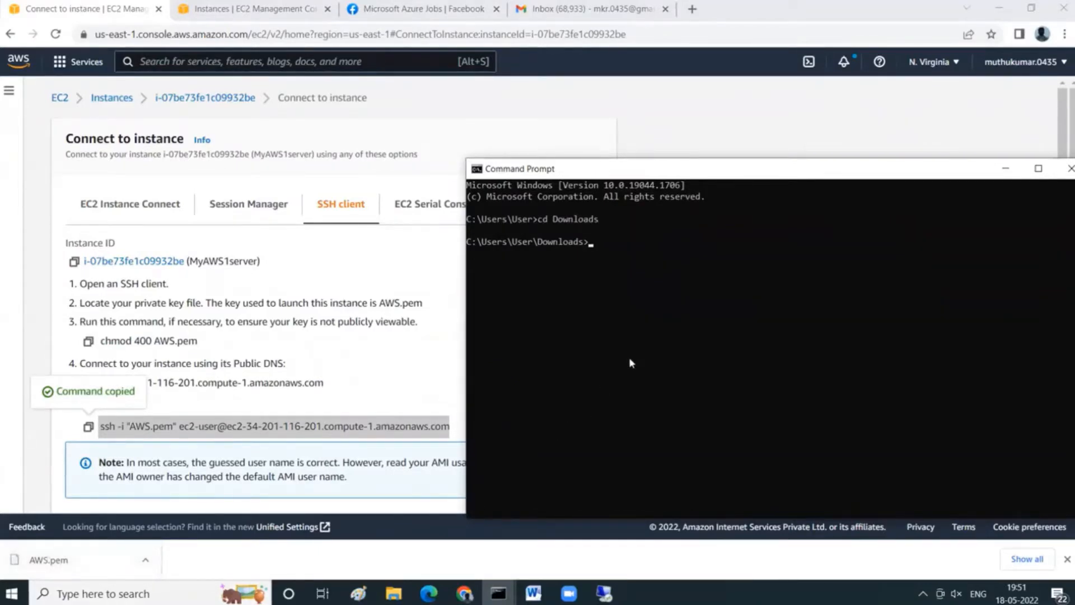
key("Up")
key("BackSpace")
key("BackSpace")
key("BackSpace")
key("BackSpace")
key("BackSpace")
key("BackSpace")
key("BackSpace")
key("BackSpace")
key("BackSpace")
key("BackSpace")
key("BackSpace")
key("BackSpace")
- Connect to MyAWS1server with the copied ssh command using AWS.pem, and accept the host key with yes
right_click(645, 318)
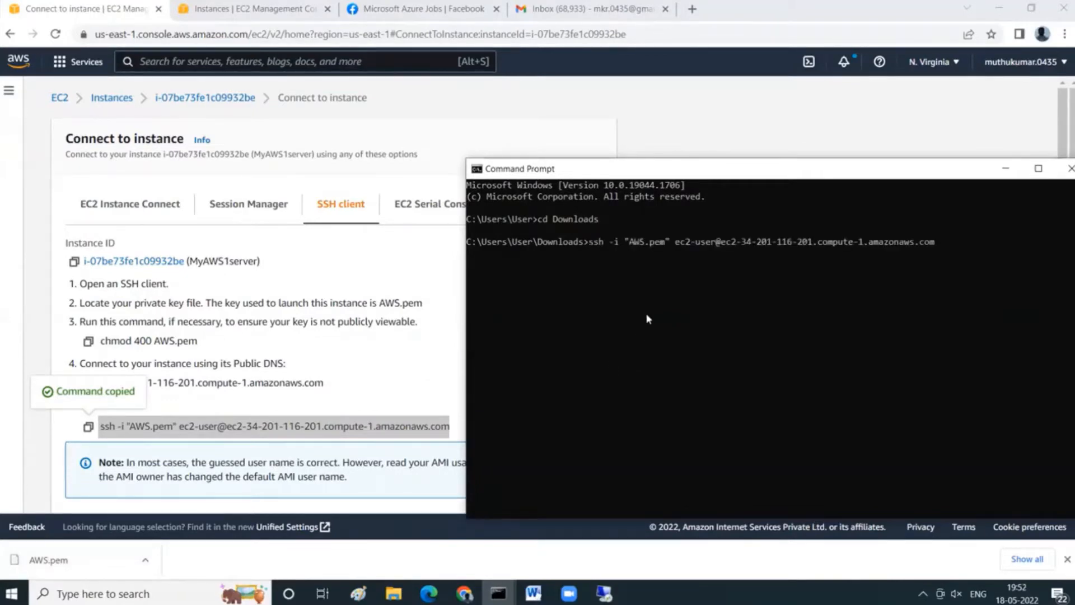
key("Return")
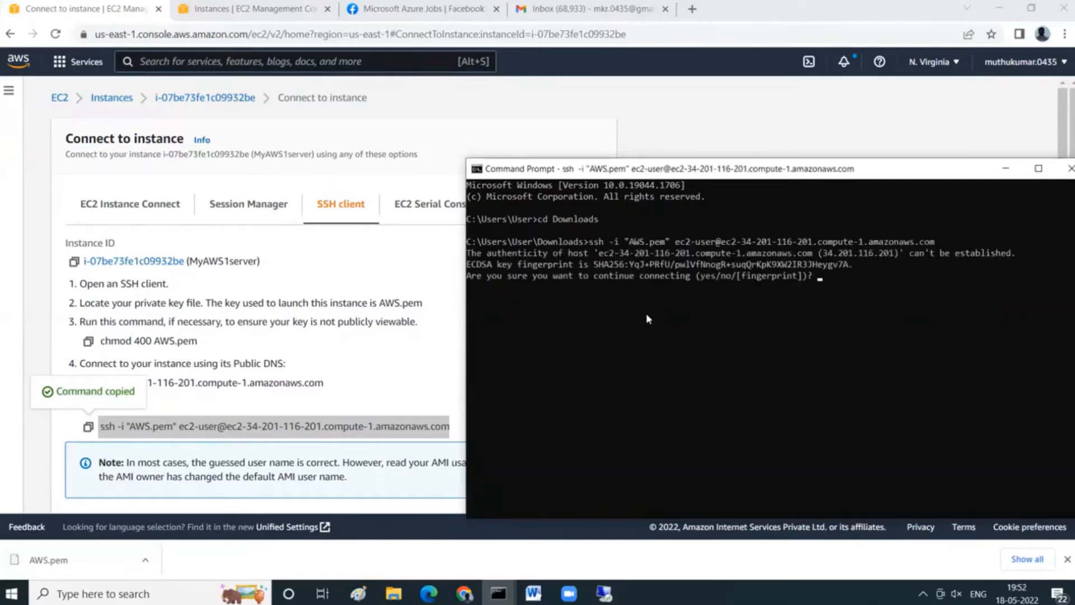
type("yes")
key("Return")
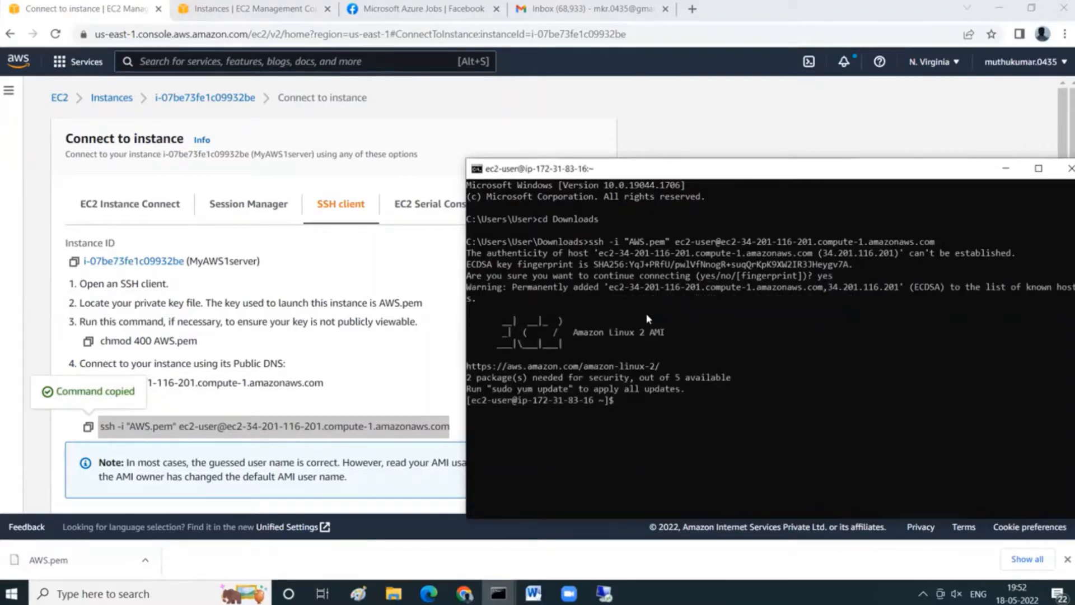
- Move the terminal window fully into view and switch to the root user with sudo su
left_click_drag(732, 163, 650, 91)
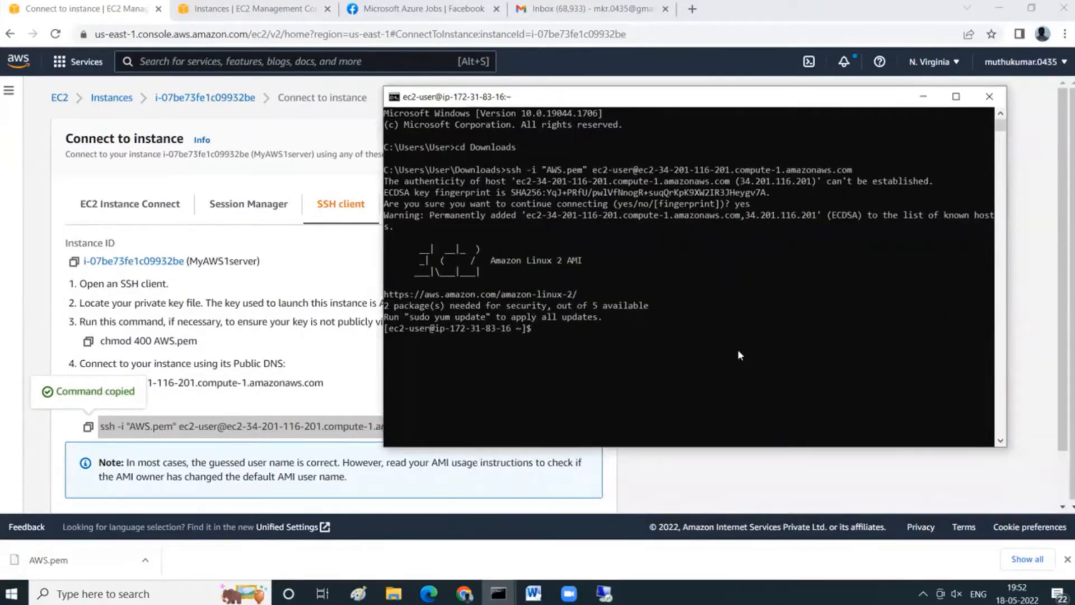
type("sudo su")
key("Return")
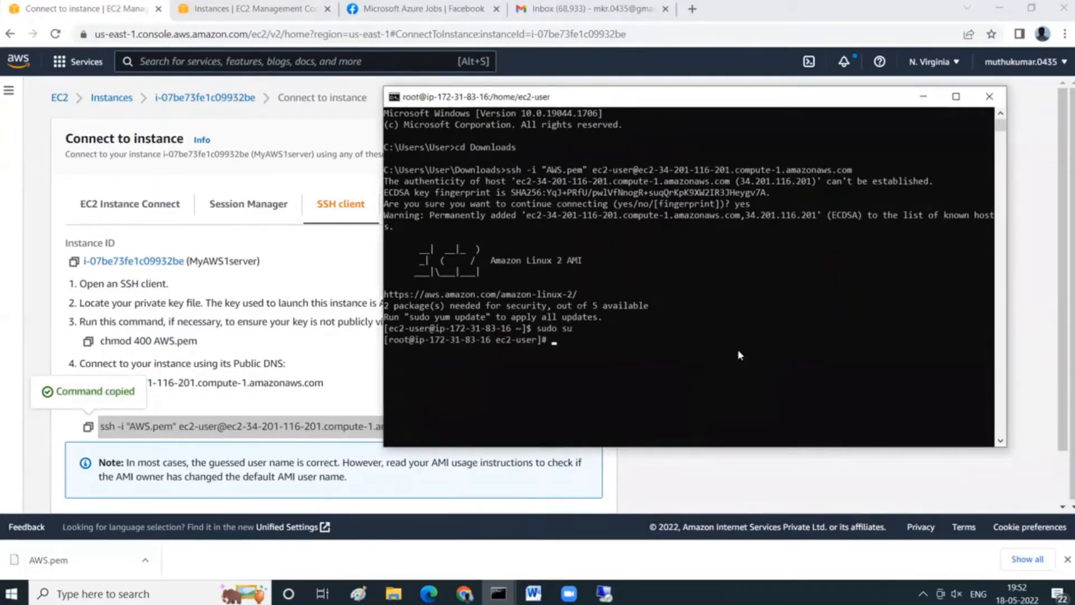
- Examine the server's file system usage with df -h and its block devices with lsblk
type("df -h")
key("Return")
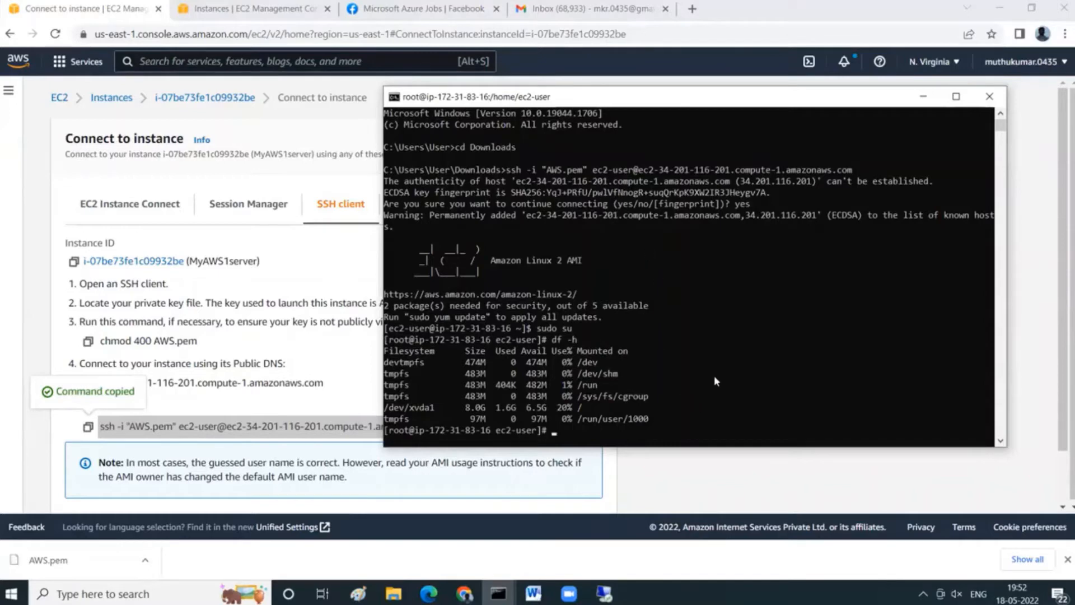
type("lsblk")
key("Return")
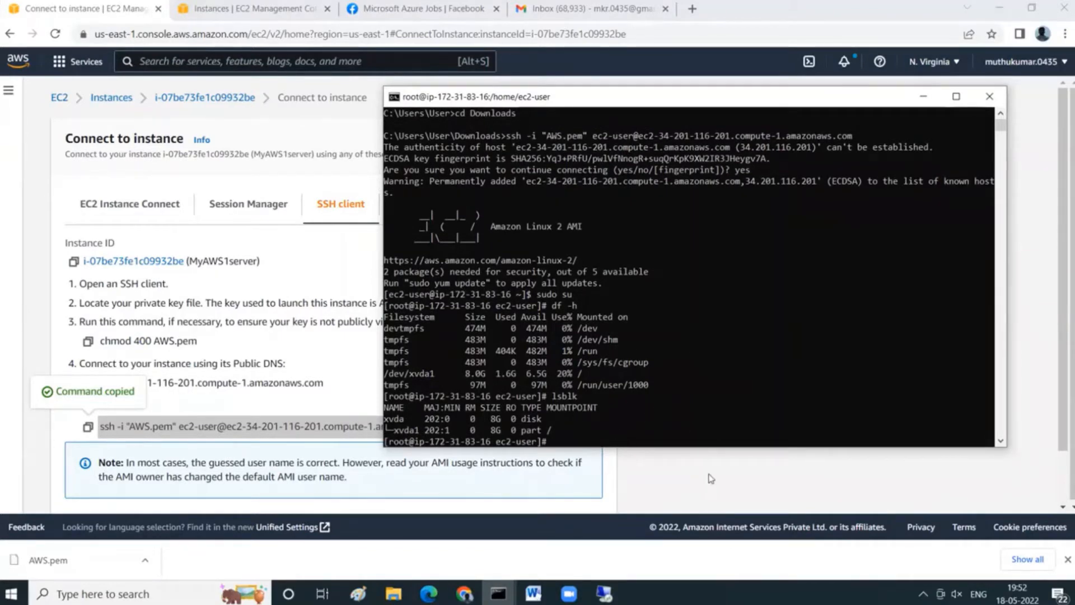
- Go to the Elastic Block Store volumes in the EC2 console, start a new gp2 volume and set its size to 10 GiB
left_click(130, 107)
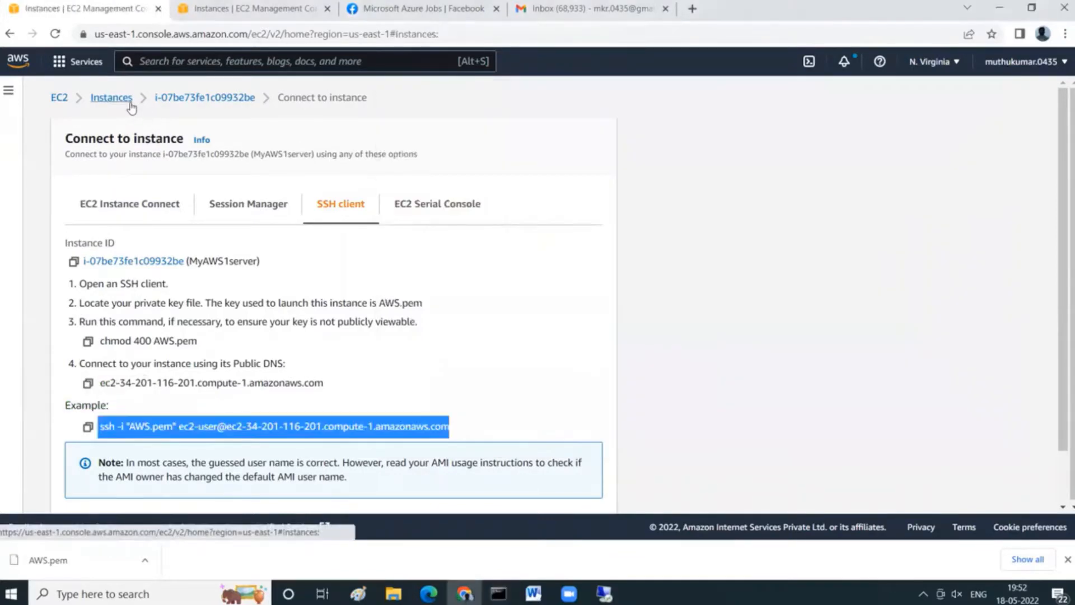
scroll(102, 338, "down", 6)
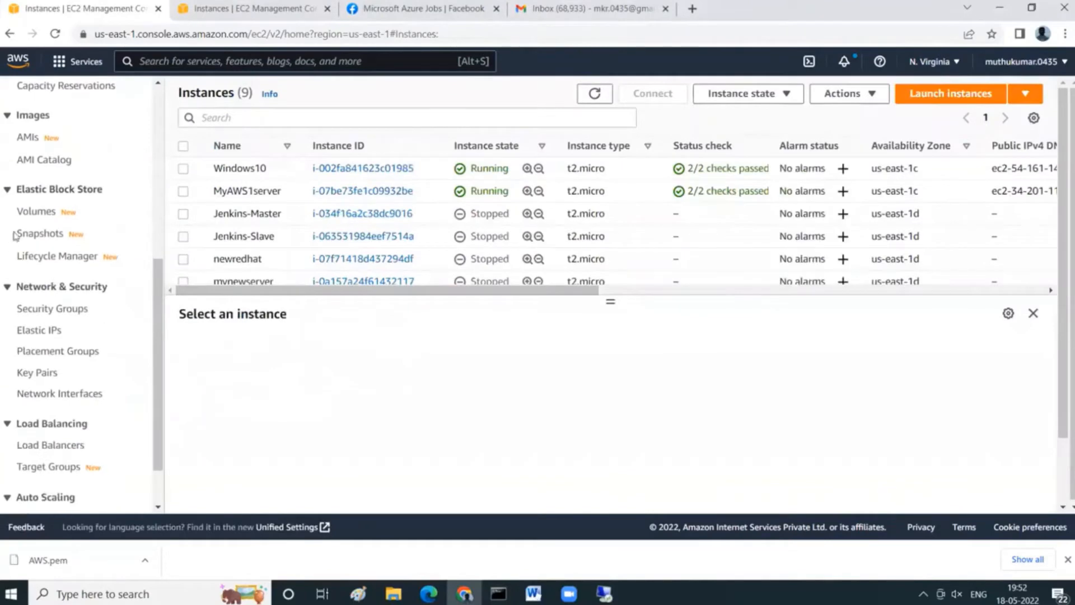
left_click(36, 211)
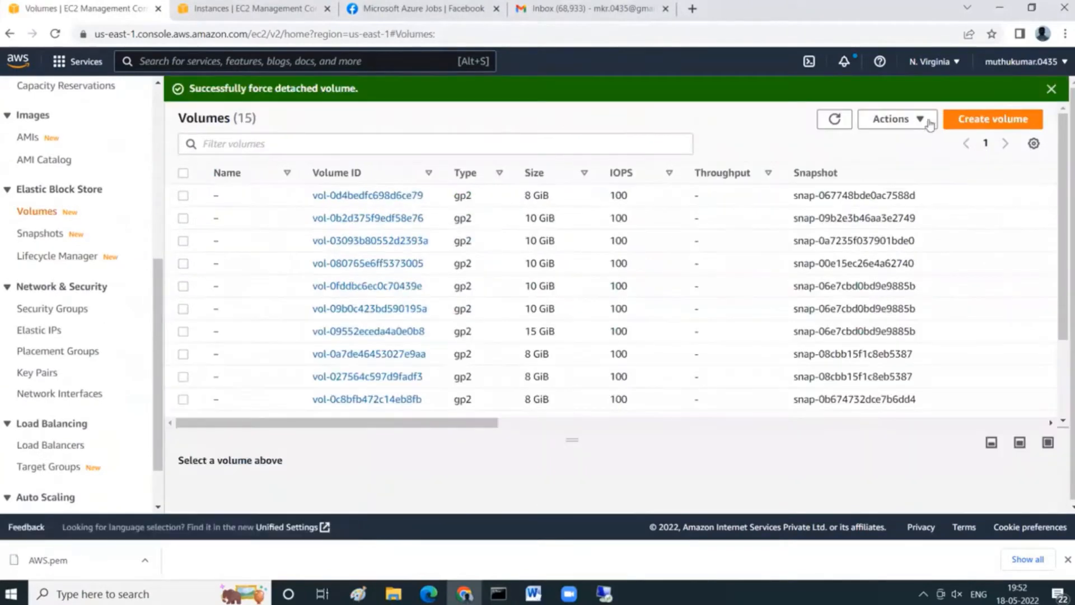
left_click(926, 121)
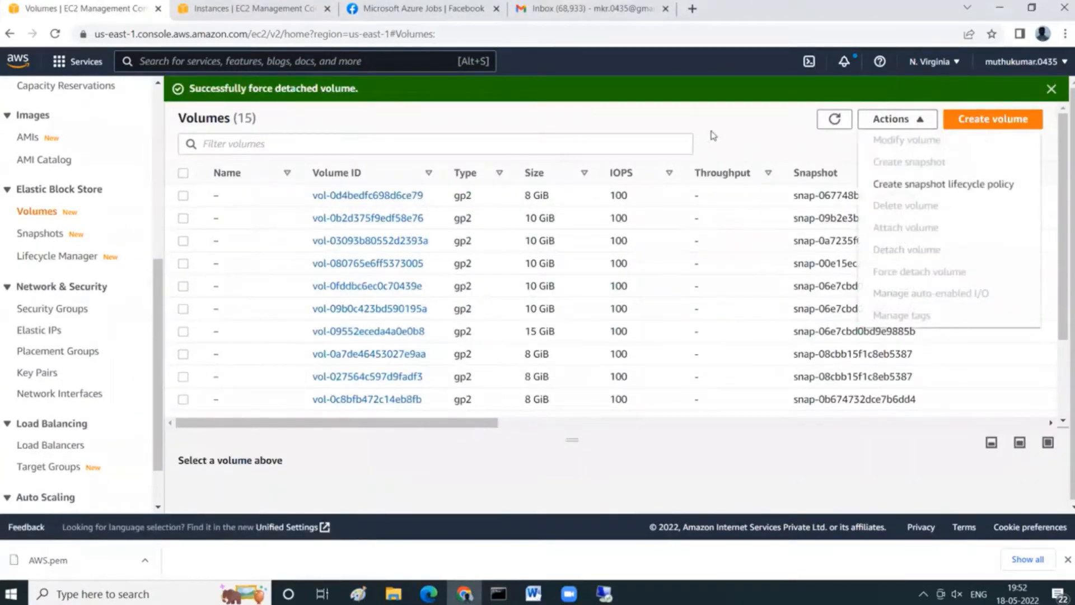
left_click(1015, 128)
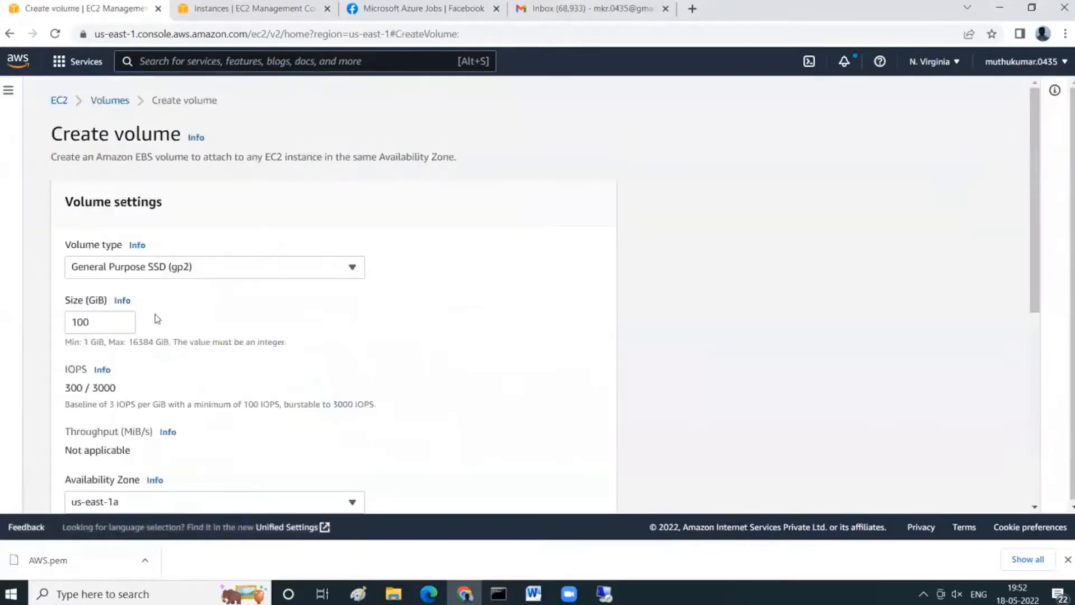
left_click(104, 320)
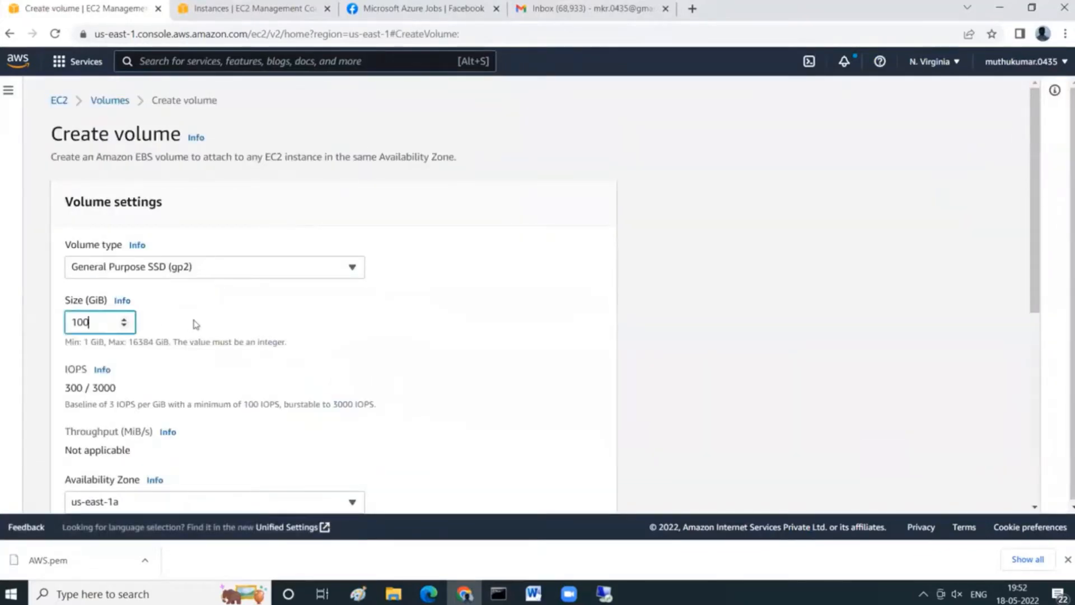
key("BackSpace")
scroll(246, 317, "down", 1)
scroll(246, 316, "down", 2)
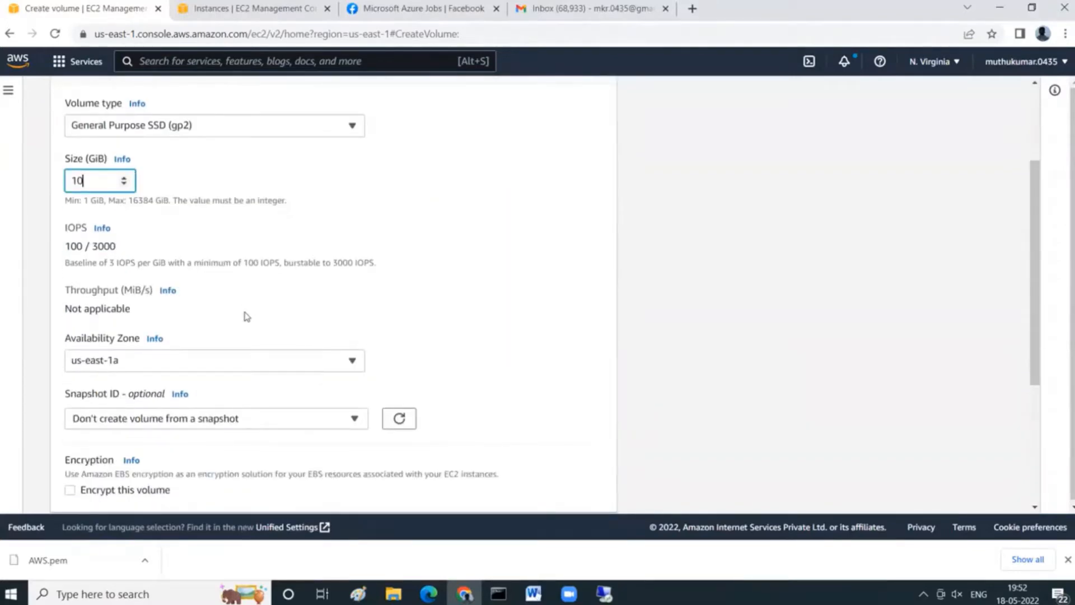
- Refresh the instance list in the other EC2 browser tab and check MyAWS1server's Availability Zone
scroll(264, 357, "up", 3)
left_click(225, 18)
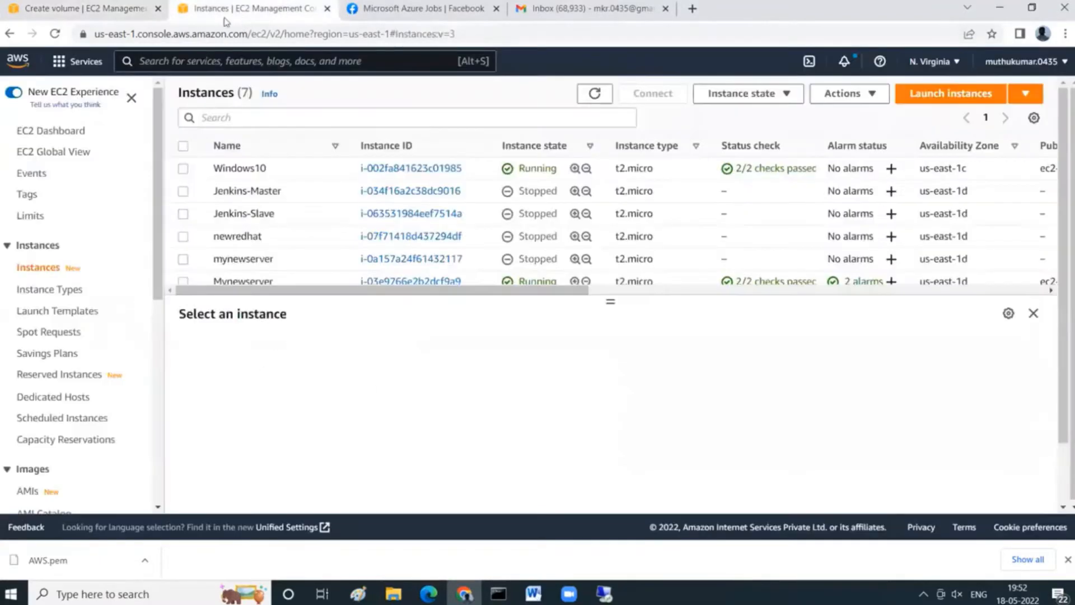
left_click(595, 94)
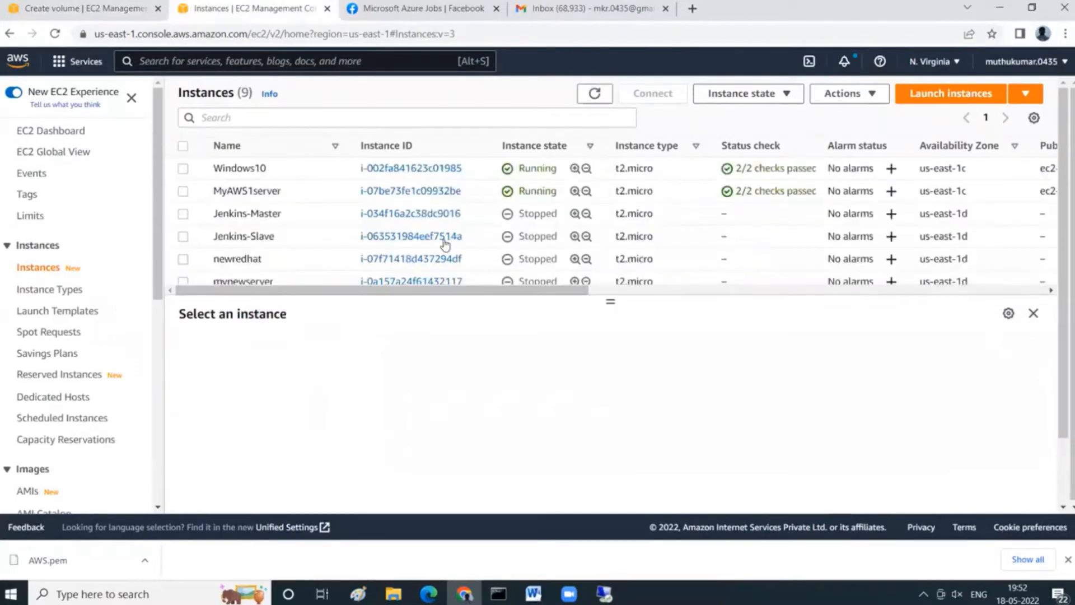
left_click_drag(534, 290, 559, 293)
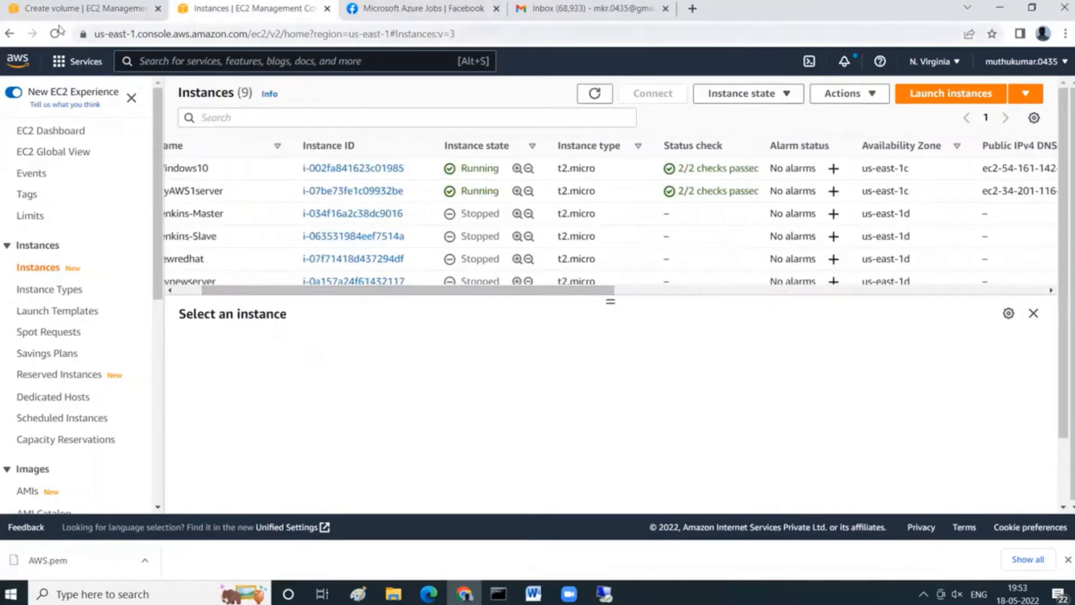
- Set the new volume's Availability Zone to us-east-1c and create the volume unencrypted, without a snapshot or tags
left_click(68, 9)
scroll(199, 427, "down", 3)
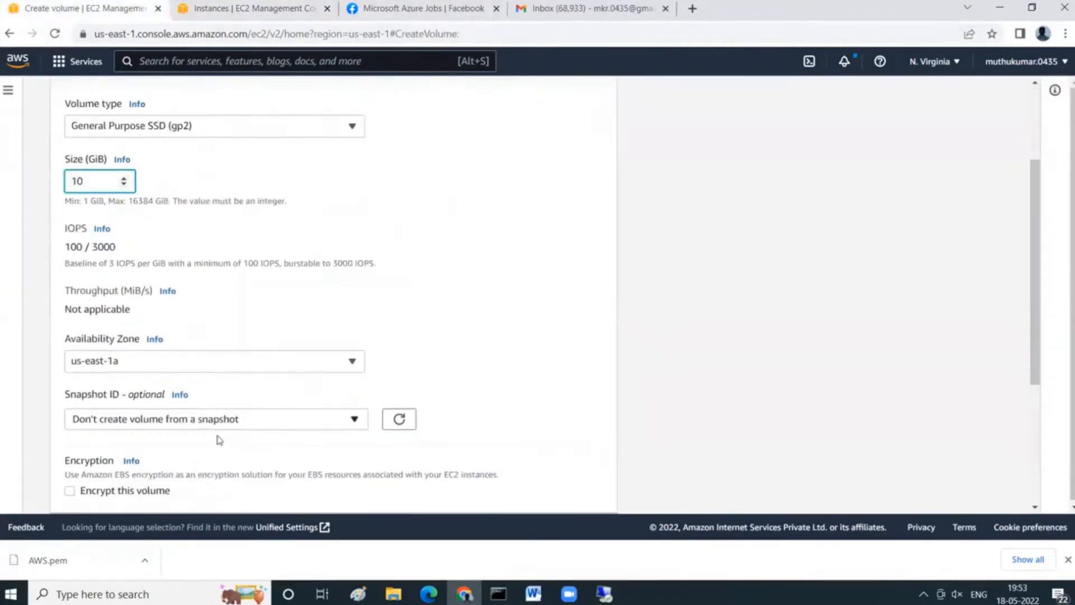
left_click(188, 361)
left_click(154, 267)
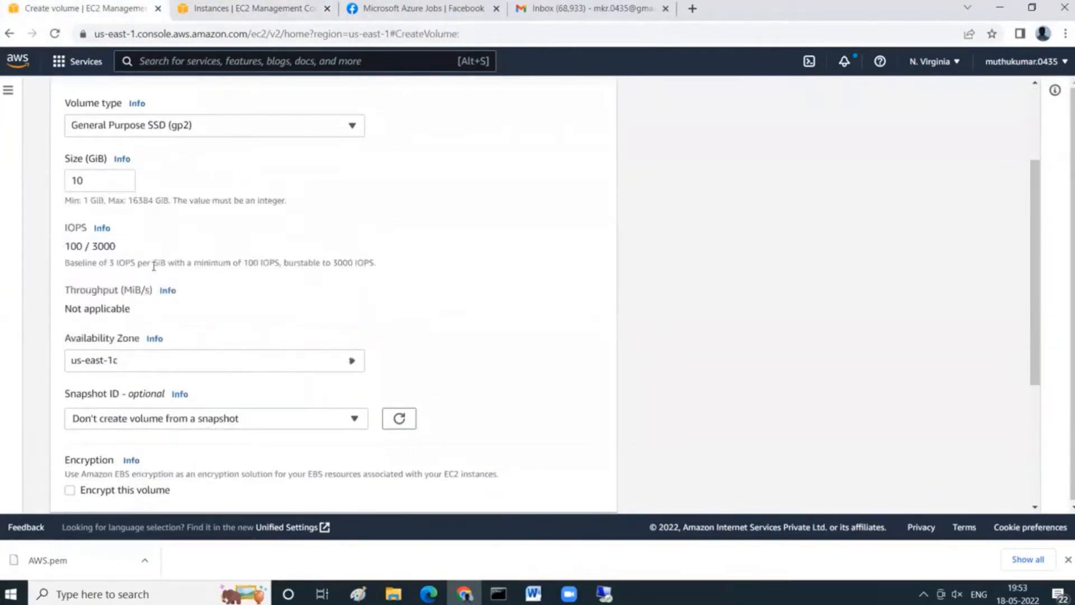
scroll(417, 325, "down", 3)
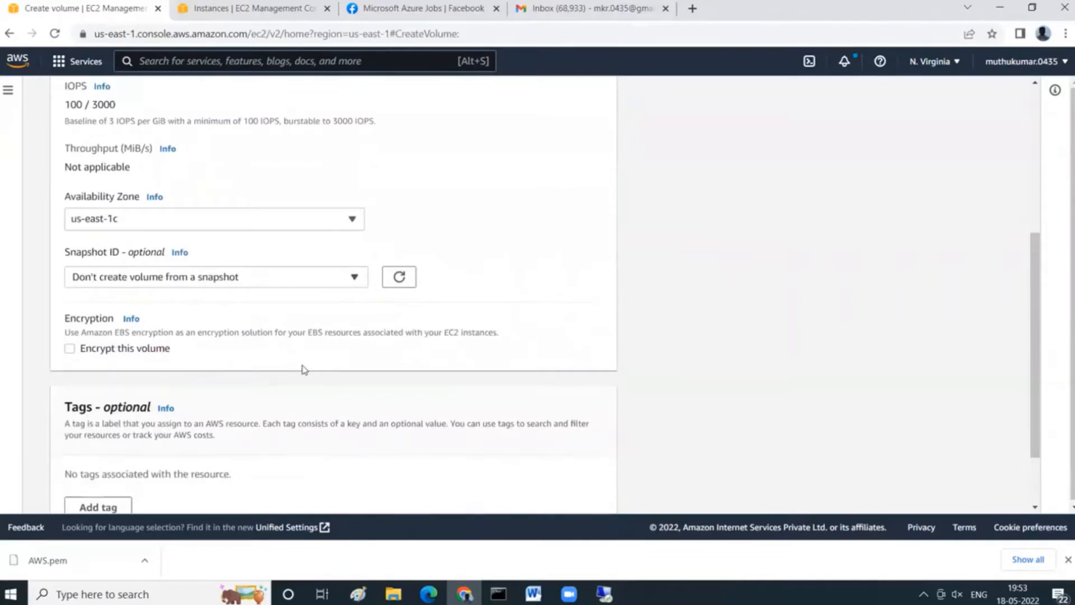
scroll(302, 369, "down", 2)
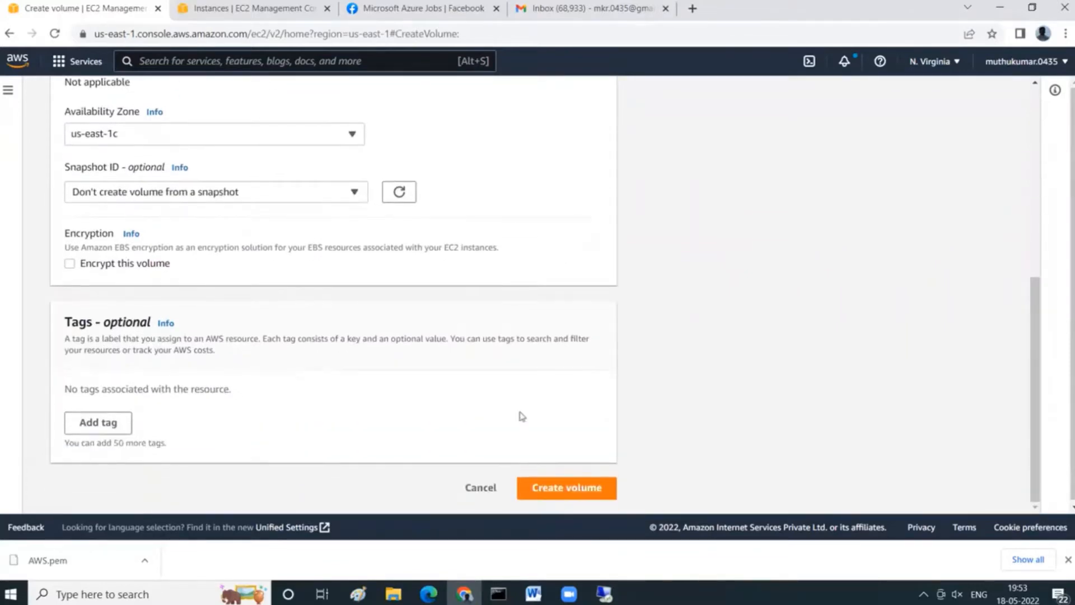
left_click(557, 491)
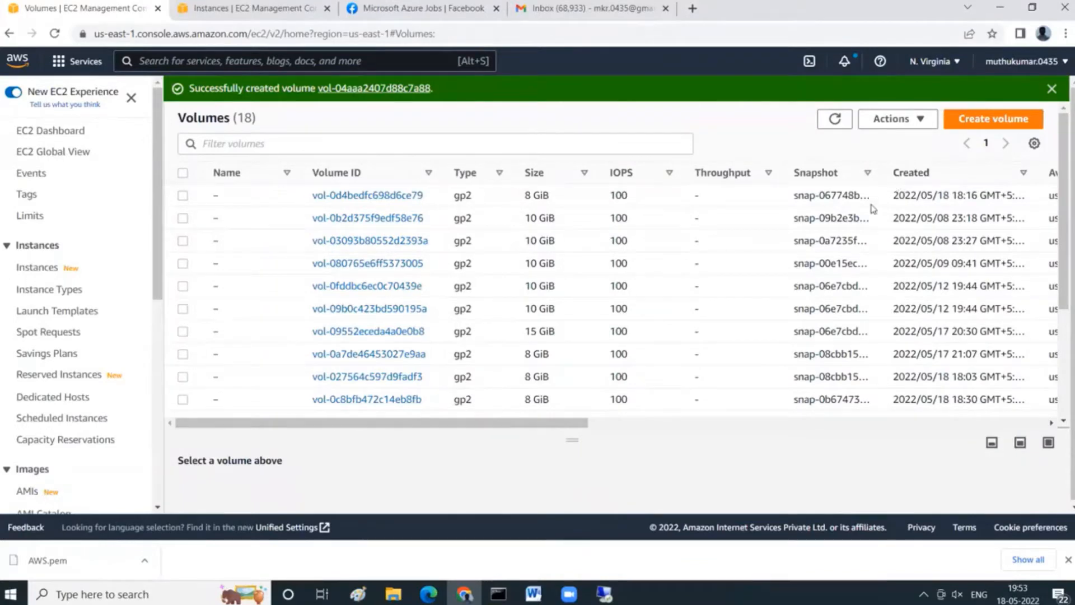
- Refresh the volume list, check the state of the new 10 GiB volume in us-east-1c, and select that volume
left_click(834, 119)
left_click_drag(538, 430, 745, 430)
scroll(812, 333, "down", 4)
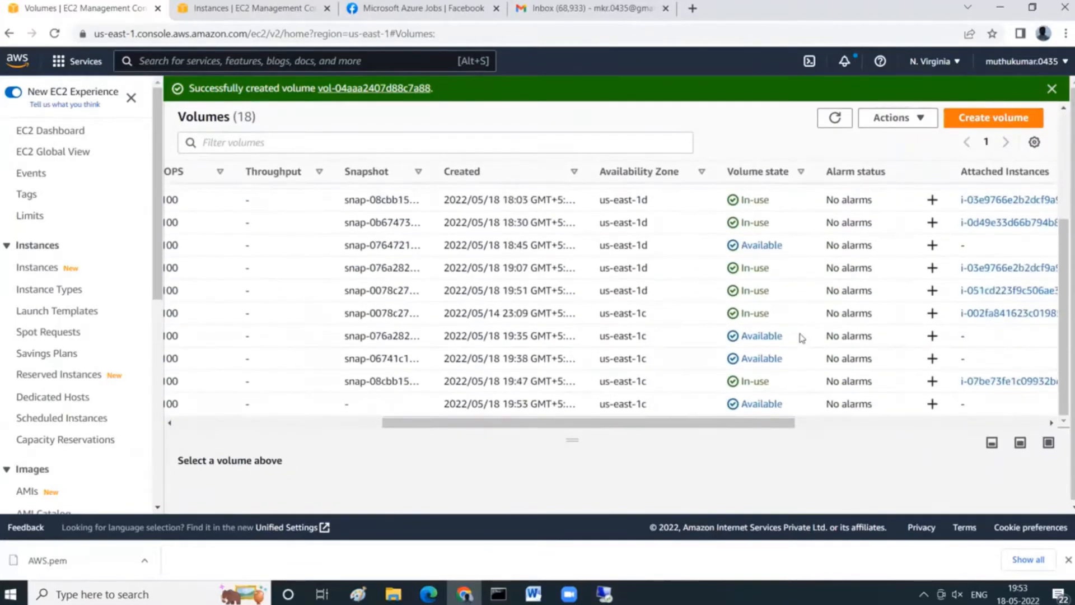
left_click_drag(743, 418, 623, 430)
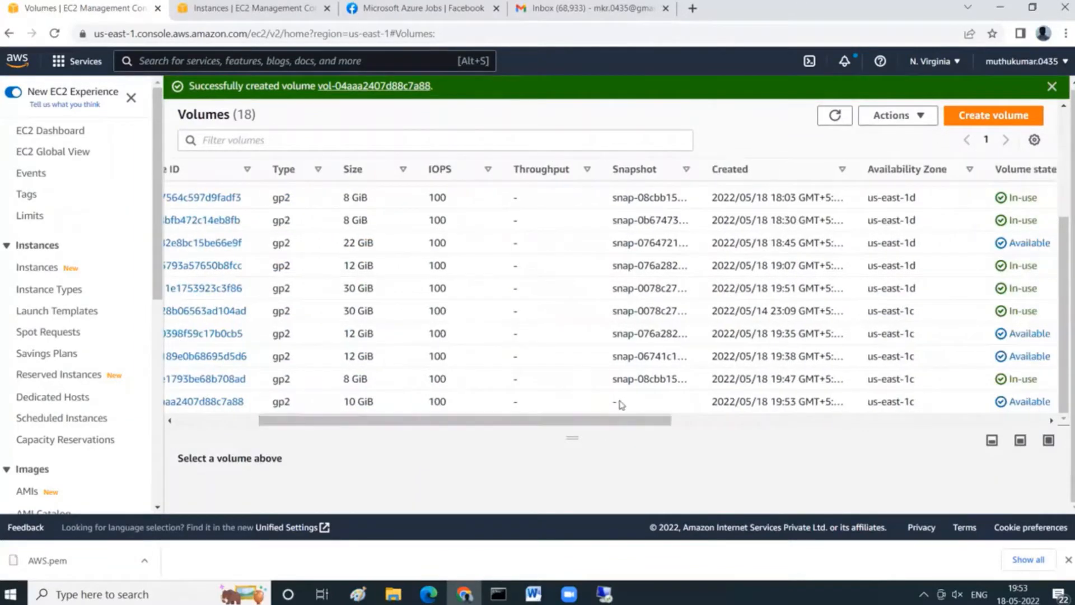
scroll(623, 425, "left", 1)
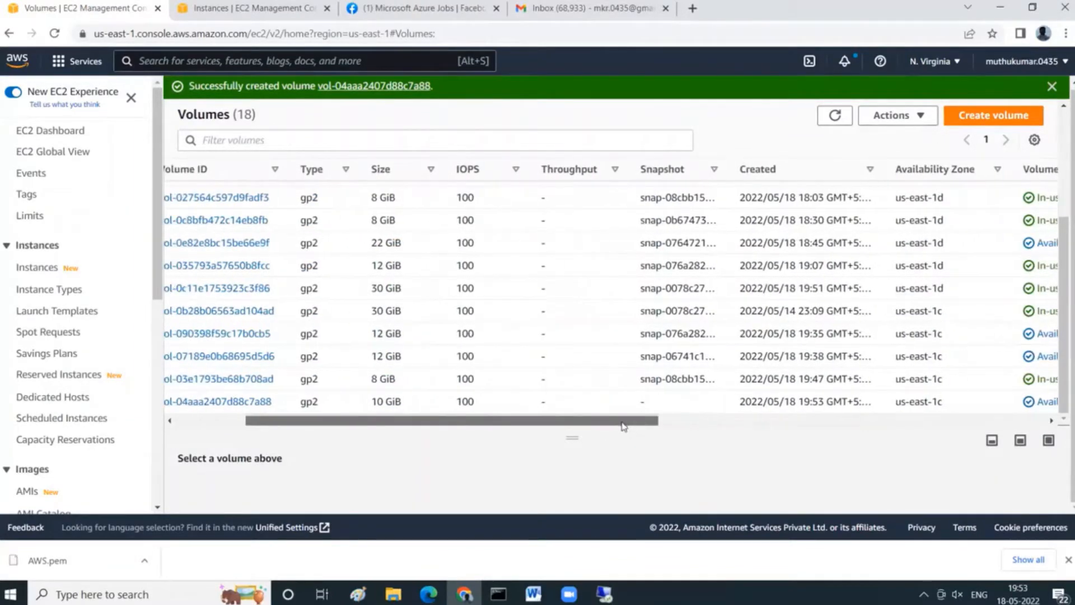
scroll(624, 425, "left", 5)
left_click(182, 401)
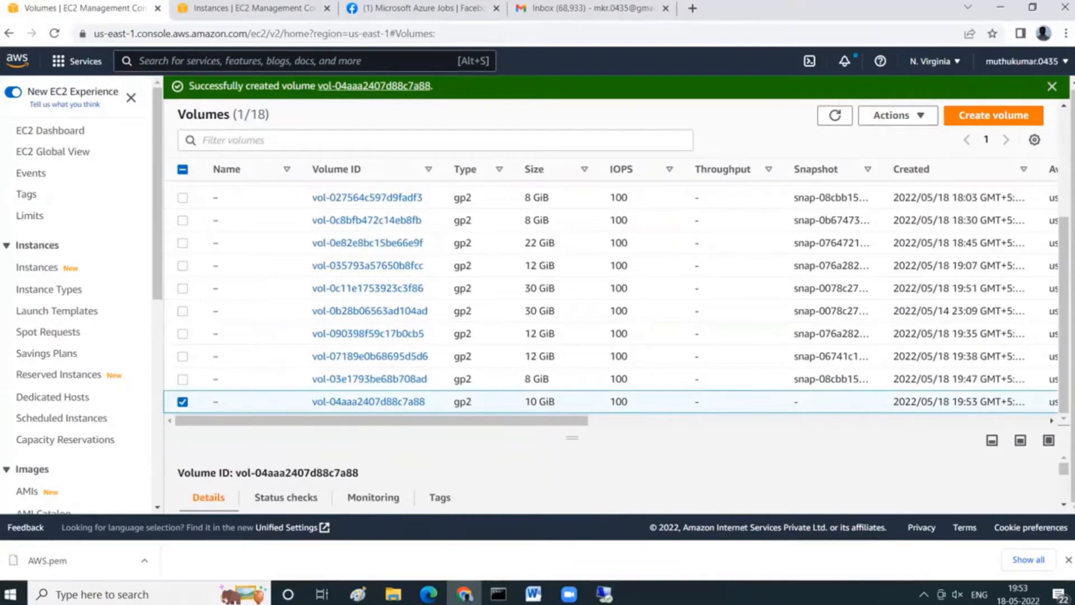
- Switch to MyAWS1server's SSH session, review the earlier df -h and lsblk output, and return to the EC2 console
left_click(498, 593)
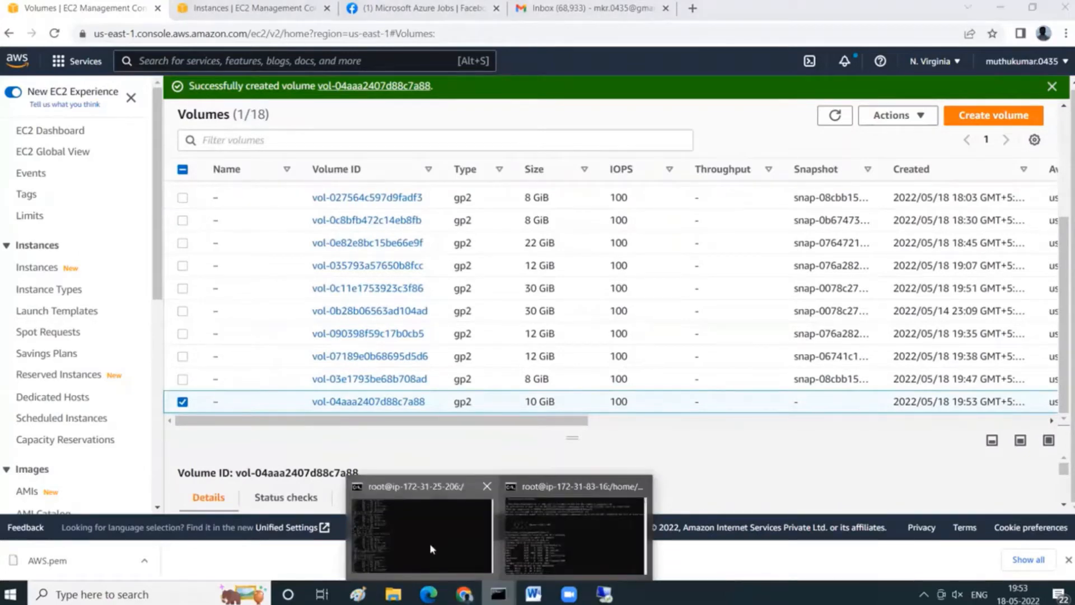
left_click(536, 538)
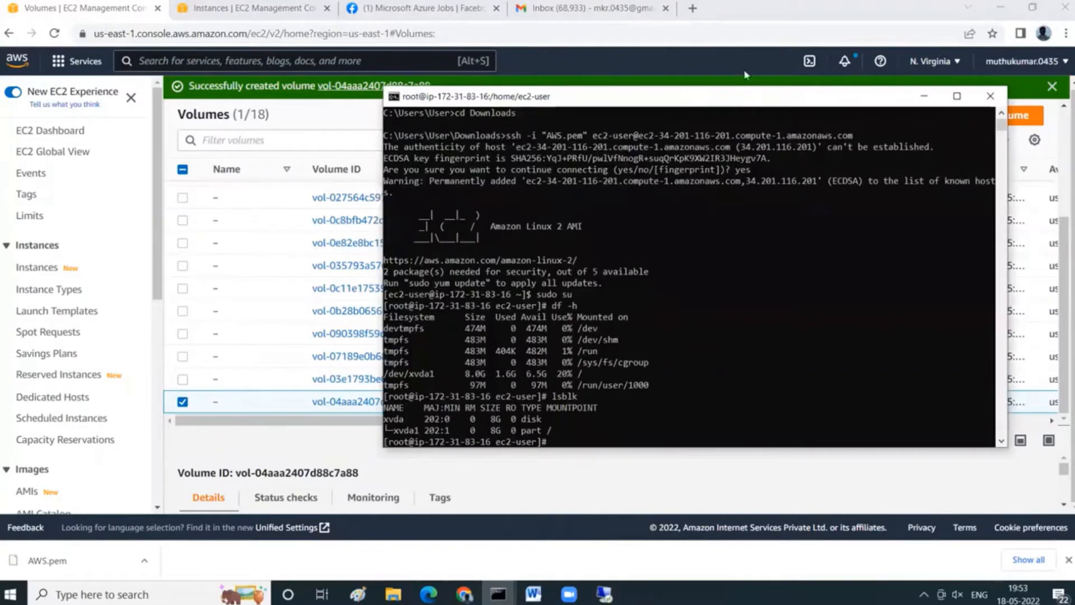
left_click(918, 101)
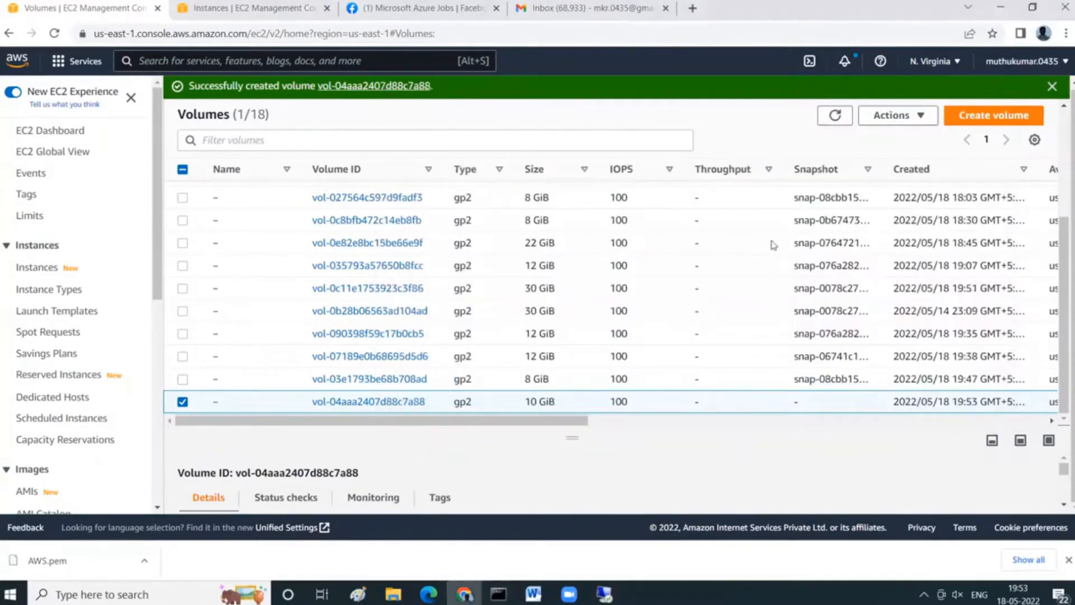
- Start attaching the selected 10 GiB volume and choose the MyAWS1server instance as its target
left_click(913, 122)
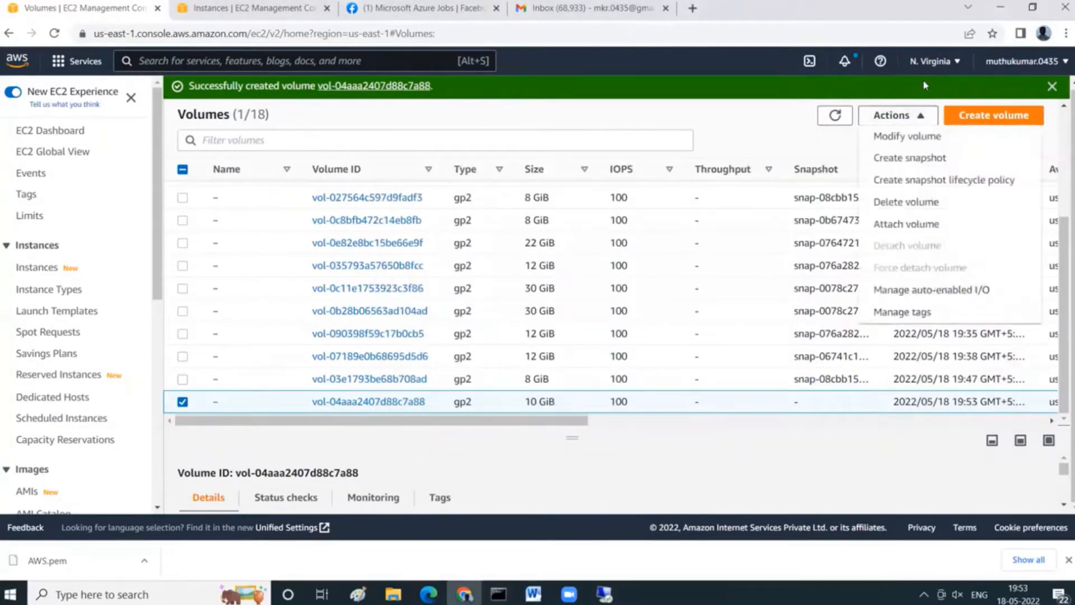
left_click(886, 227)
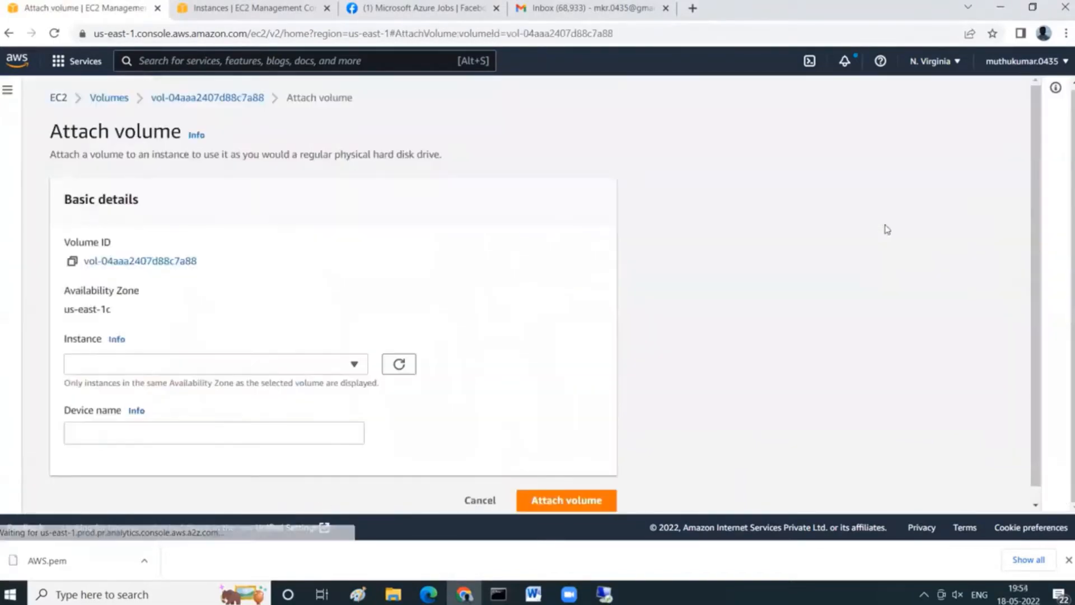
left_click(343, 370)
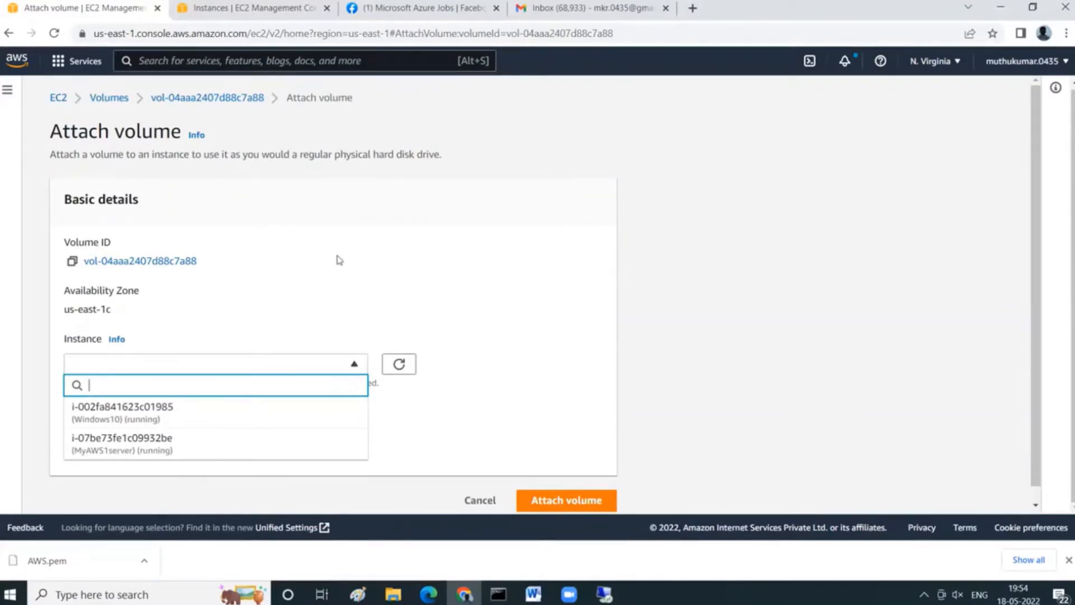
left_click(93, 323)
left_click_drag(125, 313, 60, 316)
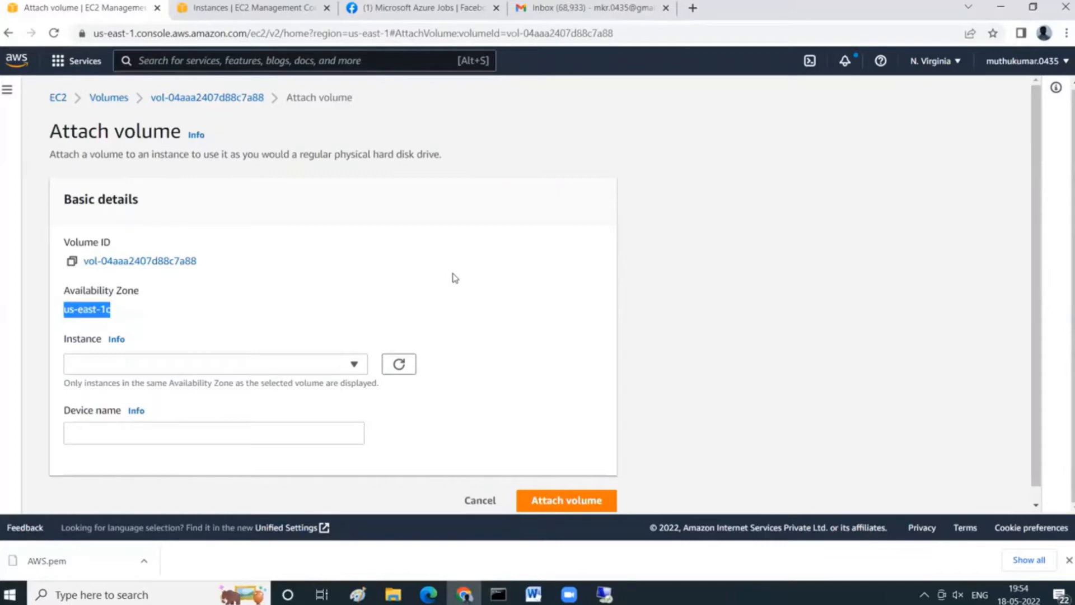
left_click(306, 358)
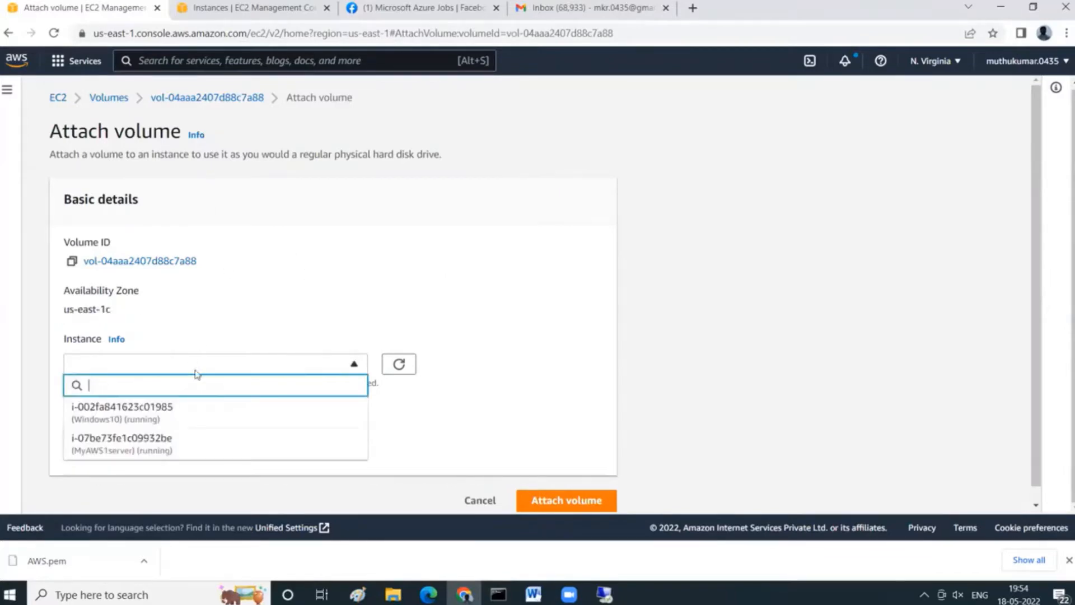
left_click(186, 444)
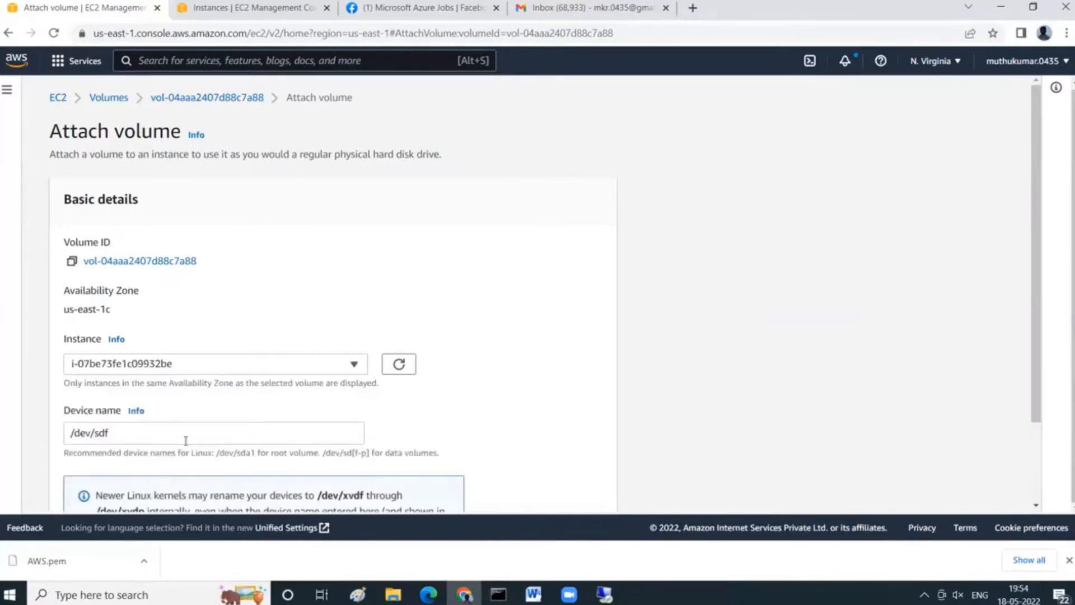
- Keep /dev/sdf as the device name and attach the volume to the instance
scroll(249, 420, "down", 2)
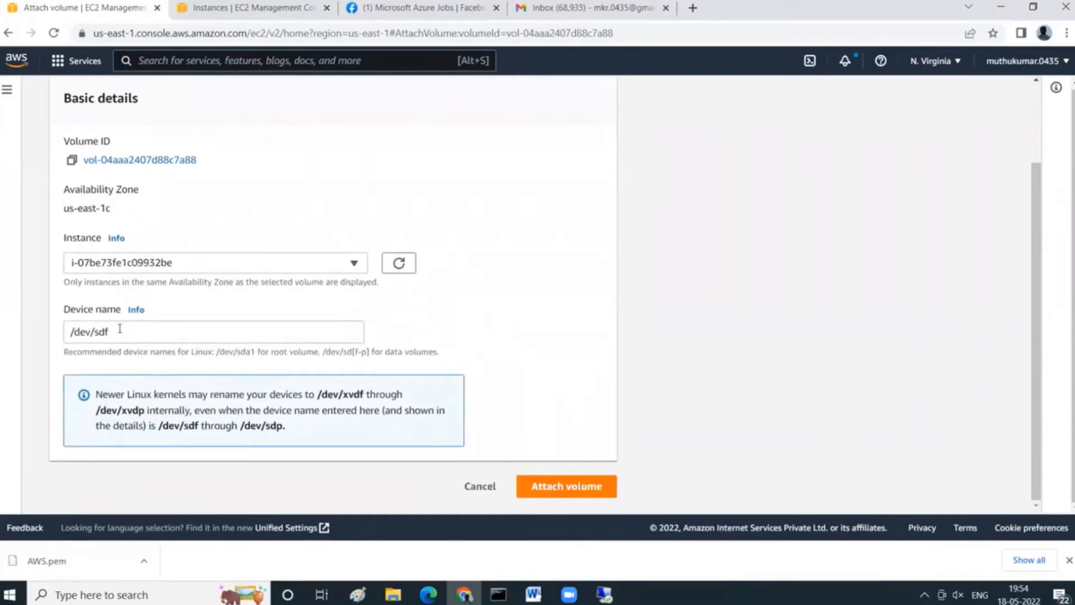
left_click_drag(119, 332, 70, 331)
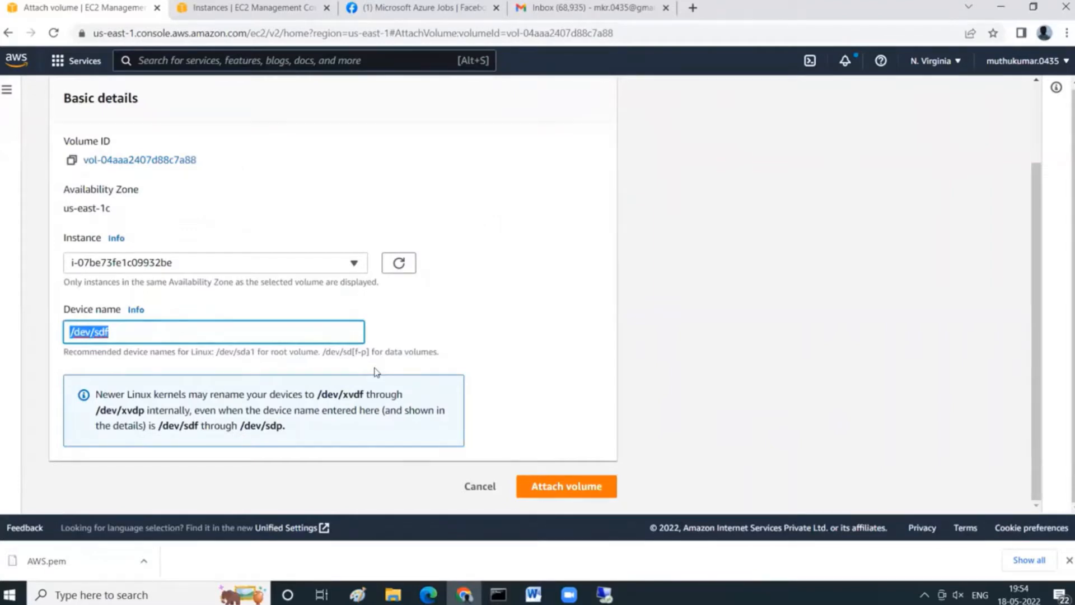
left_click(144, 331)
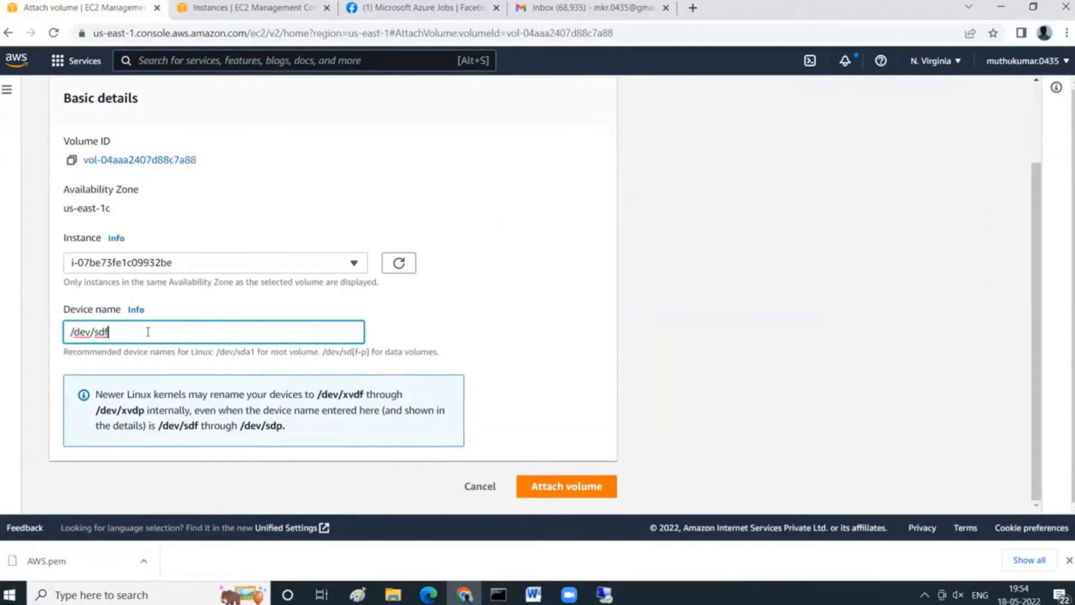
left_click(594, 487)
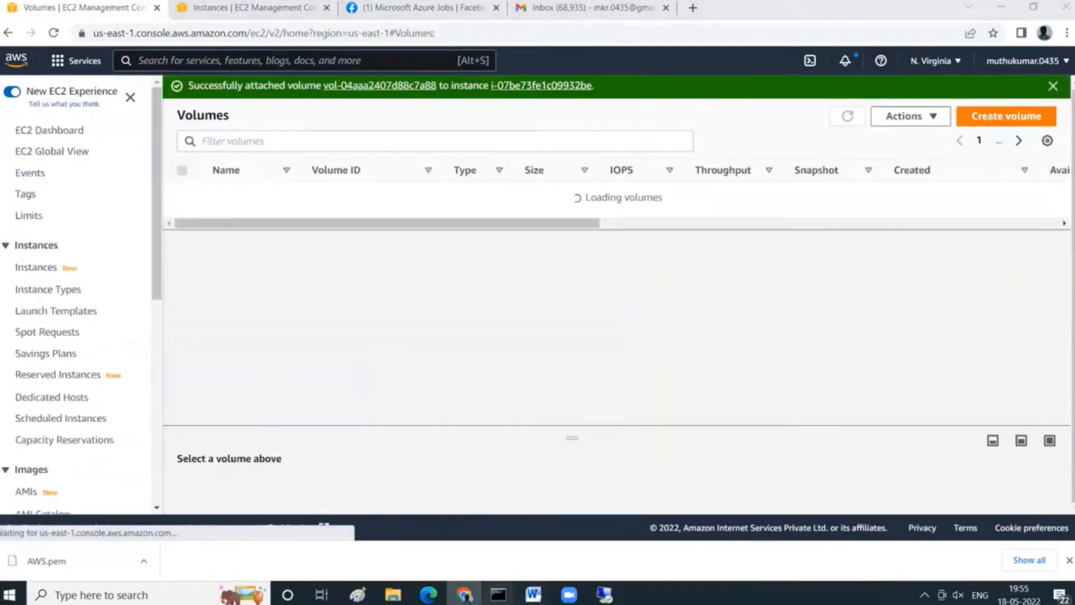
- Refresh the volume list and check the volume state and attached instance of the new us-east-1c volume
mouse_move(497, 595)
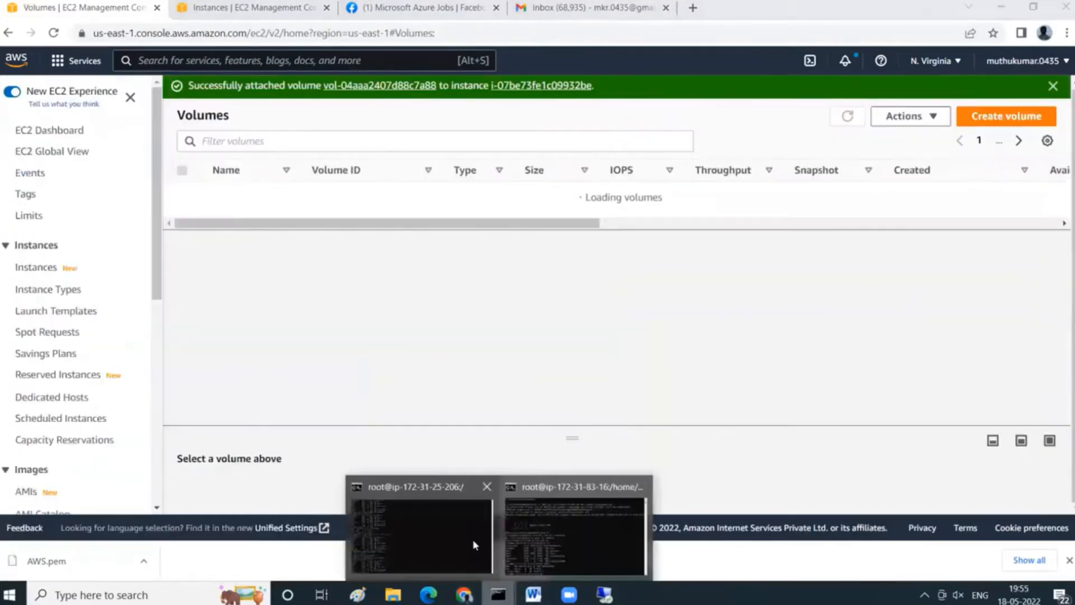
left_click(579, 551)
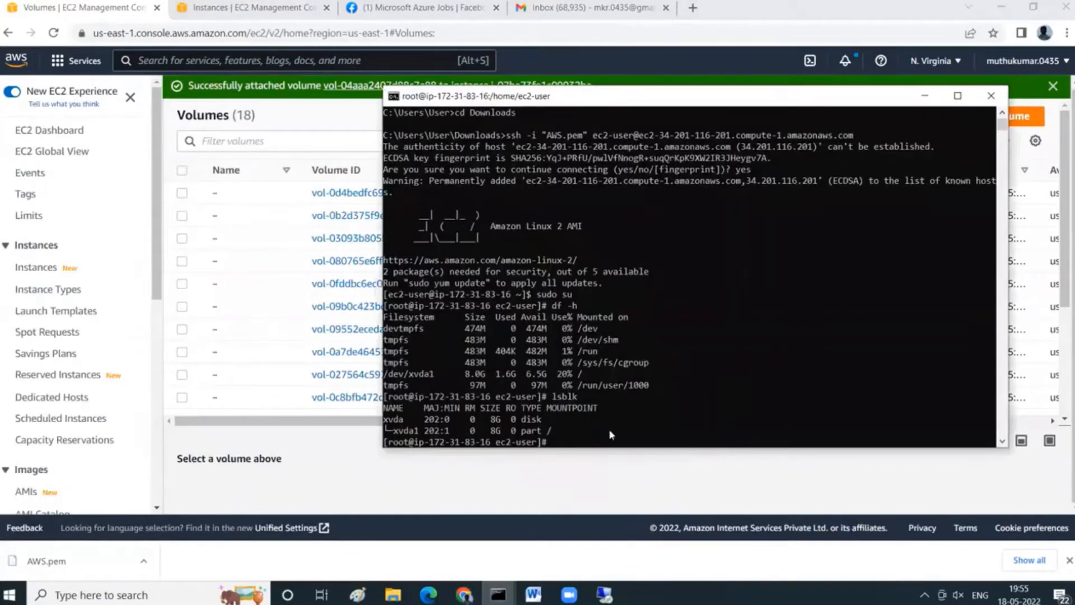
left_click(422, 476)
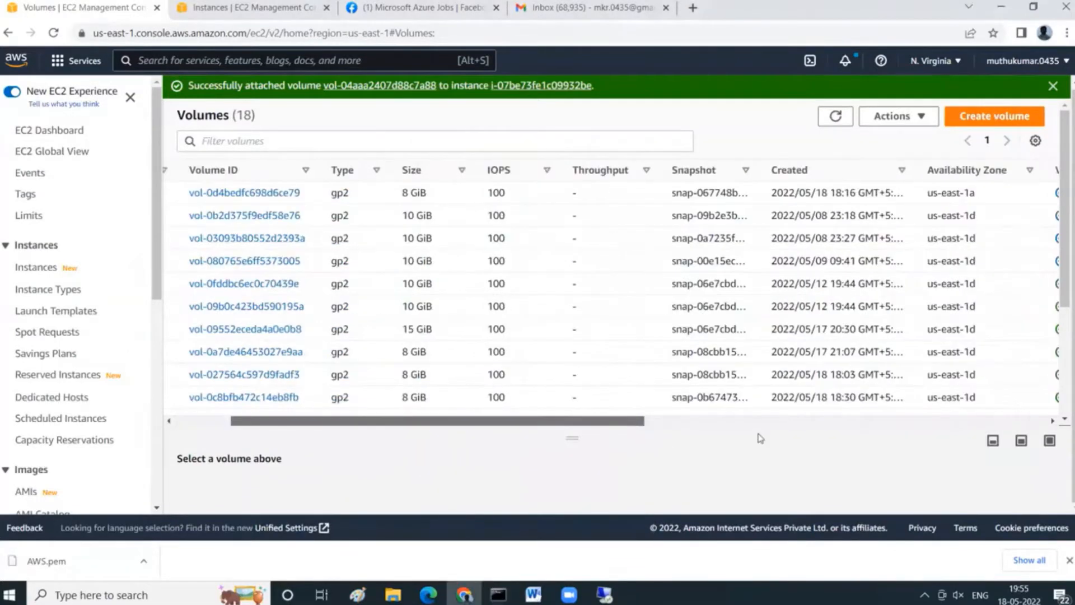
scroll(759, 439, "right", 5)
left_click(835, 116)
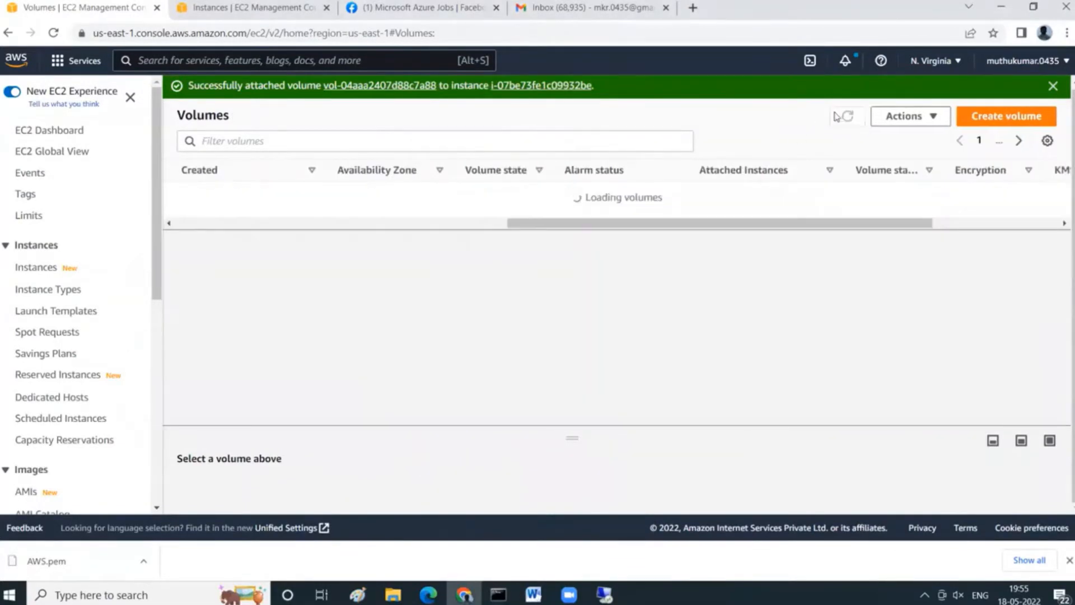
scroll(728, 341, "down", 3)
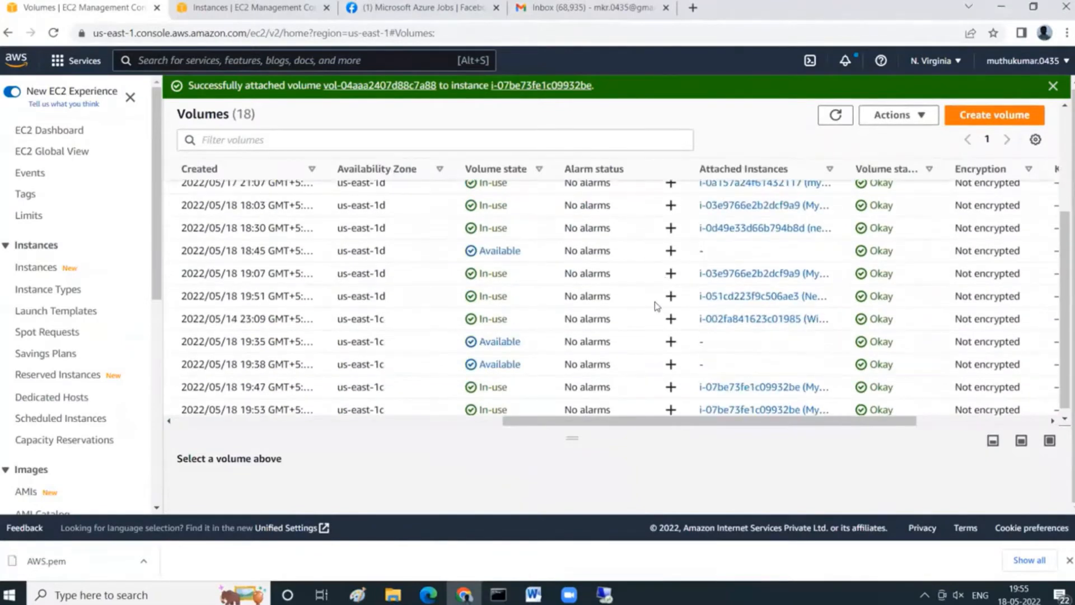
left_click_drag(682, 414, 563, 445)
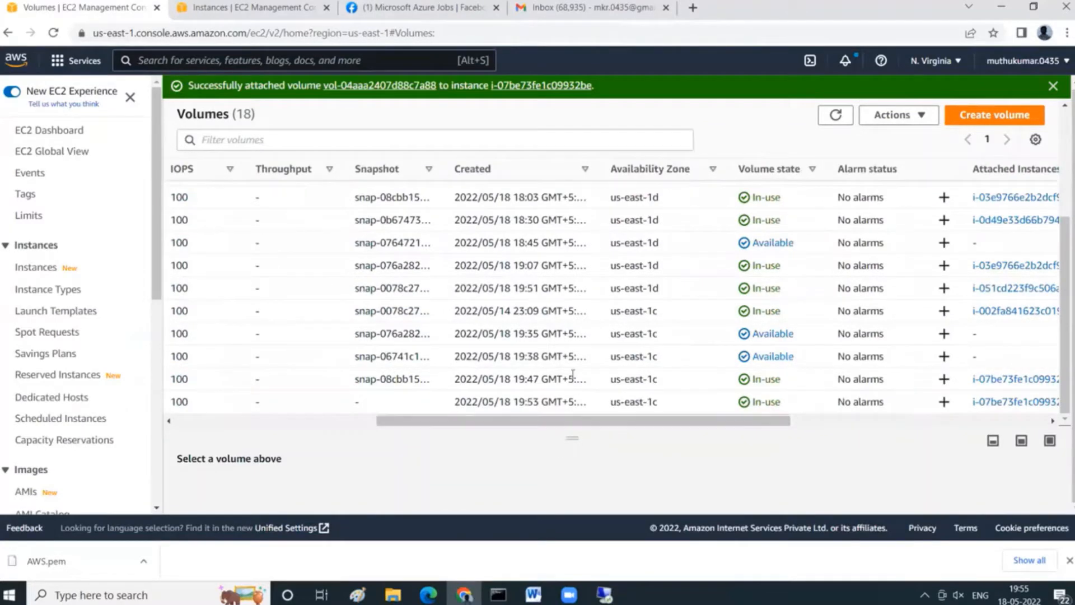
- Sort the volumes by creation date, review the newest volume's attachment, and select that 10 GiB volume
scroll(571, 370, "up", 5)
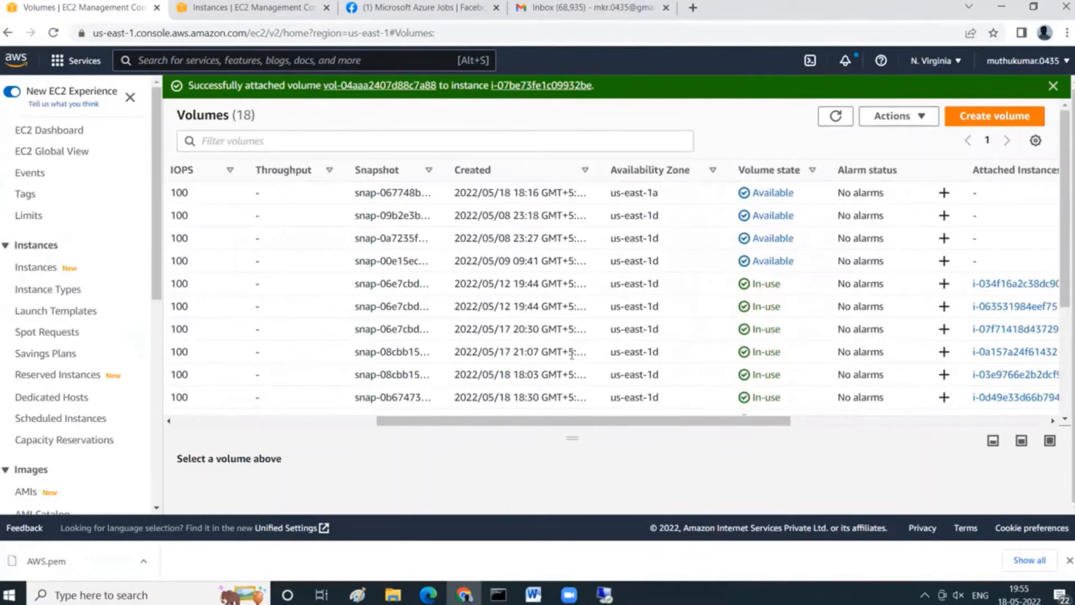
left_click(532, 170)
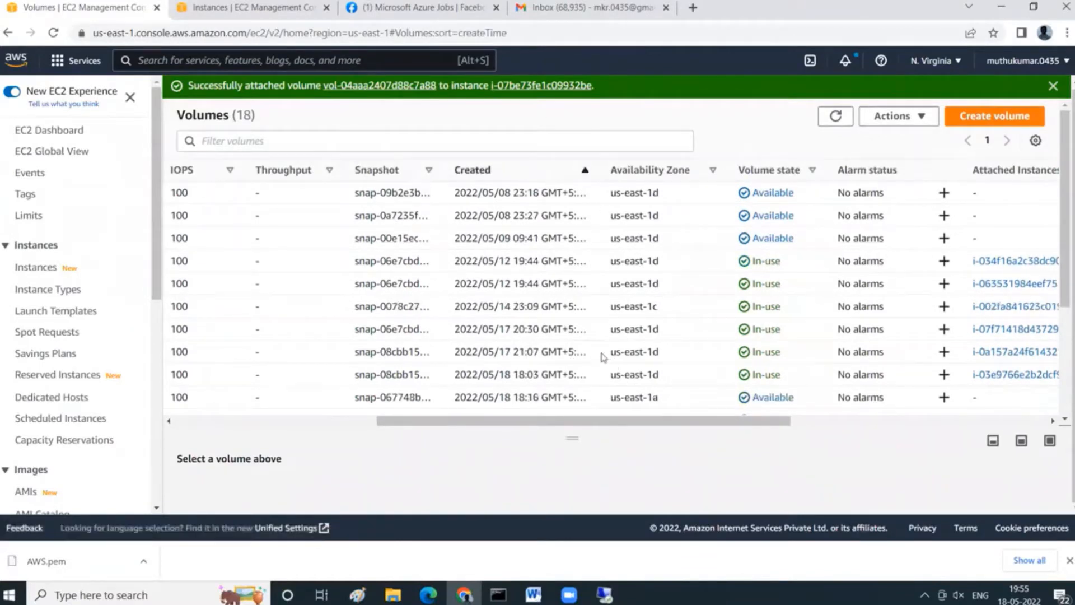
scroll(603, 357, "down", 5)
left_click_drag(571, 420, 741, 437)
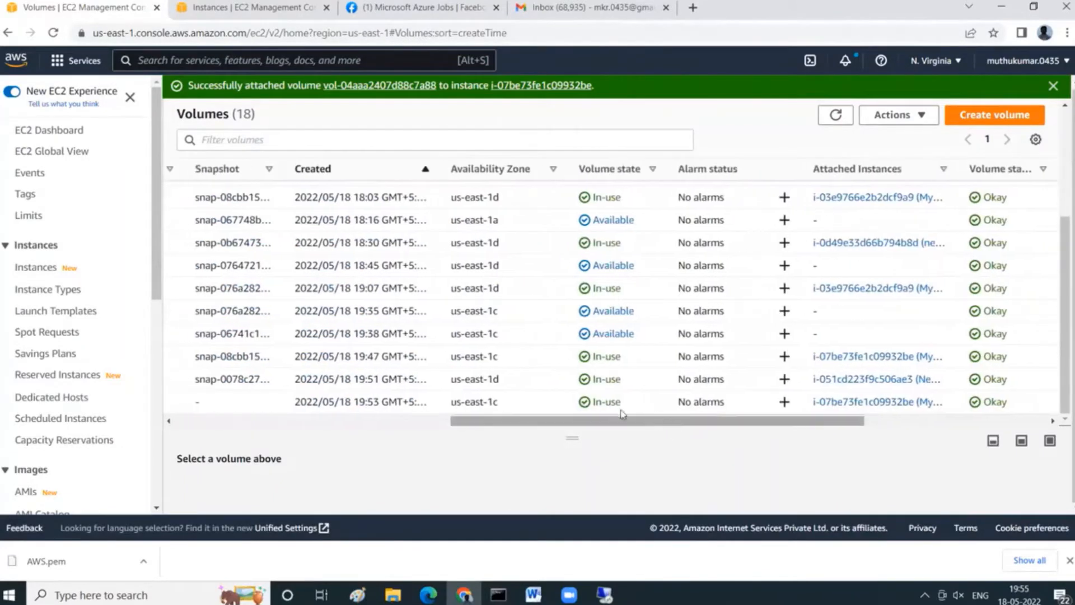
left_click_drag(632, 402, 319, 427)
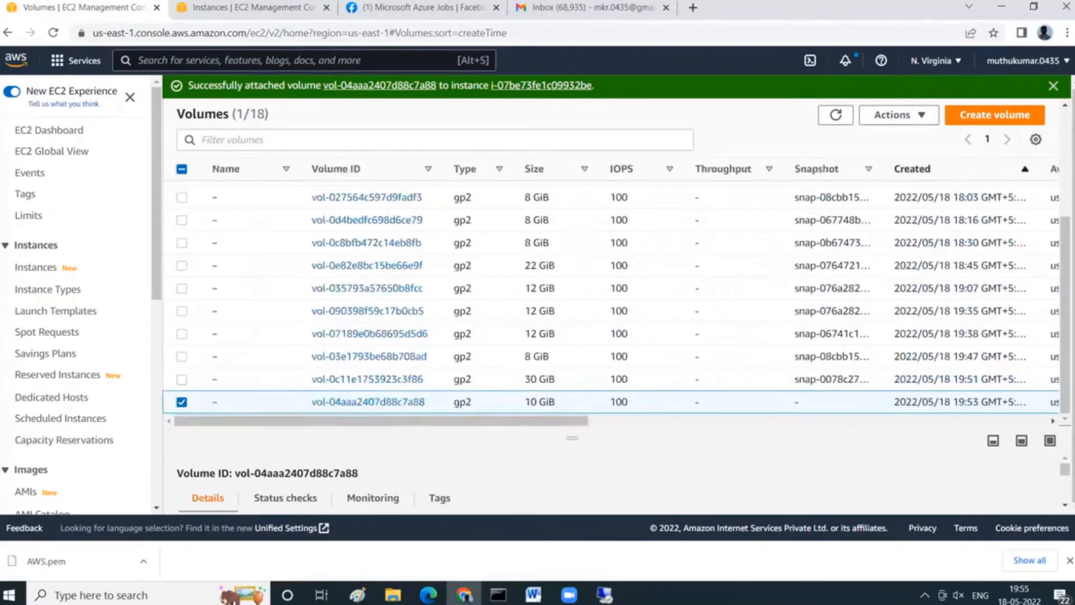
- Switch to MyAWS1server's SSH session and run lsblk to look for the attached 10 GiB disk
key("alt+Tab")
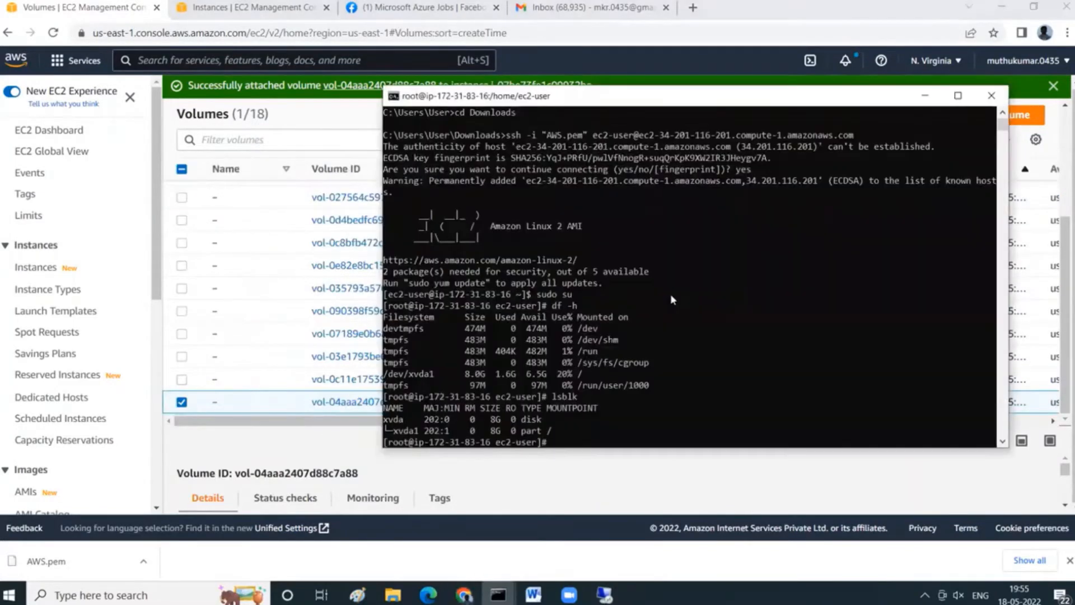
type("lsblk")
key("Return")
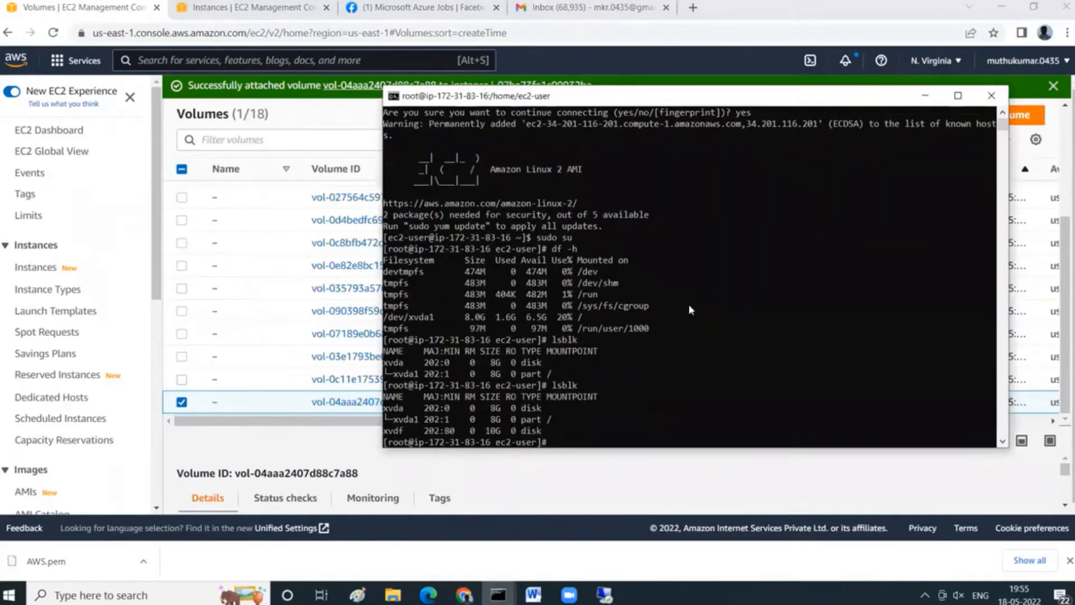
left_click(404, 431)
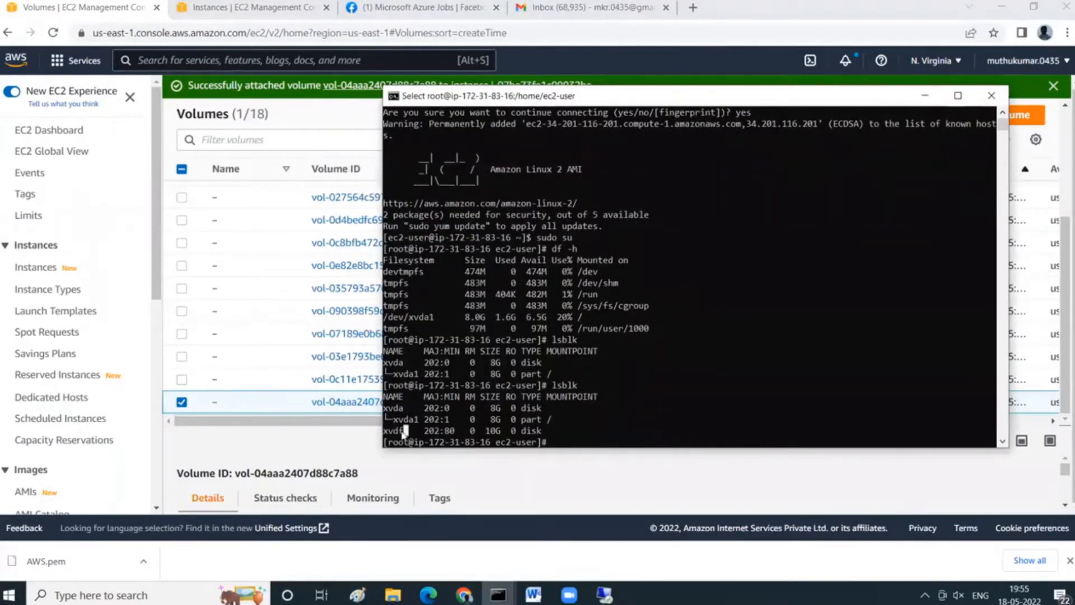
left_click(646, 396)
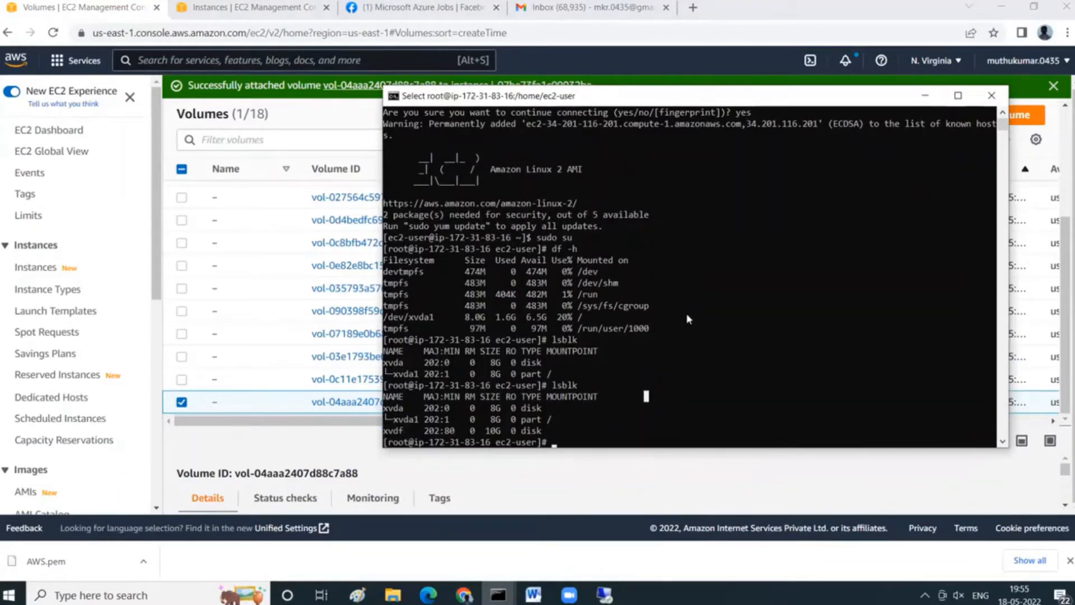
- Format the new disk with an ext4 file system by running mkfs -t ext4 /dev/xvdf
type("mk")
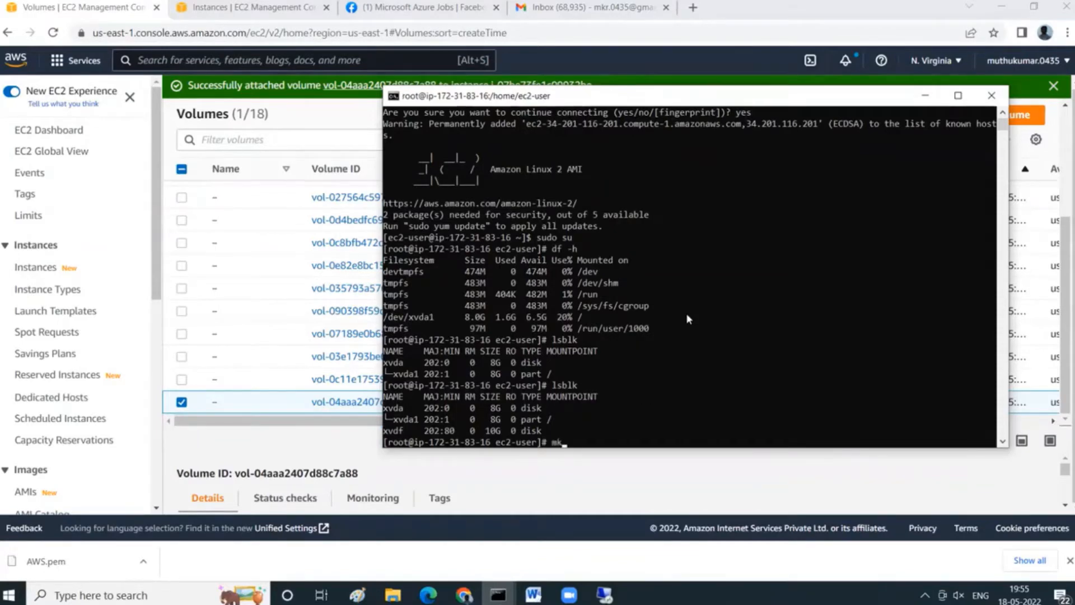
type("fs -t ext4")
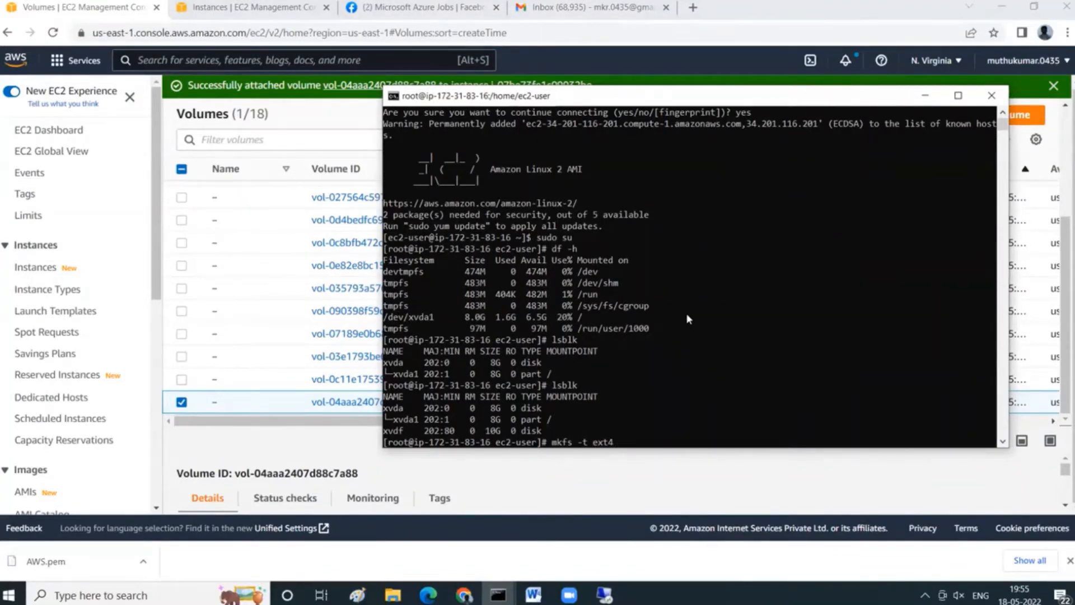
type(" /dev/xvdf")
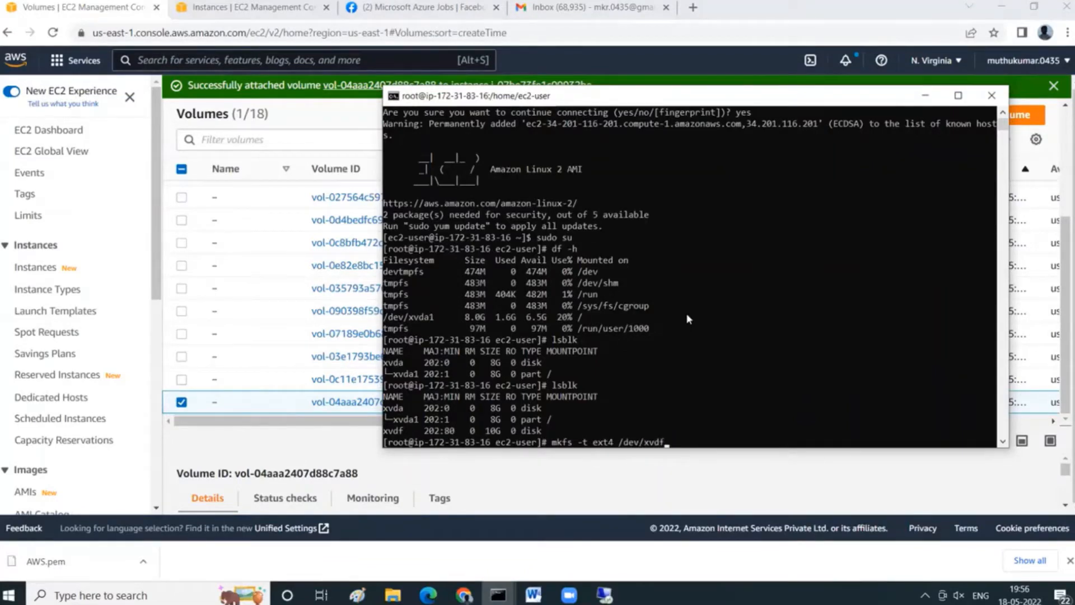
key("Return")
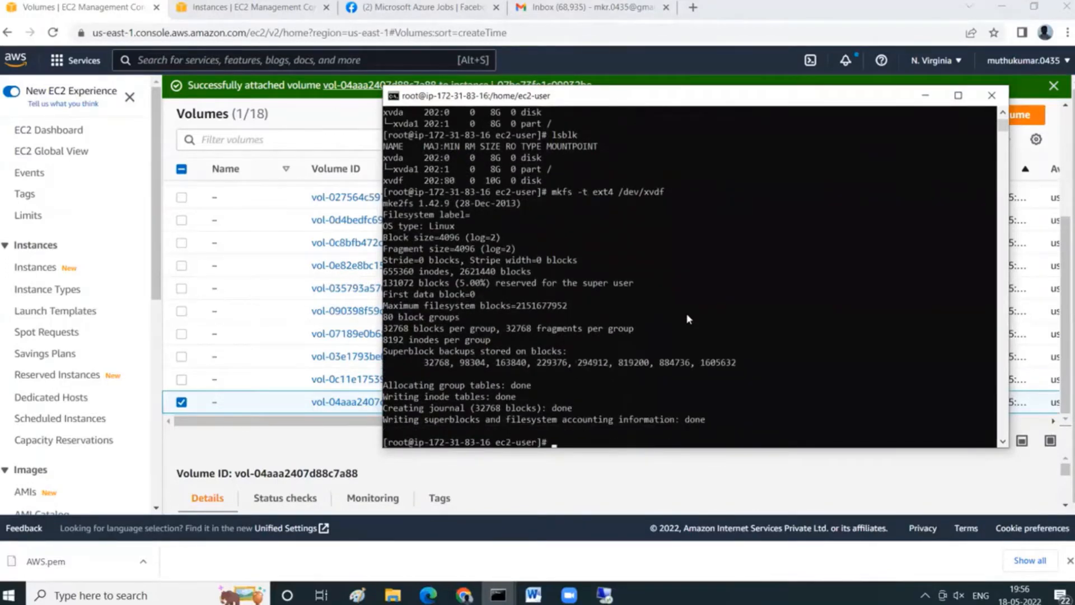
- Create the mount directory /mnt/newvolume and list the mounted file systems with df -h
type("mkdir /mnt/")
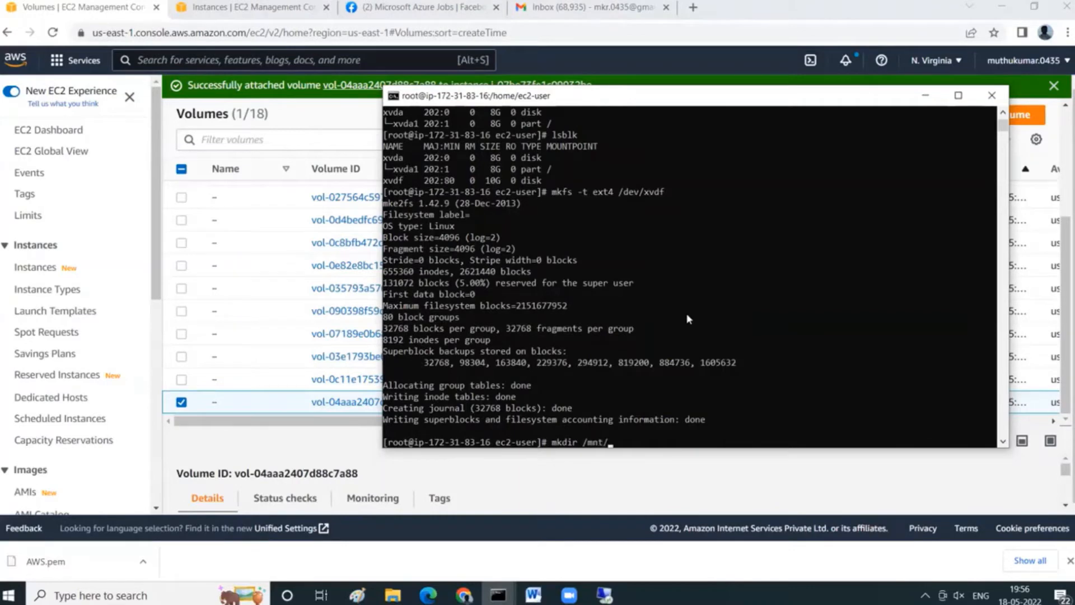
type("newvolume")
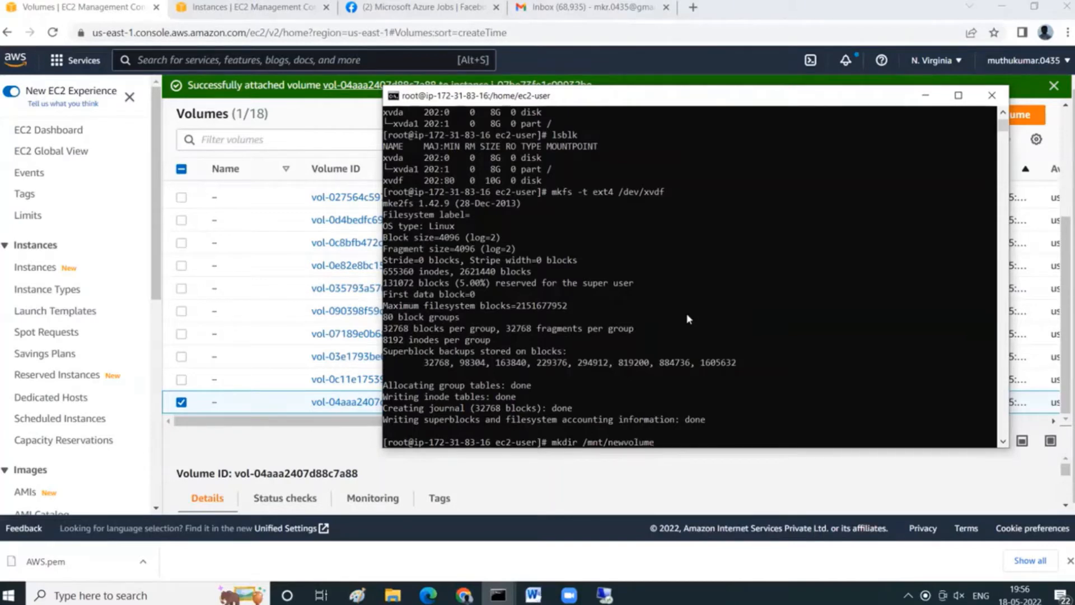
key("Return")
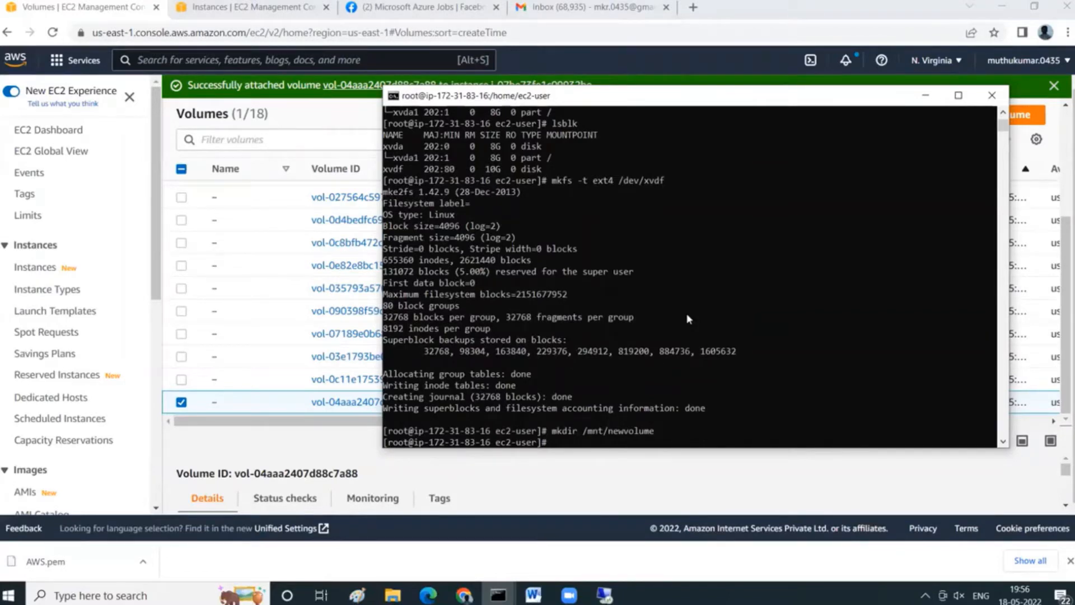
type("df -h")
key("Return")
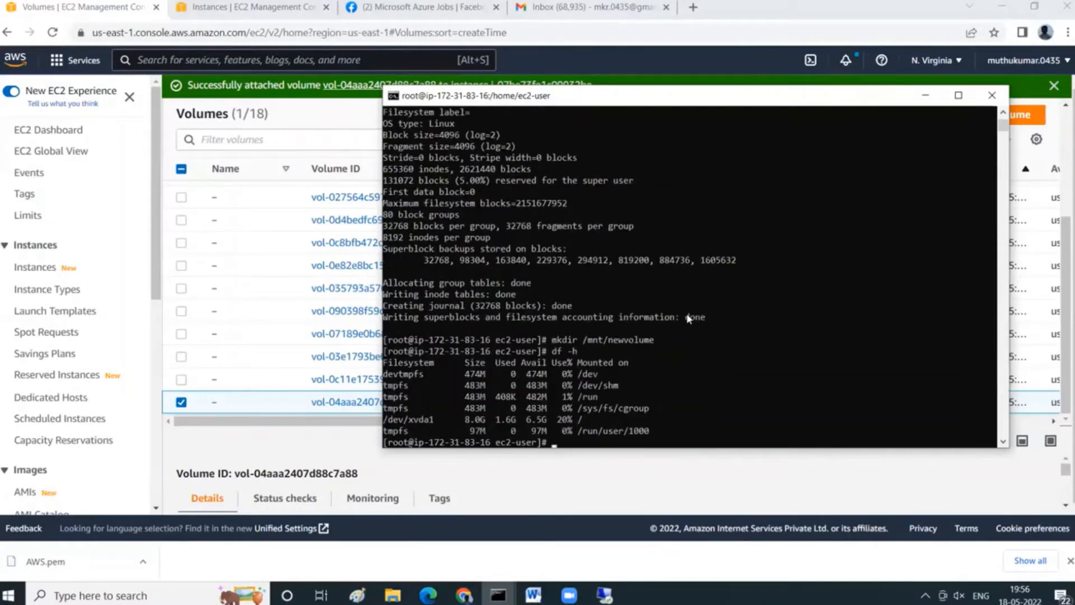
- Mount /dev/xvdf on /mnt/newvolume/ and list the mounted file systems with df -h
type("mount /dev/xd")
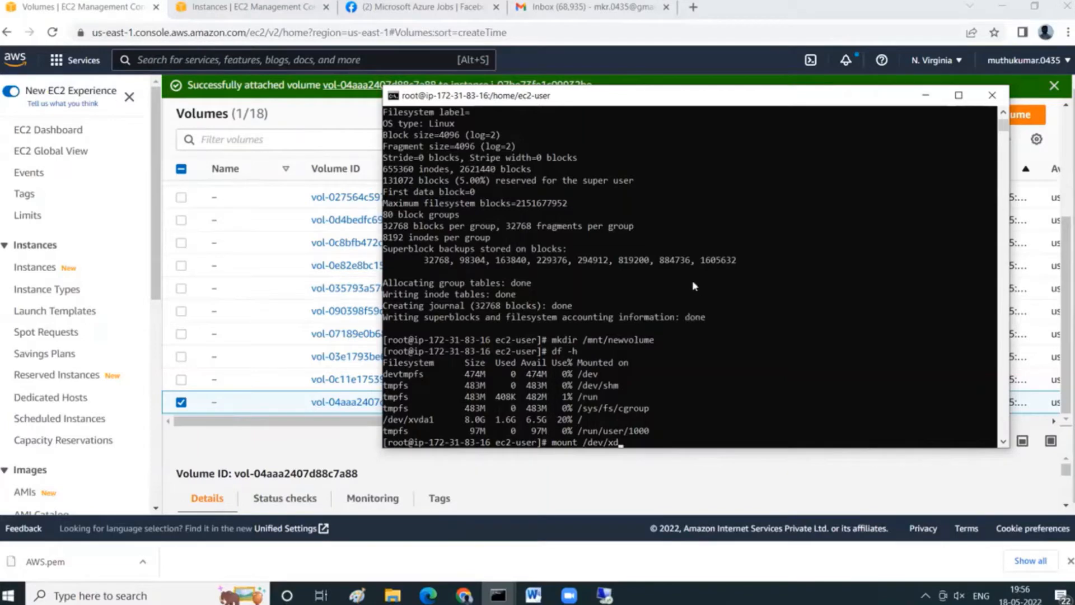
scroll(692, 280, "up", 1)
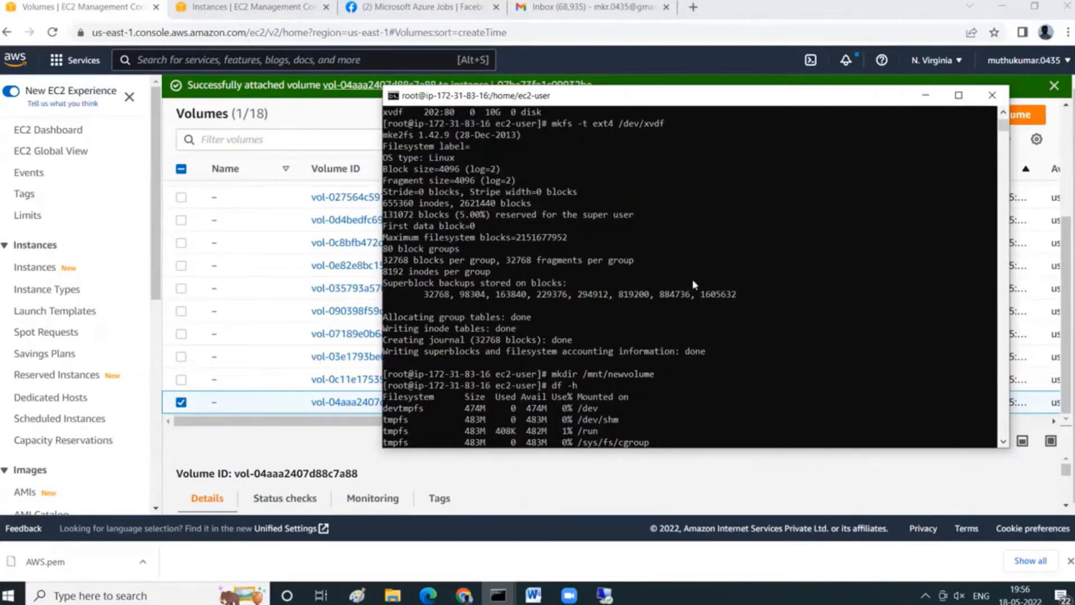
scroll(692, 279, "down", 3)
key("BackSpace")
type("vdf ")
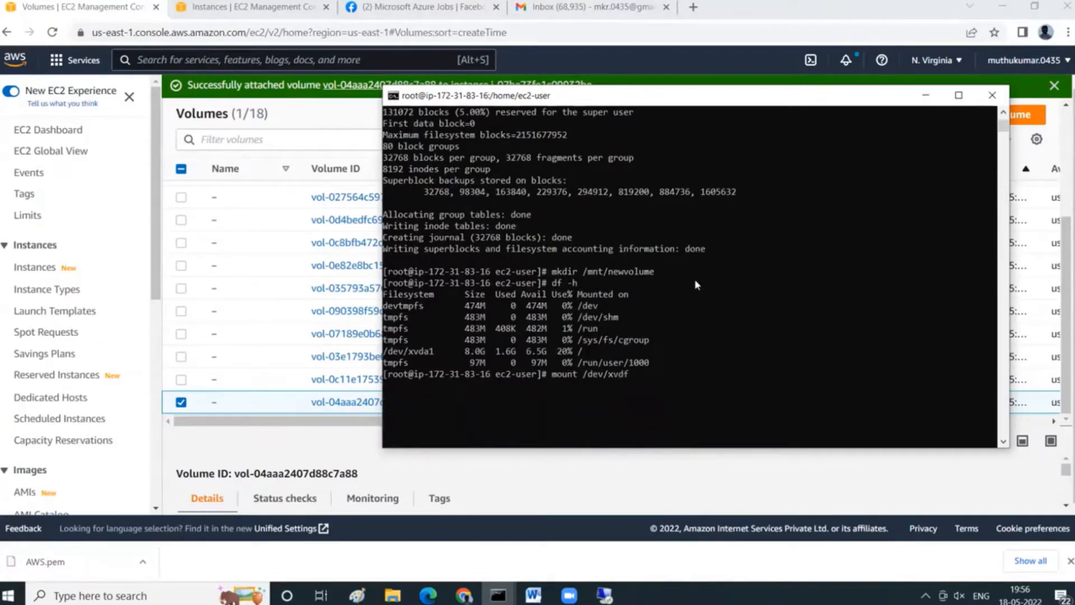
type("/mnt/new")
key("Tab")
key("Return")
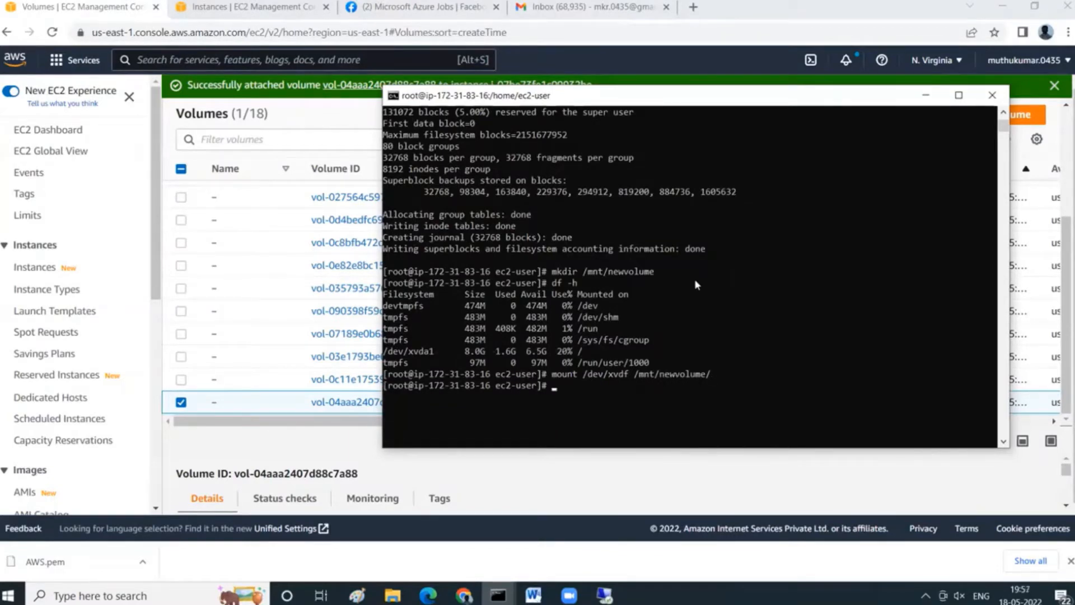
type("df -h")
key("Return")
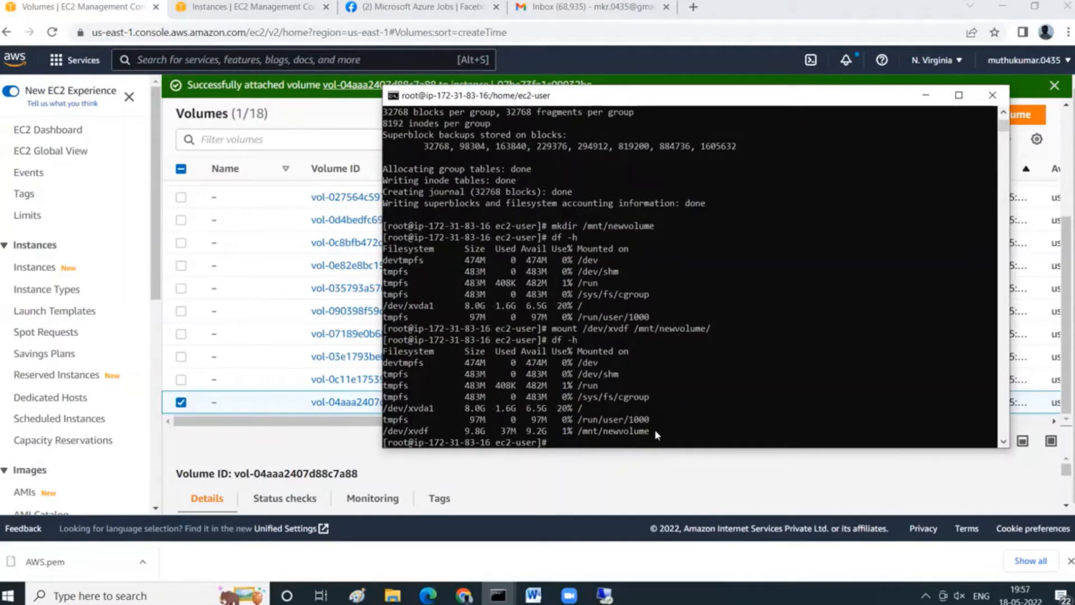
left_click_drag(650, 428, 581, 435)
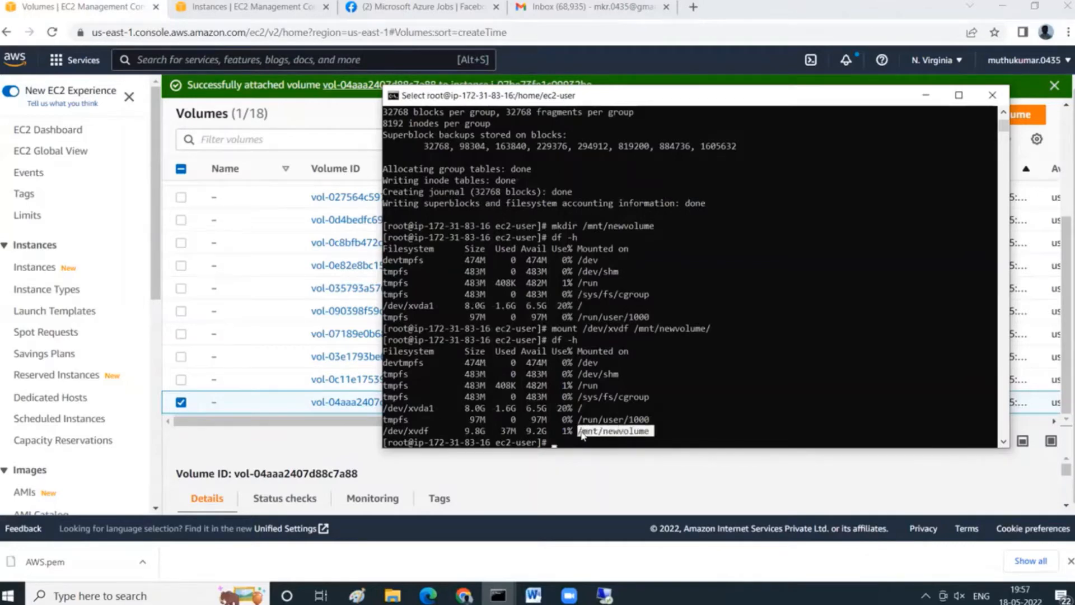
type("cd")
right_click(699, 402)
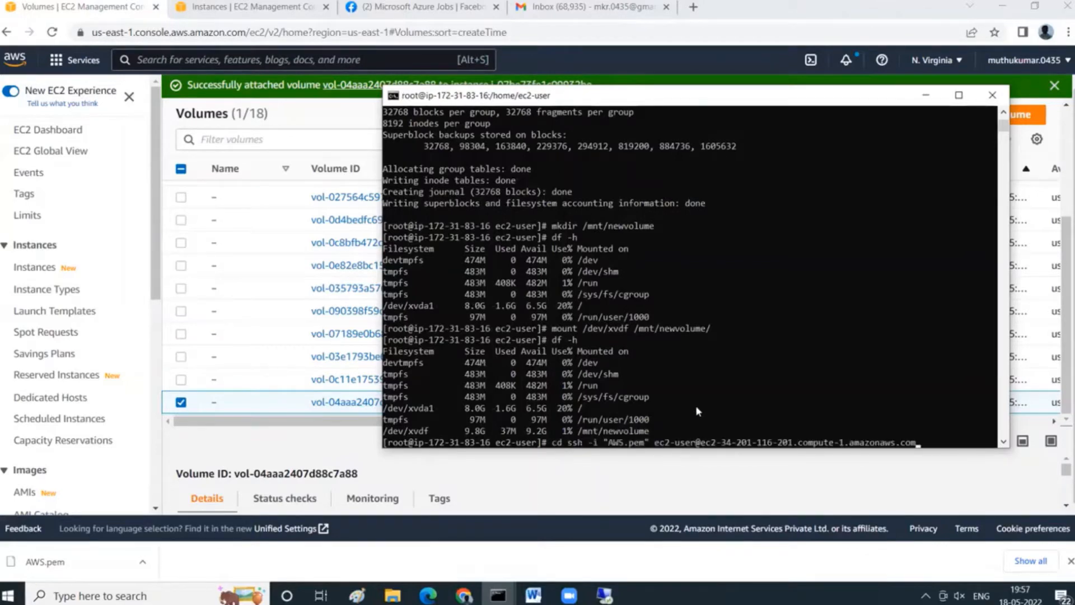
key("BackSpace")
key("BackSpace")
key("BackSpace")
key("BackSpace")
key("BackSpace")
key("BackSpace")
key("BackSpace")
key("BackSpace")
key("BackSpace")
key("BackSpace")
key("BackSpace")
key("BackSpace")
key("BackSpace")
key("BackSpace")
key("BackSpace")
key("BackSpace")
key("BackSpace")
key("BackSpace")
key("BackSpace")
key("BackSpace")
key("BackSpace")
key("BackSpace")
key("BackSpace")
key("BackSpace")
key("BackSpace")
key("BackSpace")
key("BackSpace")
key("BackSpace")
key("BackSpace")
key("BackSpace")
key("BackSpace")
key("BackSpace")
key("BackSpace")
key("BackSpace")
key("BackSpace")
key("BackSpace")
key("BackSpace")
key("BackSpace")
key("BackSpace")
key("BackSpace")
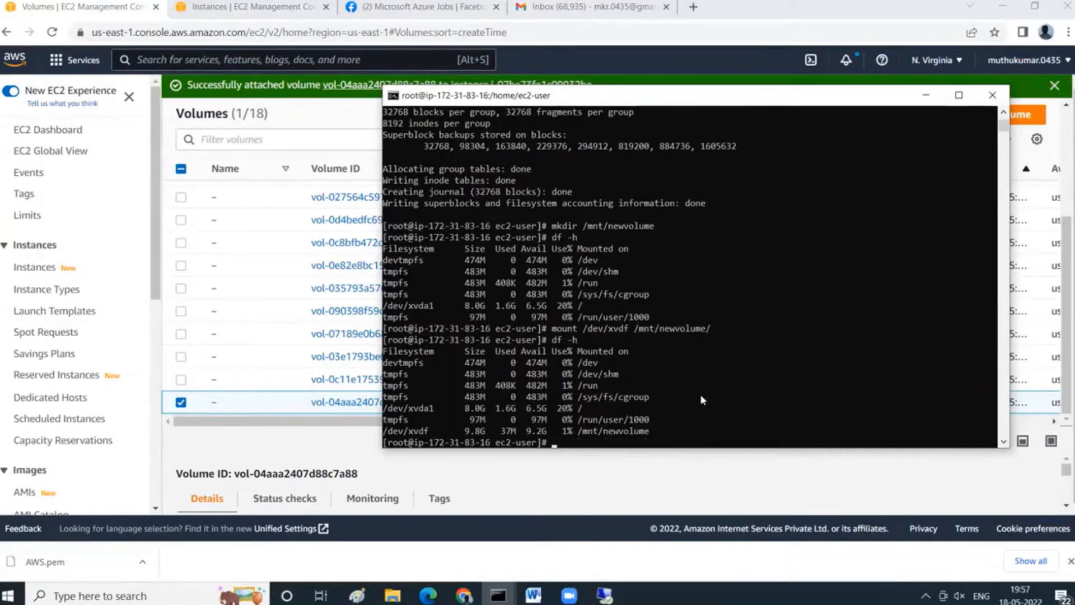
- Try to enter mnt with cd mnt, checking the working directory with pwd and its contents with ls -lrth
type("cd mnt/new")
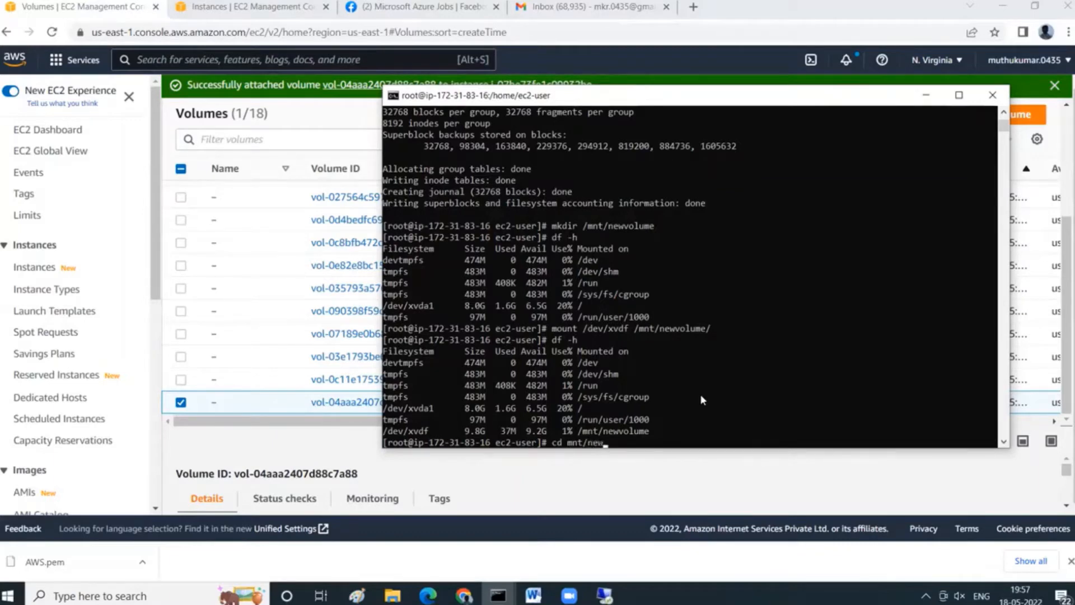
key("BackSpace")
key("BackSpace")
key("BackSpace")
key("BackSpace")
key("BackSpace")
key("BackSpace")
type("nt")
key("Return")
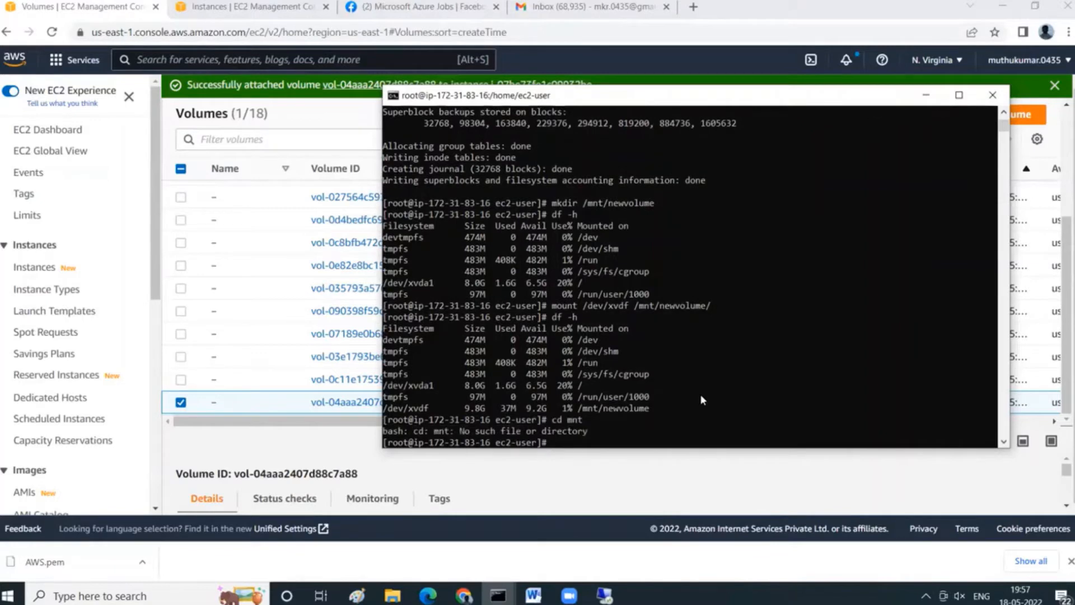
type("pwd")
key("Return")
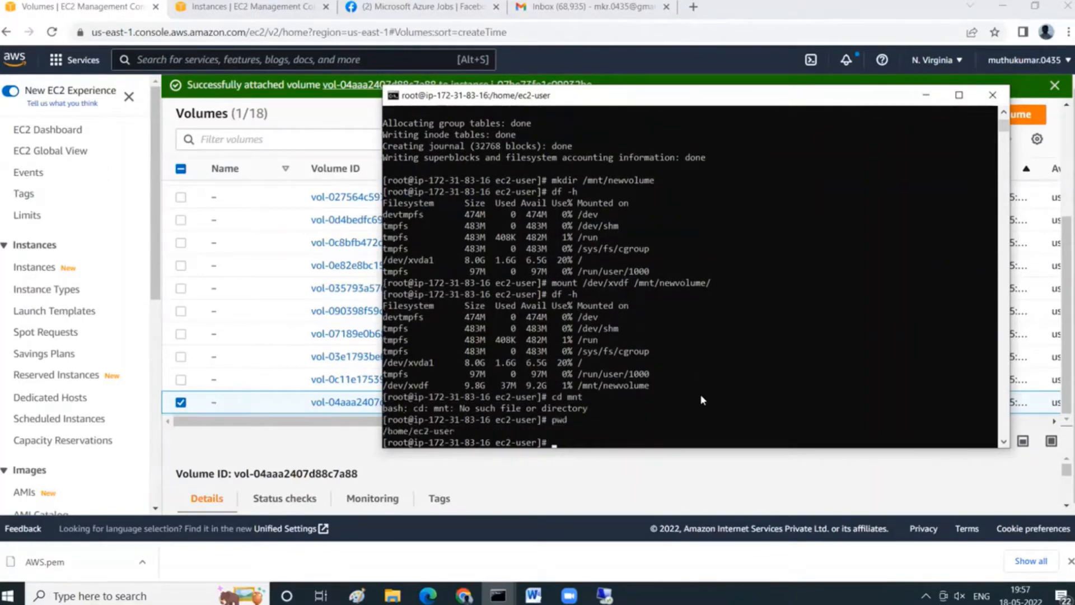
type("cd mnt")
key("Return")
type("ls")
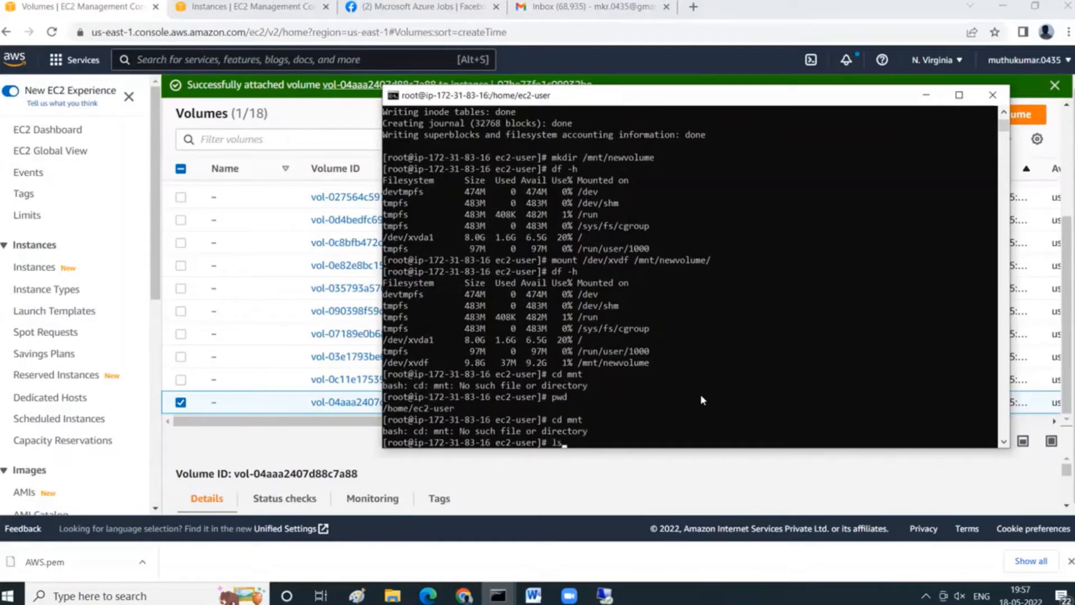
type(" -lrth")
key("Return")
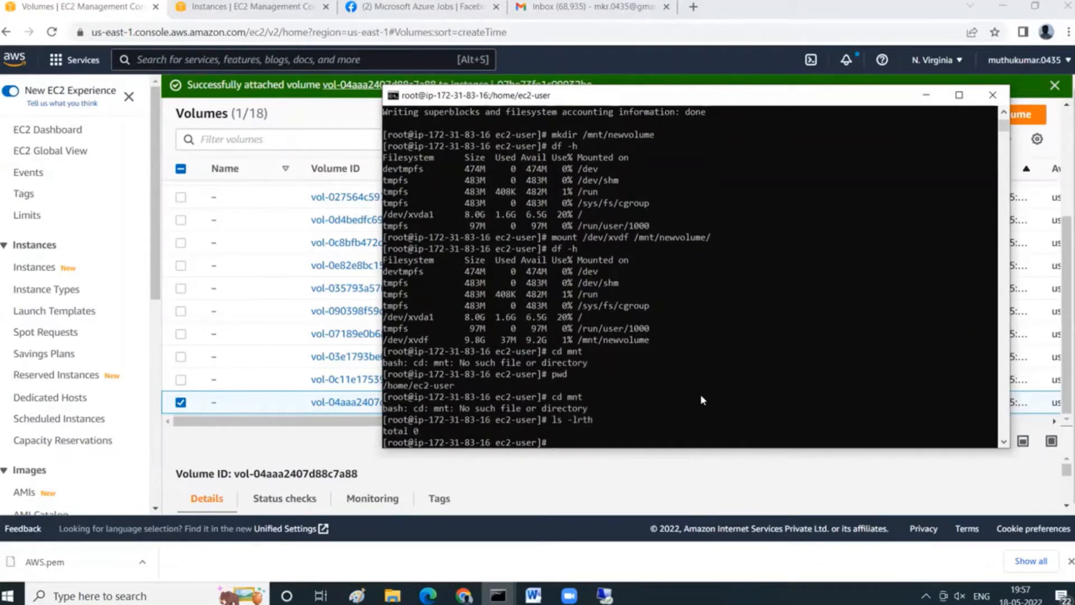
- Change to the root directory and move through mnt into the newvolume directory
type("cd /")
key("Return")
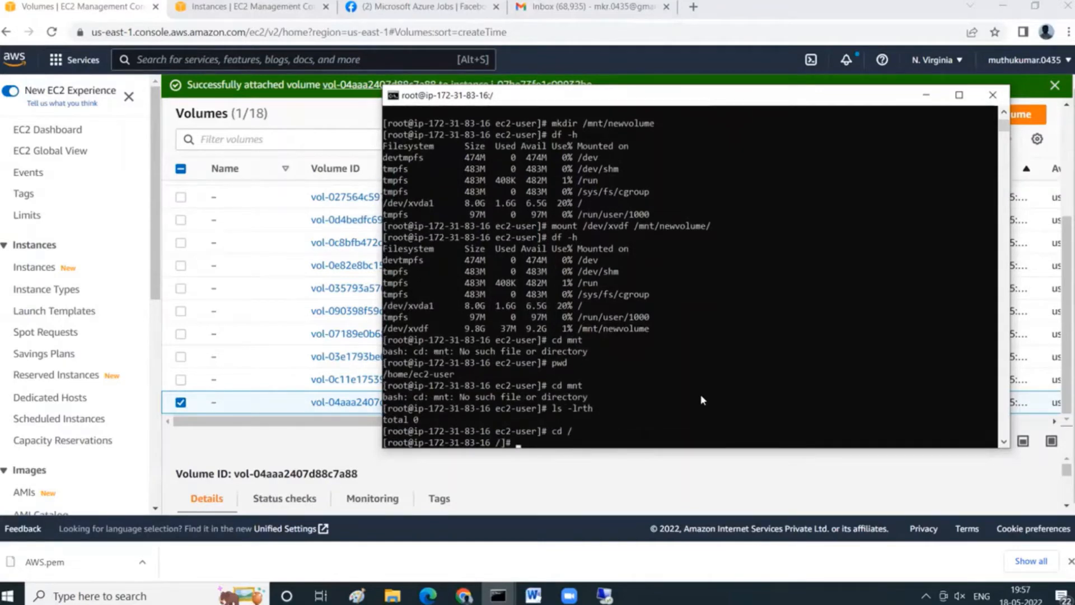
type("cd mnt")
key("Return")
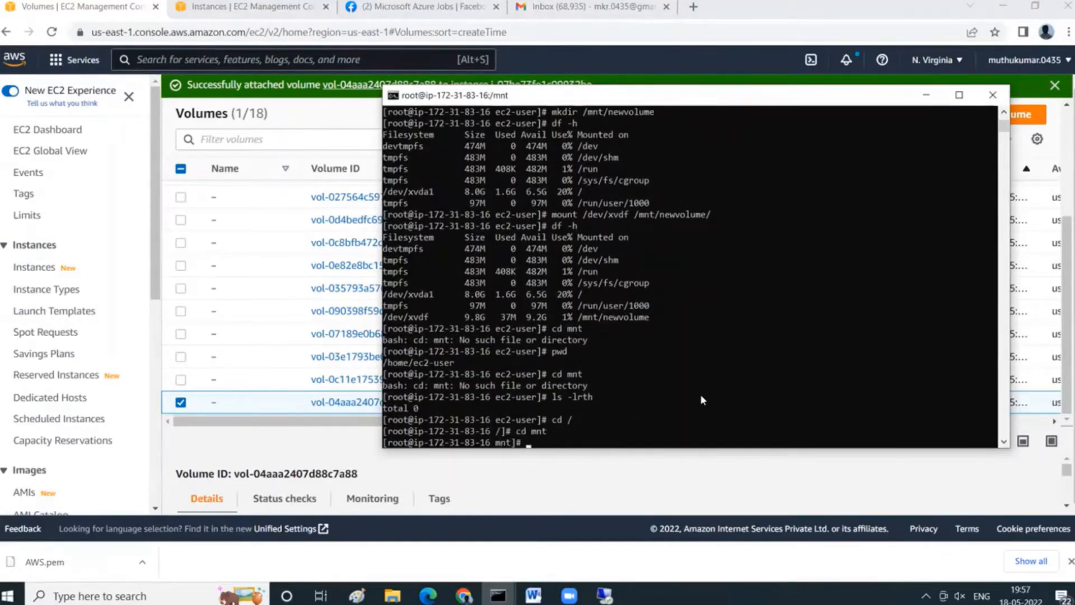
type("cd new")
key("Tab")
key("Return")
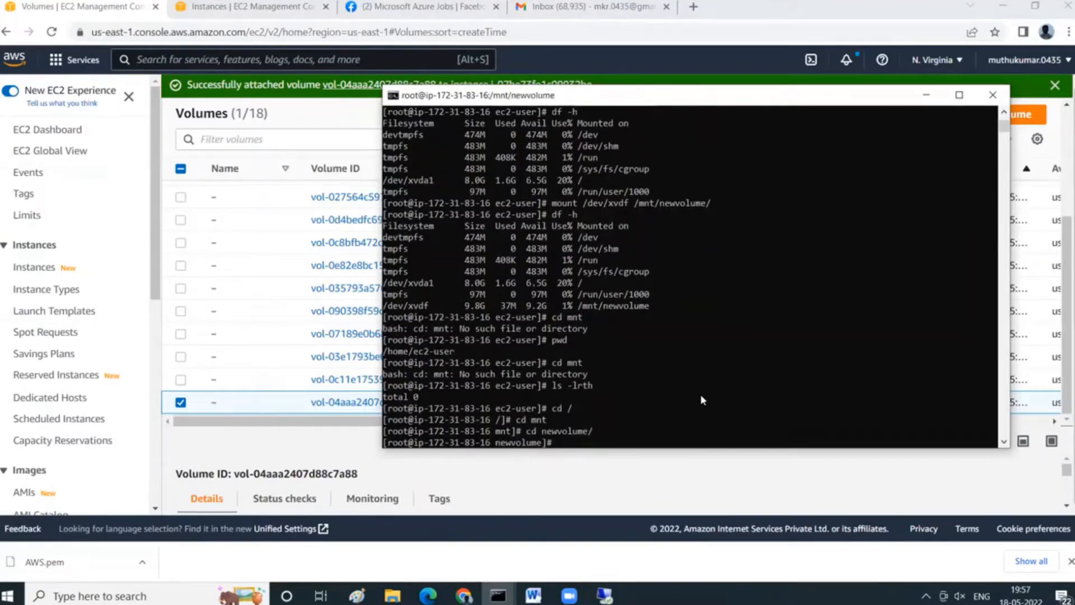
- Create testfile1.txt in the mounted volume by echoing "This is a test file" into it
type("echo \"THis")
key("BackSpace")
key("BackSpace")
key("BackSpace")
type("his is")
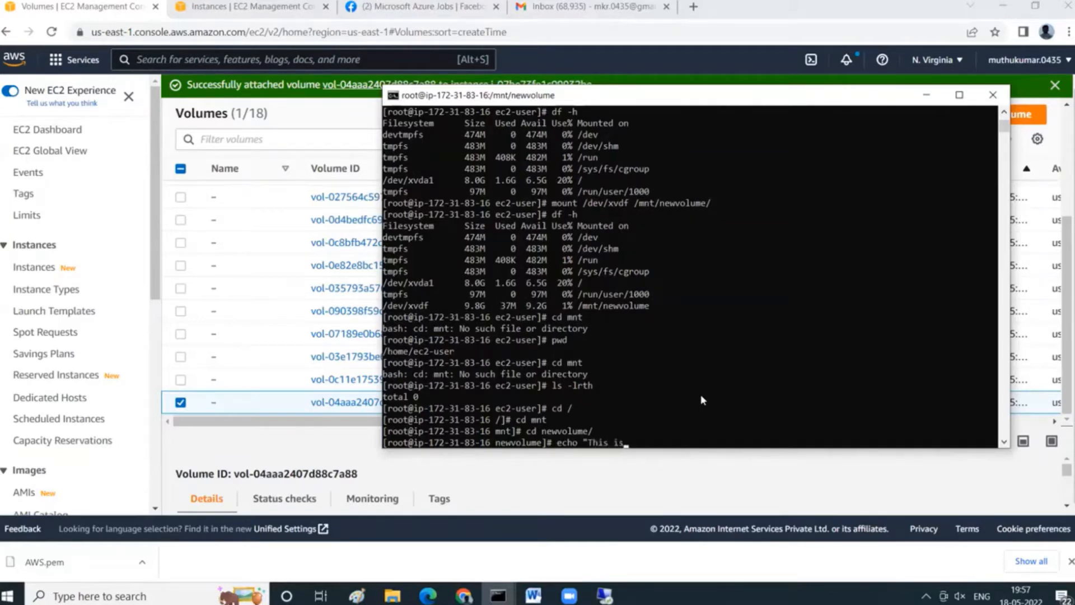
type(" a test file\" >testfile")
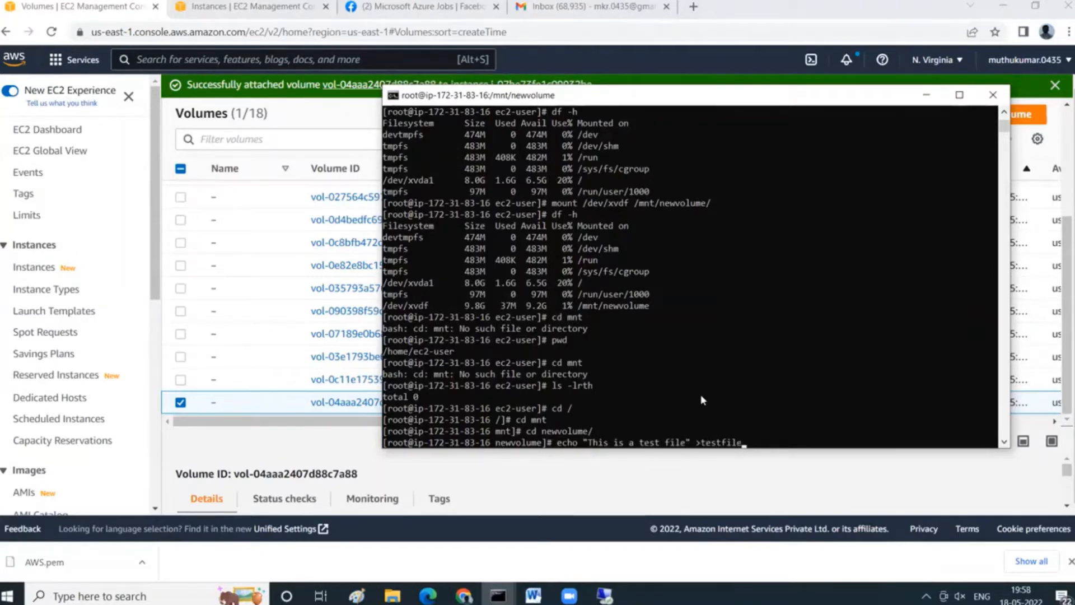
type("1.txt")
key("Return")
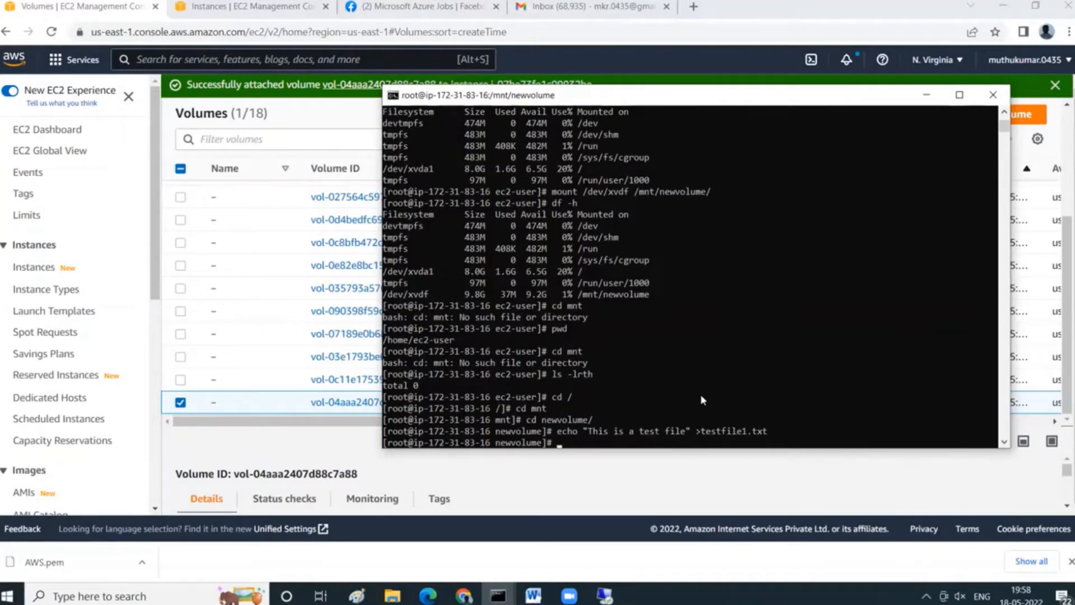
- List the newvolume directory and display the contents of testfile1.txt with cat
type("ls")
key("Return")
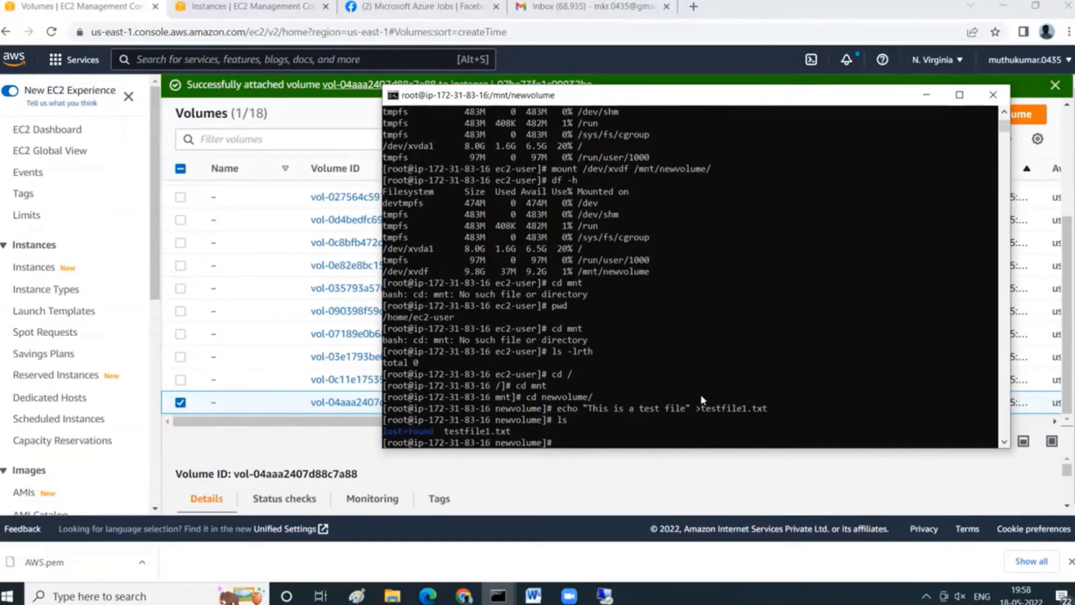
type("cat test")
key("BackSpace")
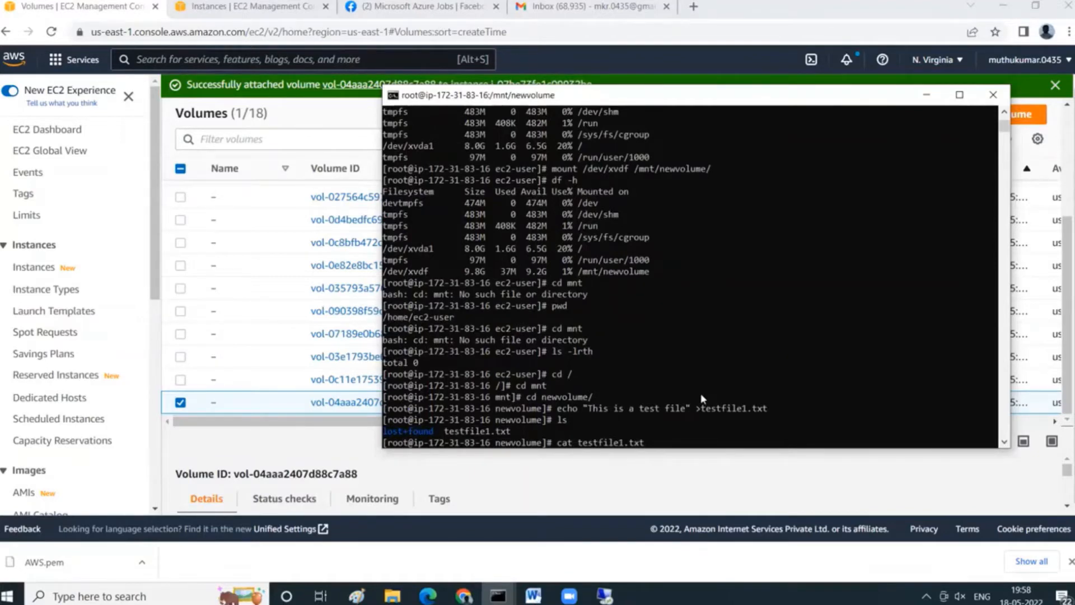
key("Return")
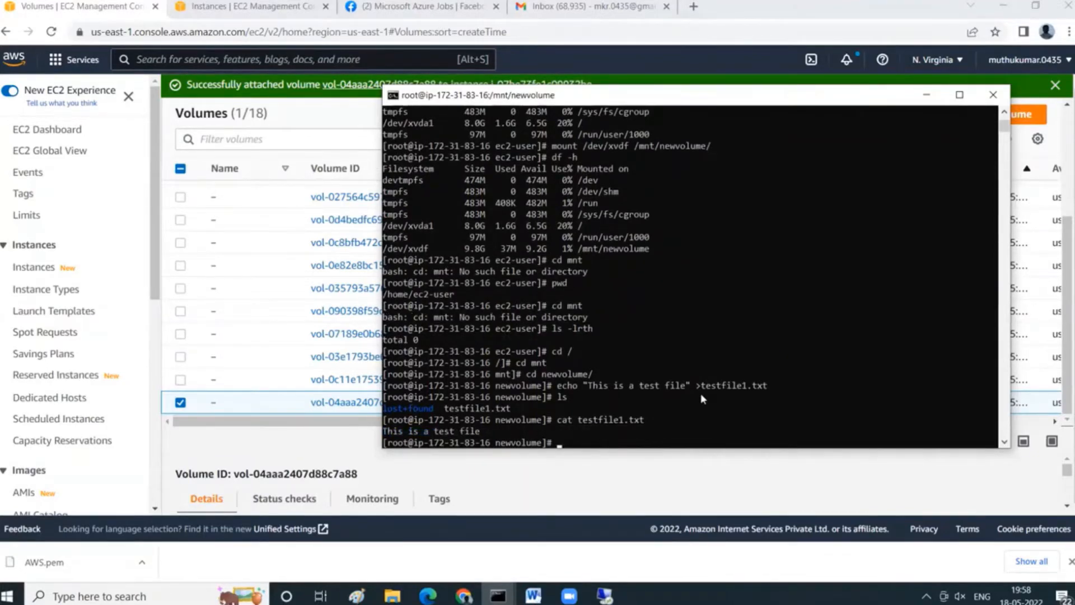
- Leave the mounted volume by moving up two directory levels with cd .
type("cd ..")
key("Return")
type("cd c")
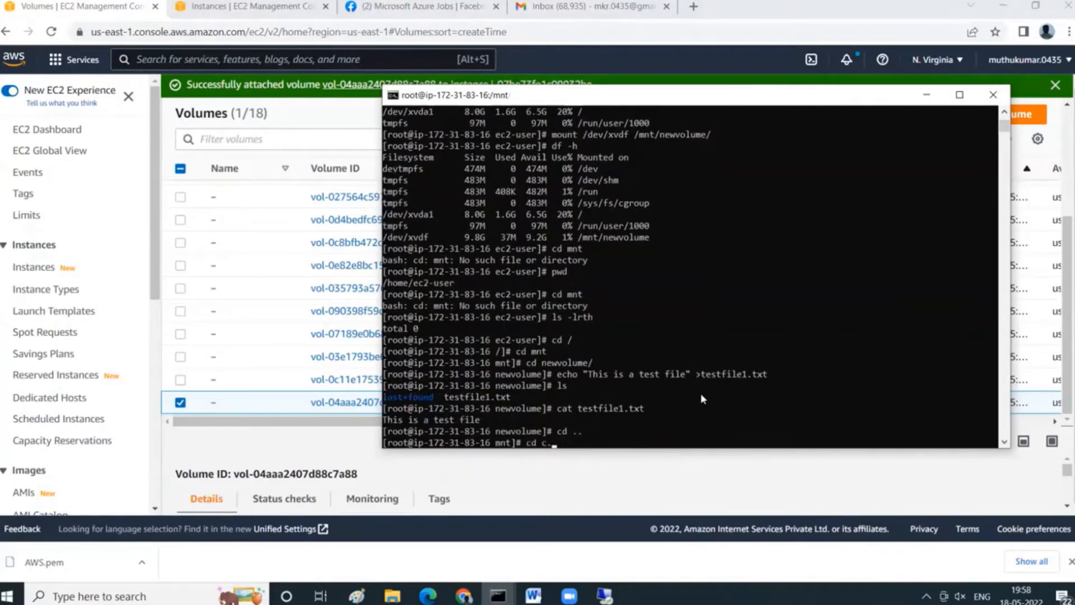
key("BackSpace")
type("..")
key("Return")
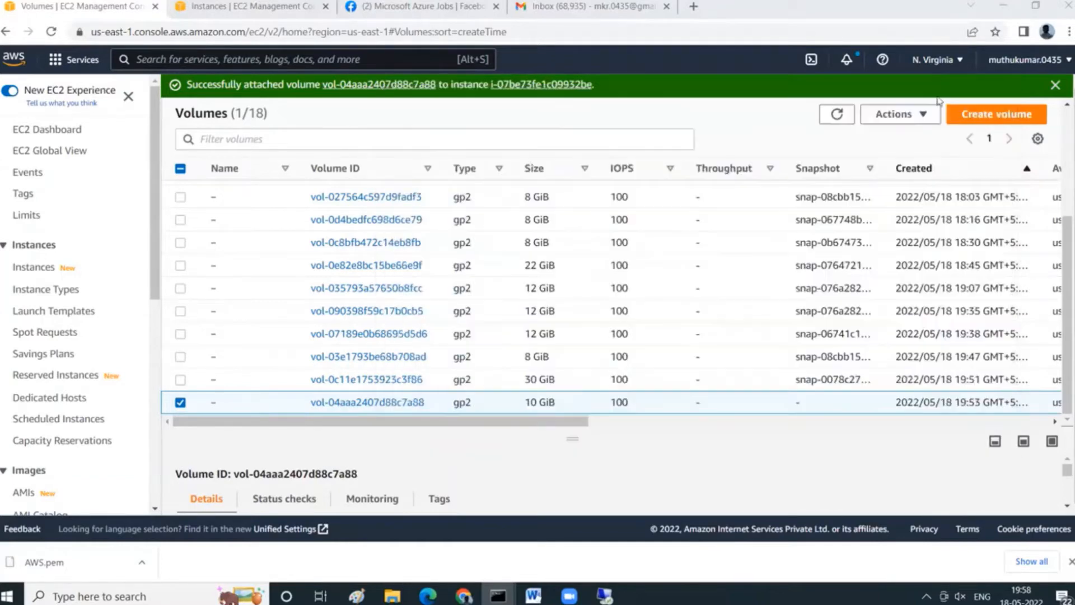
- Switch to the EC2 Volumes page and create a snapshot of the selected 10 GiB volume with the description Mynewsnapshot
left_click(926, 95)
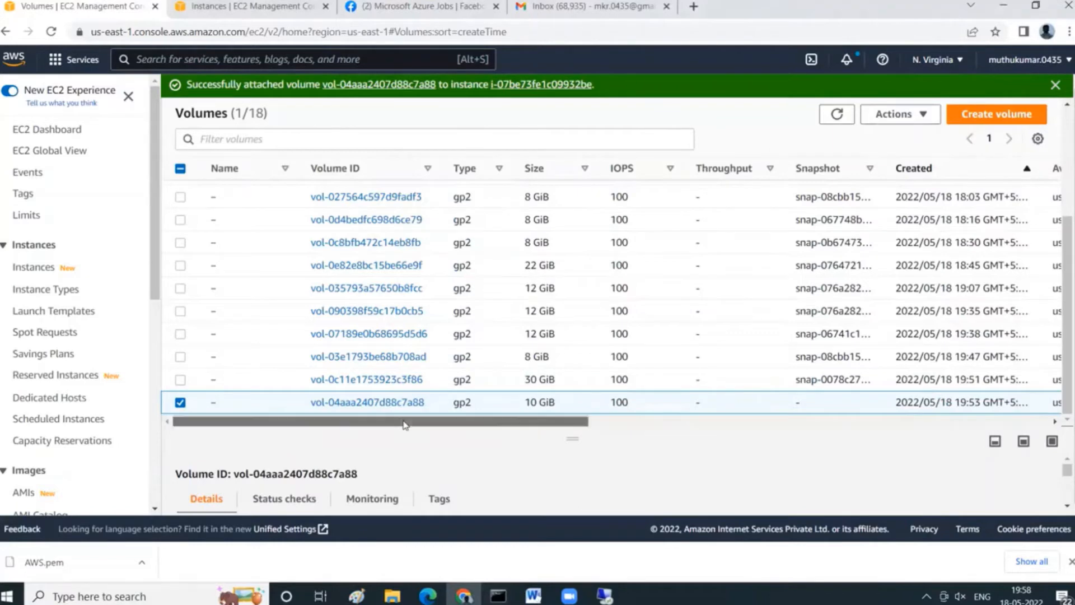
left_click_drag(405, 424, 735, 442)
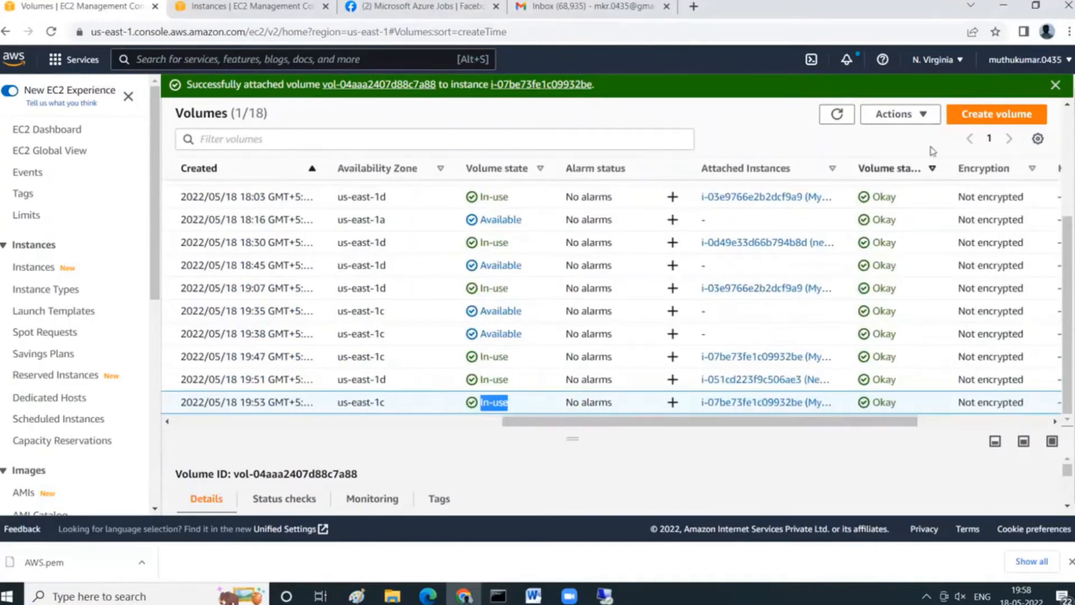
left_click(921, 114)
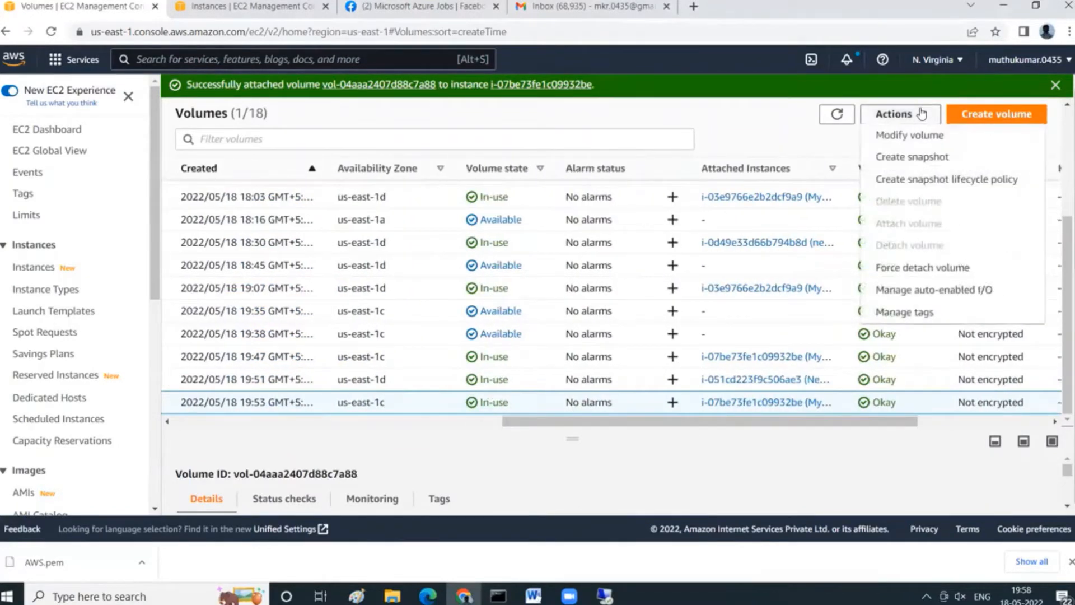
left_click(929, 157)
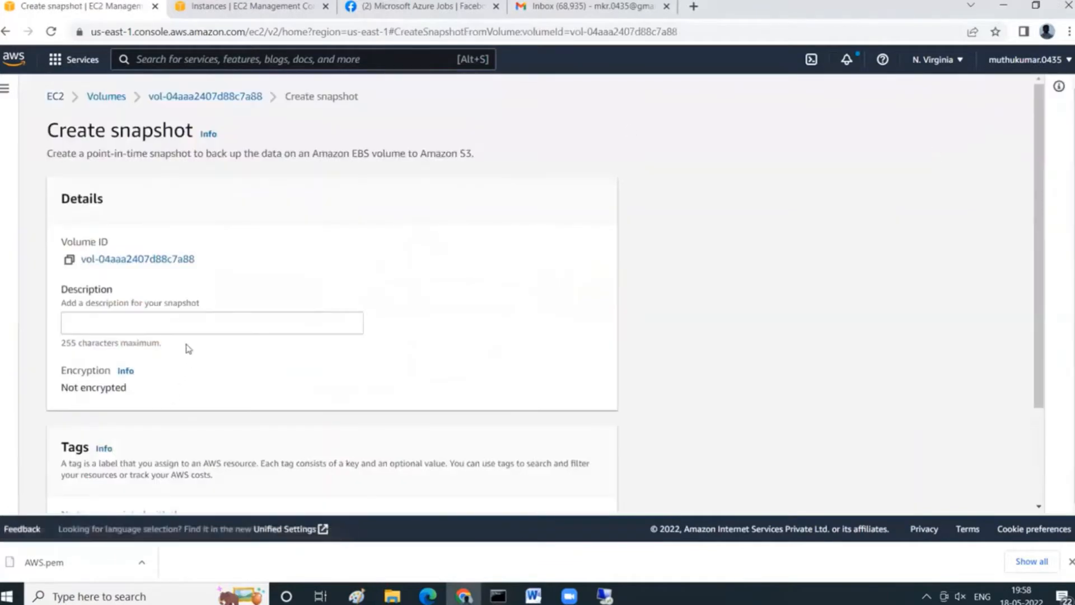
left_click(193, 321)
type("My")
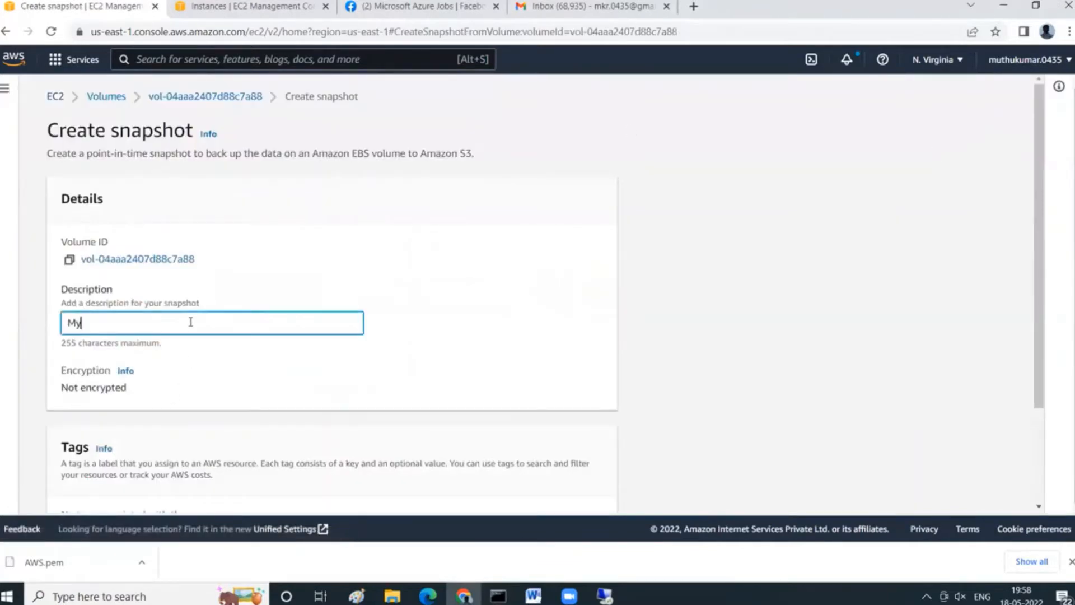
type("newsnapshot")
scroll(191, 322, "down", 2)
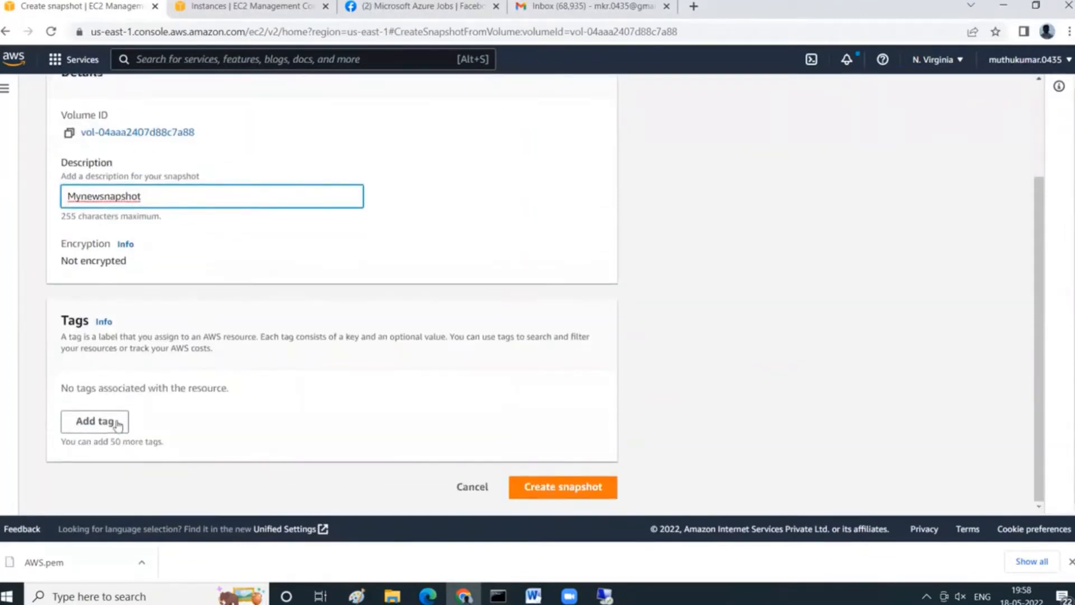
left_click(554, 487)
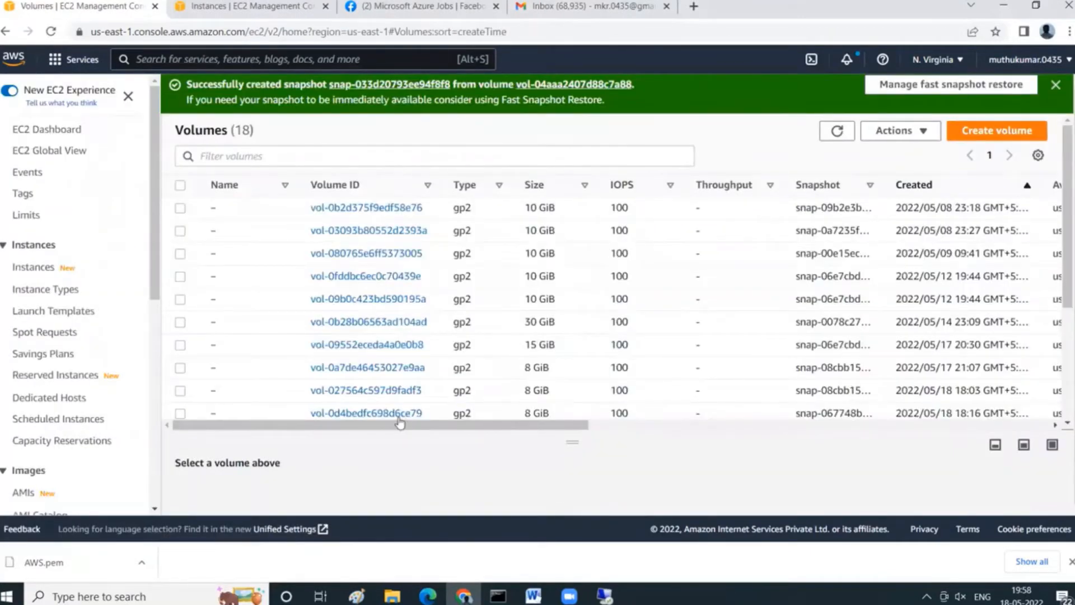
- Open the EBS Snapshots list and refresh it to check the progress of Mynewsnapshot
scroll(129, 405, "down", 3)
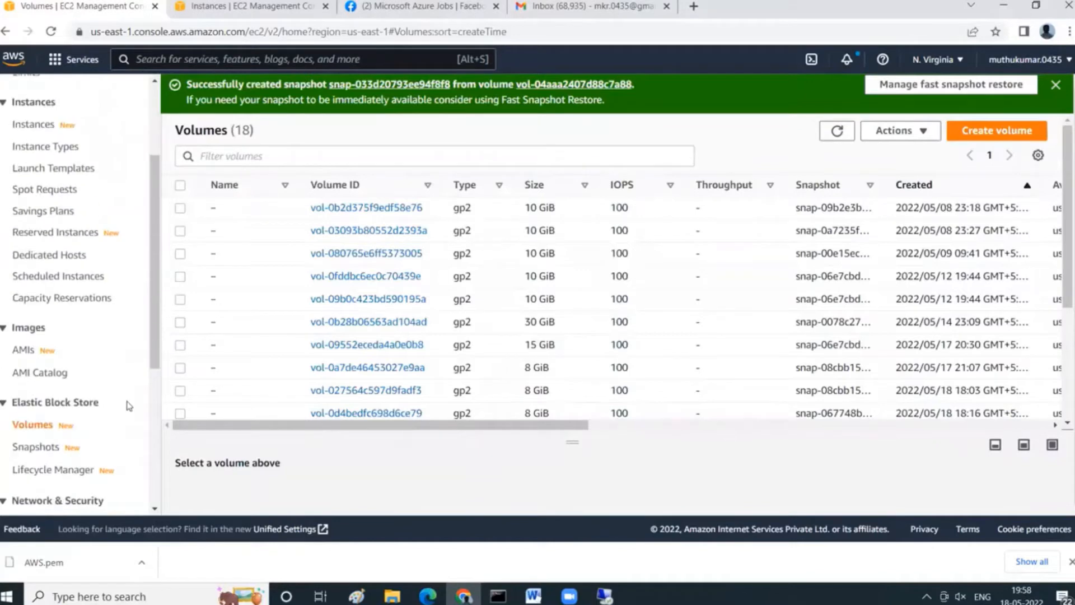
left_click(57, 448)
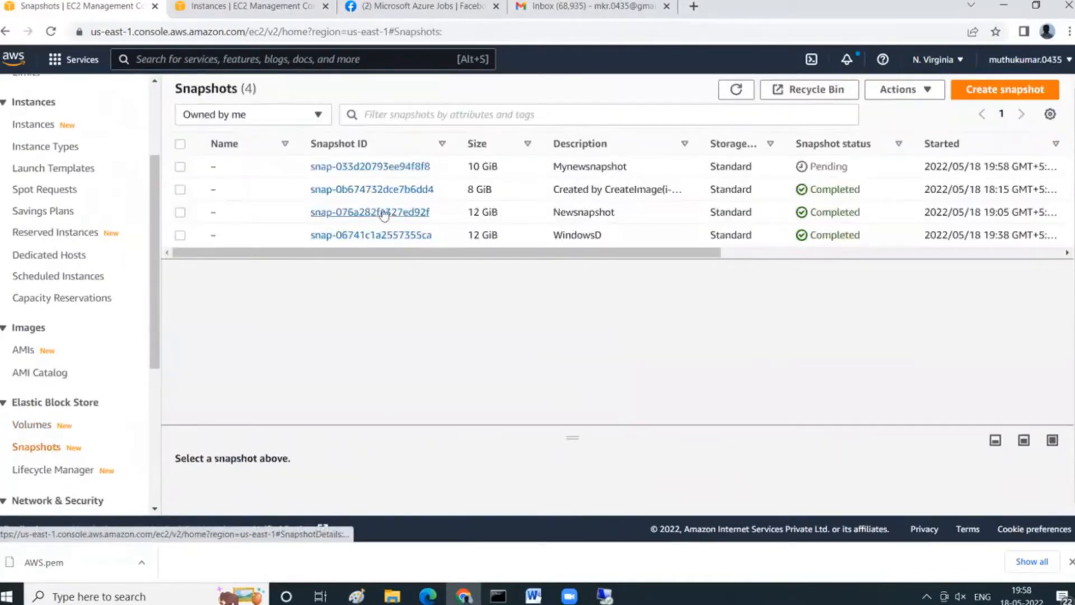
left_click_drag(496, 255, 758, 257)
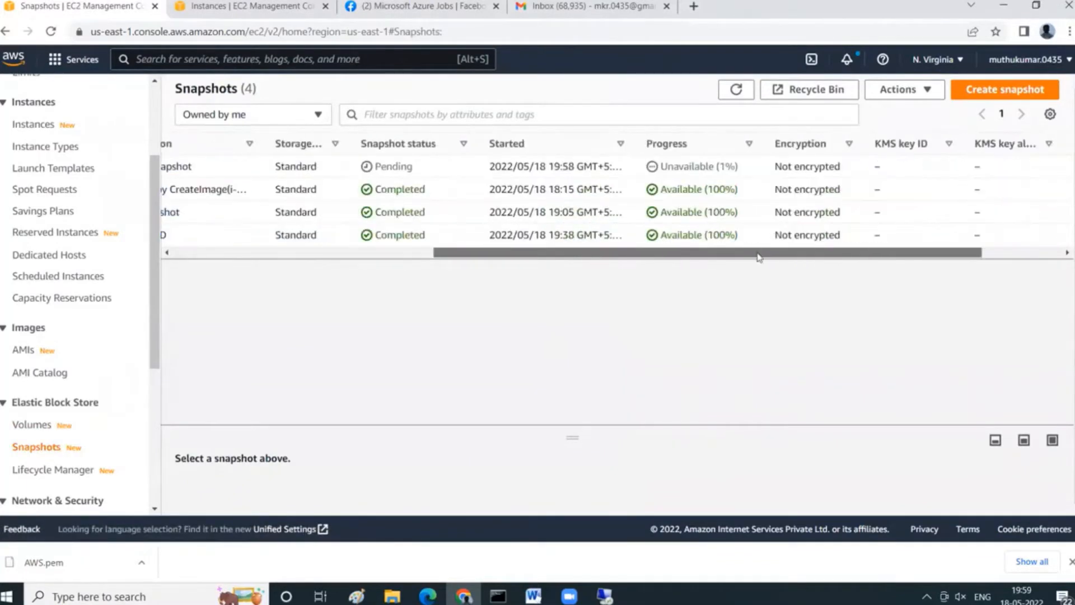
left_click(737, 91)
left_click(736, 90)
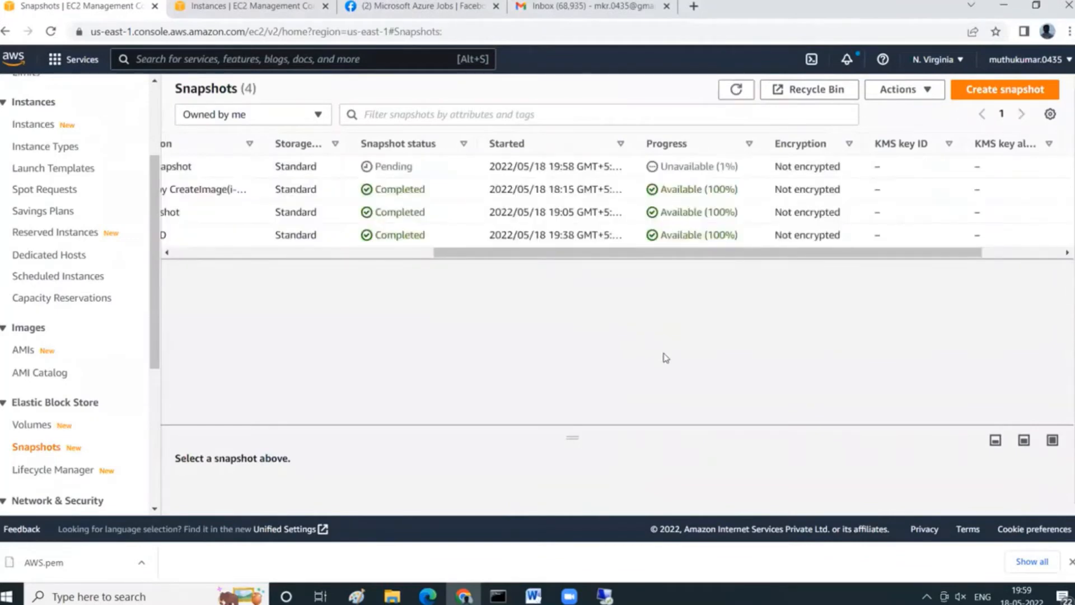
- Refresh the Snapshots list and check the status and progress of Mynewsnapshot
left_click(736, 89)
left_click(742, 90)
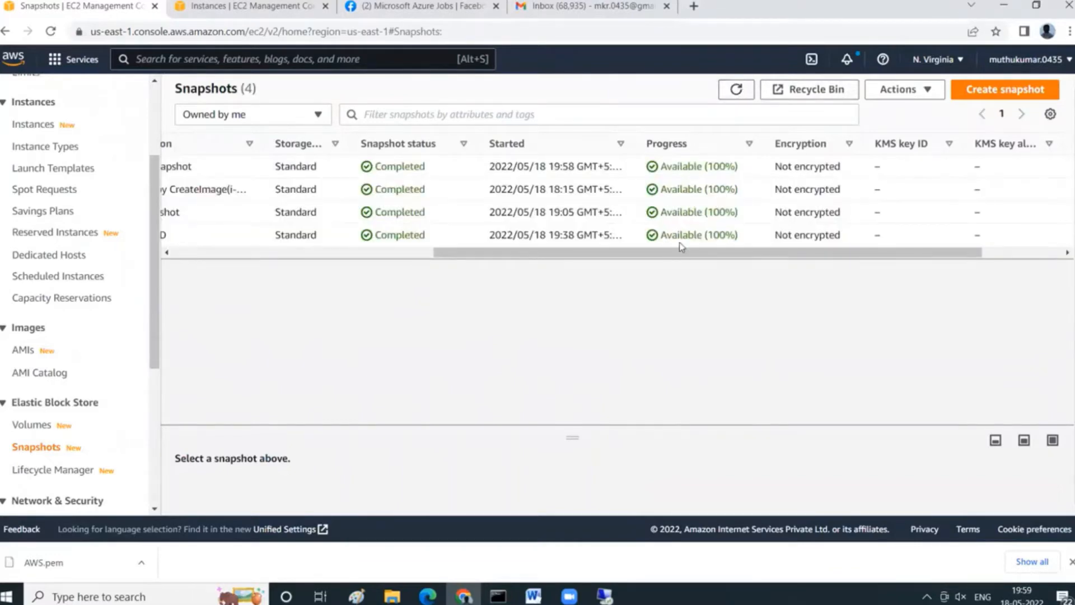
left_click_drag(686, 253, 312, 247)
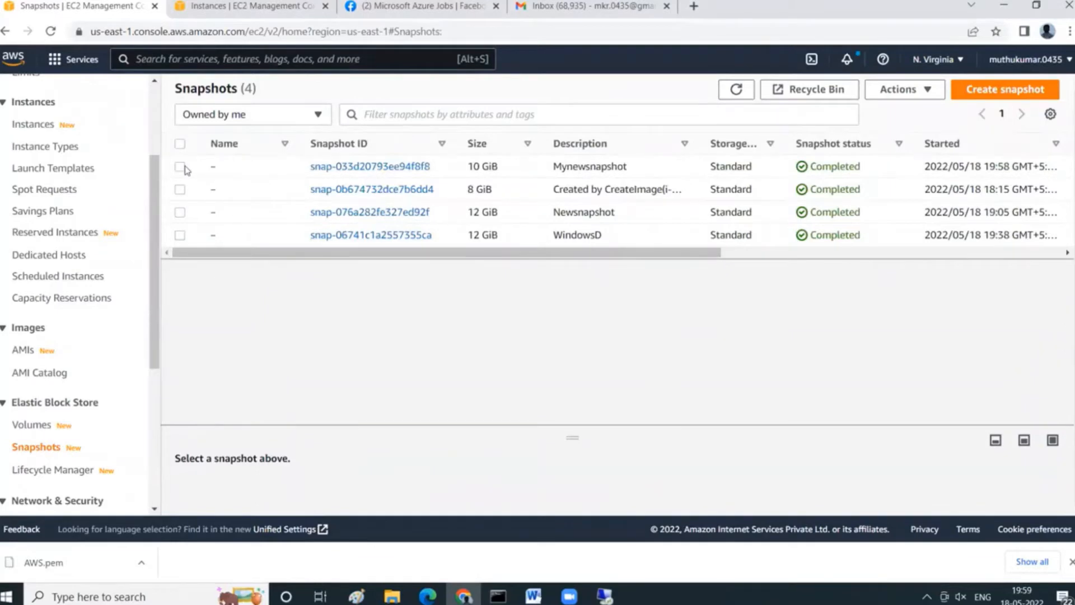
- Open the EBS Volumes list and locate the most recently created 10 GiB volume
left_click(46, 427)
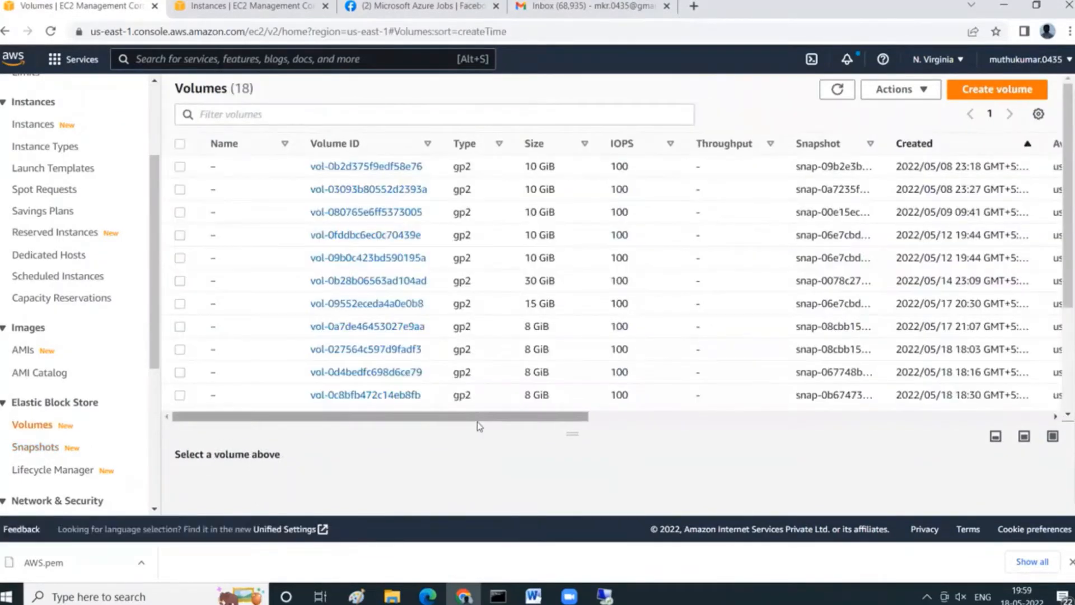
left_click_drag(479, 417, 344, 436)
scroll(527, 393, "down", 3)
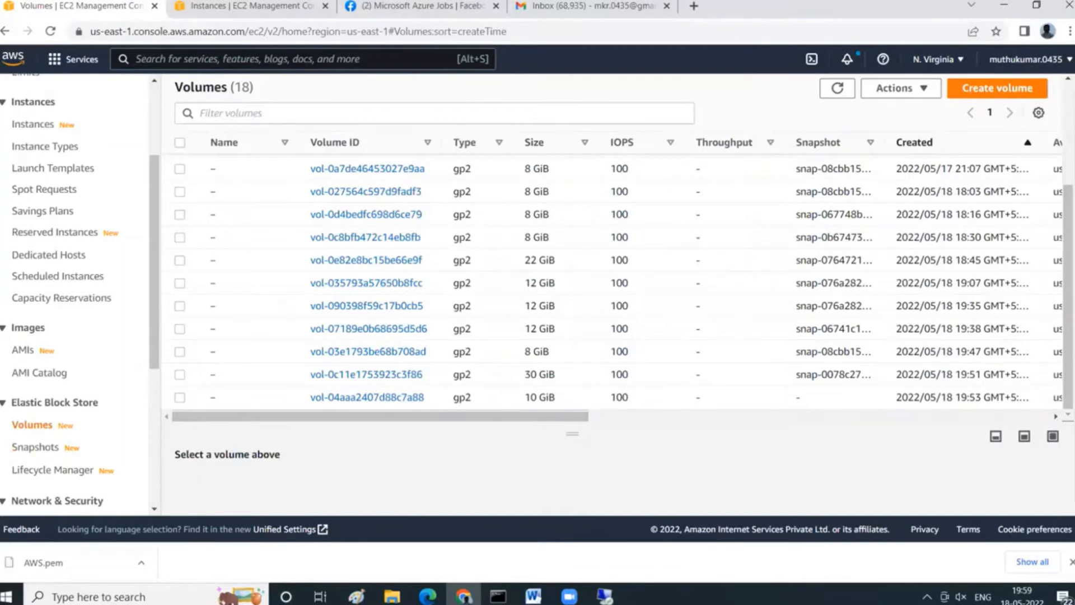
- Switch to the SSH terminal and unmount the additional volume with umount /mnt/newvolume/
mouse_move(497, 595)
left_click(579, 554)
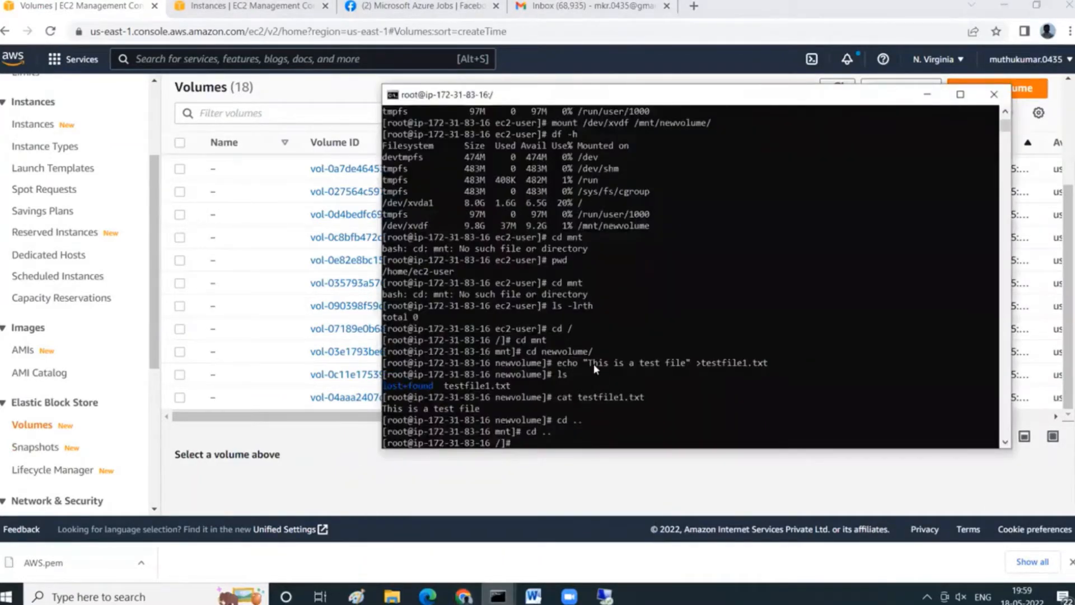
type("umo")
key("BackSpace")
type("ount /mnt/")
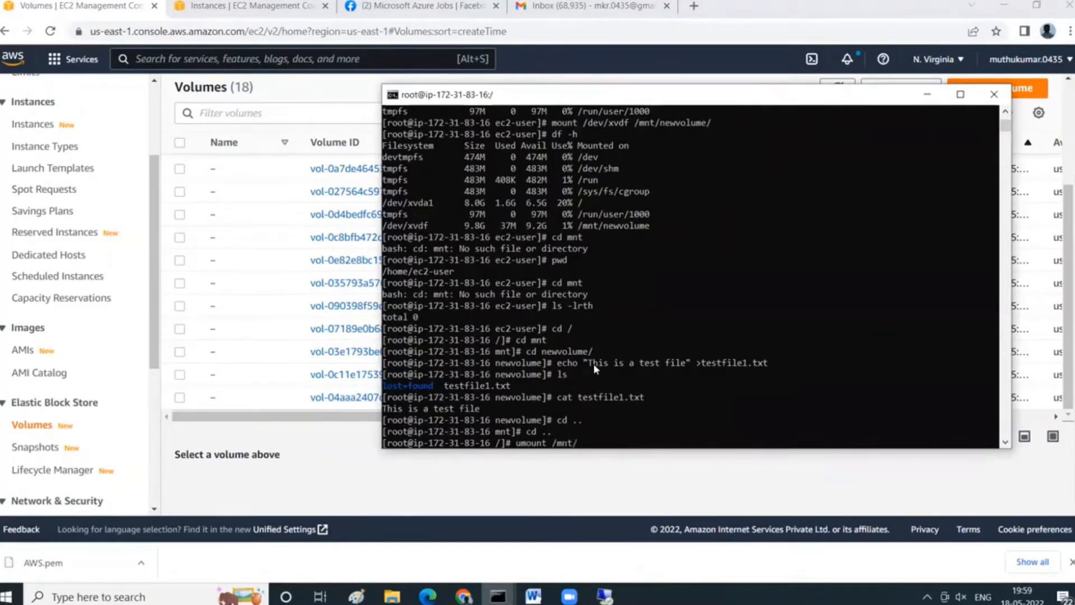
key("Tab")
left_click(595, 364)
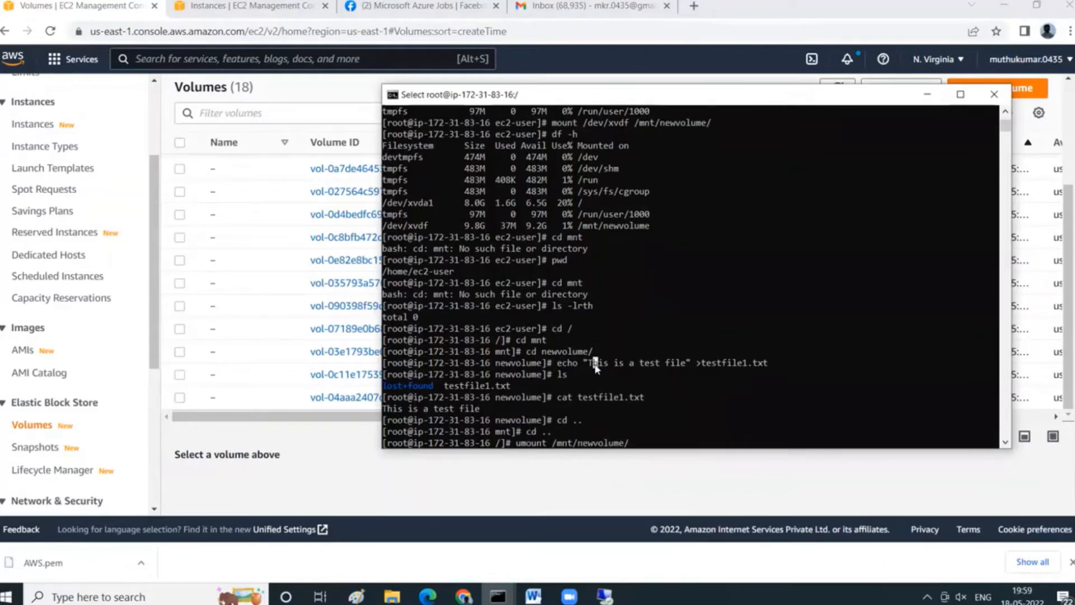
key("Escape")
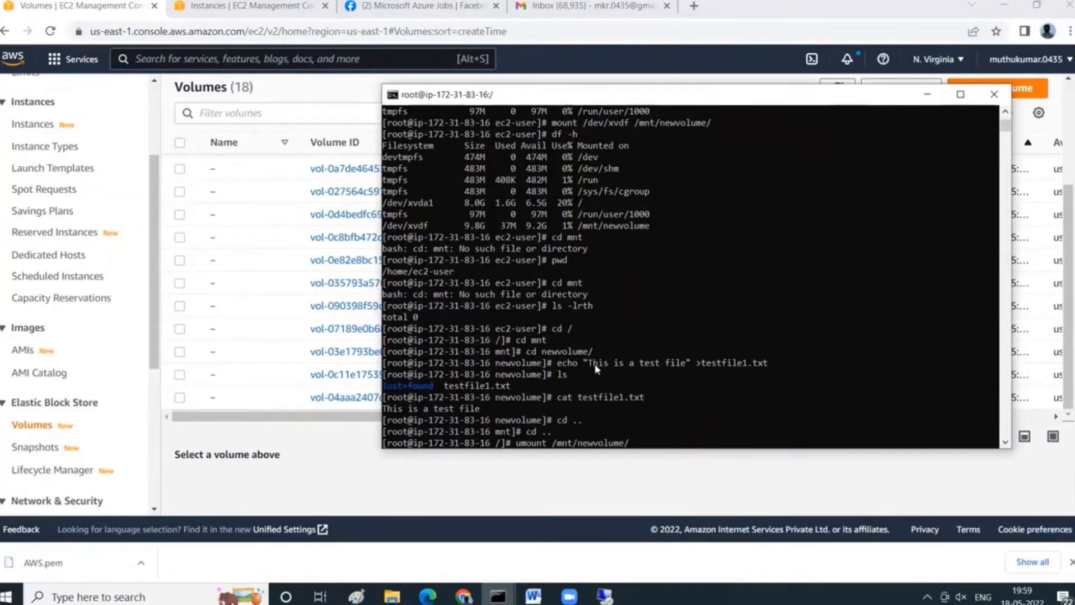
key("Return")
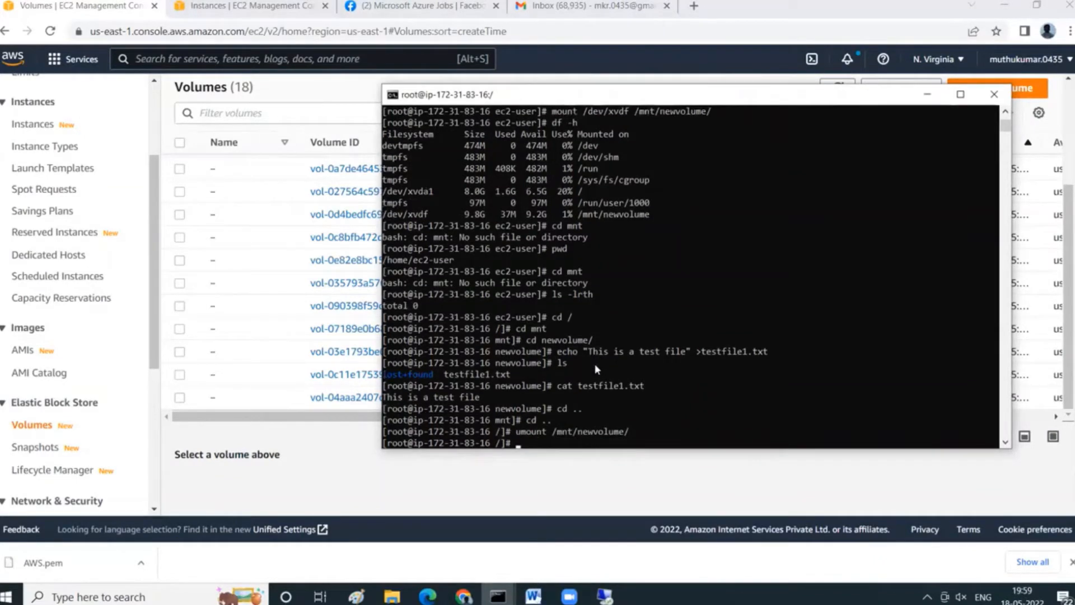
- List the mounted filesystems with df -h and check whether /mnt/newvolume is still mounted
type("df -h")
key("Return")
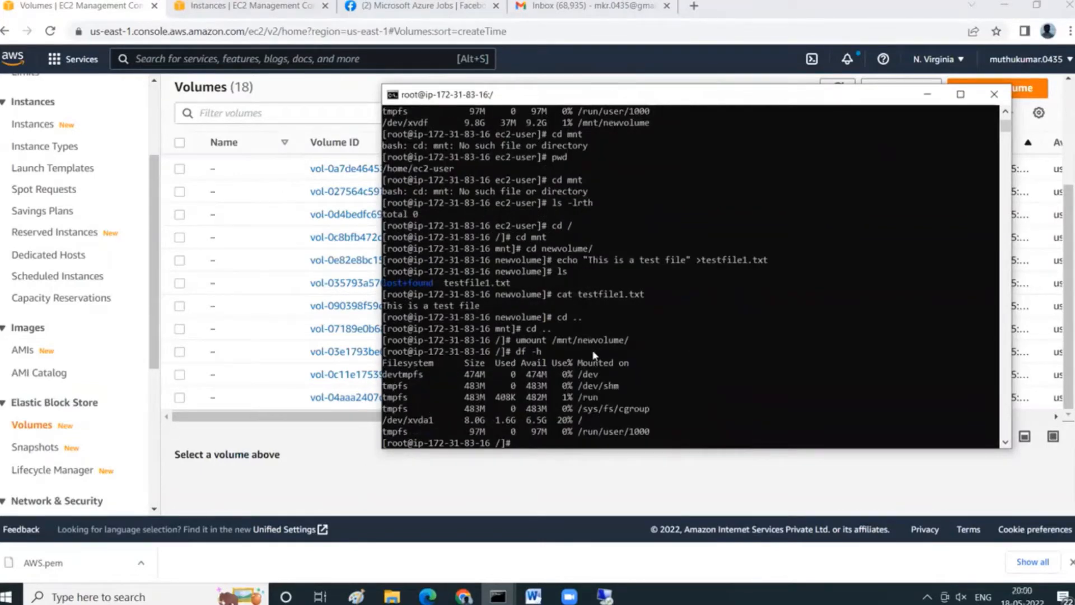
left_click_drag(554, 346, 595, 347)
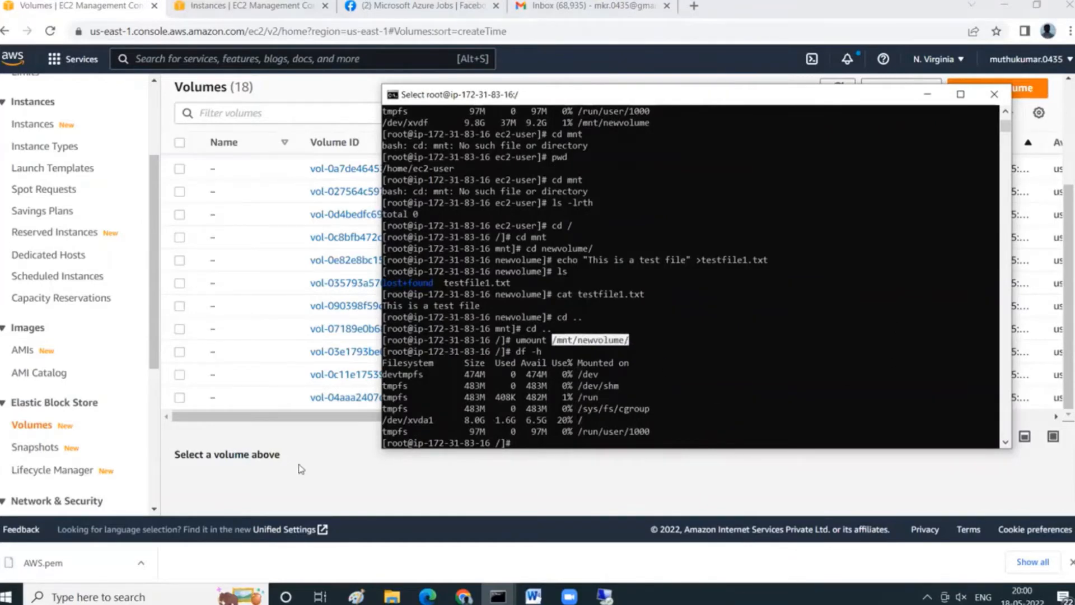
- Switch back to the EC2 Volumes page and detach the most recently created 10 GiB volume, confirming the detachment
left_click(173, 408)
left_click(180, 397)
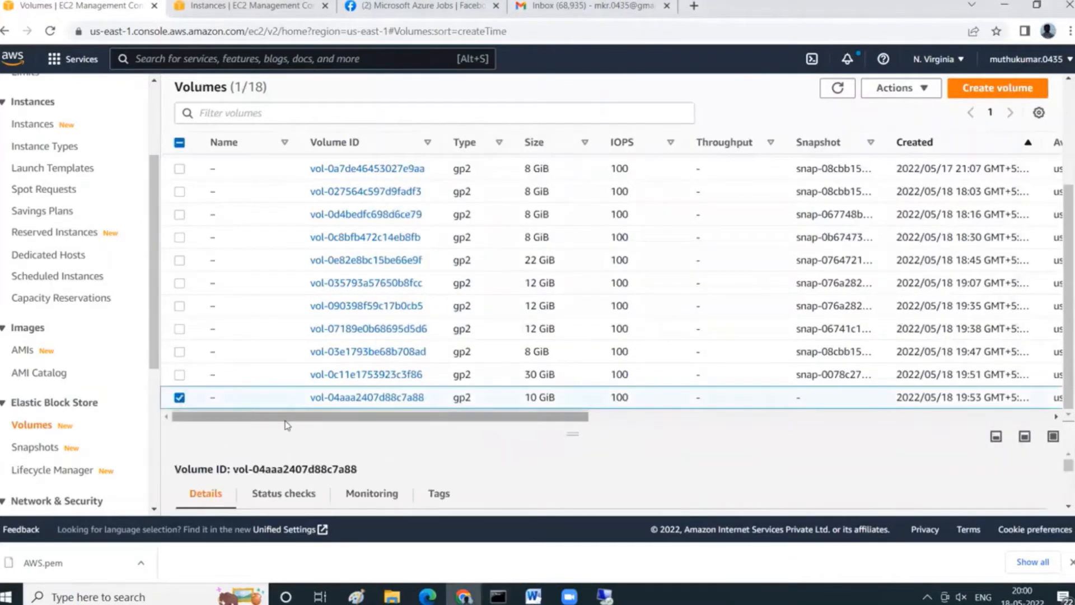
left_click_drag(285, 420, 609, 418)
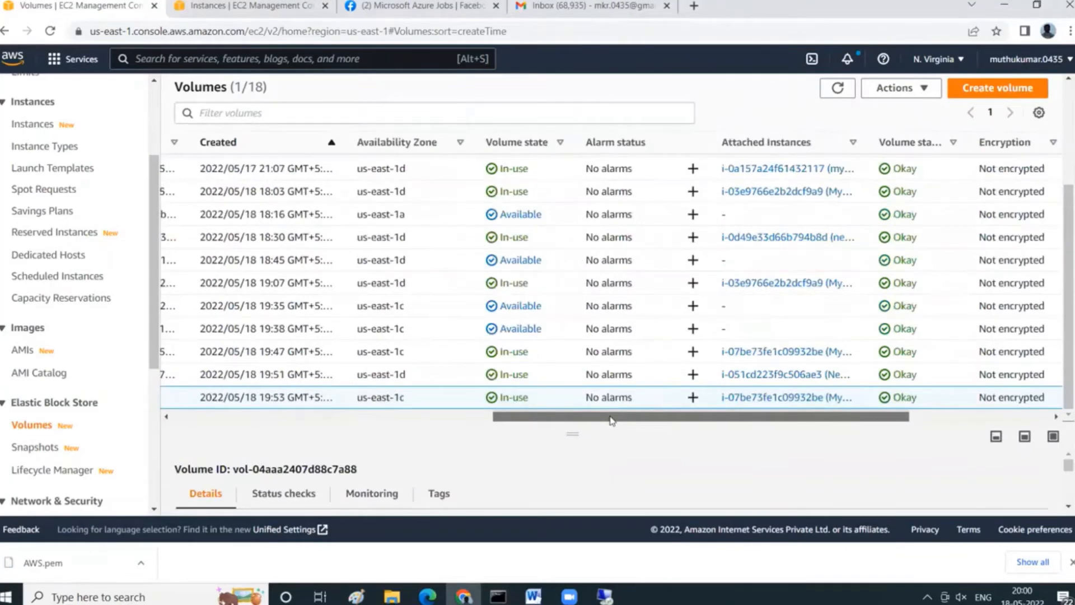
left_click(899, 88)
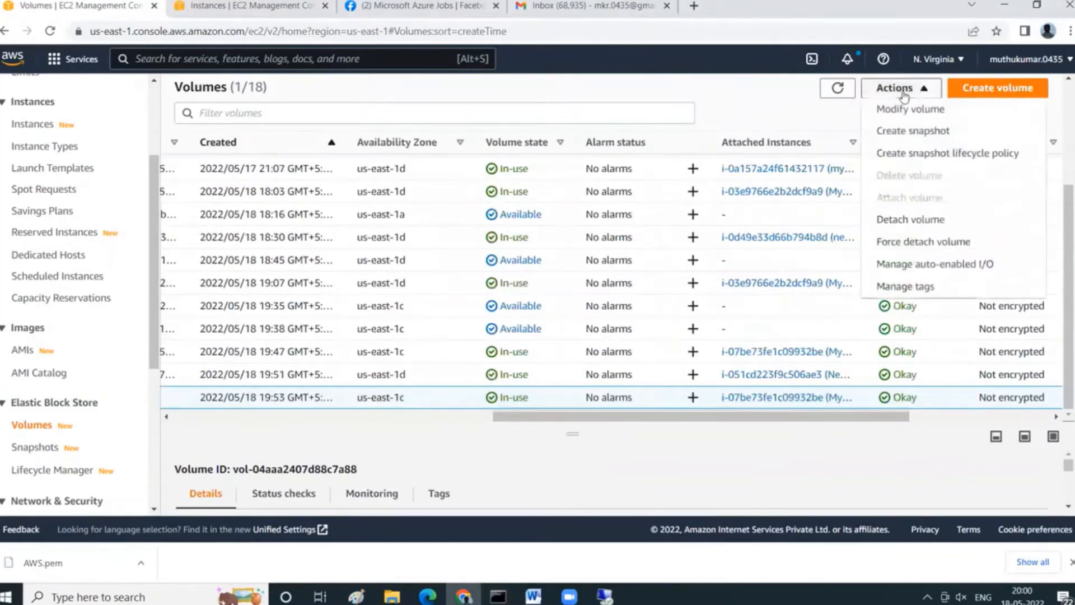
left_click(910, 219)
left_click(783, 363)
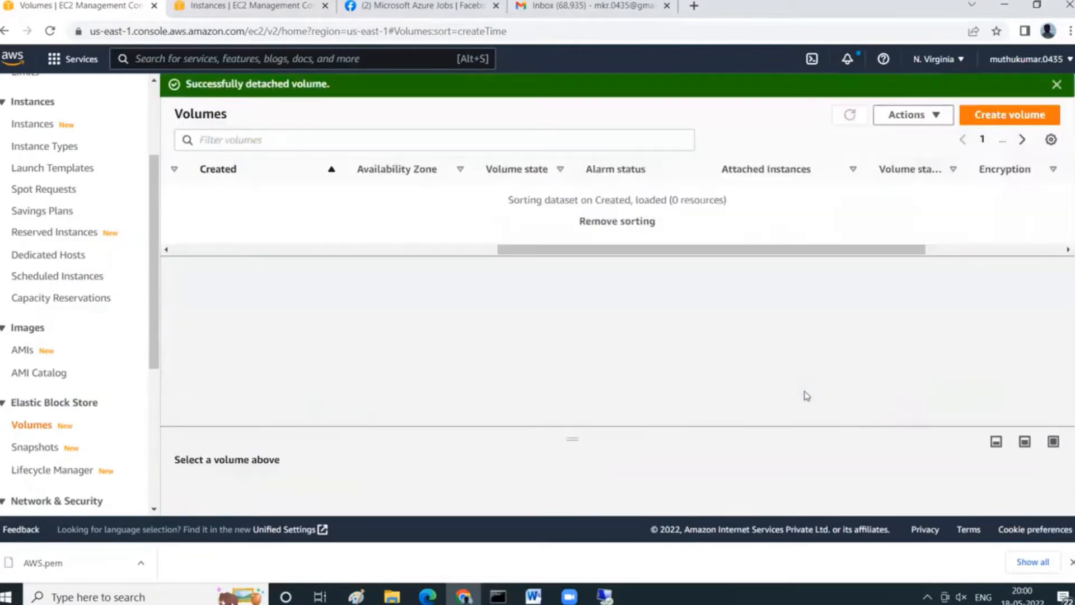
- Refresh the Volumes list and check the volume state and attached instance of the newest 10 GiB volume
scroll(791, 336, "down", 2)
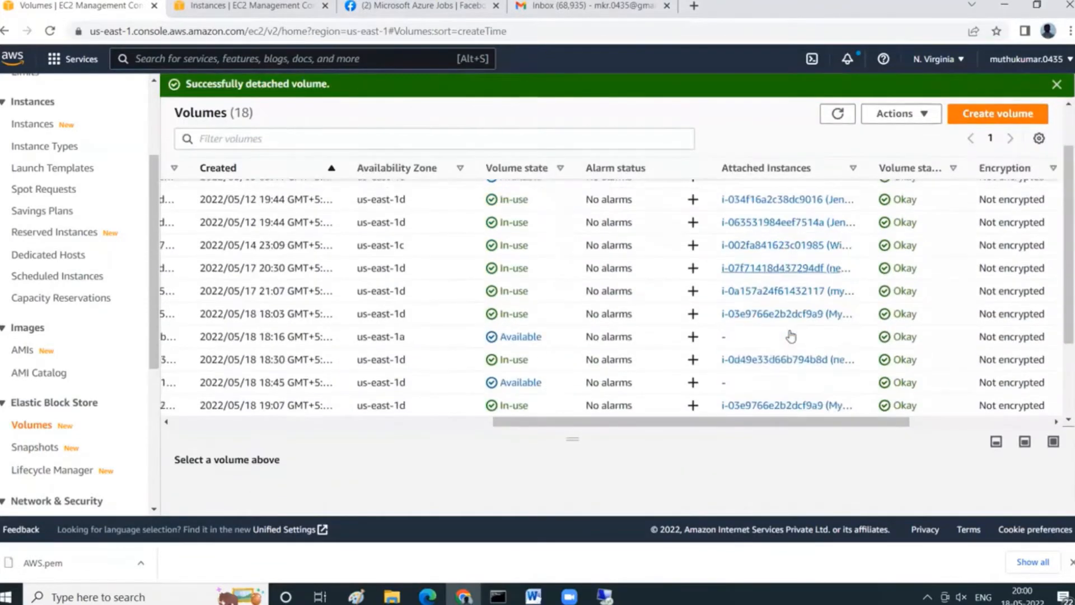
scroll(790, 335, "down", 3)
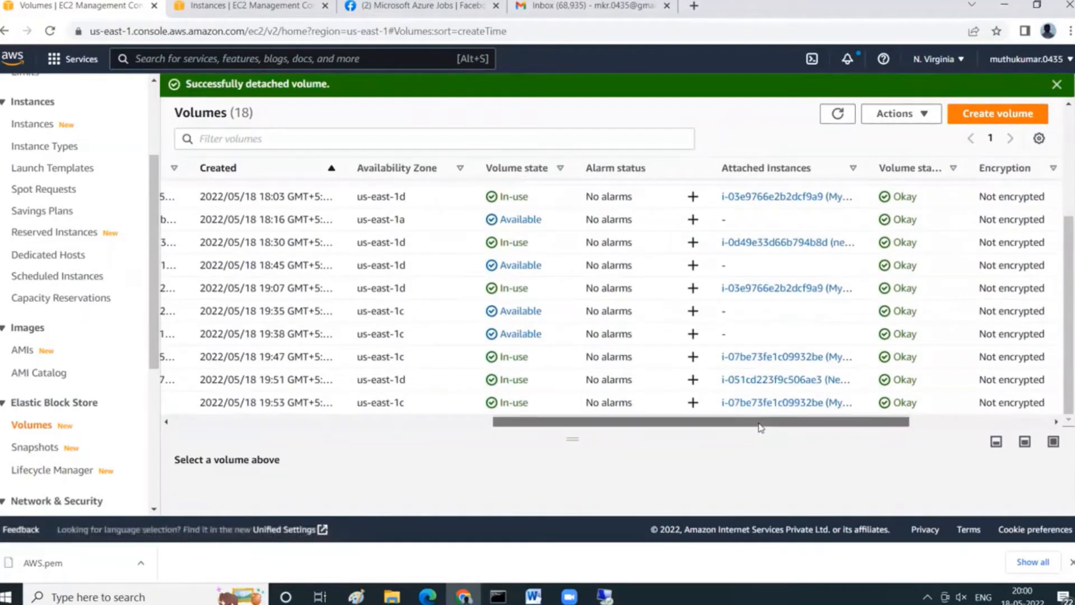
left_click(838, 114)
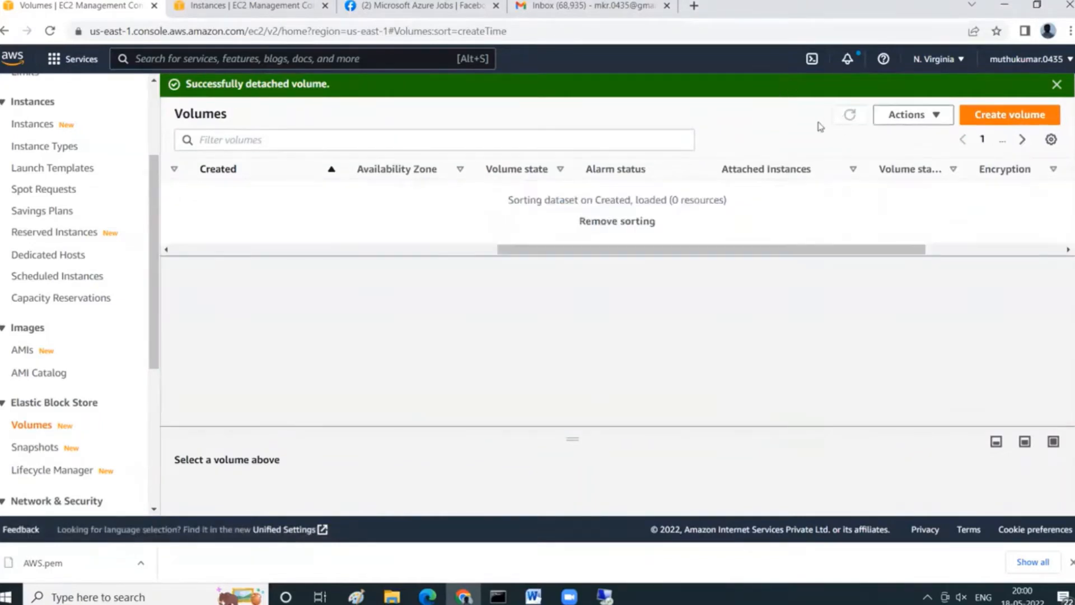
scroll(795, 392, "down", 4)
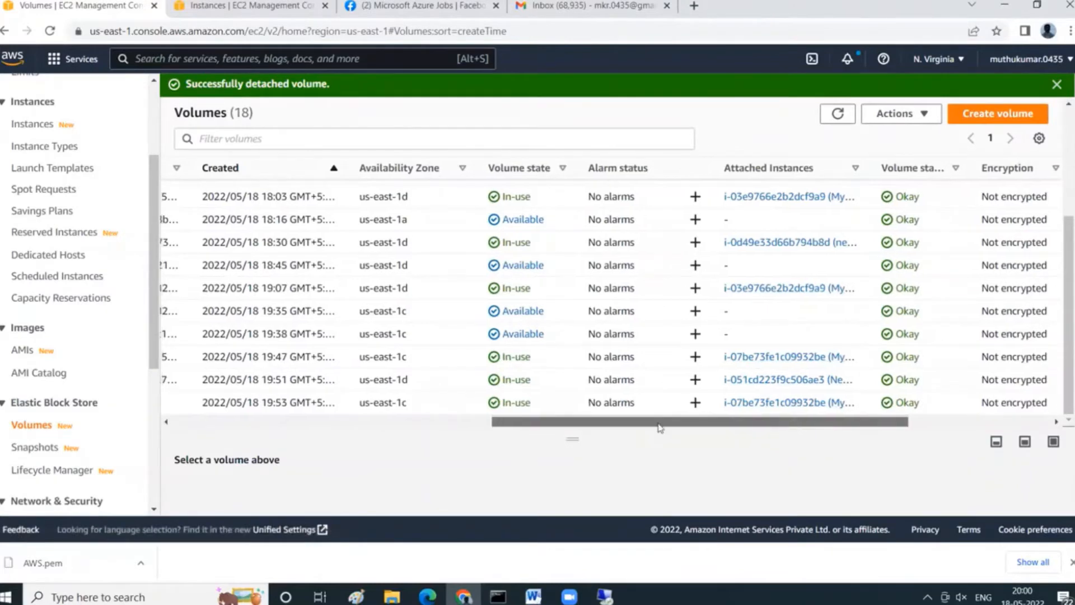
left_click_drag(802, 422, 113, 429)
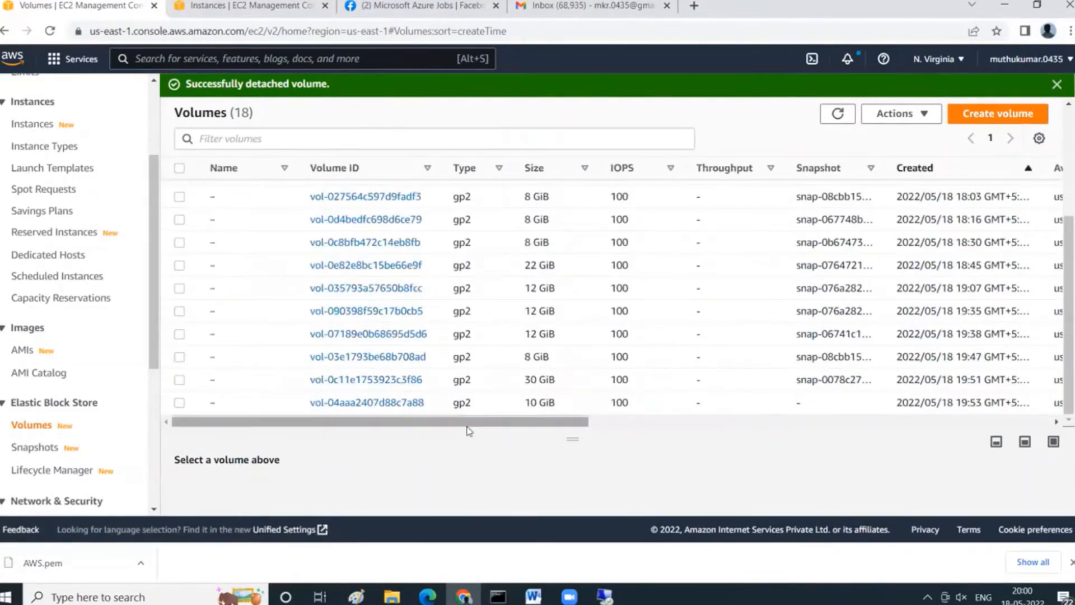
left_click_drag(470, 426, 781, 432)
left_click(839, 114)
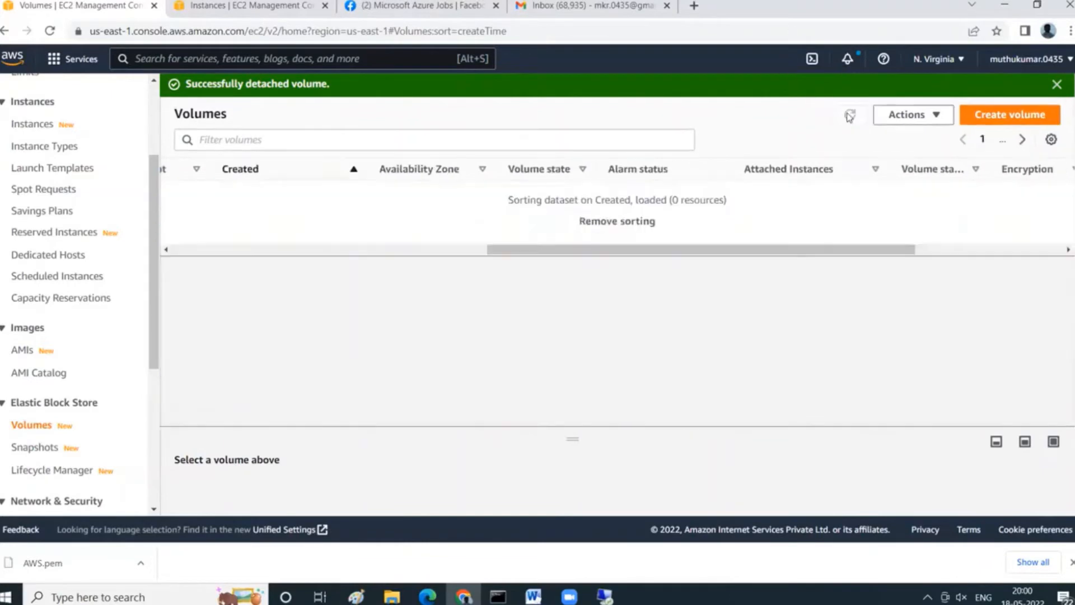
scroll(791, 239, "down", 4)
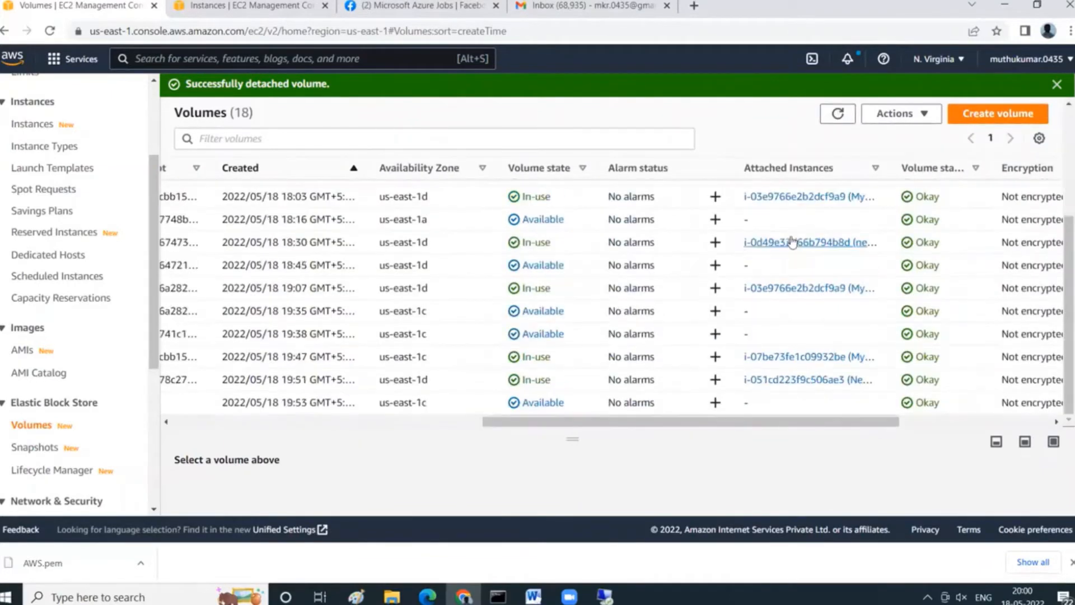
- Delete the detached 10 GiB volume created on 2022/05/18 at 19:53 and confirm the deletion
double_click(561, 404)
left_click(402, 422)
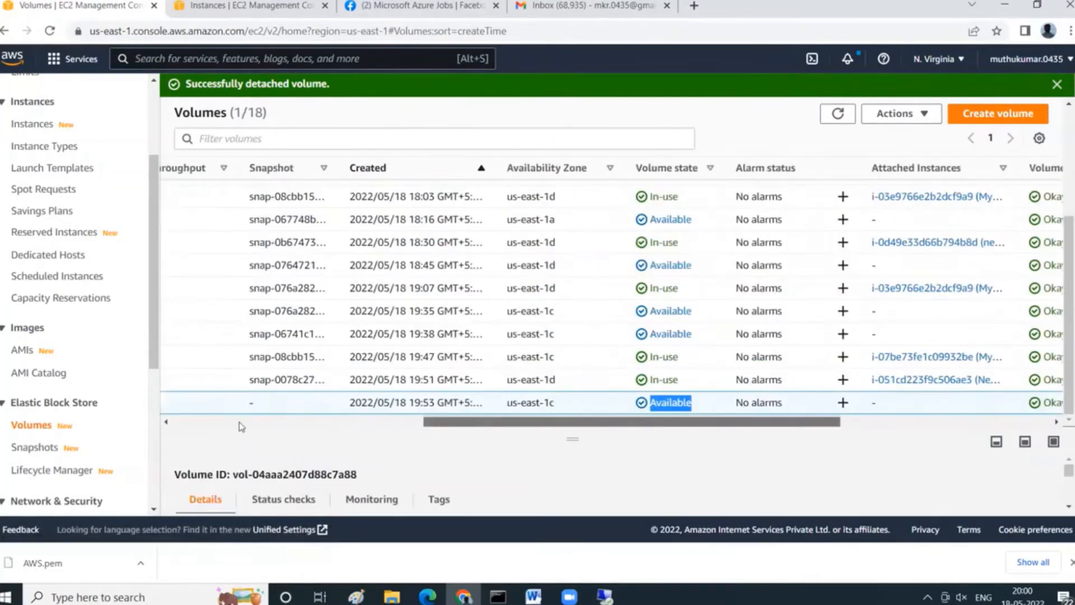
left_click(241, 422)
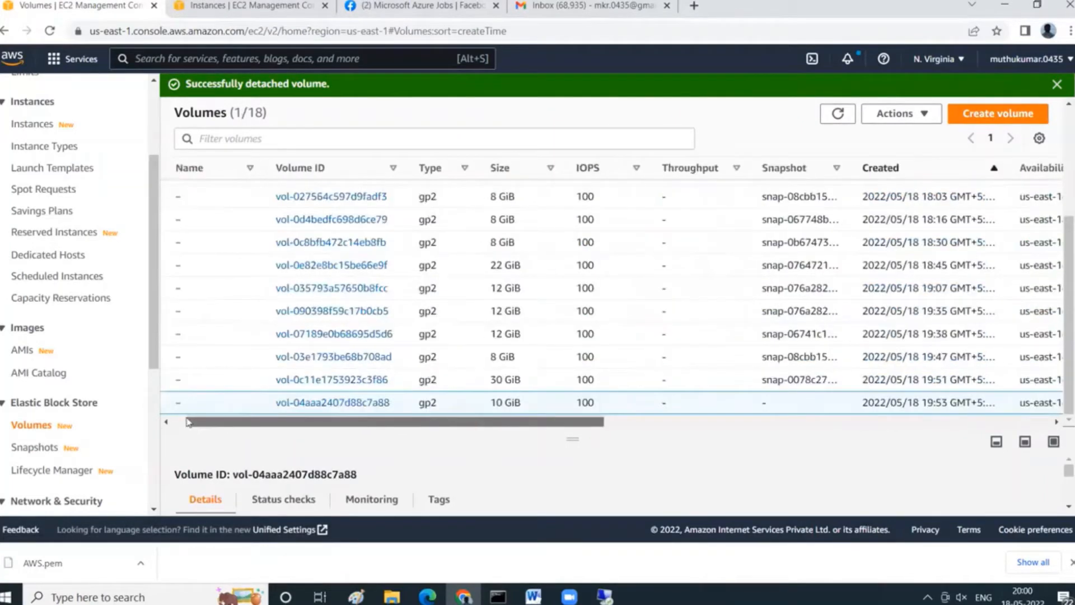
left_click(927, 118)
left_click(924, 201)
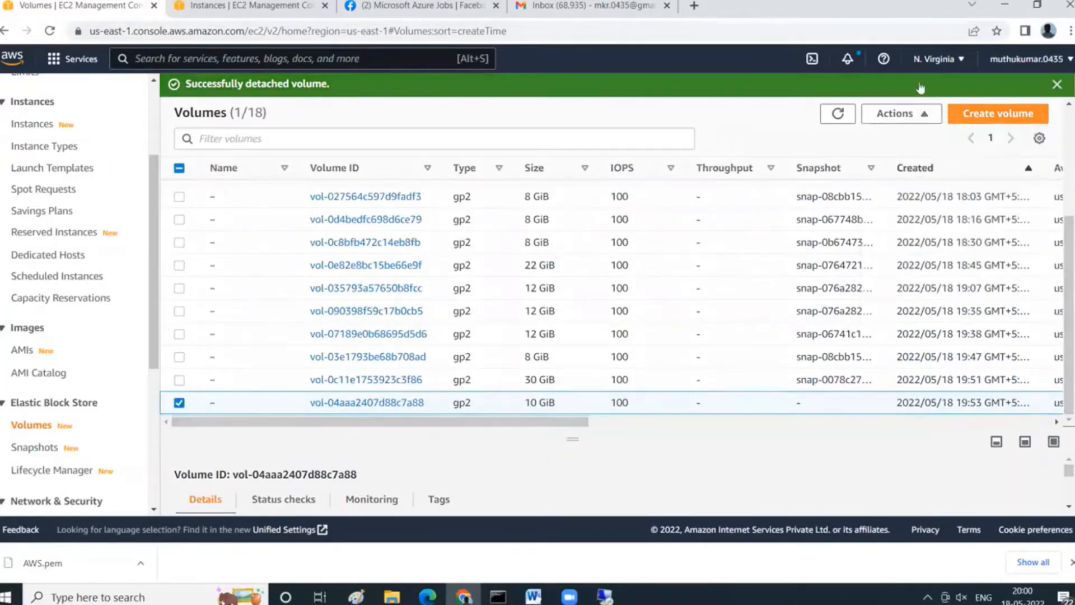
left_click(786, 371)
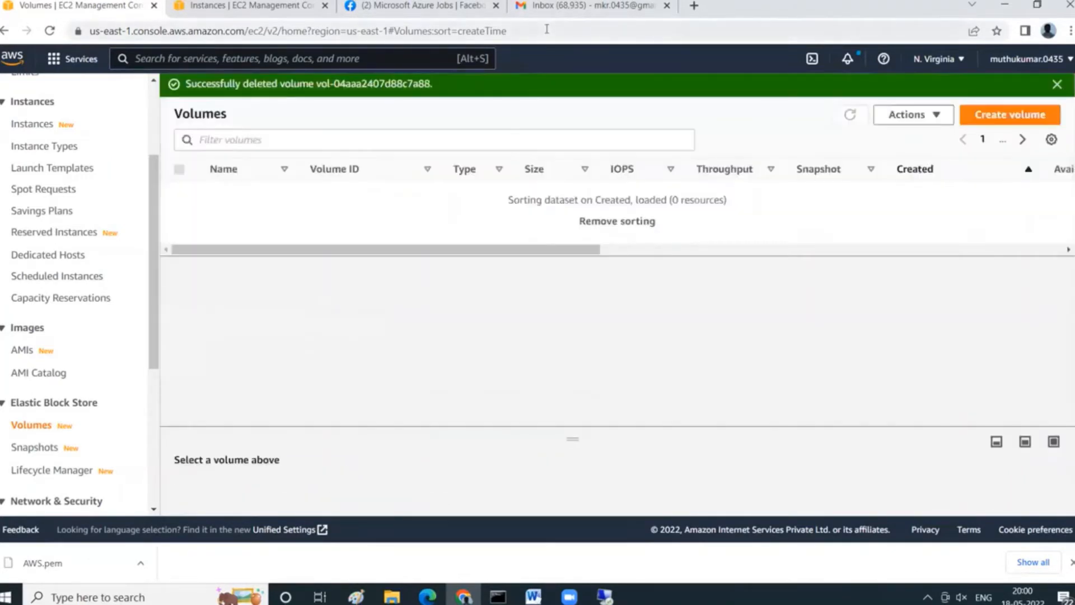
- Refresh the Volumes list and check that the deleted 10 GiB volume is gone
scroll(568, 313, "down", 3)
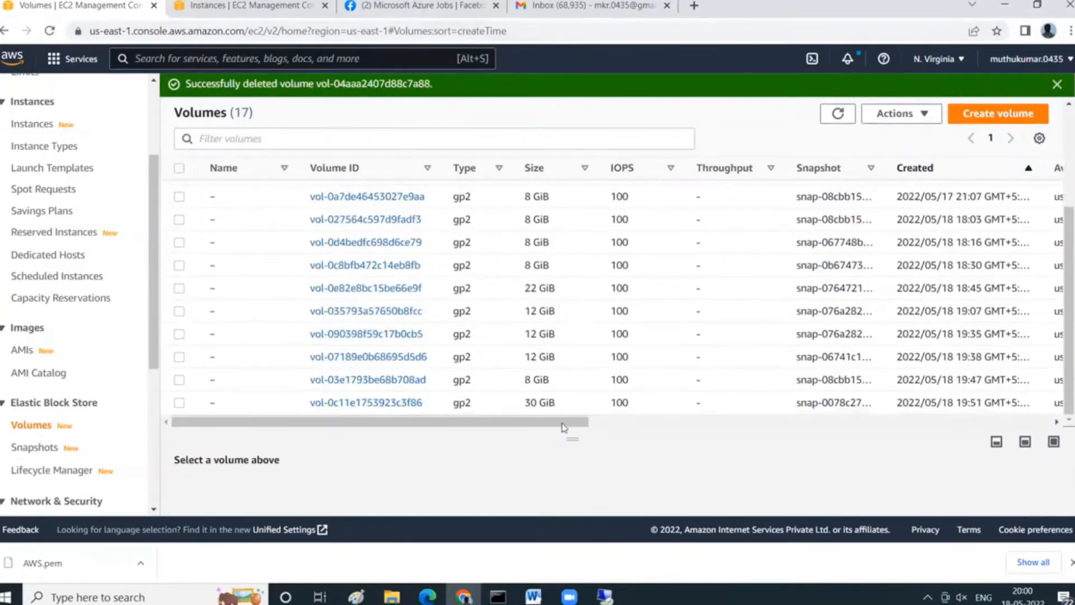
left_click_drag(568, 427, 1068, 416)
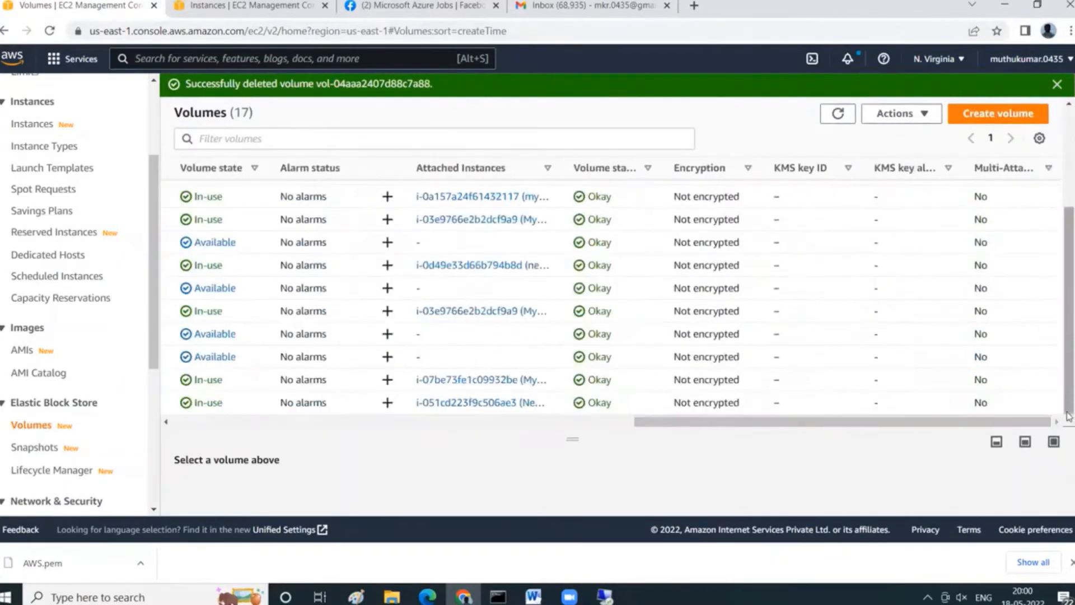
left_click(837, 116)
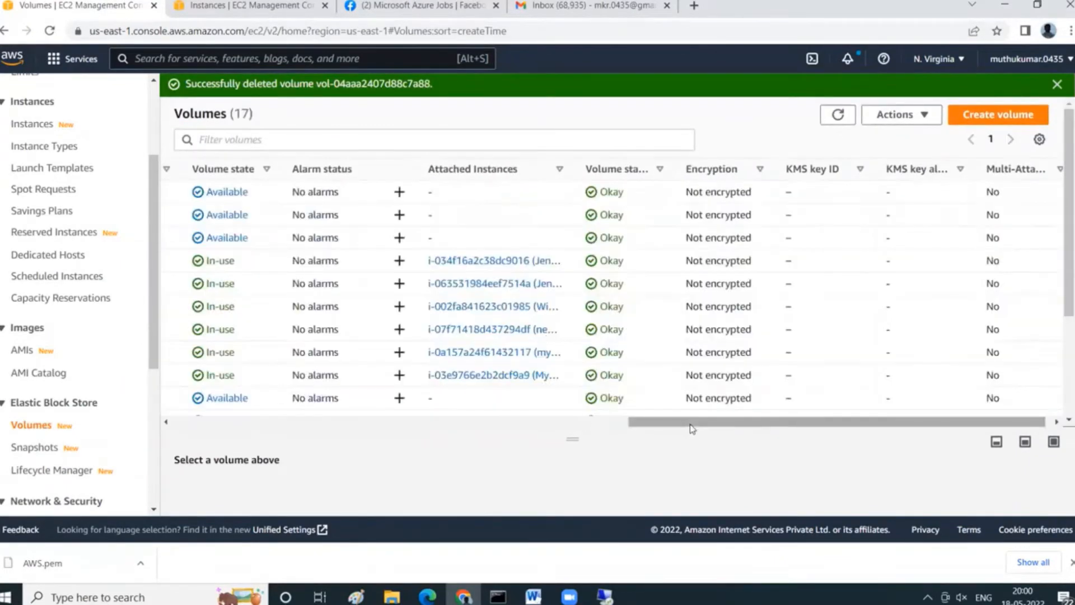
left_click(377, 422)
- Open the Snapshots list, select the 10 GiB snapshot described as Mynewsnapshot, and start creating a volume from it
scroll(119, 384, "down", 3)
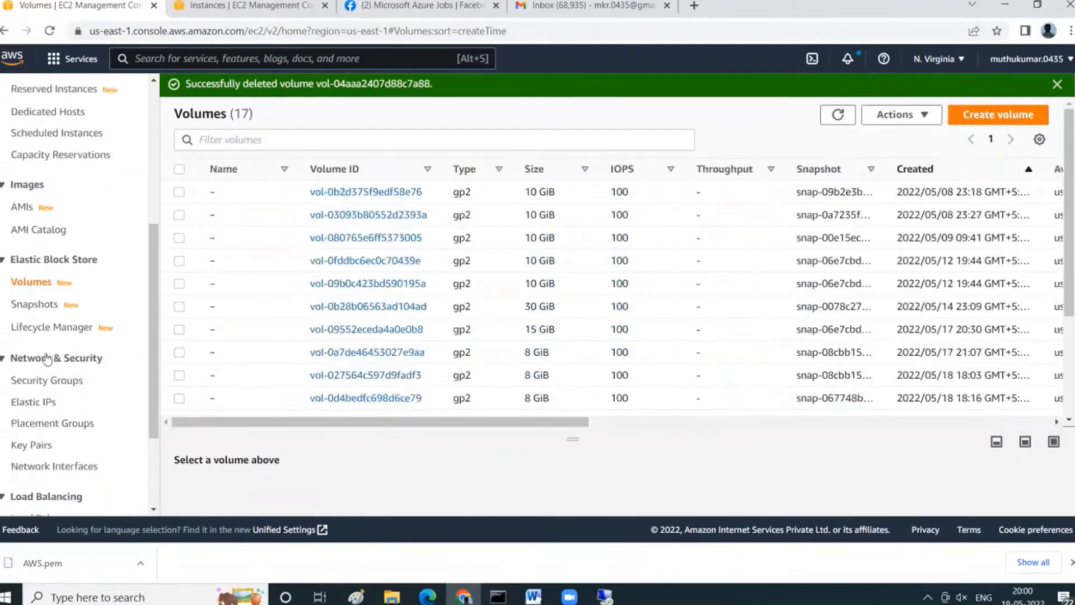
left_click(38, 303)
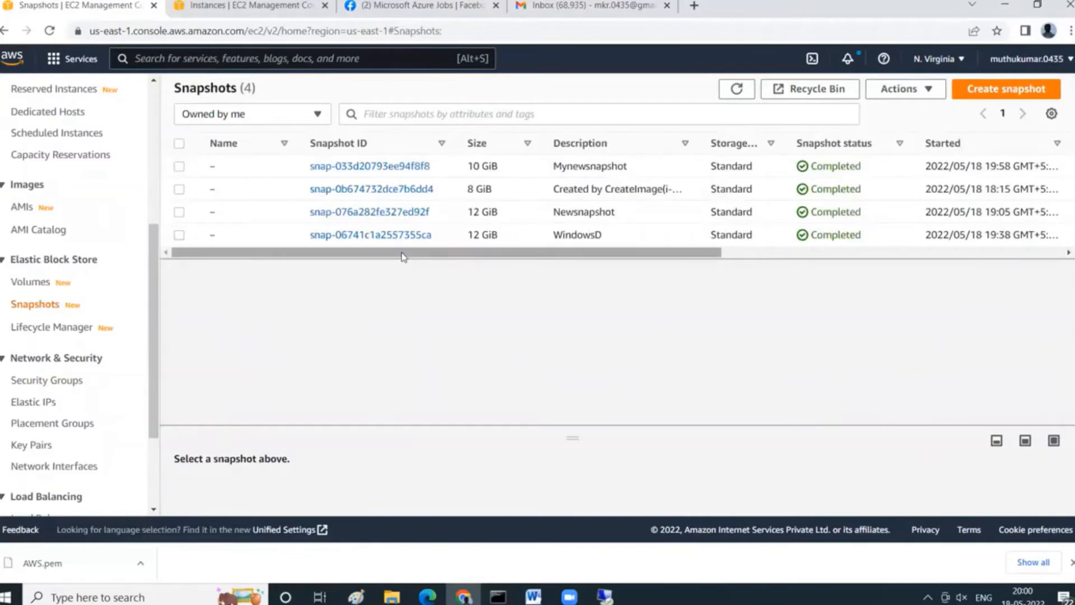
left_click(179, 167)
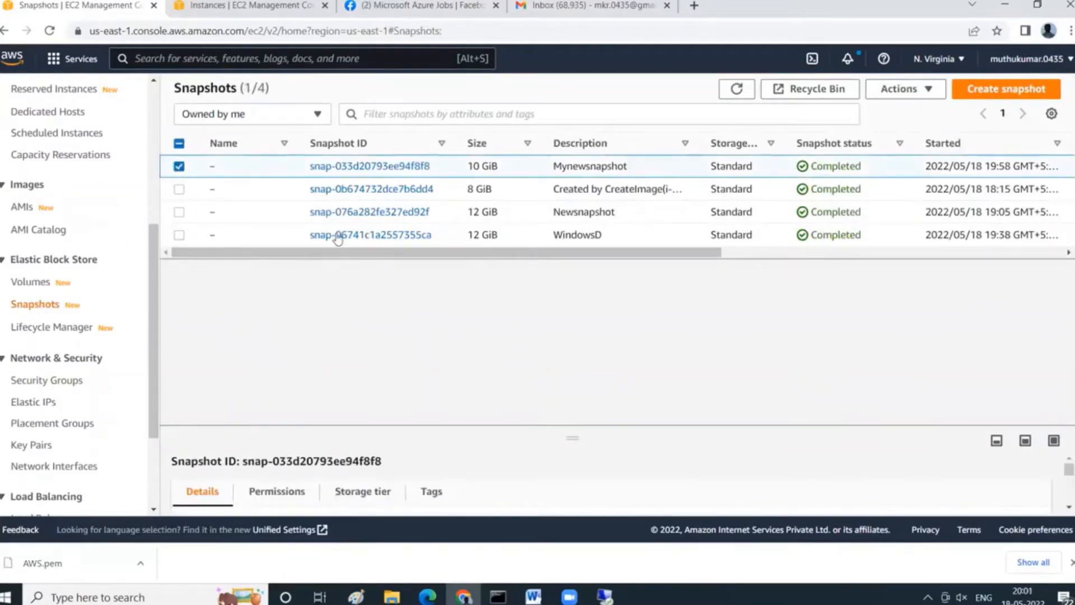
left_click_drag(338, 253, 355, 269)
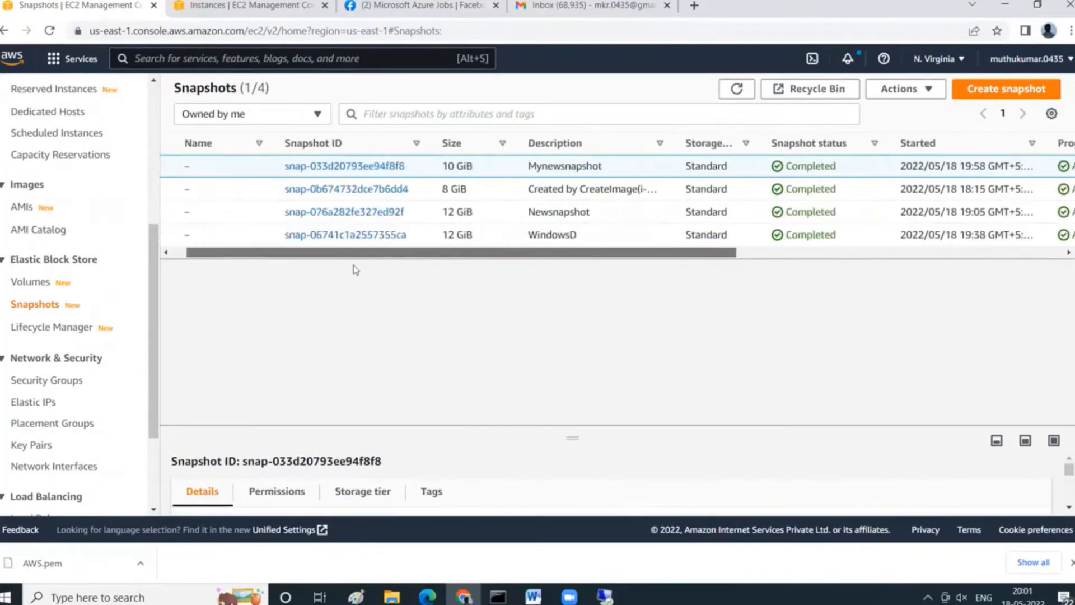
left_click(929, 91)
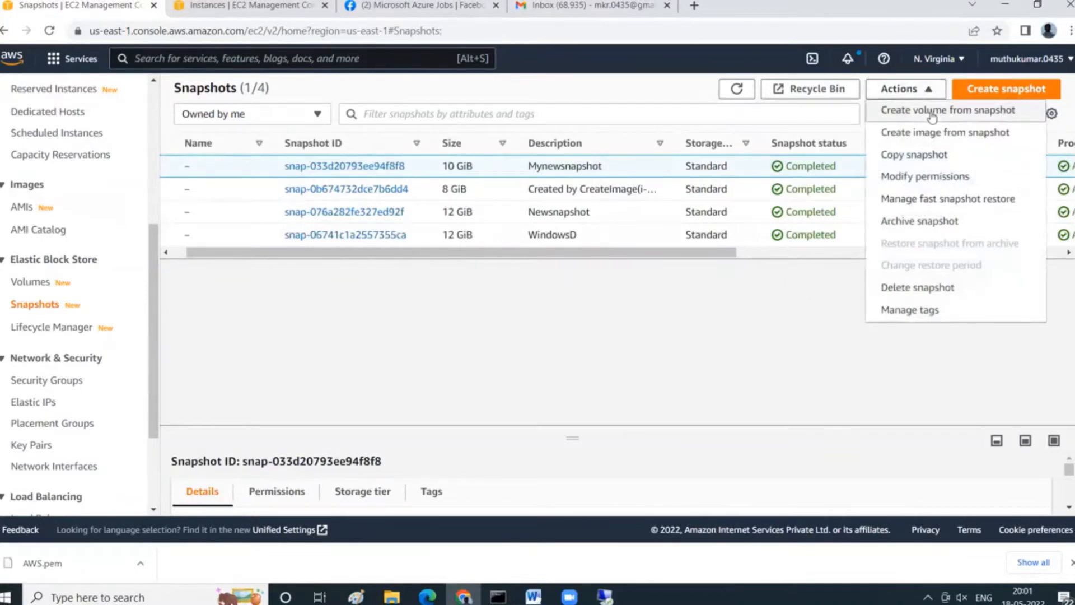
left_click(931, 114)
- Set the Availability Zone to us-east-1c, check it against the zone of MyAWS1server in the Instances list, and create the volume
scroll(277, 337, "down", 5)
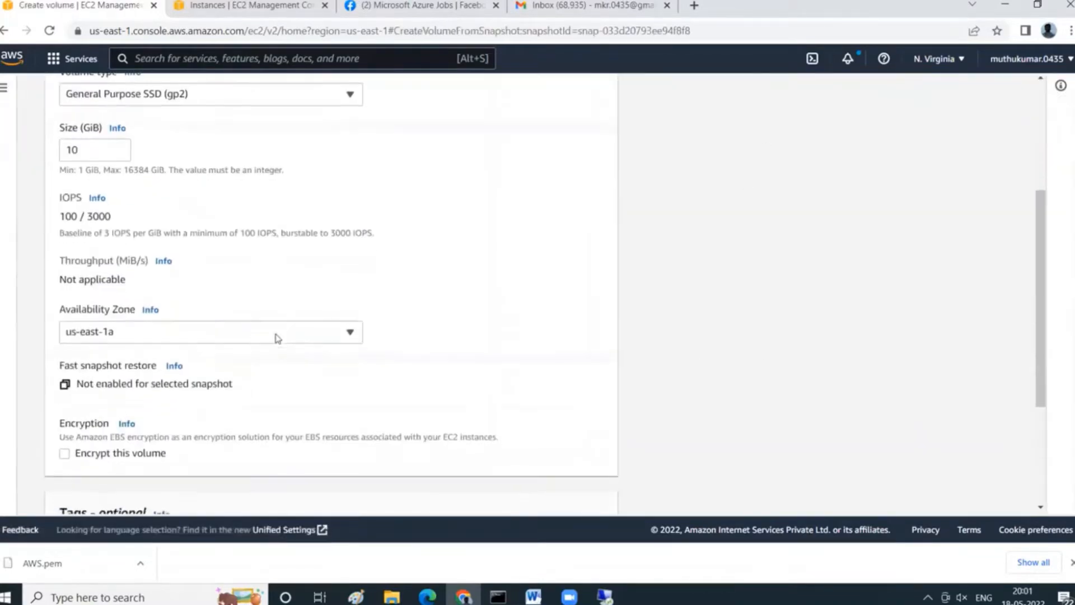
left_click(319, 195)
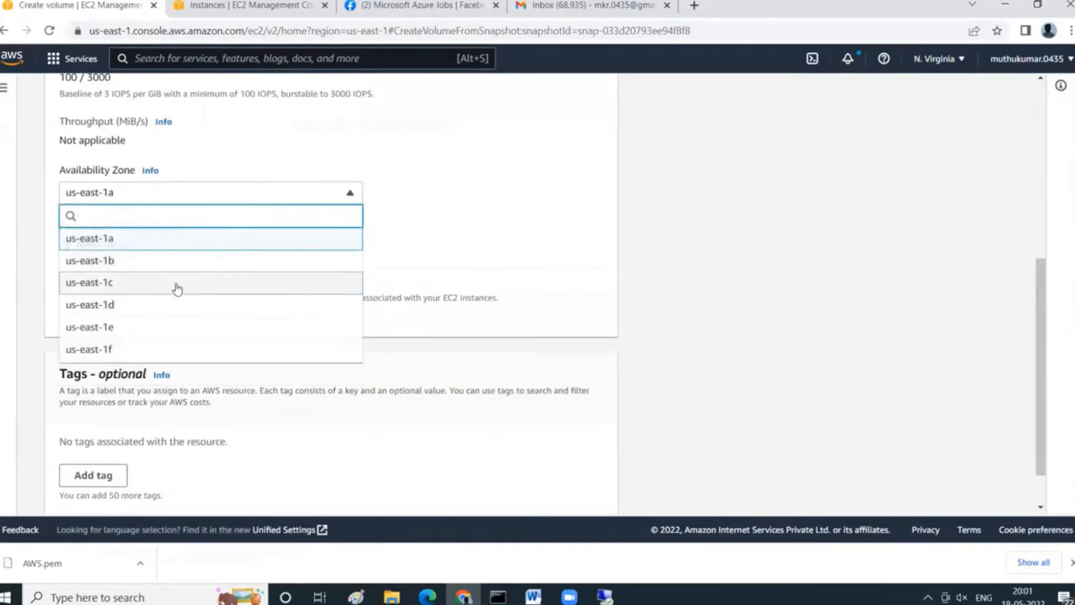
left_click(176, 288)
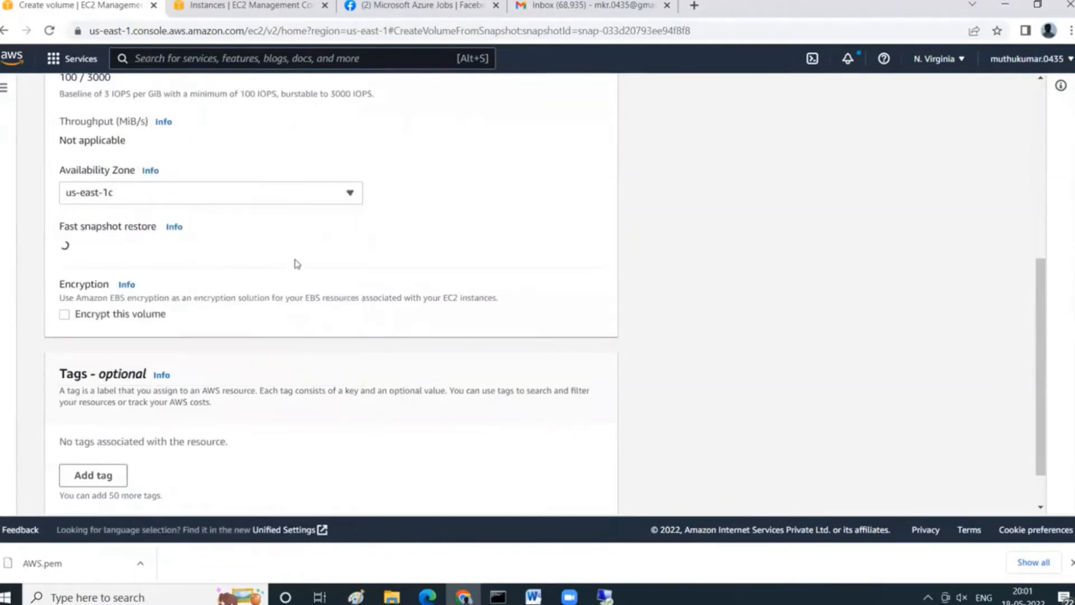
scroll(404, 274, "down", 1)
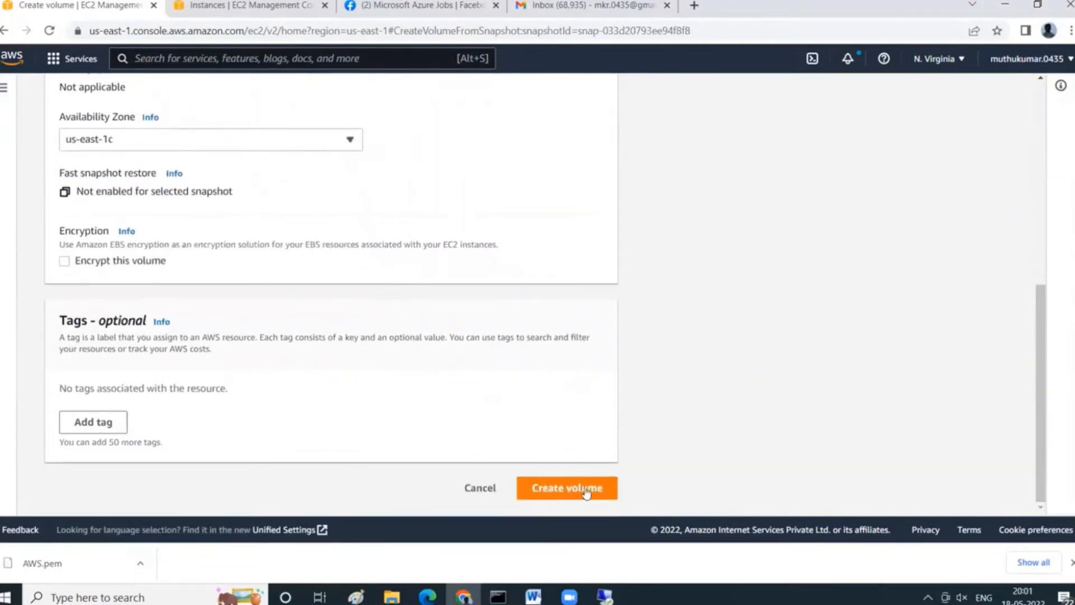
left_click(253, 14)
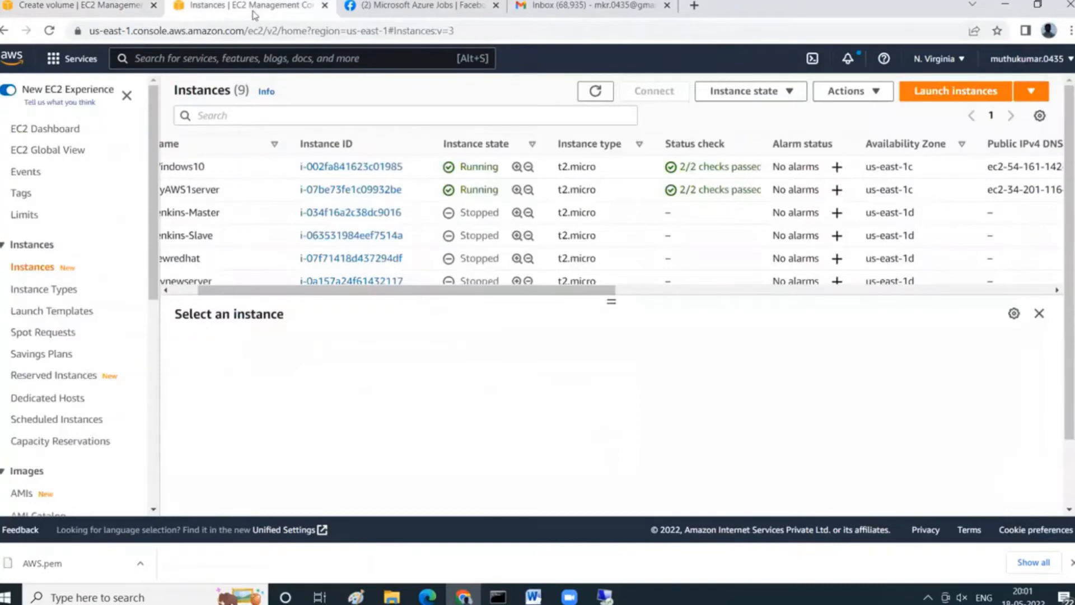
left_click(98, 14)
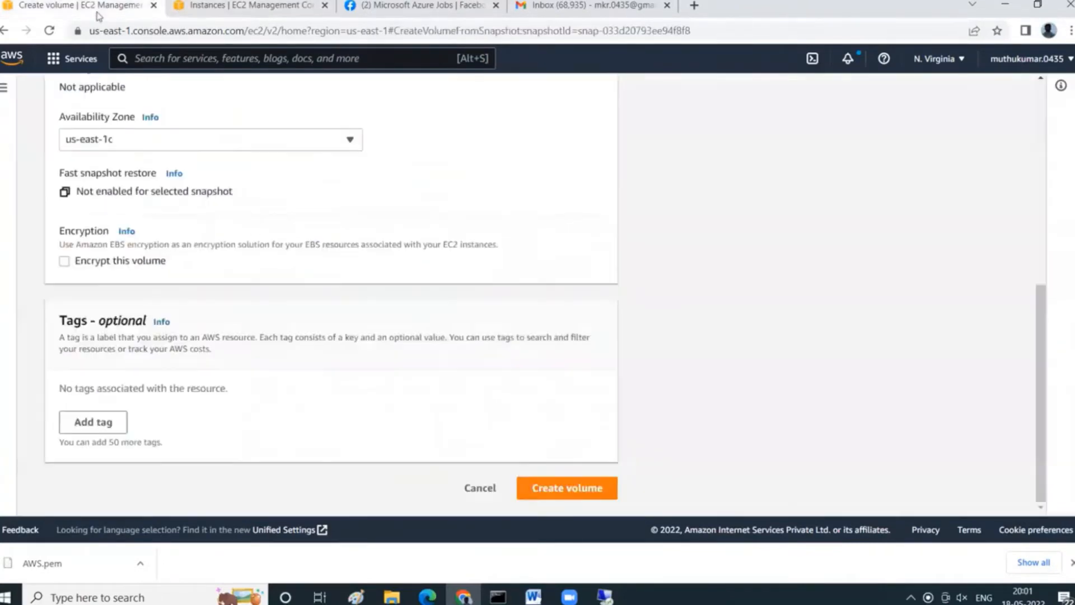
left_click(613, 489)
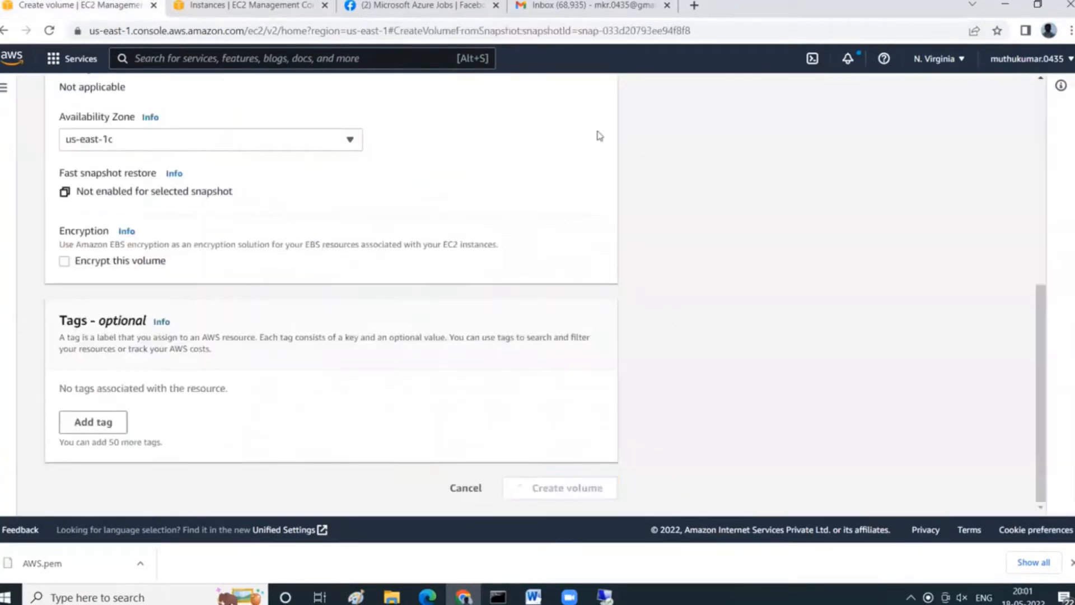
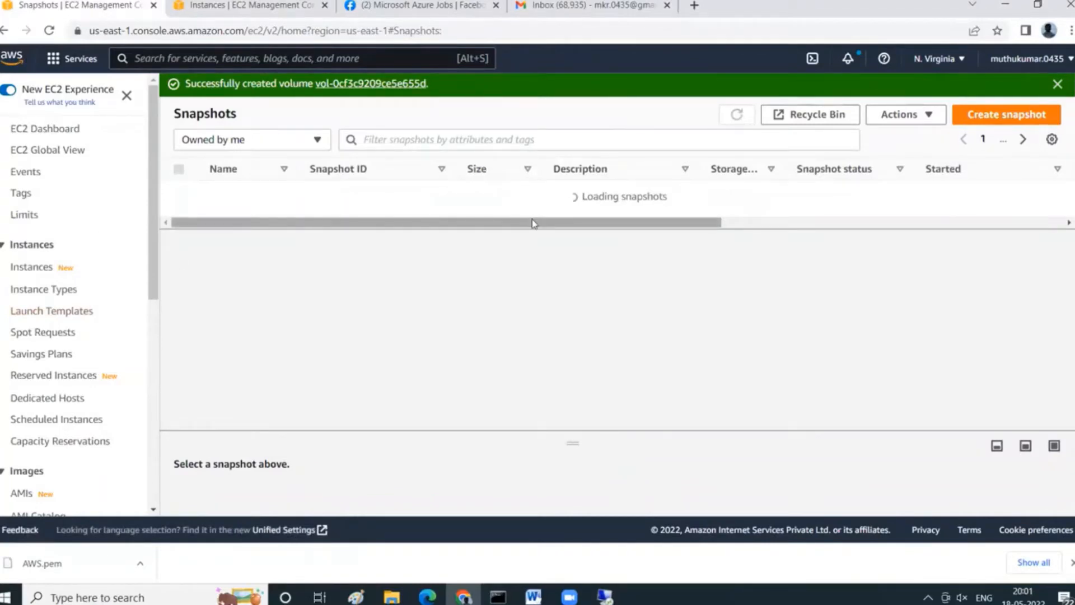
- Open the Volumes list, refresh it, and check the availability zone and state of the newest 10 GiB volume
scroll(34, 302, "down", 5)
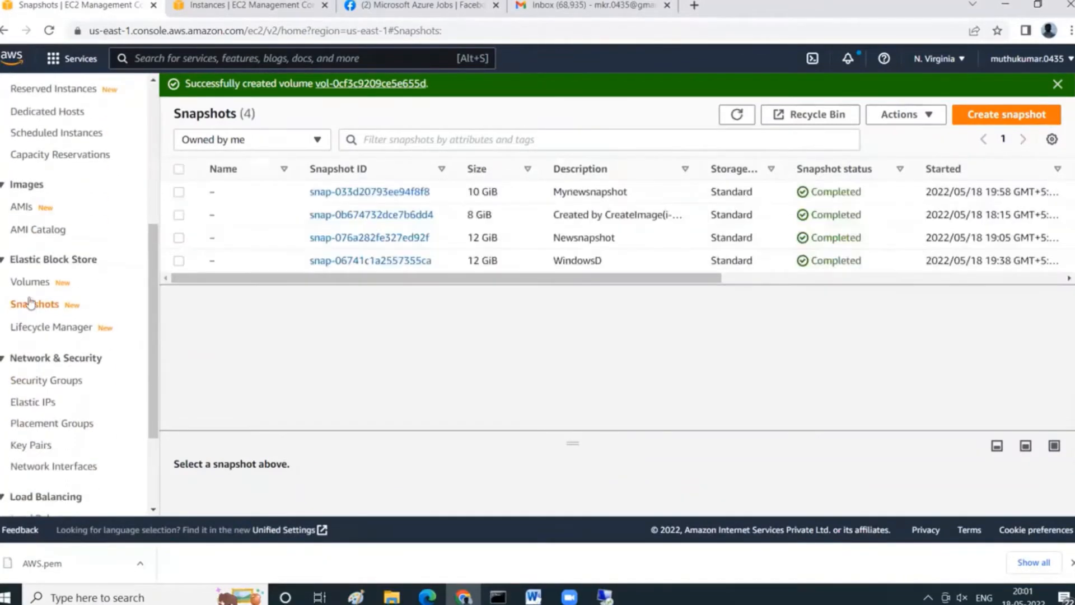
left_click(33, 282)
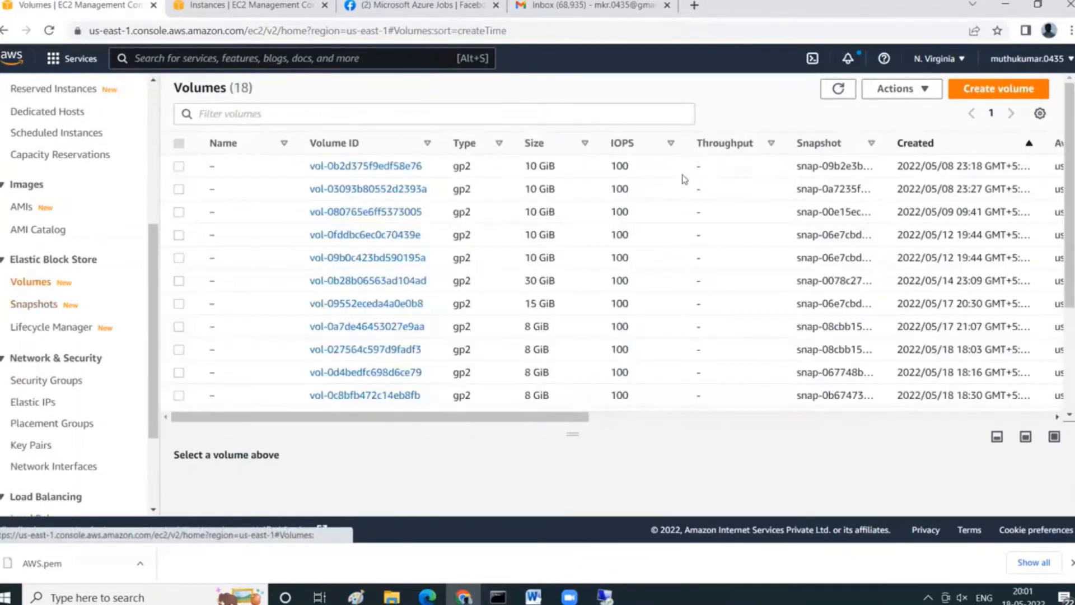
scroll(638, 319, "down", 1)
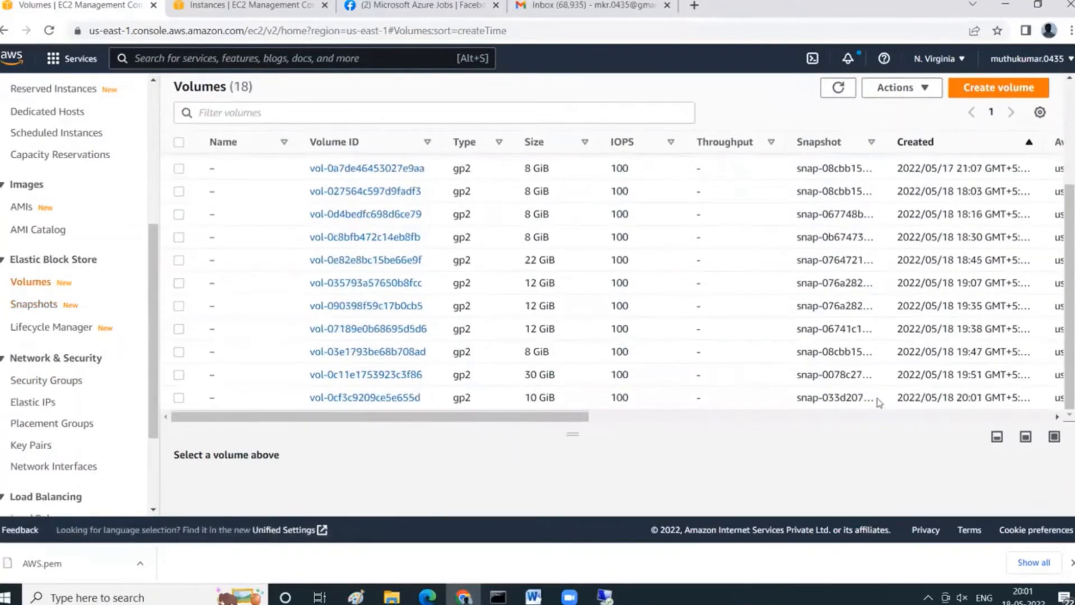
left_click_drag(574, 417, 829, 421)
left_click(834, 88)
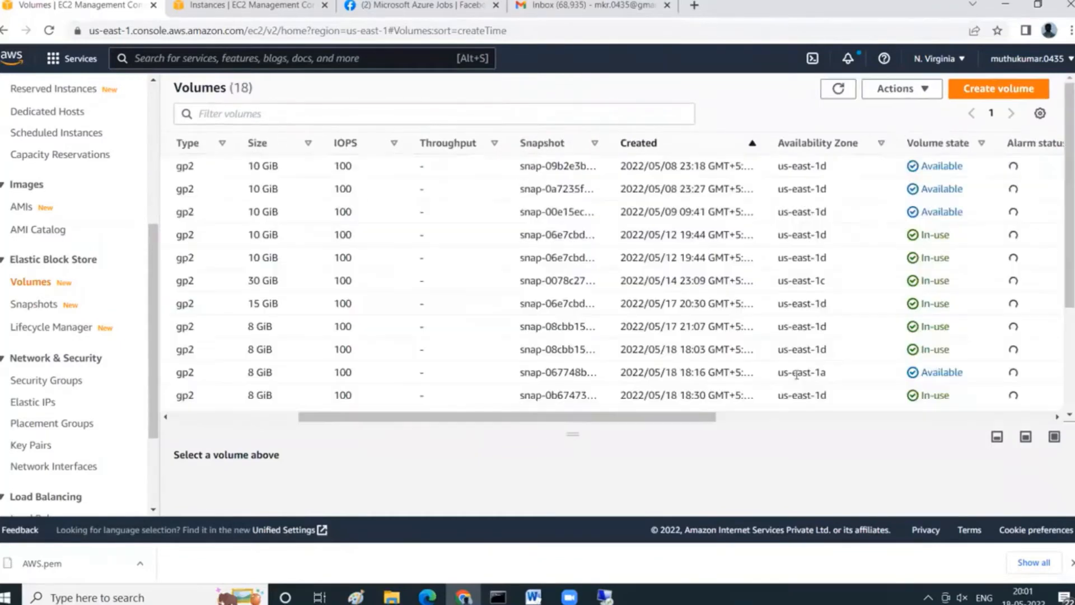
scroll(790, 378, "down", 5)
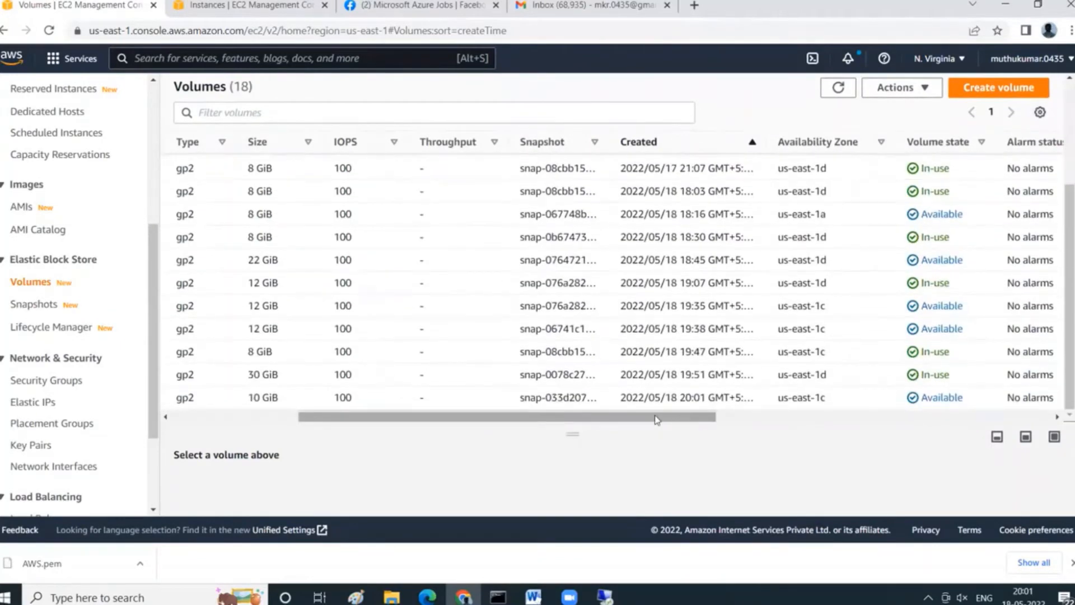
- Attach the 10 GiB volume created on 2022/05/18 at 20:01 to the MyAWS1server instance with device name /dev/sdf
left_click_drag(656, 420, 224, 404)
left_click(178, 397)
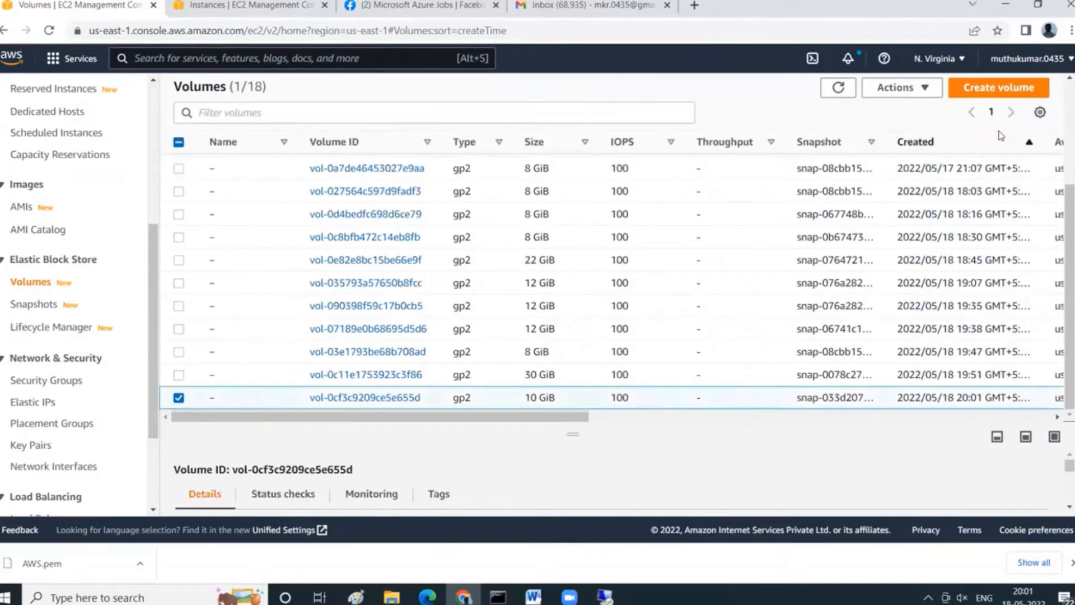
left_click(918, 88)
left_click(951, 197)
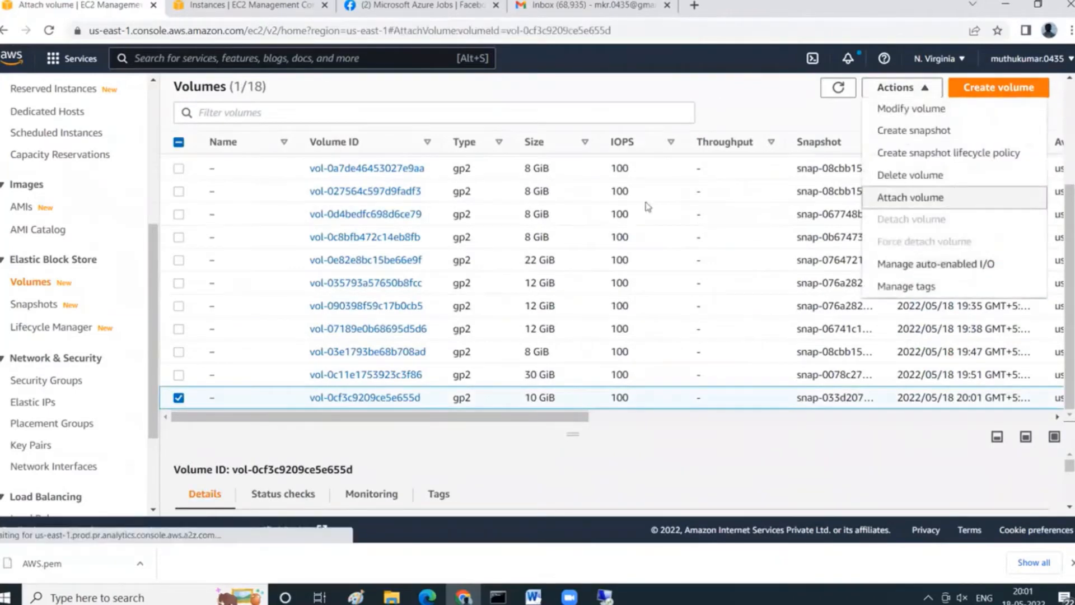
left_click(303, 368)
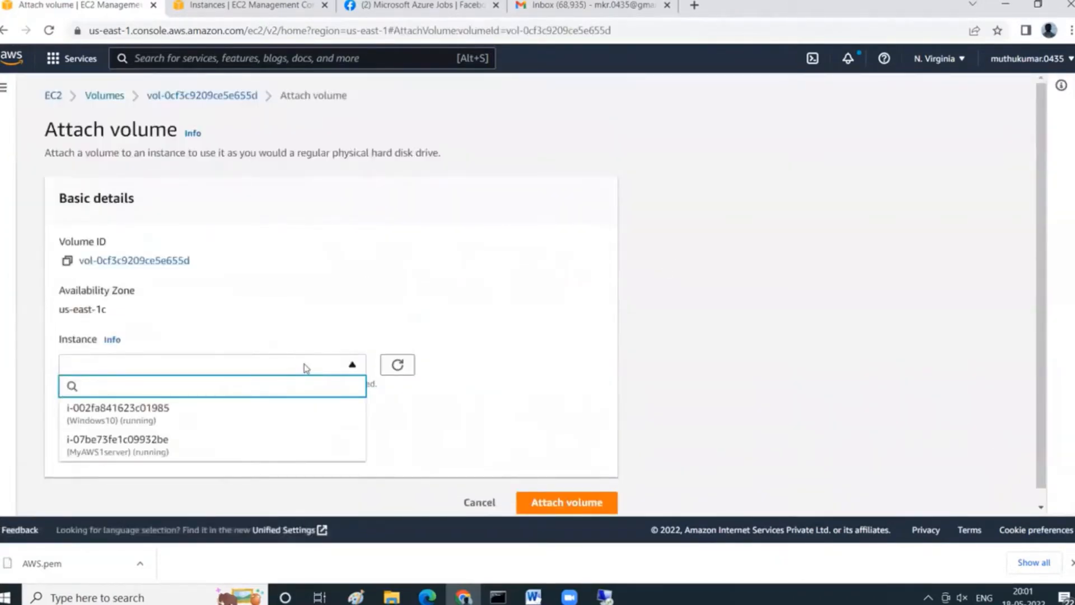
left_click(178, 445)
scroll(355, 392, "down", 2)
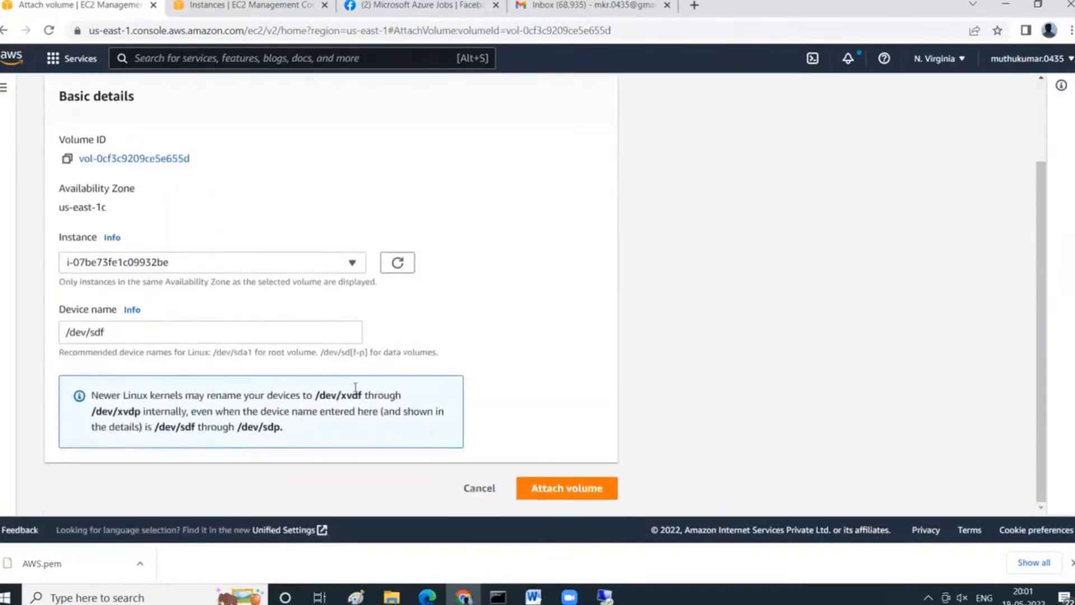
left_click(546, 491)
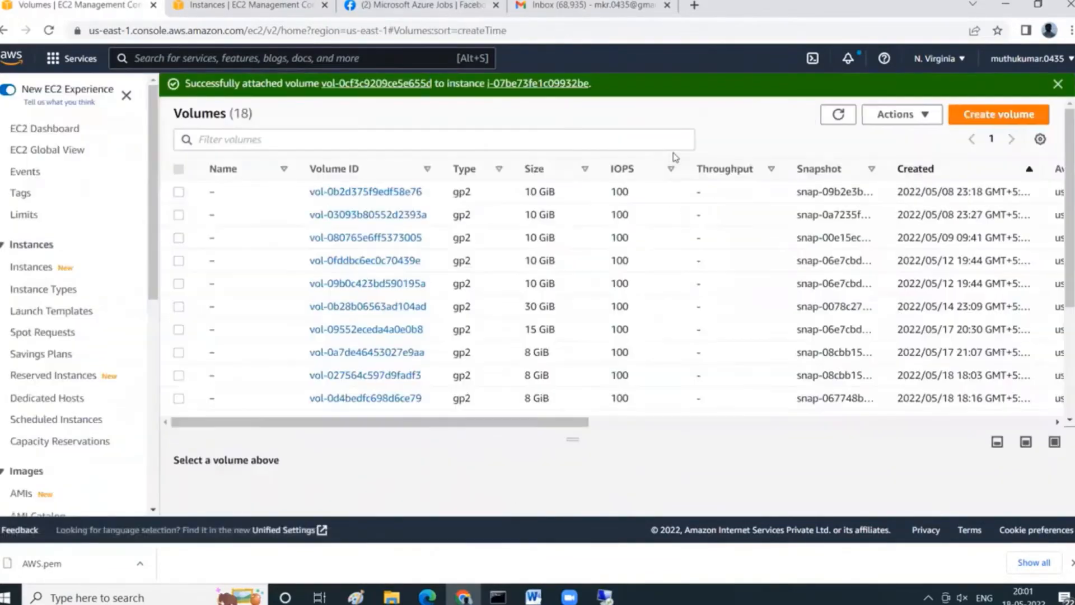
- Refresh the Volumes list and check the state and attached instance of the restored 10 GiB volume
scroll(649, 312, "down", 3)
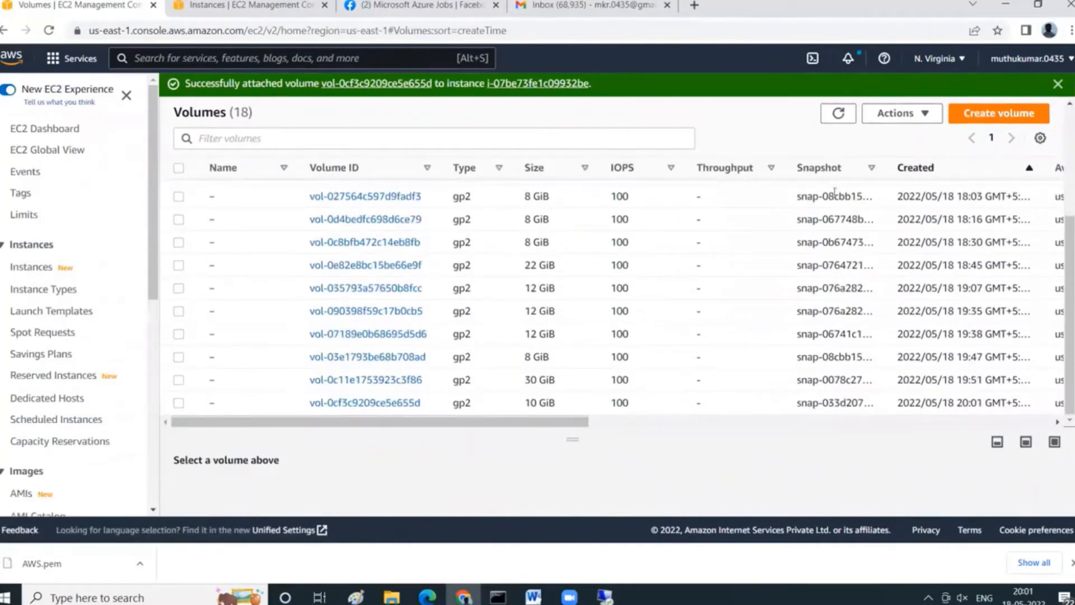
left_click(838, 113)
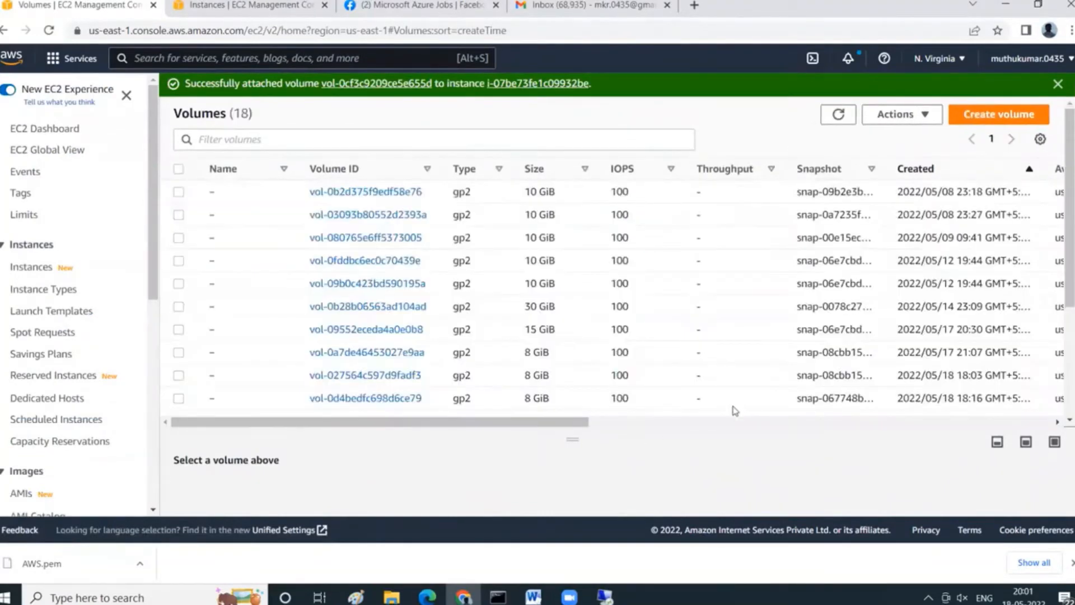
scroll(735, 410, "down", 3)
left_click_drag(562, 423, 878, 422)
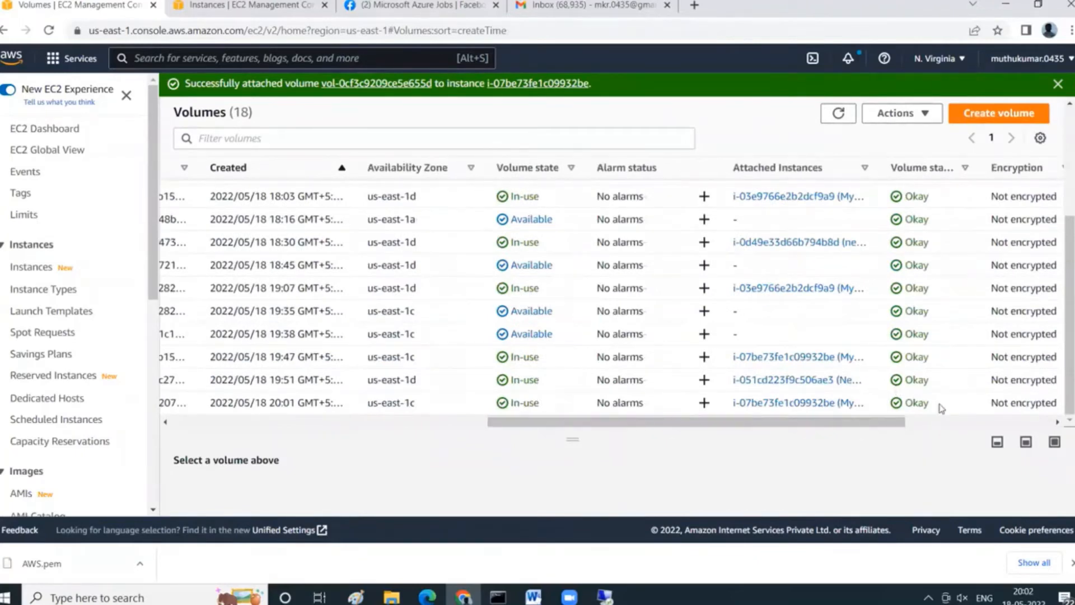
- Switch to the root@ip-172-31-83-16 terminal and list the mounted file systems with df -h
mouse_move(497, 596)
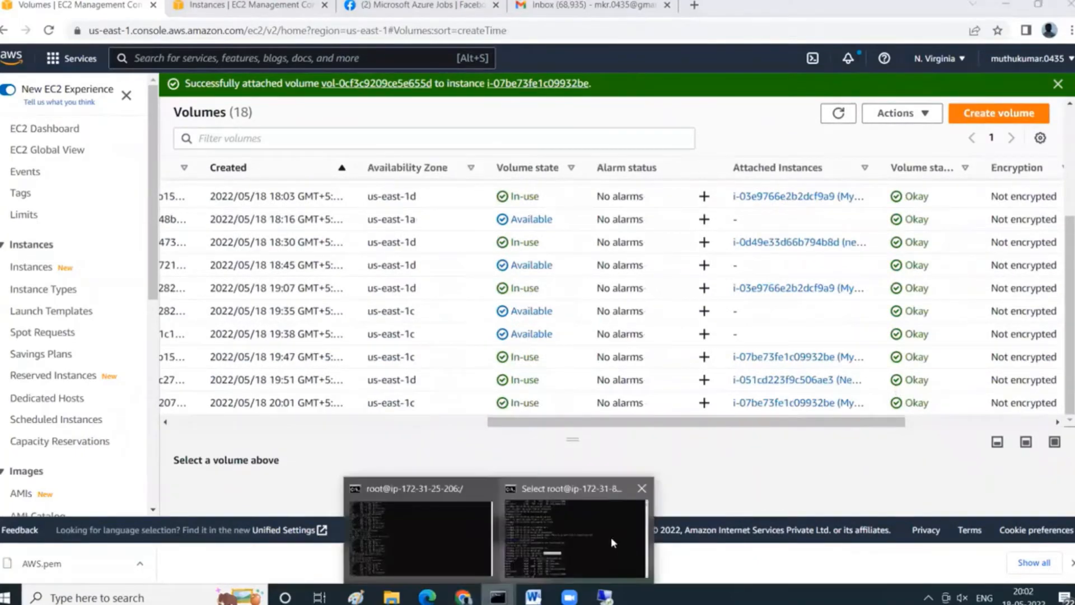
left_click(613, 542)
scroll(621, 346, "up", 2)
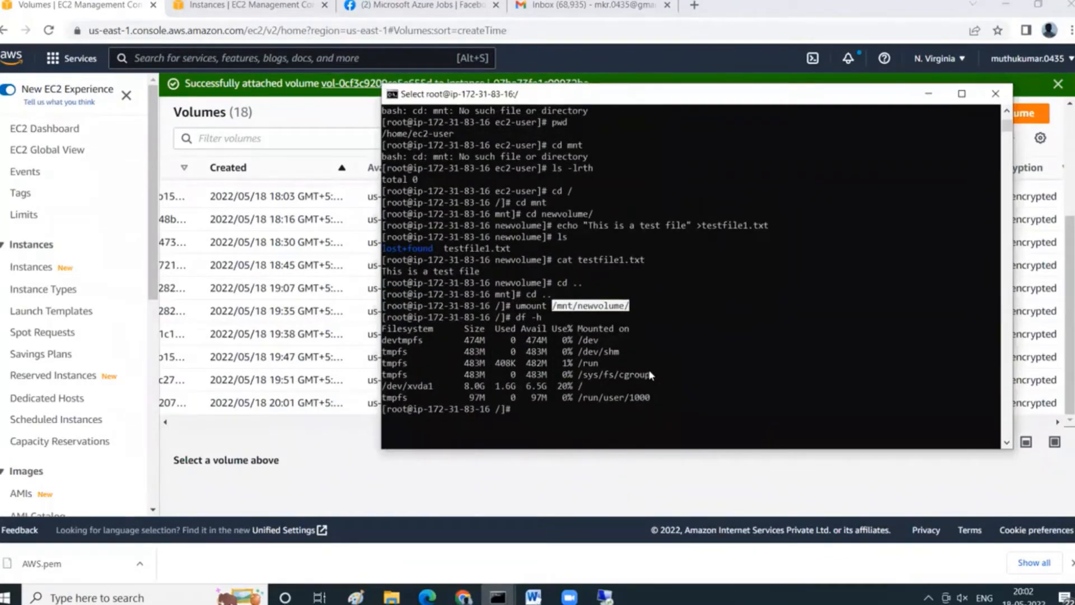
type("df -h")
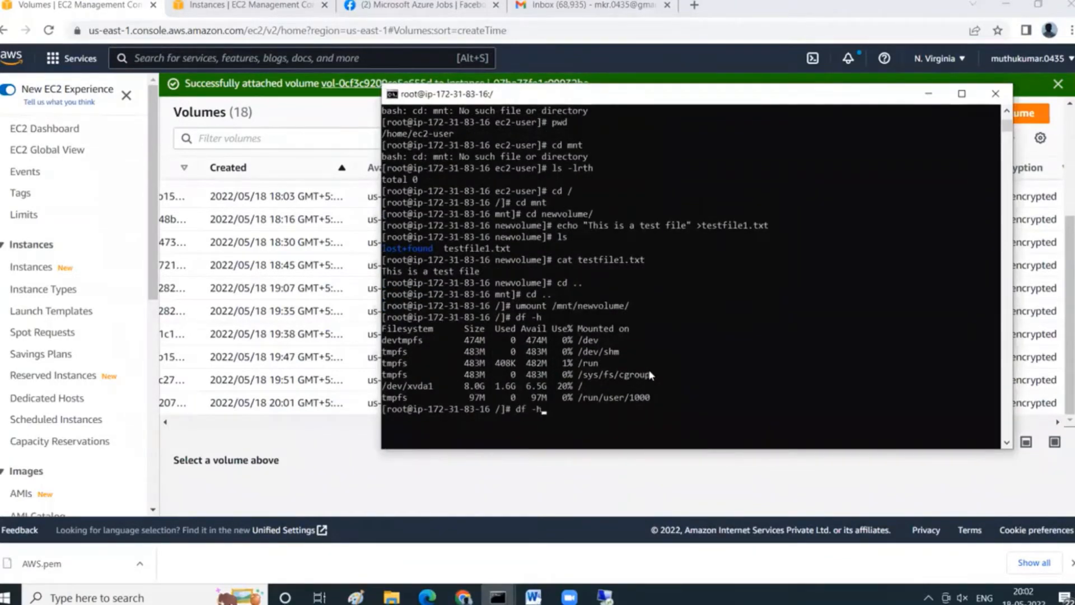
key("Return")
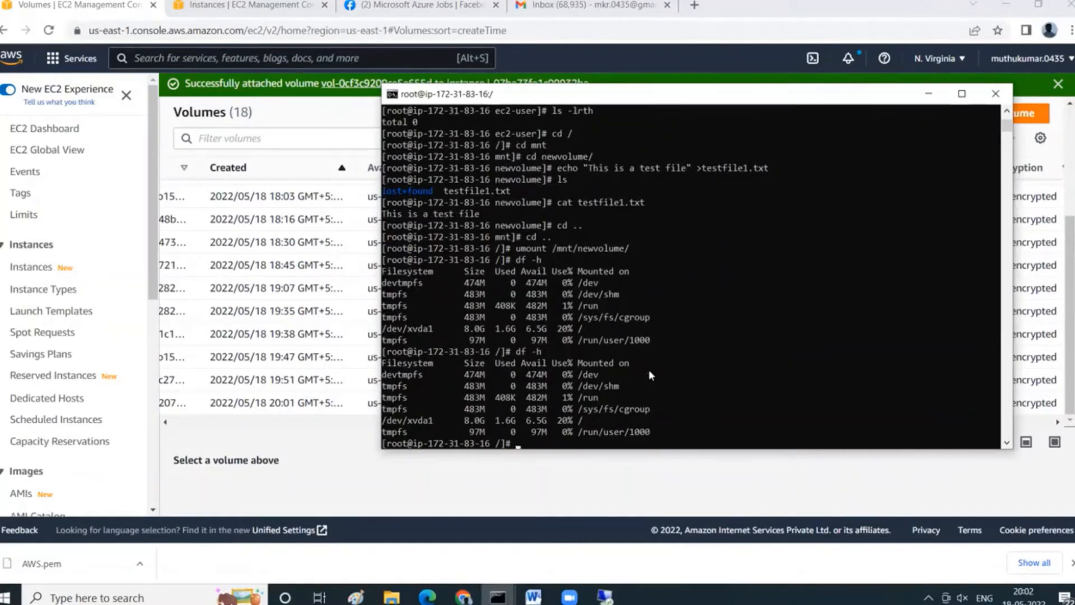
- List the instance's block devices with lsblk in the root shell
type("mount")
key("BackSpace")
key("BackSpace")
key("BackSpace")
key("BackSpace")
key("BackSpace")
type("lsblk")
key("Return")
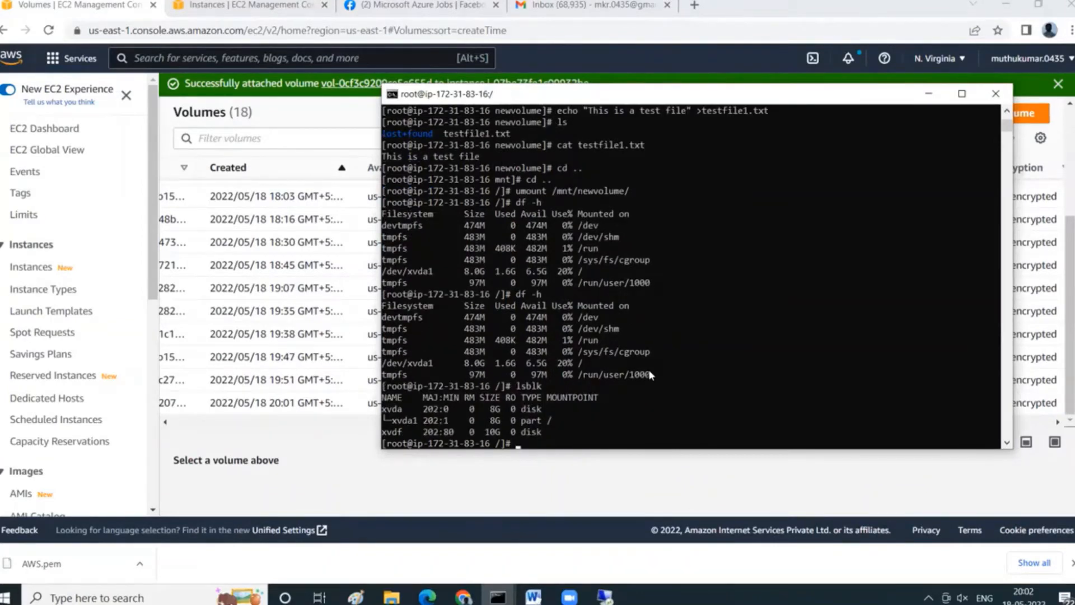
- Try to mount /dev/xcdf at /mnt/newvolume1
type("mount /dev")
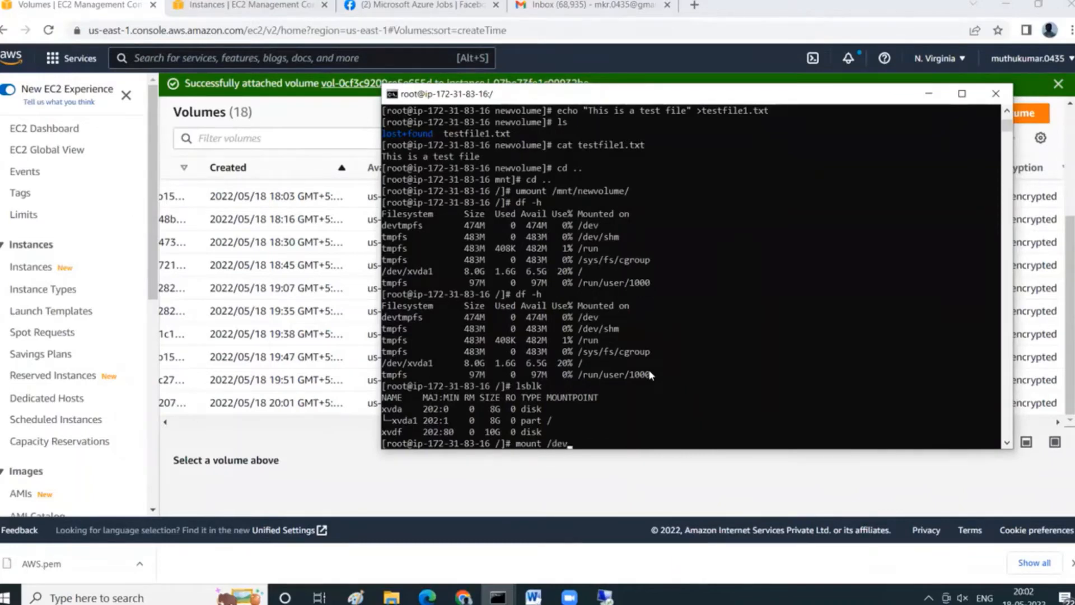
type("/xcdf /n")
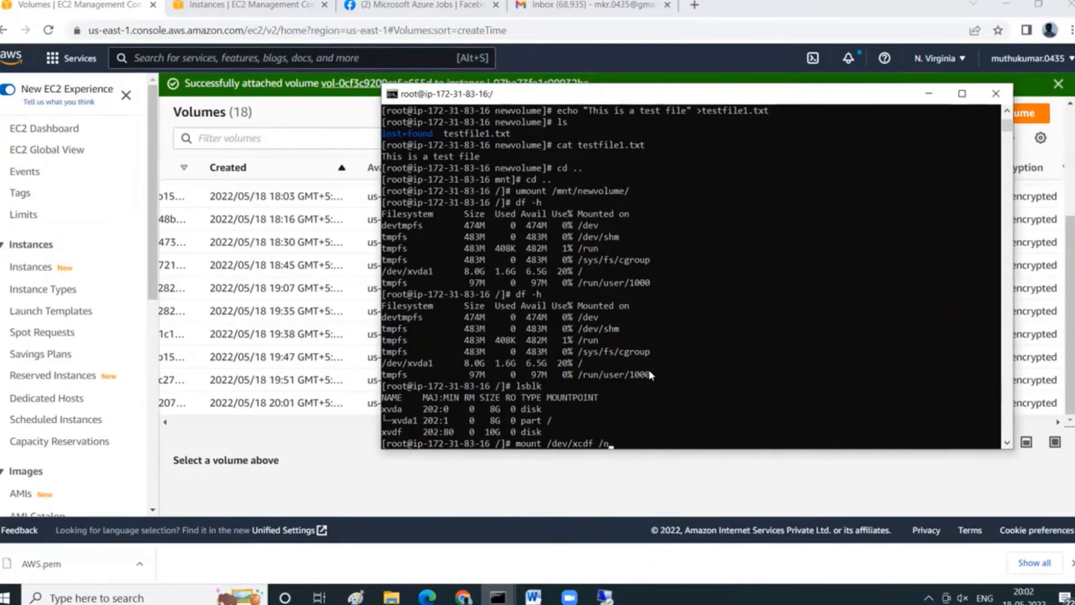
key("BackSpace")
type("mnt/")
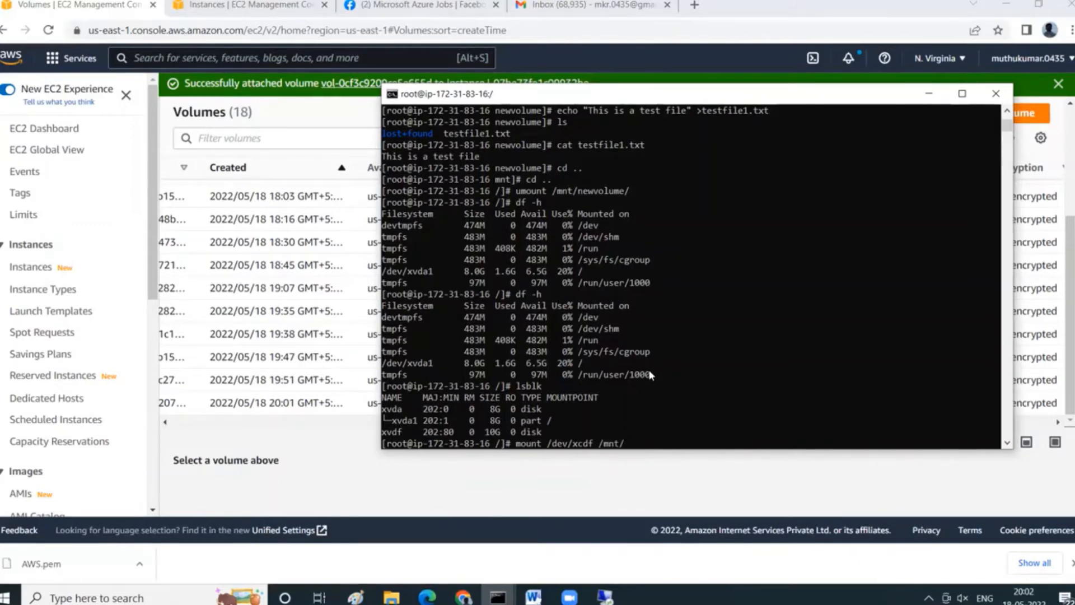
type("newvolume")
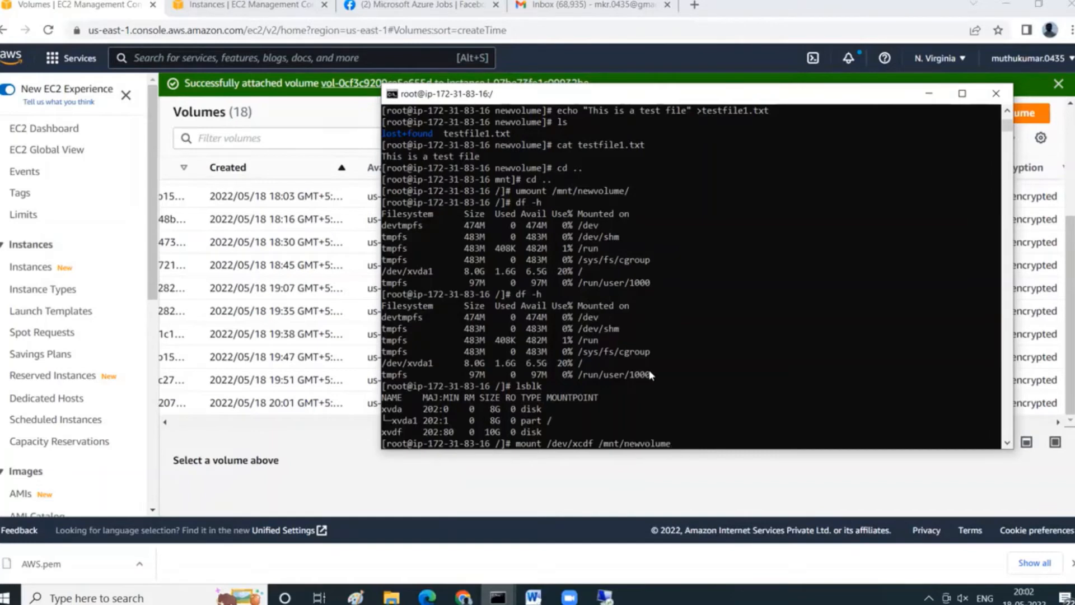
type("1")
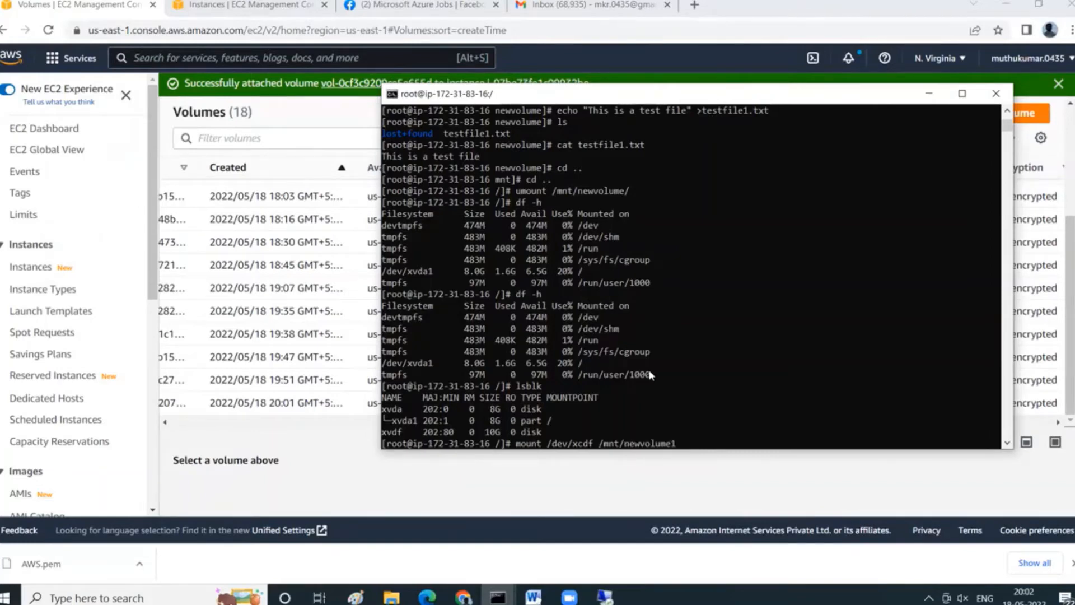
key("Return")
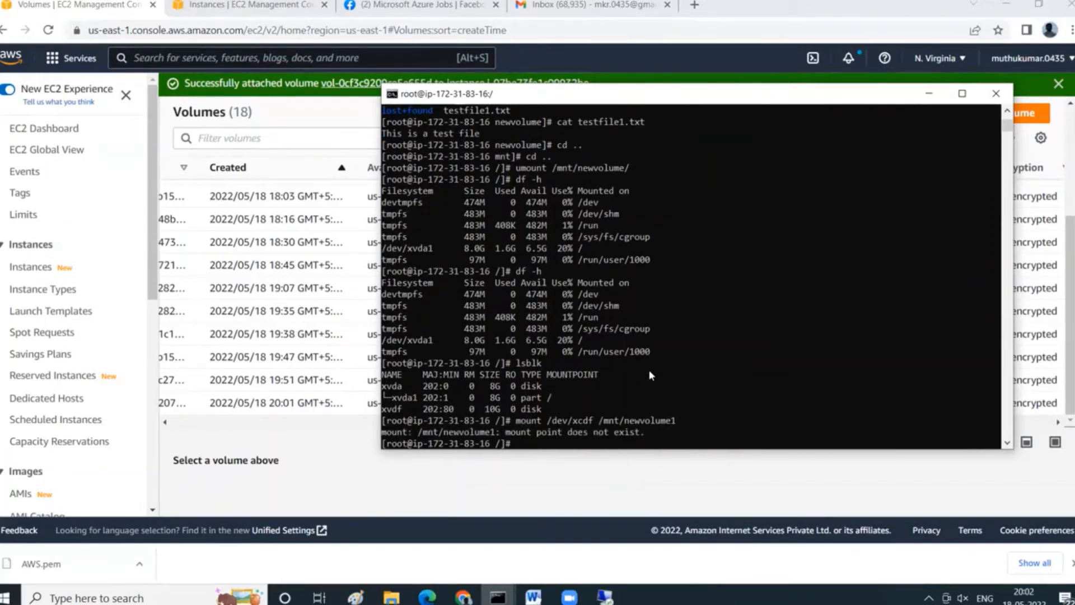
- Create the mount point directory /mnt/newvolume1
type("mkdir /mnt/n")
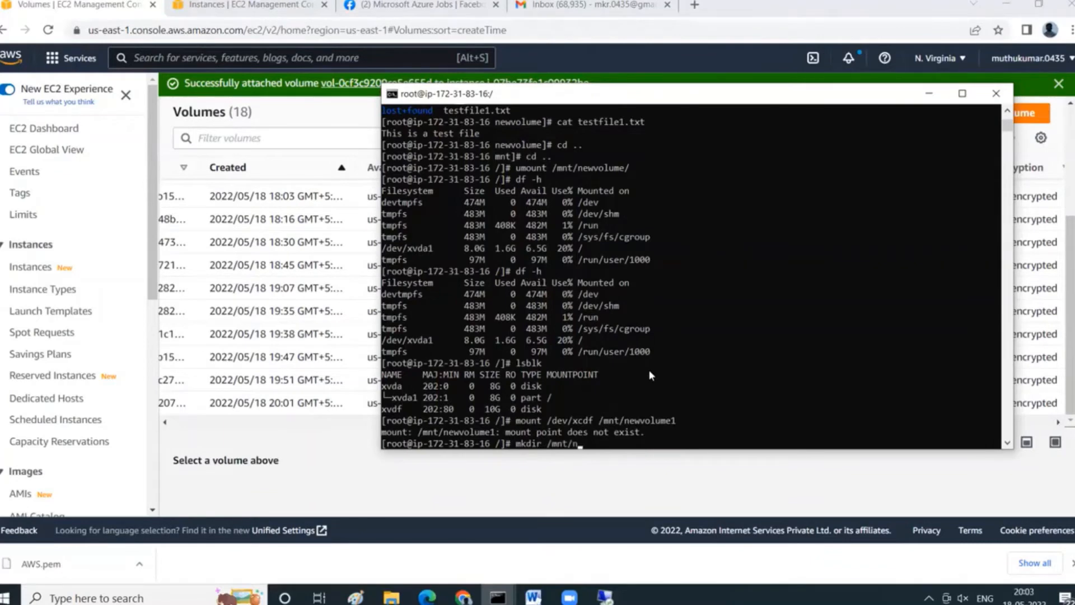
type("ewvolume1")
key("Return")
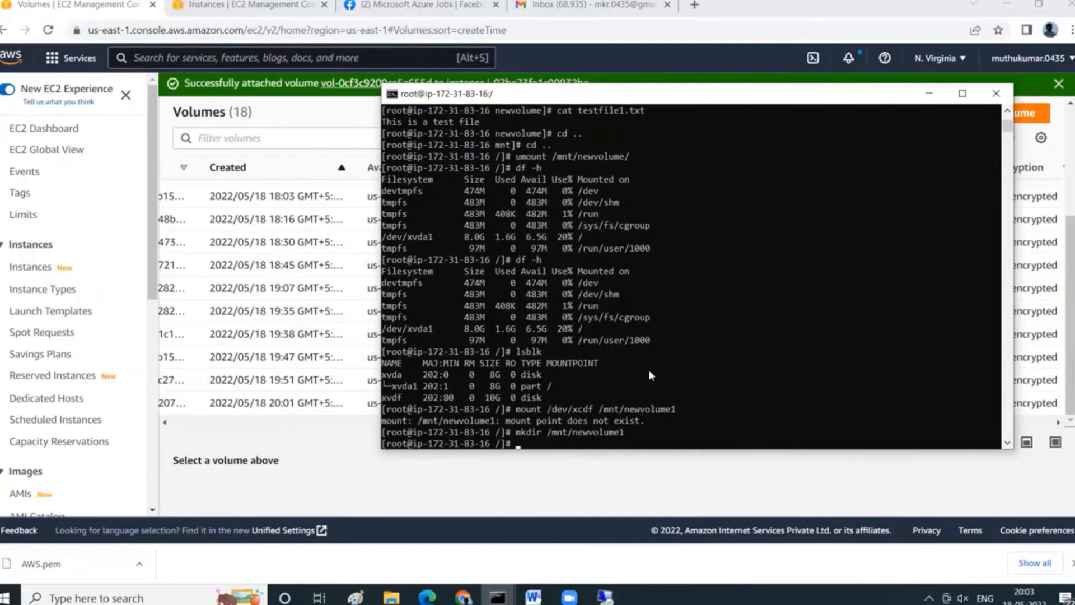
- Retry the earlier mount command for /dev/xcdf with /mnt/newvolume1 as the mount point
key("Up")
key("Up")
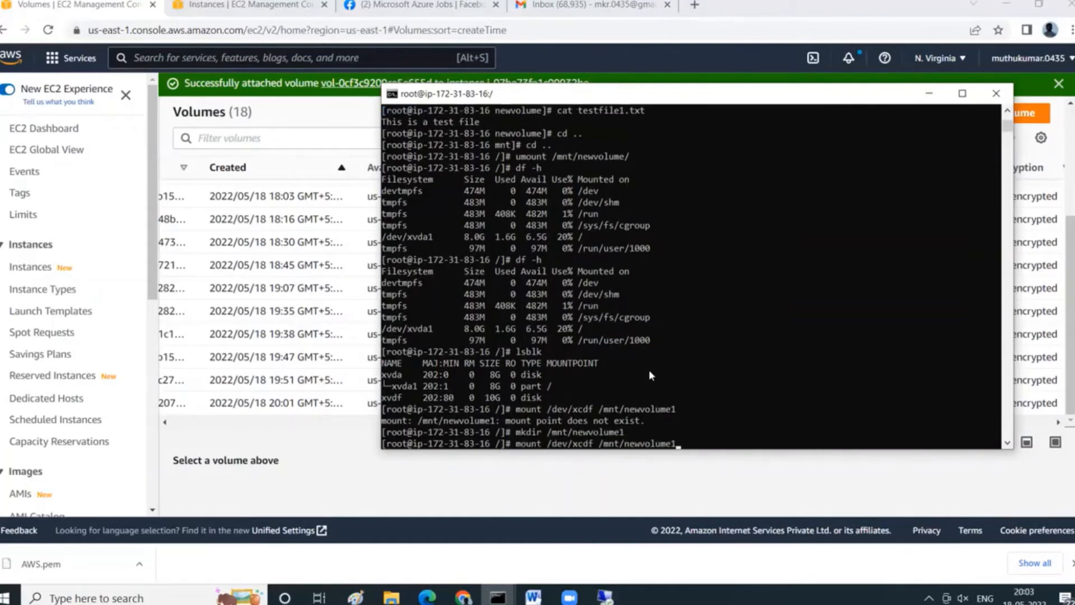
key("Return")
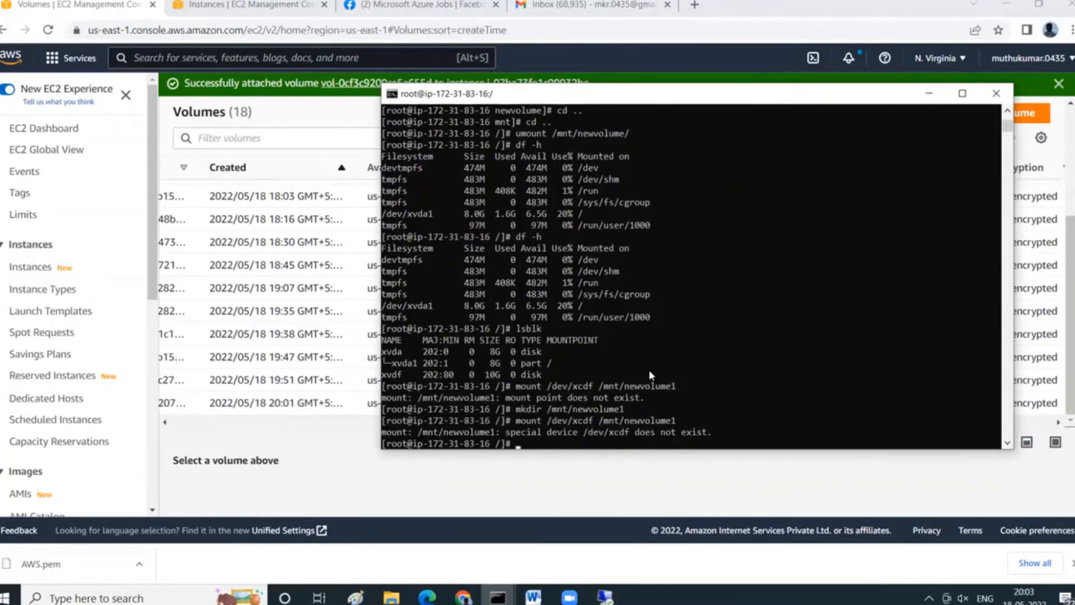
- Correct the device name in the previous mount command to /dev/xvdf and mount it at /mnt/newvolume1
key("Up")
key("Left")
key("Left")
key("Left")
key("Left")
key("Left")
key("Left")
key("Left")
key("Left")
key("Left")
key("Left")
key("Left")
key("Left")
key("Left")
key("Left")
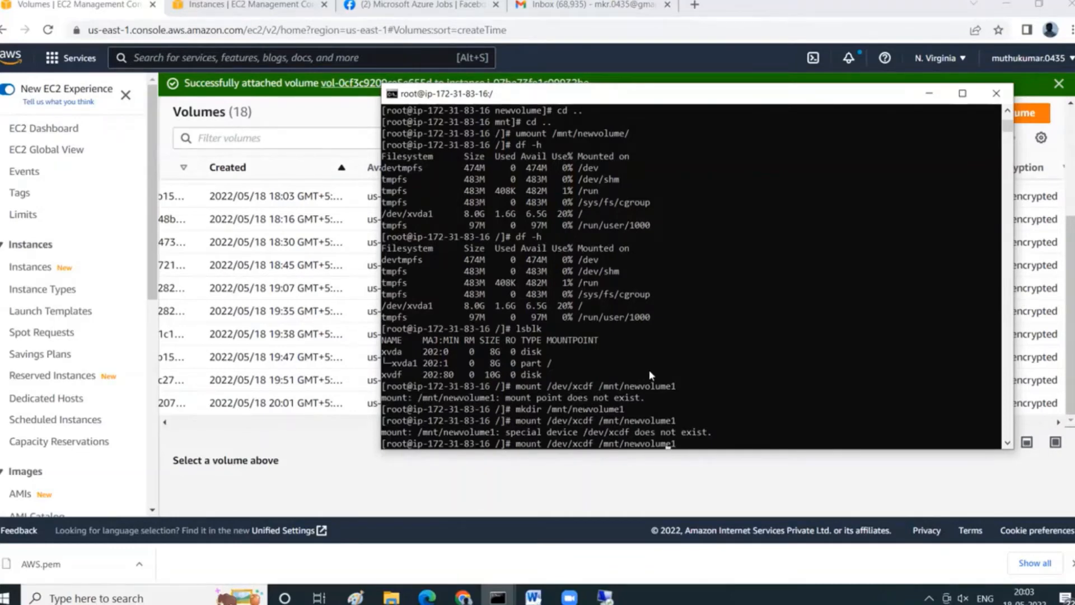
key("Left")
key("Left")
key("Left")
key("Left")
key("BackSpace")
type("v")
key("Return")
- Check the mounted filesystems with df -h, looking at the mount point of /dev/xvdf
type("df-")
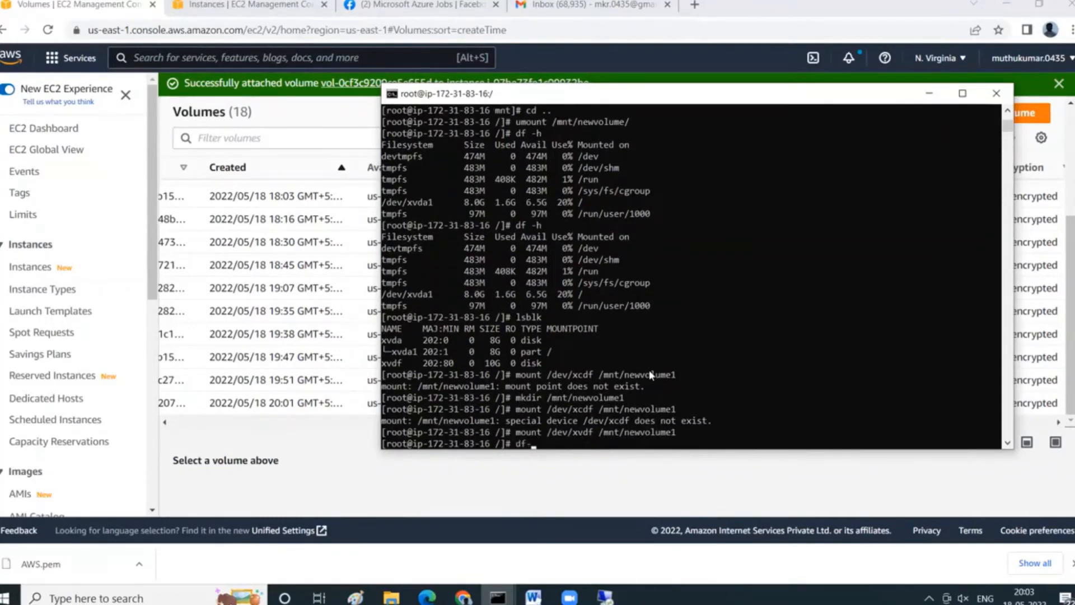
key("BackSpace")
type("-h")
key("Return")
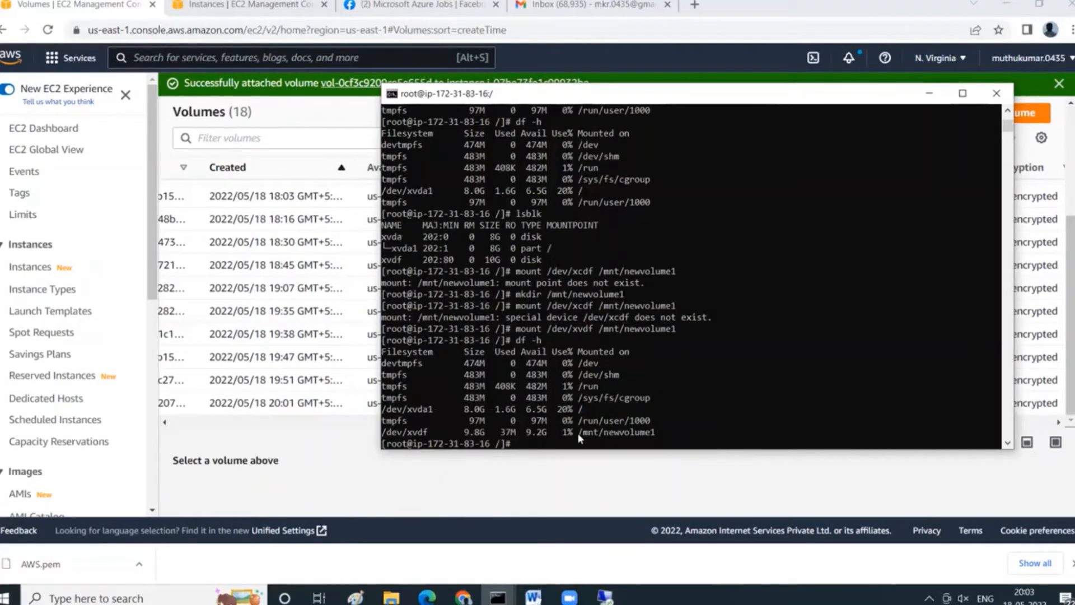
left_click_drag(578, 432, 655, 432)
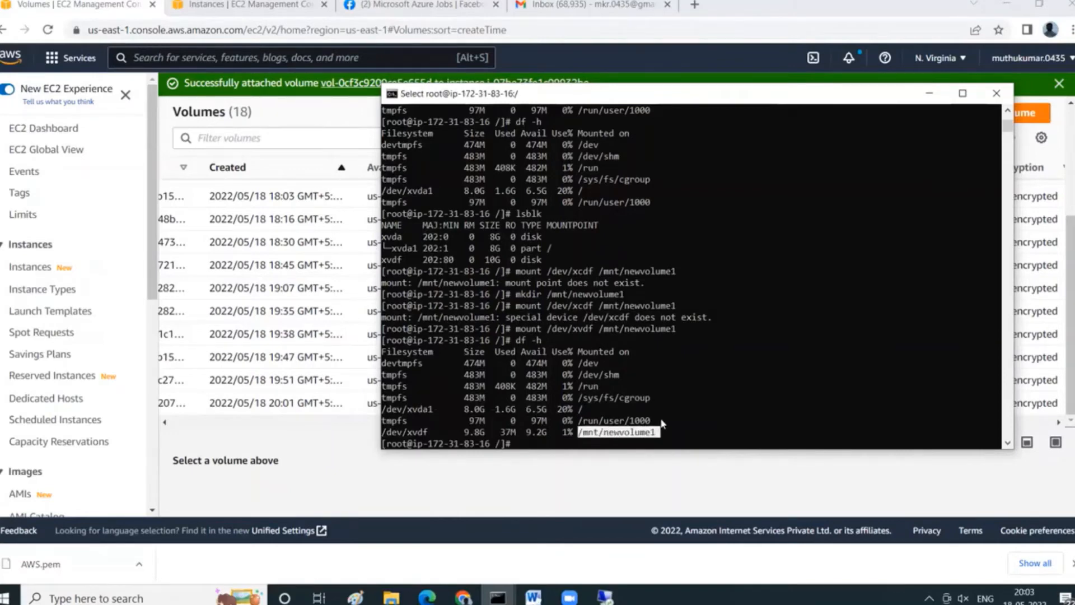
left_click(668, 432)
key("Escape")
- Change into /mnt/newvolume1, copying the path from the df output
type("cd")
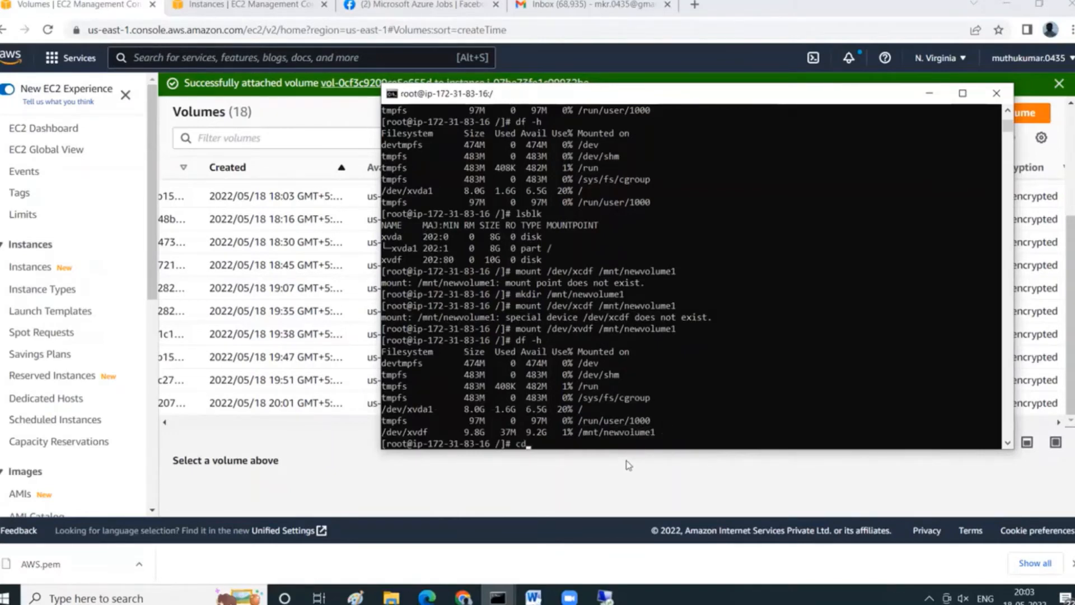
left_click_drag(578, 434, 636, 433)
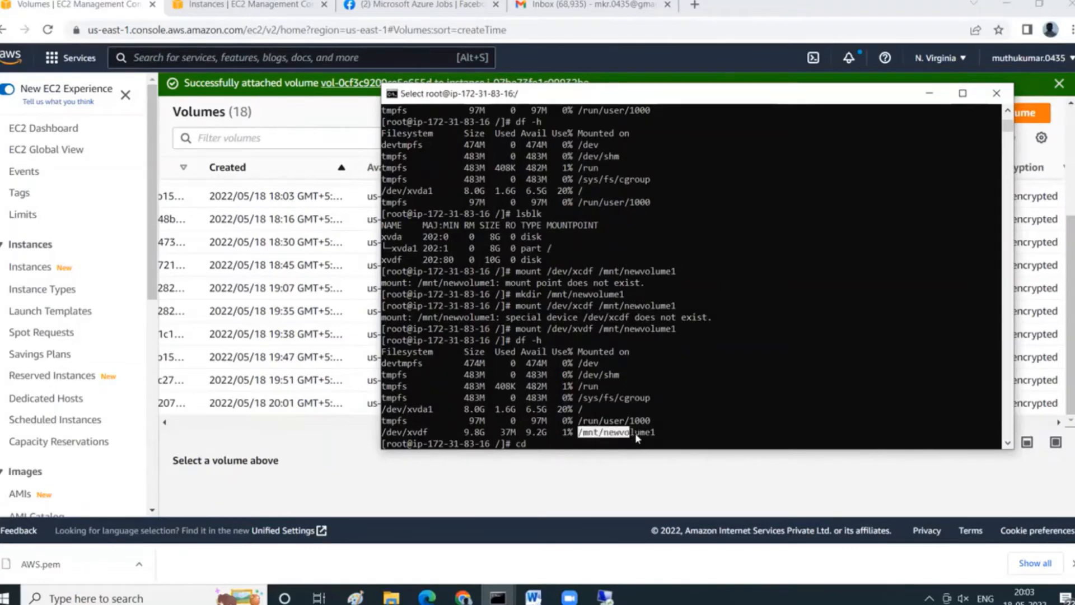
right_click(652, 437)
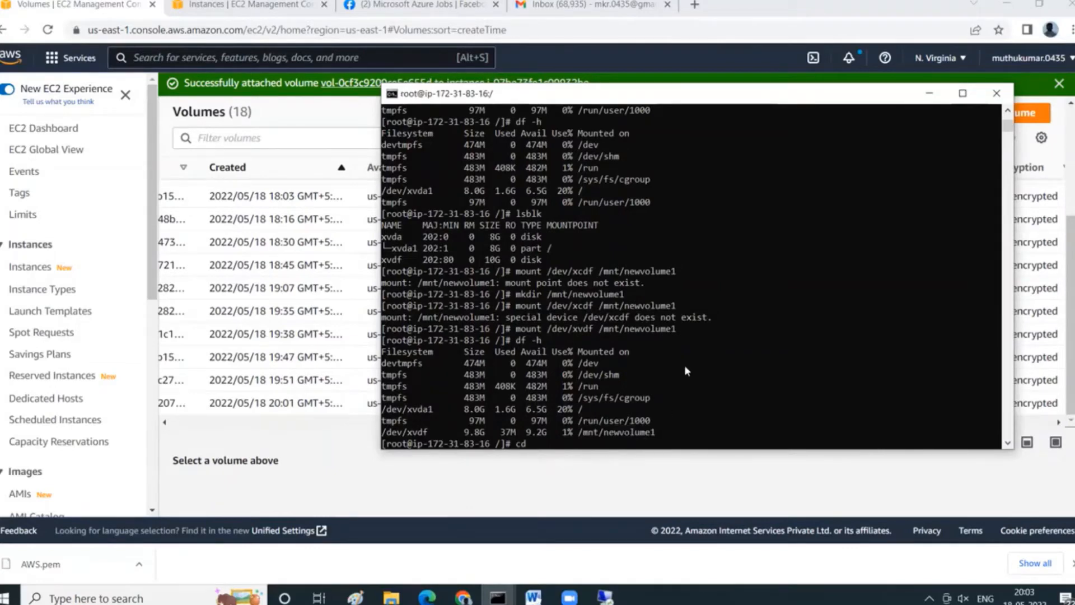
right_click(684, 365)
key("Return")
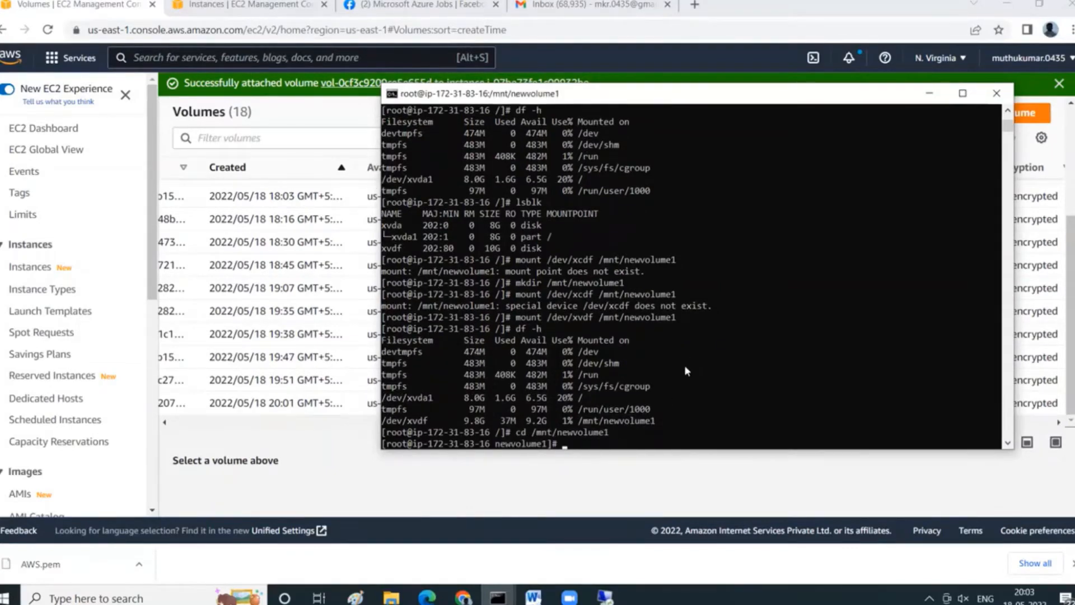
- List the files on the mounted volume and display the contents of testfile1.txt
type("ls")
key("Return")
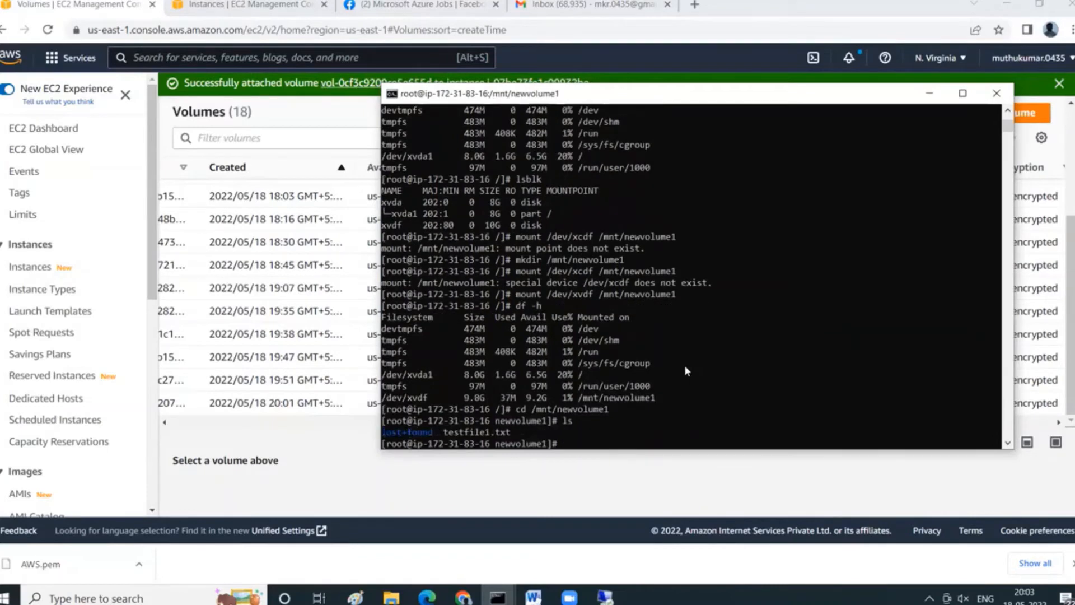
type("cat testf")
key("Tab")
key("Return")
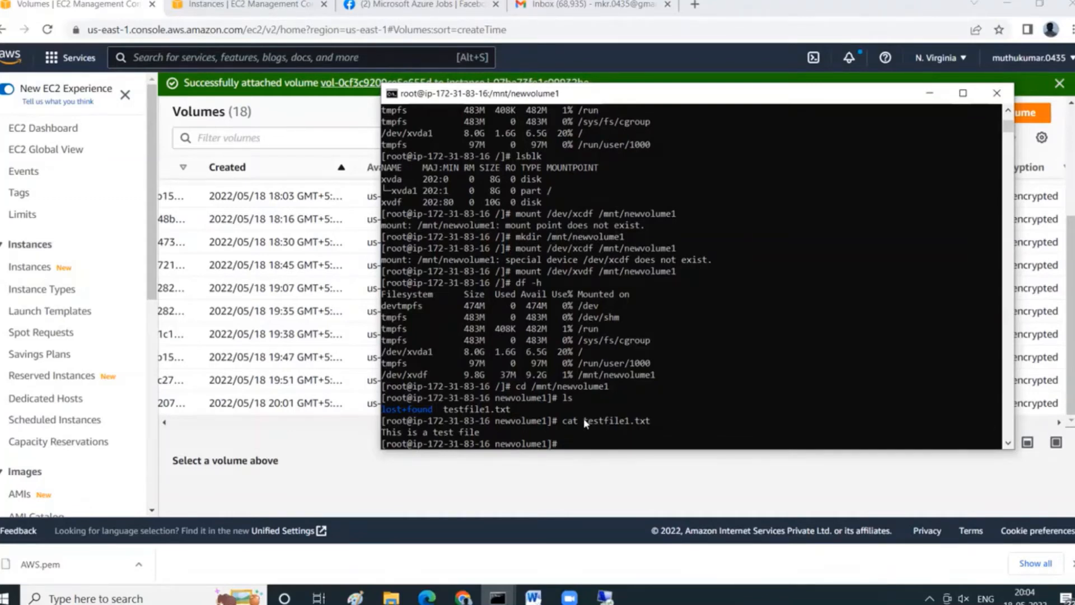
left_click_drag(583, 420, 649, 421)
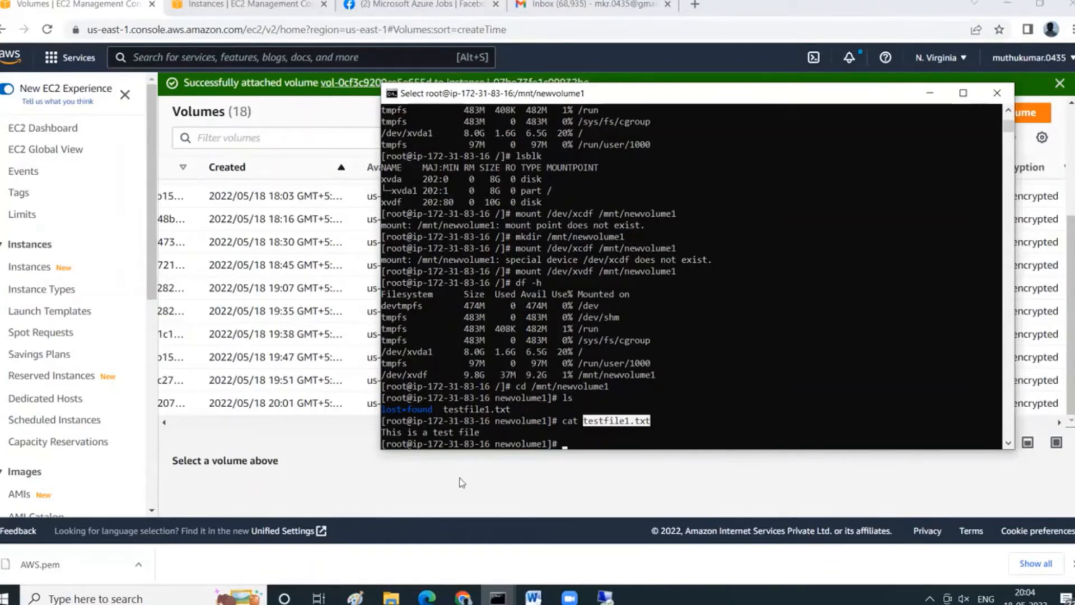
- Switch to the EC2 console in the browser, open the instances list and select the Windows10 instance
left_click(397, 487)
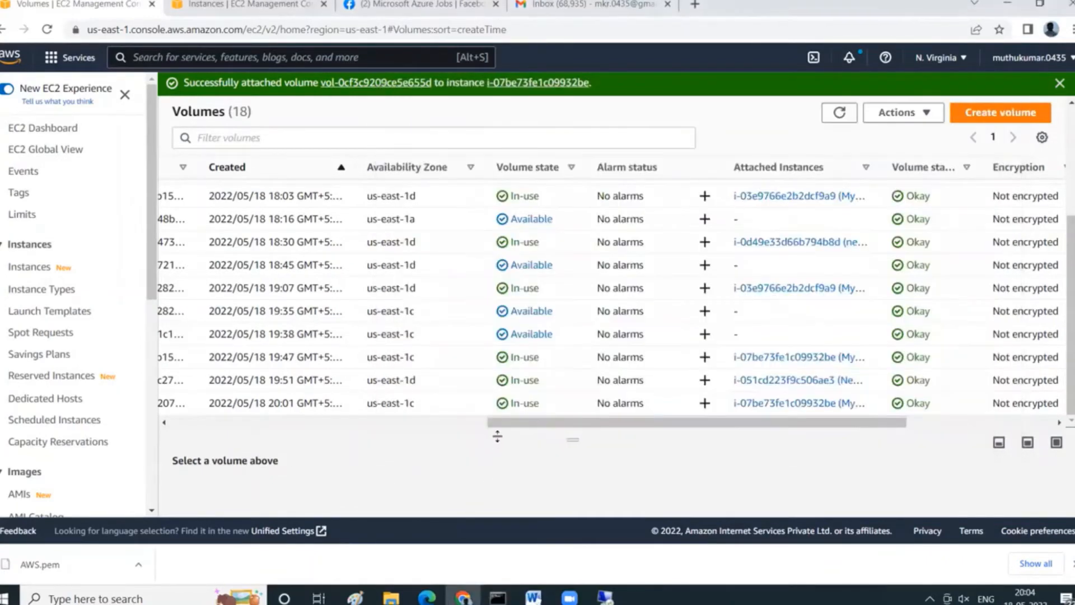
scroll(267, 429, "left", 2)
scroll(267, 430, "left", 4)
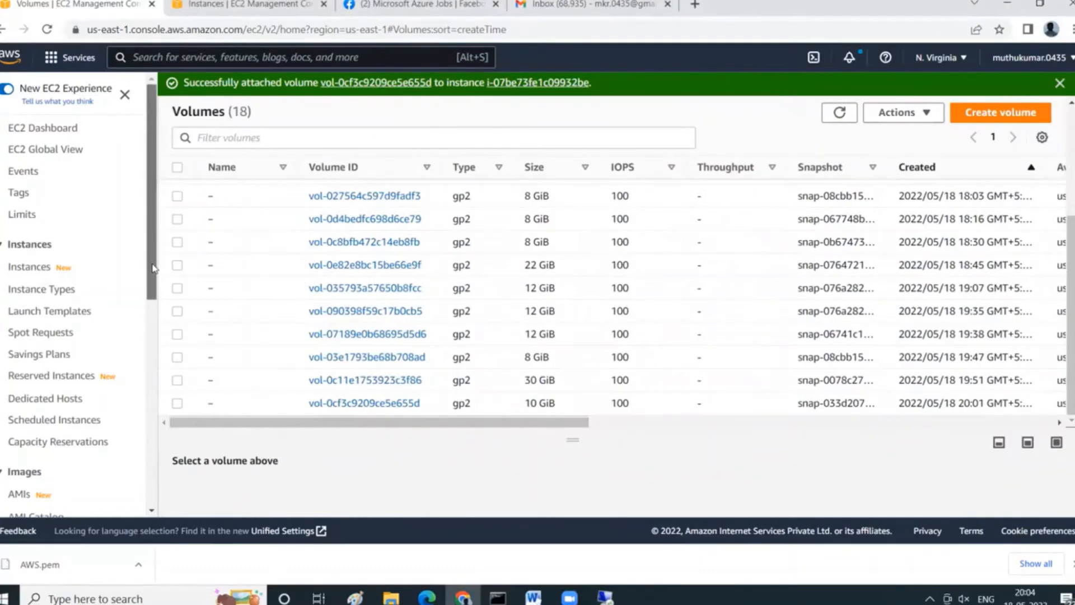
left_click(15, 269)
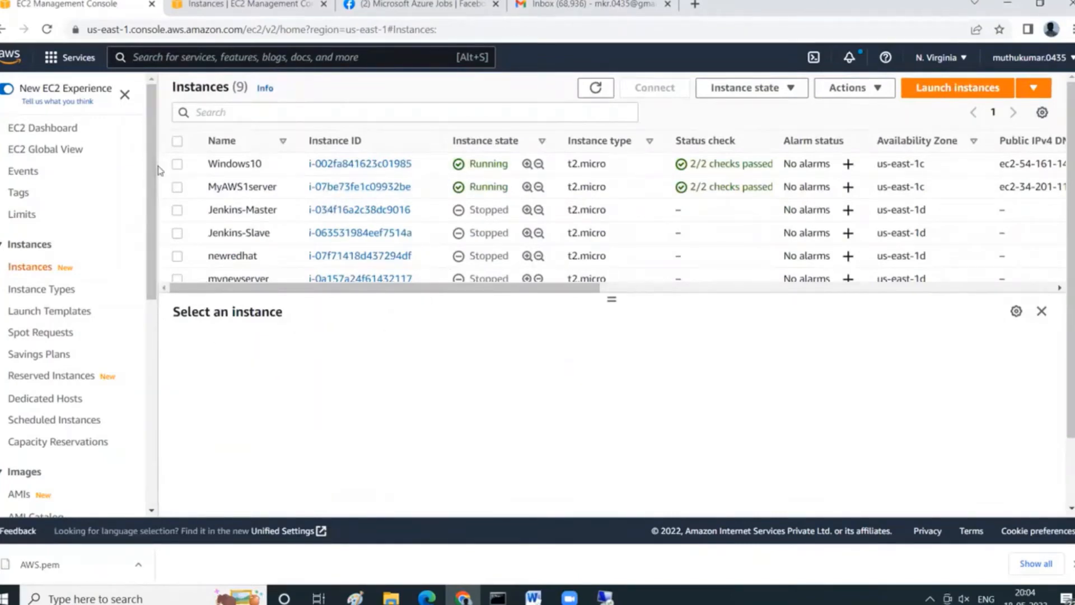
left_click(177, 163)
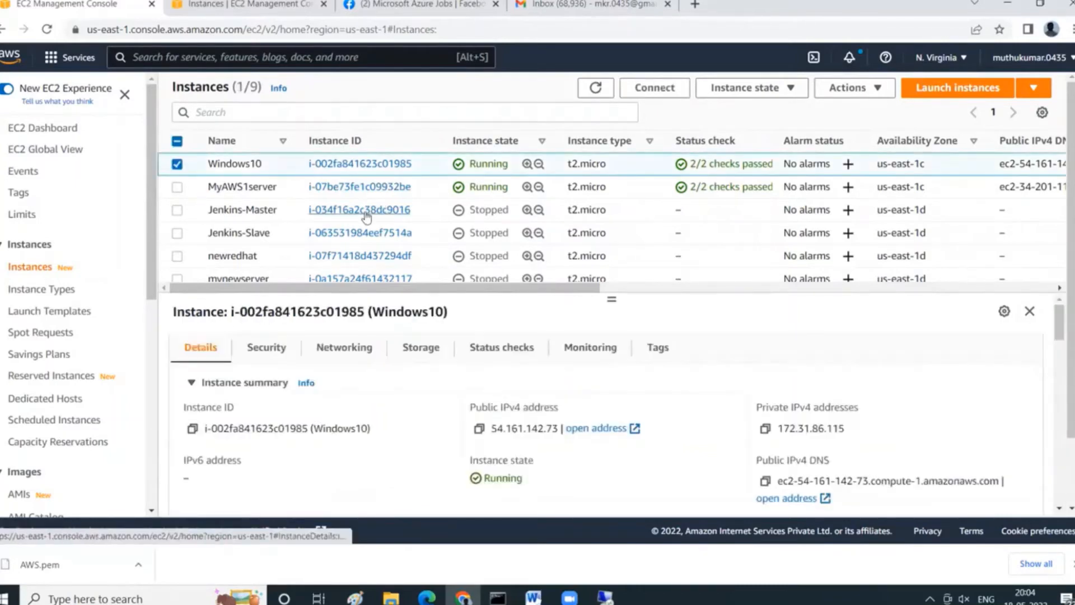
- Start creating a new EBS volume from the Volumes page and set its size to 10 GiB
scroll(62, 372, "down", 5)
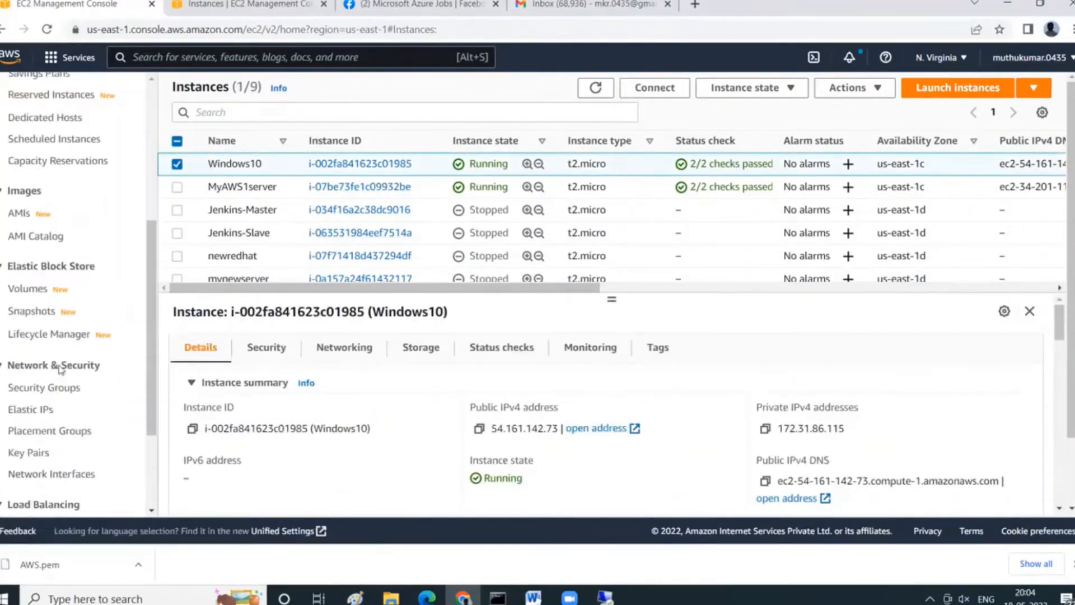
left_click(29, 283)
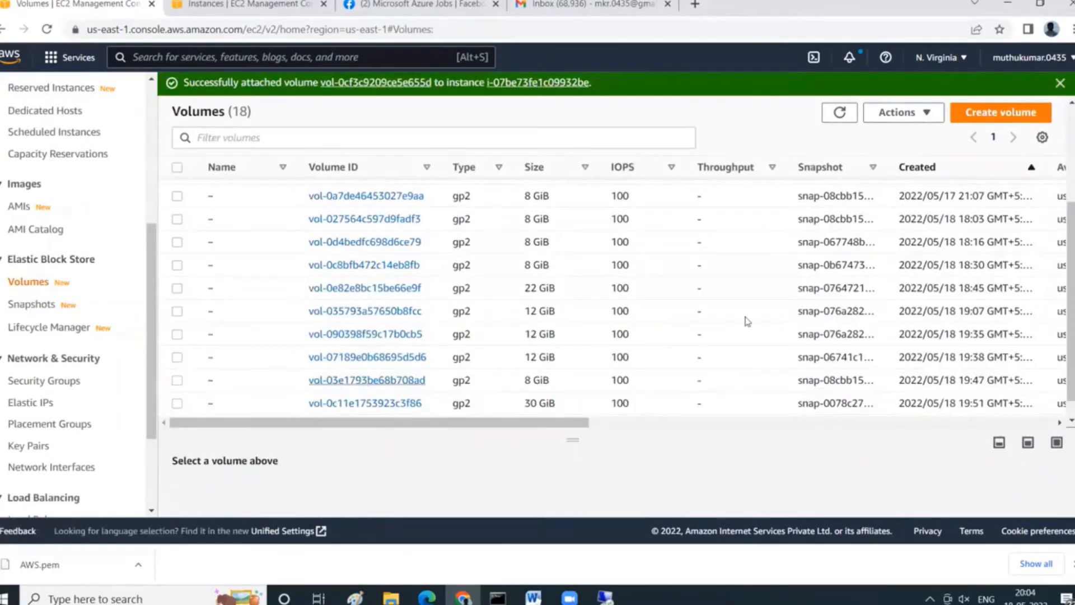
left_click(995, 118)
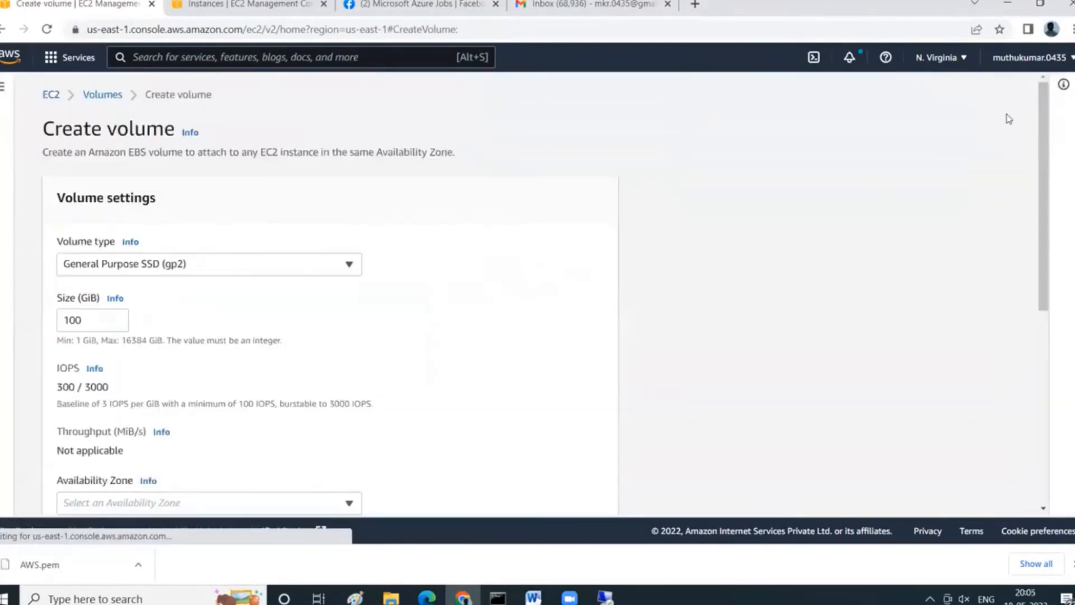
left_click(93, 319)
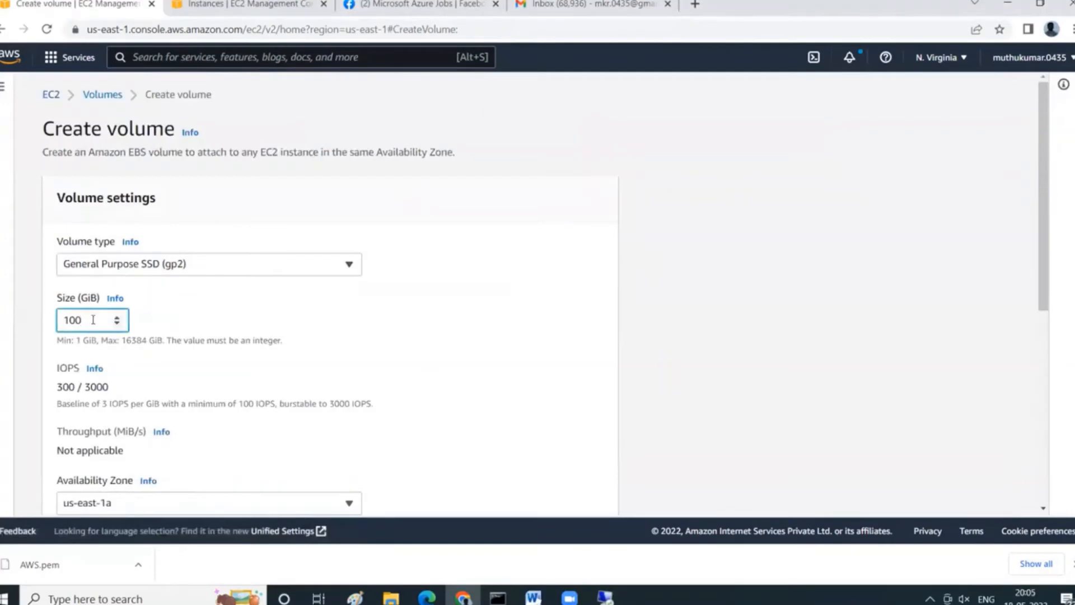
left_click(318, 398)
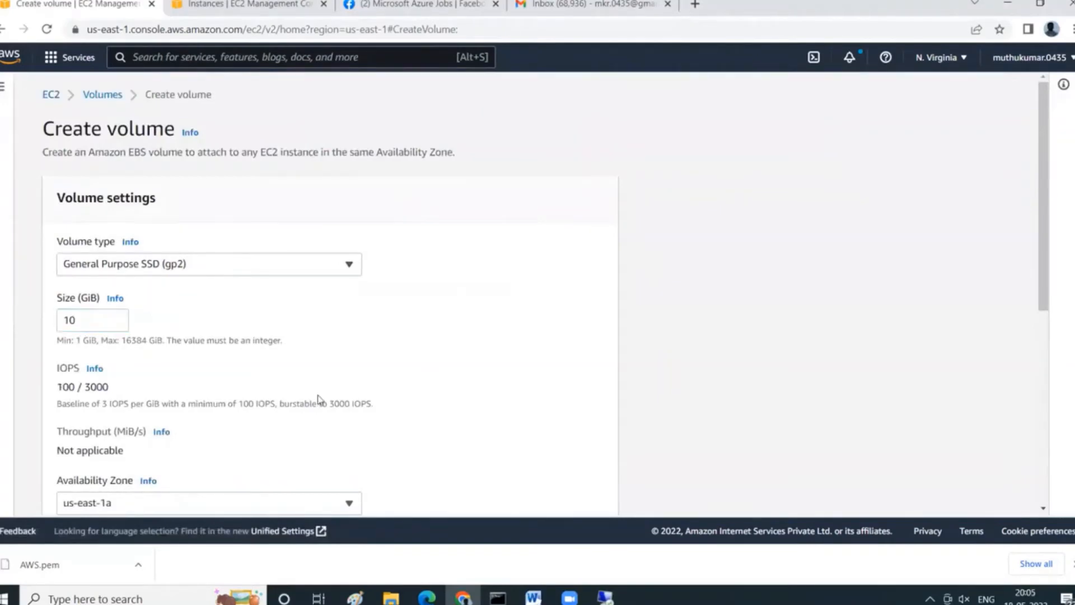
- Set the new volume's availability zone to us-east-1c and create the volume
scroll(315, 405, "down", 2)
left_click(298, 358)
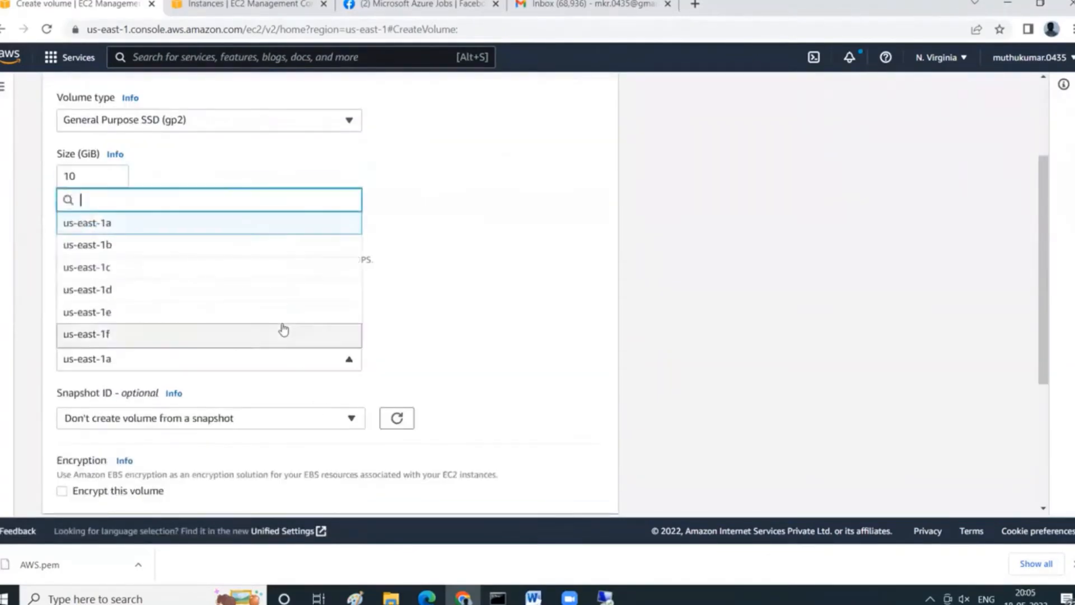
left_click(139, 273)
scroll(440, 352, "down", 3)
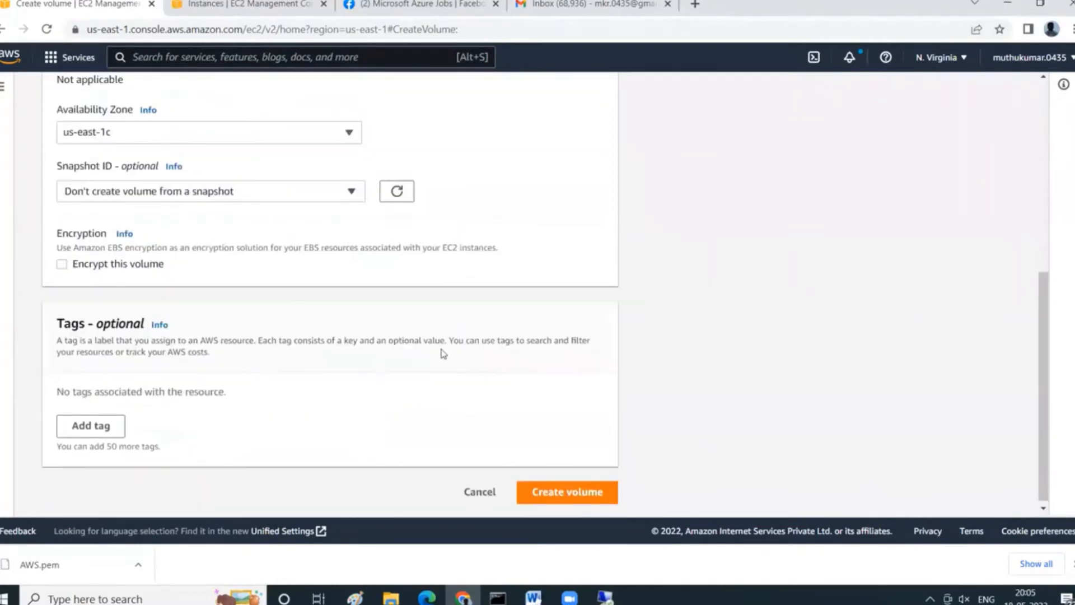
left_click(573, 484)
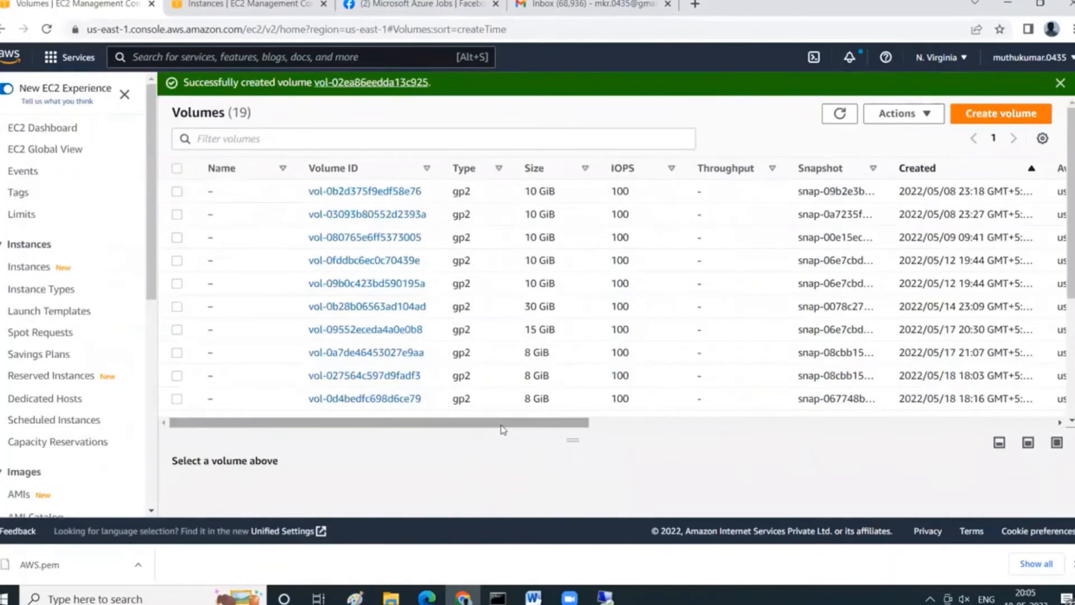
- Open the connection page of the Windows10 instance and show its RDP client details
left_click(32, 267)
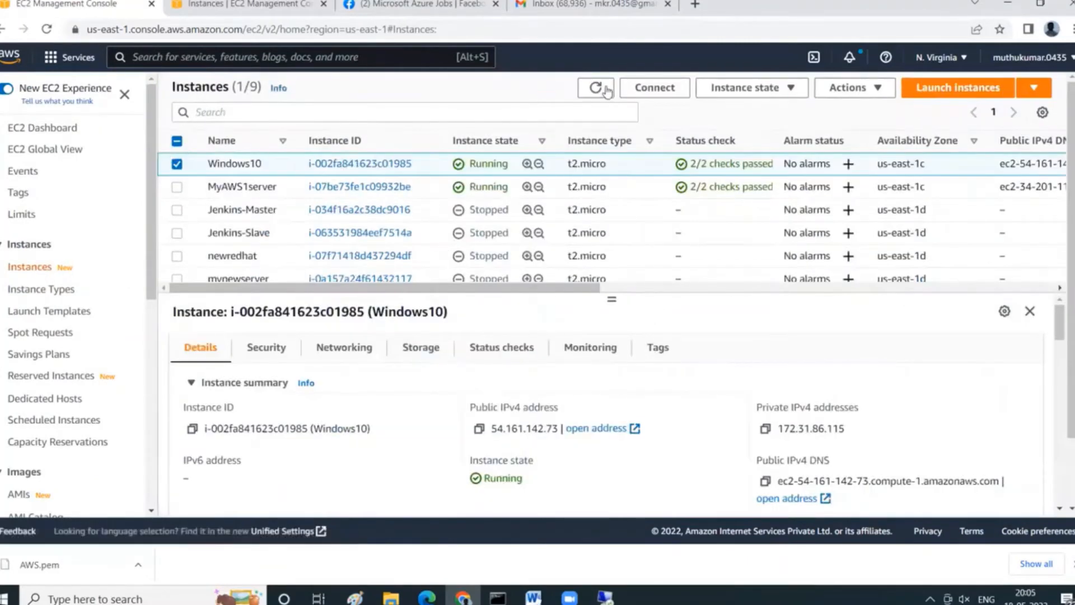
left_click(641, 90)
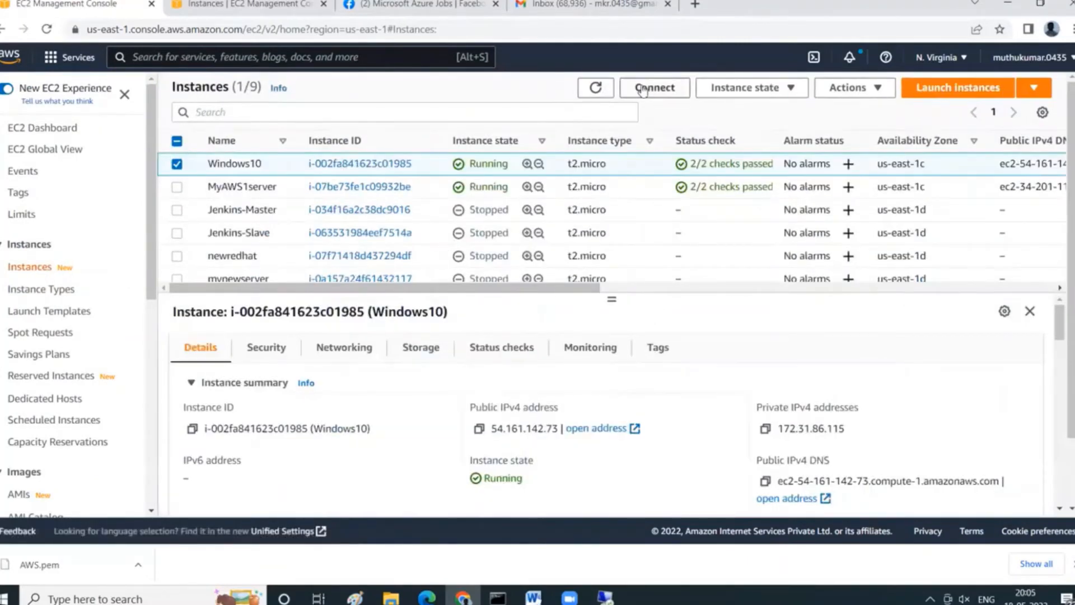
left_click(201, 207)
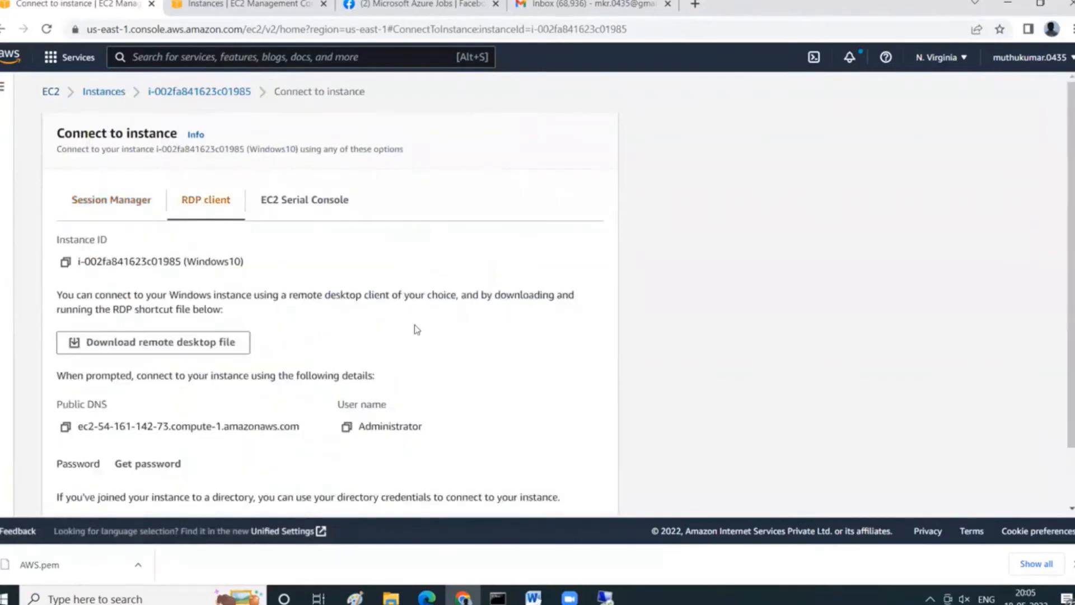
scroll(465, 361, "down", 2)
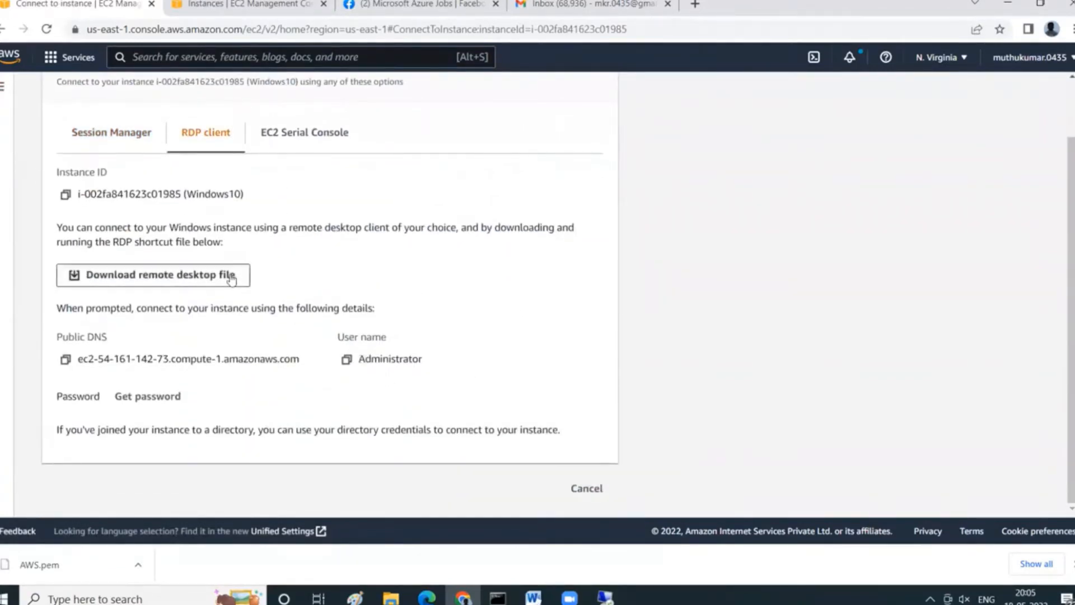
scroll(224, 425, "up", 2)
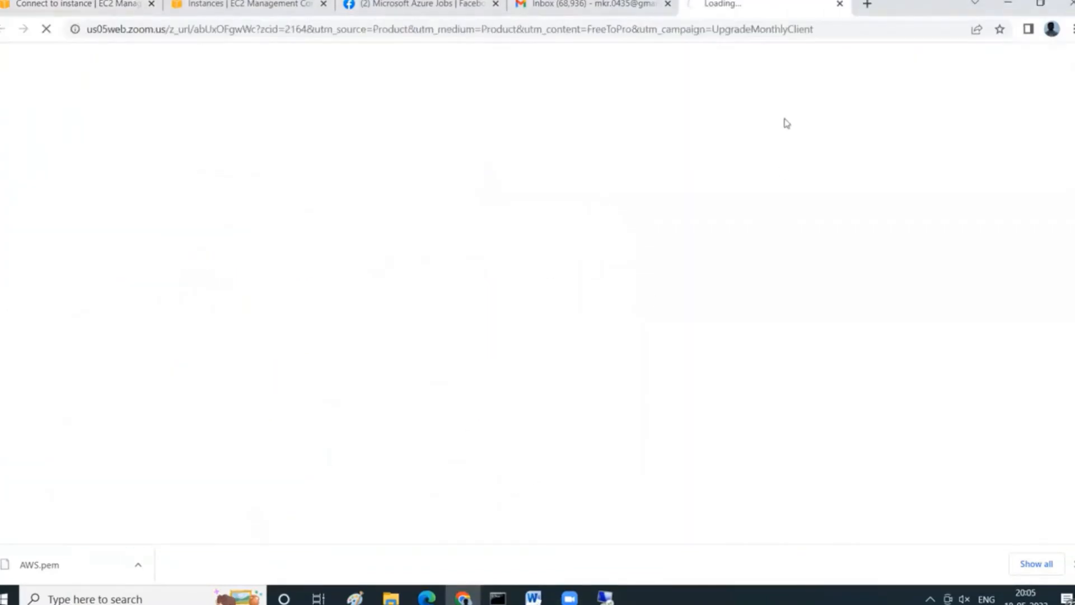
- Close the stray Zoom page and return to the RDP client details of the Windows10 instance
left_click(839, 5)
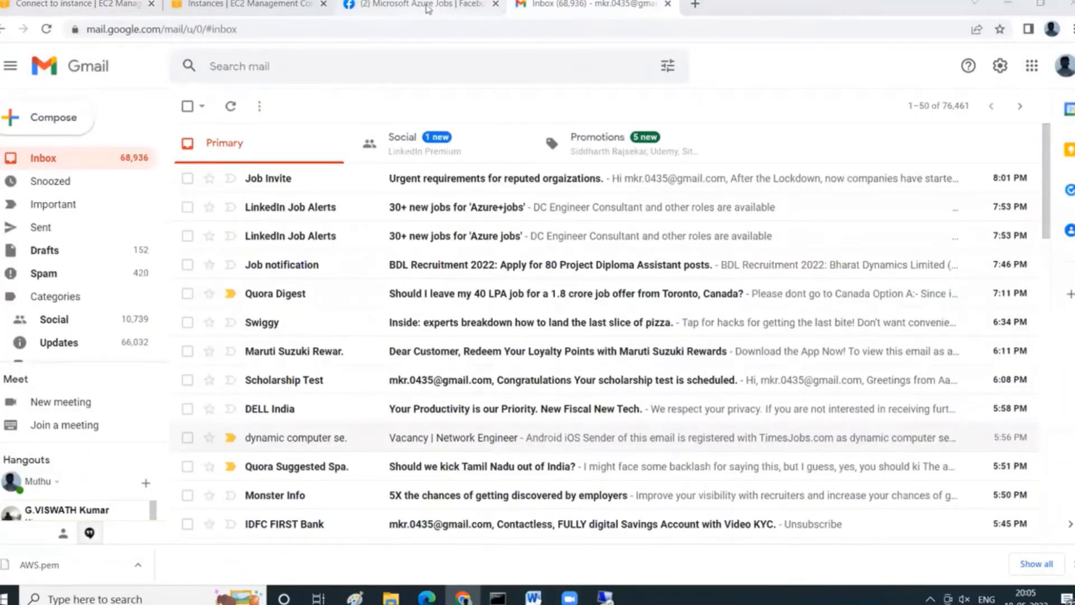
left_click(123, 6)
scroll(266, 353, "down", 2)
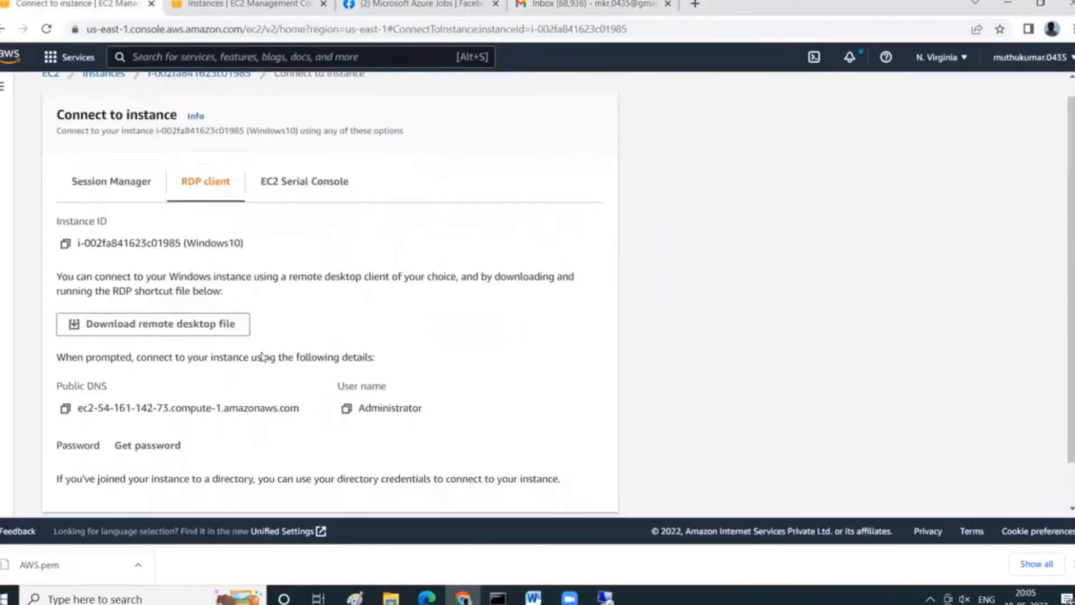
scroll(162, 61, "up", 2)
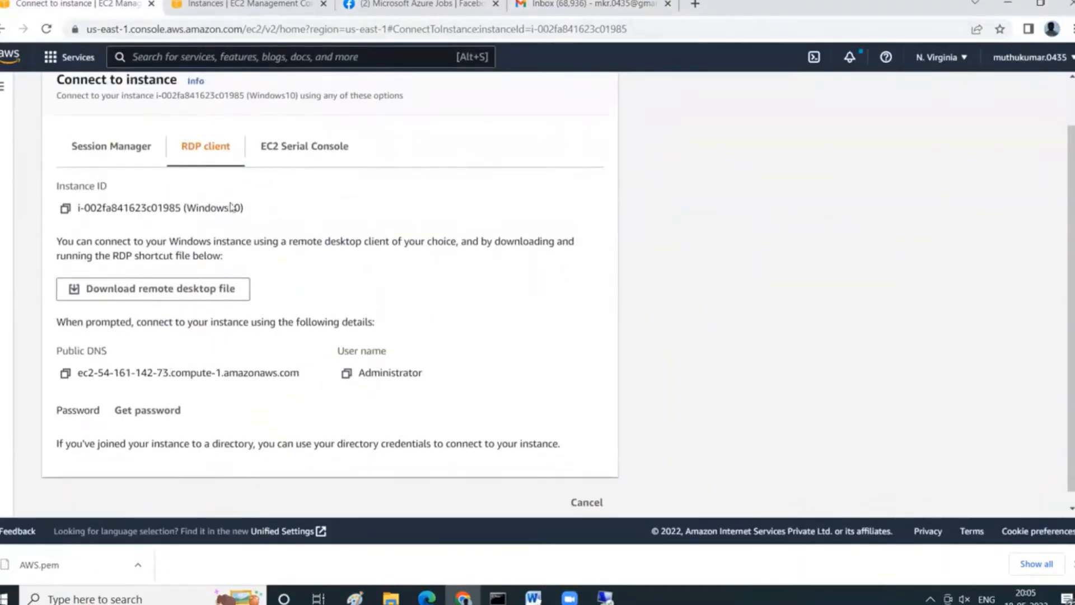
- Copy the public IPv4 address of the Windows10 instance and start a Remote Desktop connection to it
left_click(202, 91)
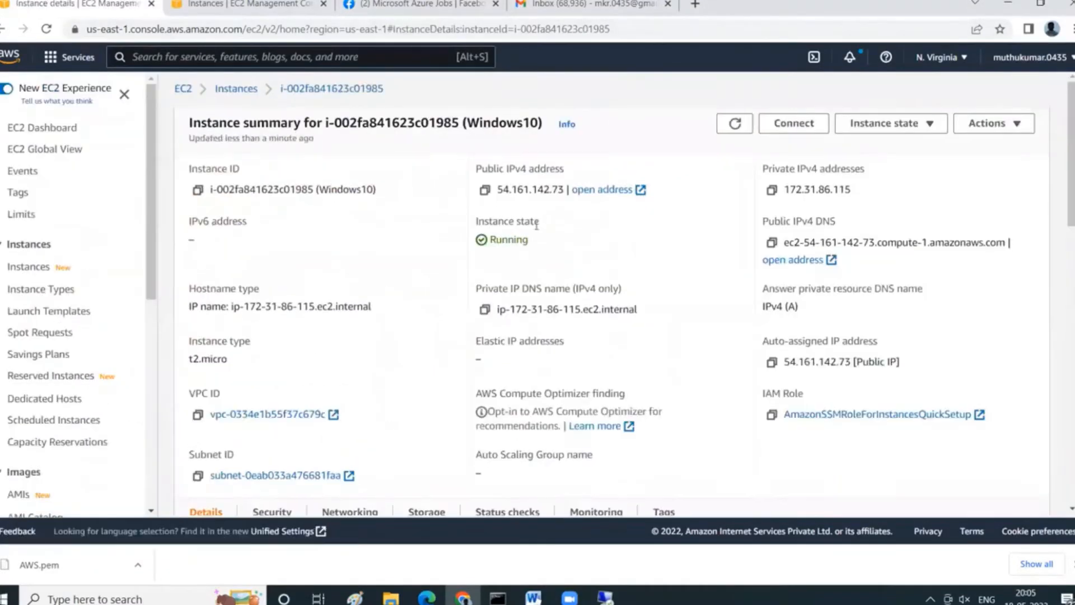
left_click(485, 190)
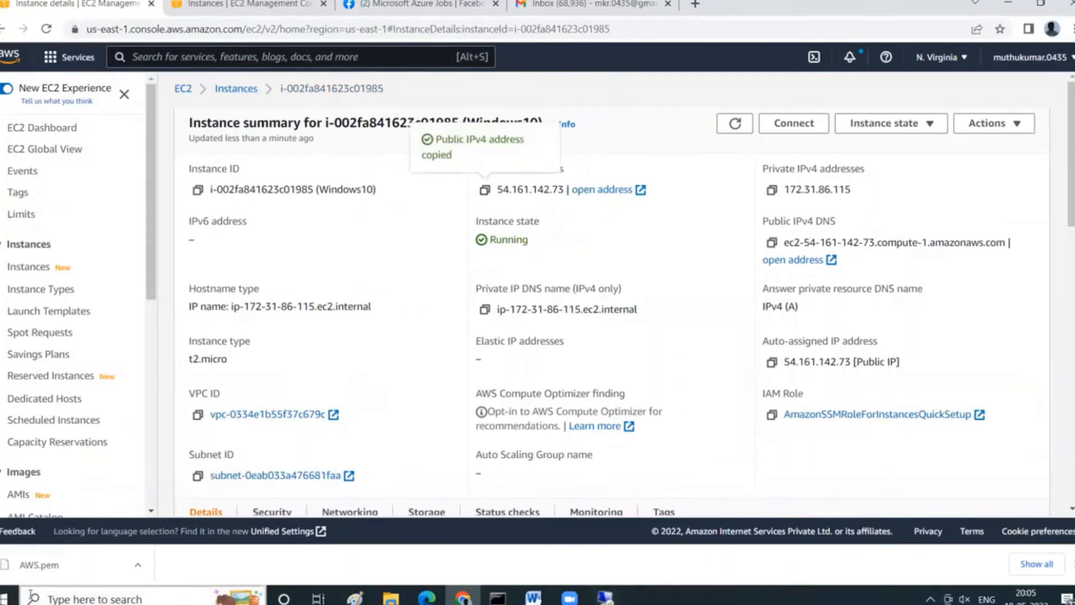
left_click(95, 598)
type("mst")
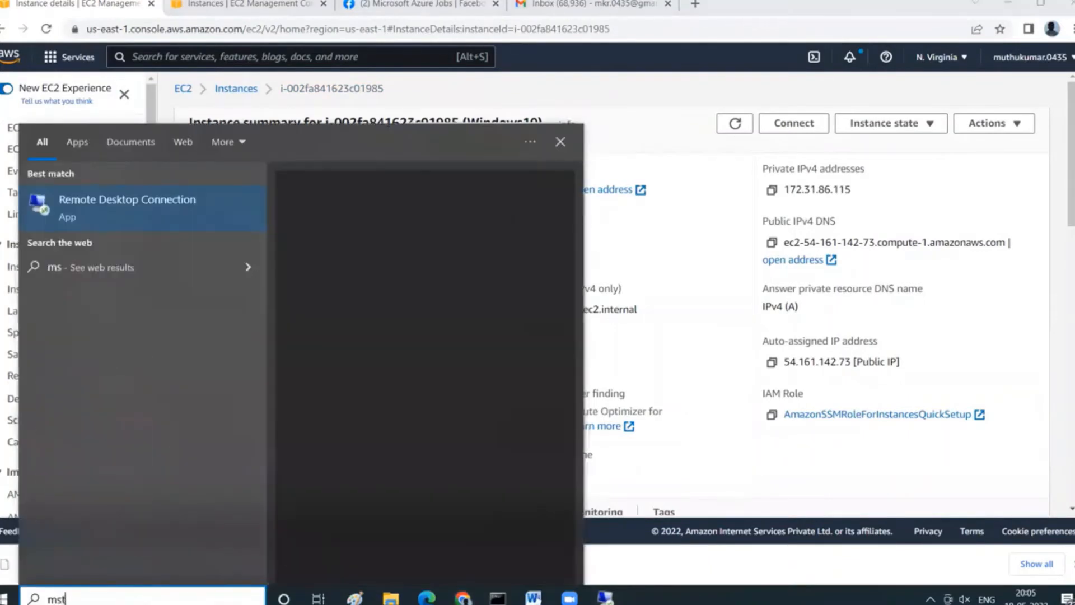
key("Return")
key("ctrl+v")
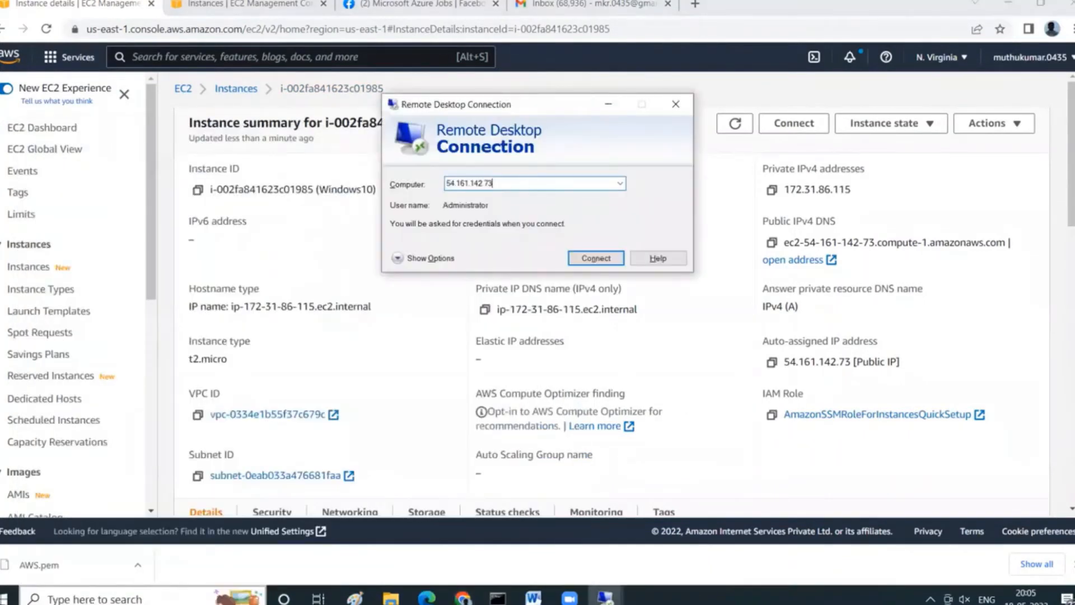
left_click(607, 258)
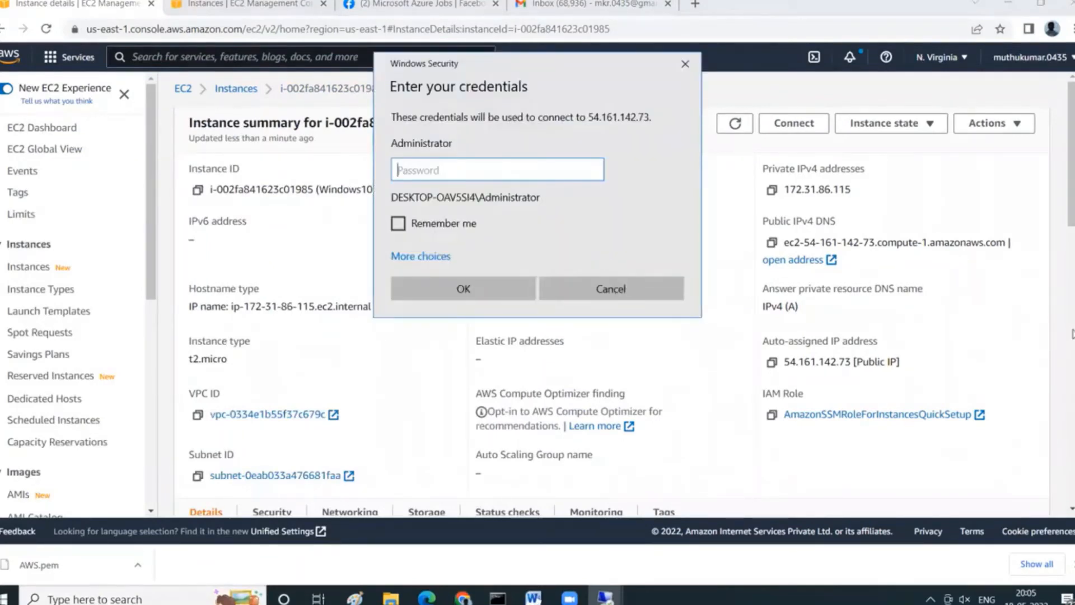
- Return to the EC2 console and request the Windows password from the Windows10 instance's RDP client details
left_click(1069, 327)
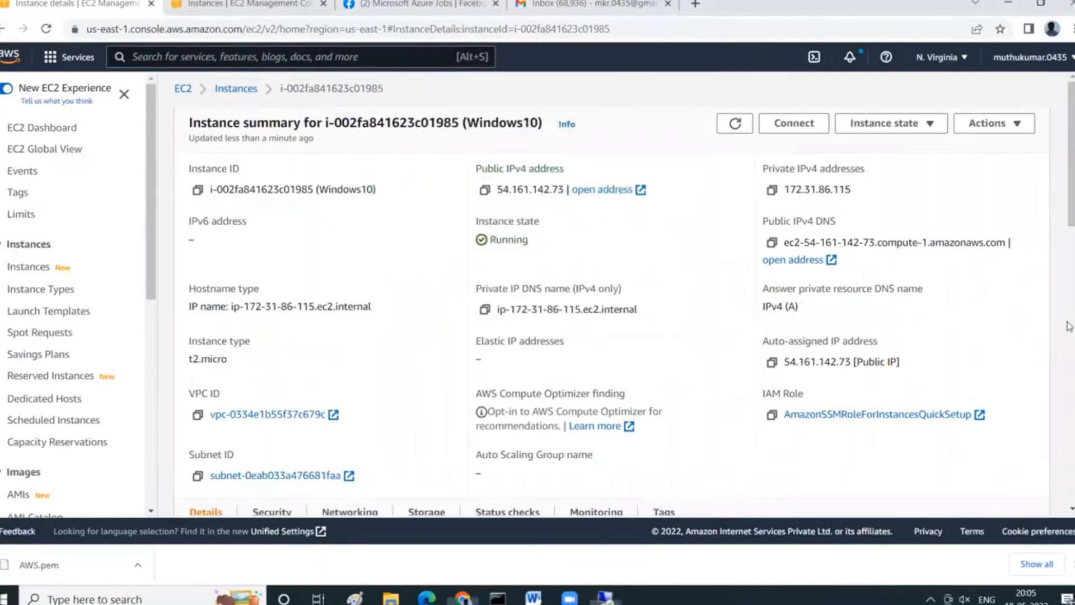
scroll(1065, 319, "down", 7)
left_click(246, 4)
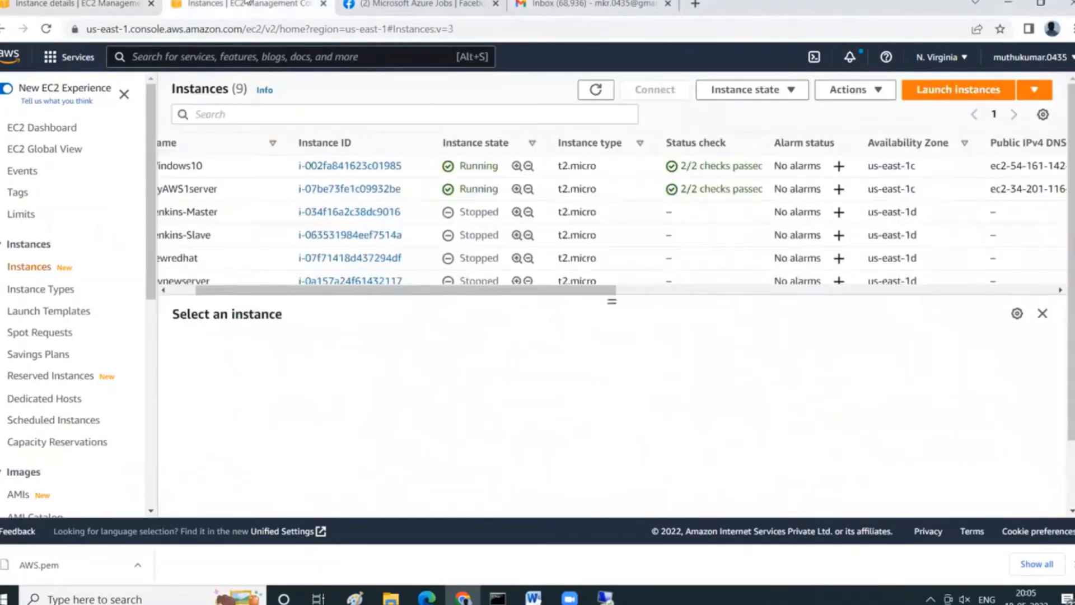
left_click(183, 290)
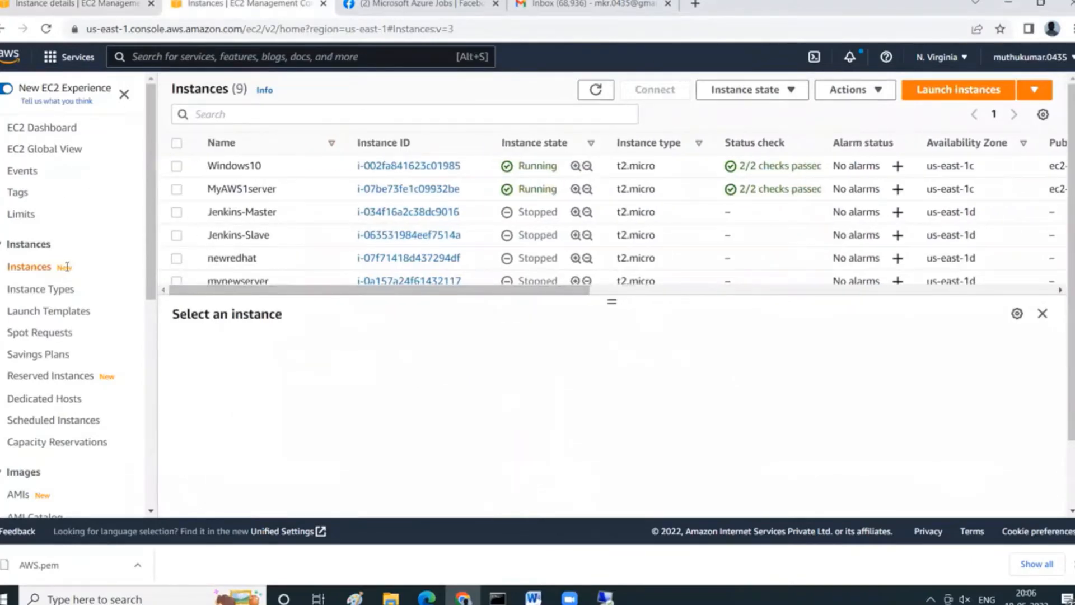
left_click(177, 166)
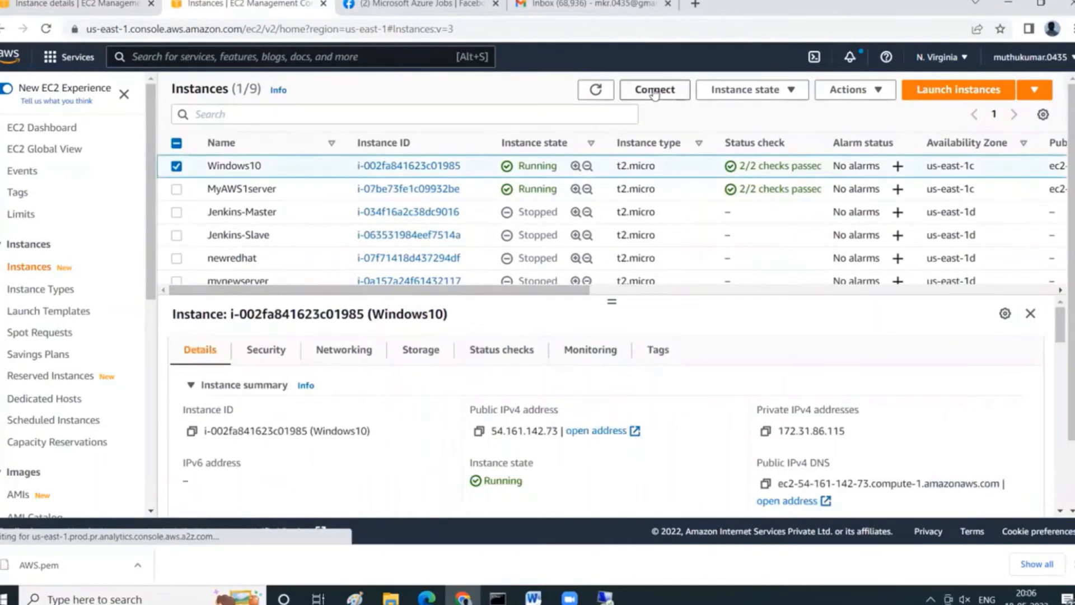
left_click(654, 91)
left_click(205, 209)
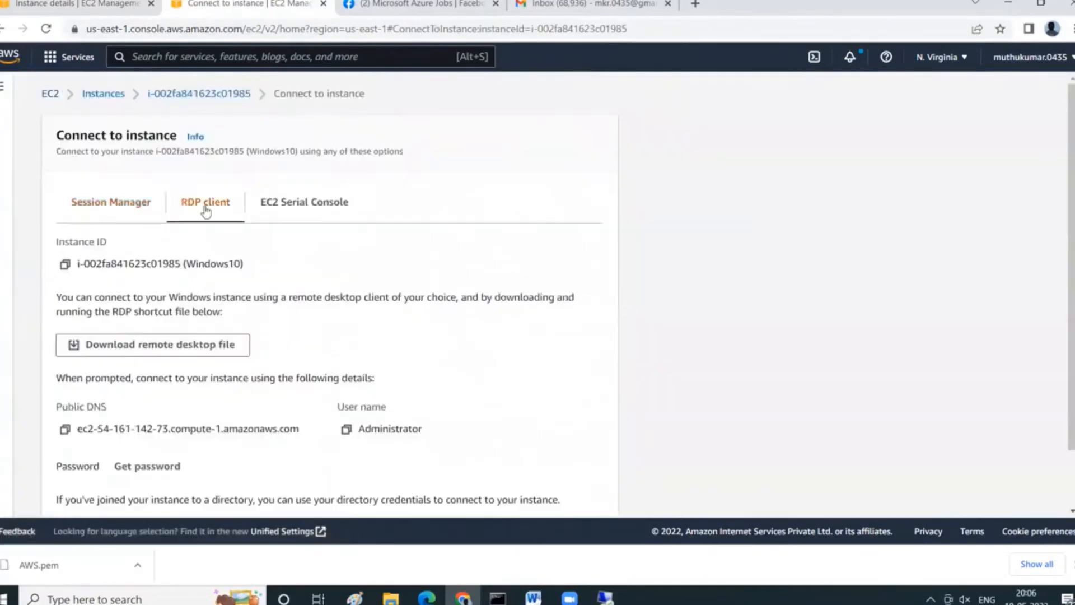
scroll(371, 335, "down", 1)
left_click(142, 401)
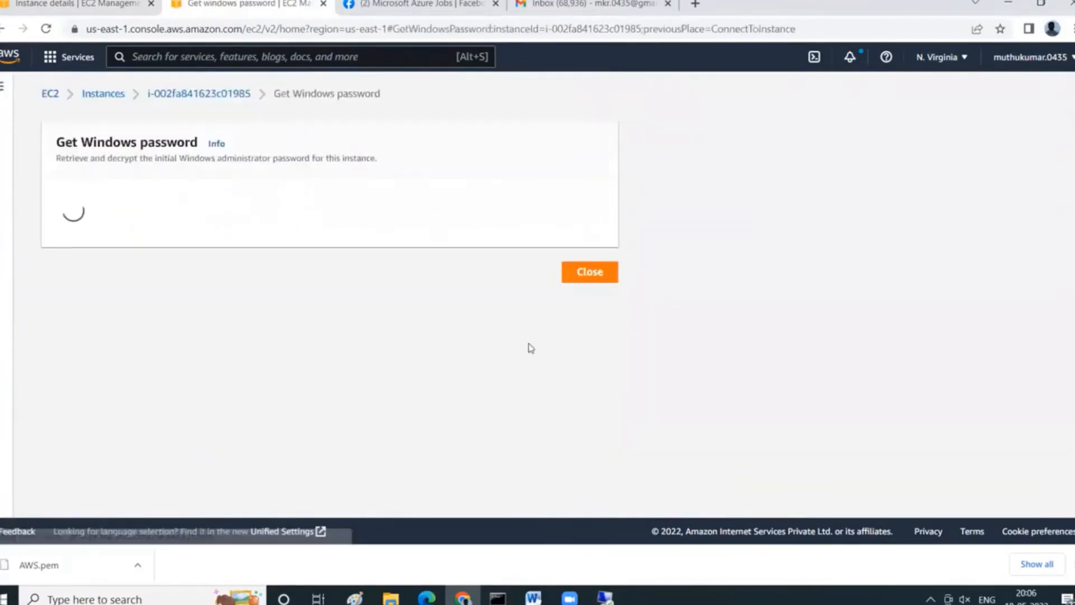
- Load the key pair file newkey.pem and decrypt the instance's Windows administrator password
left_click(132, 321)
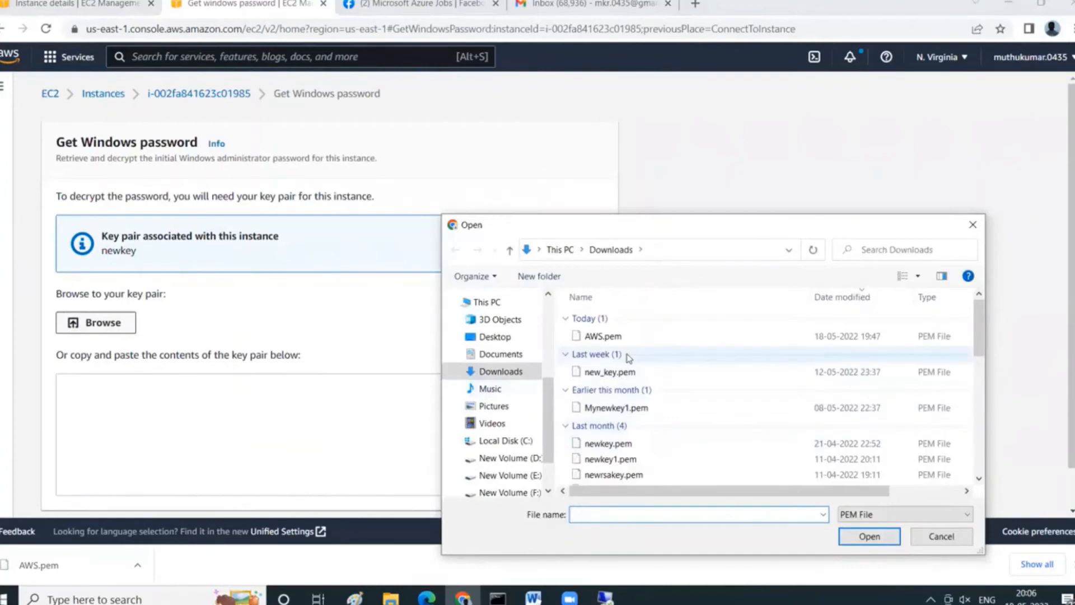
left_click(616, 444)
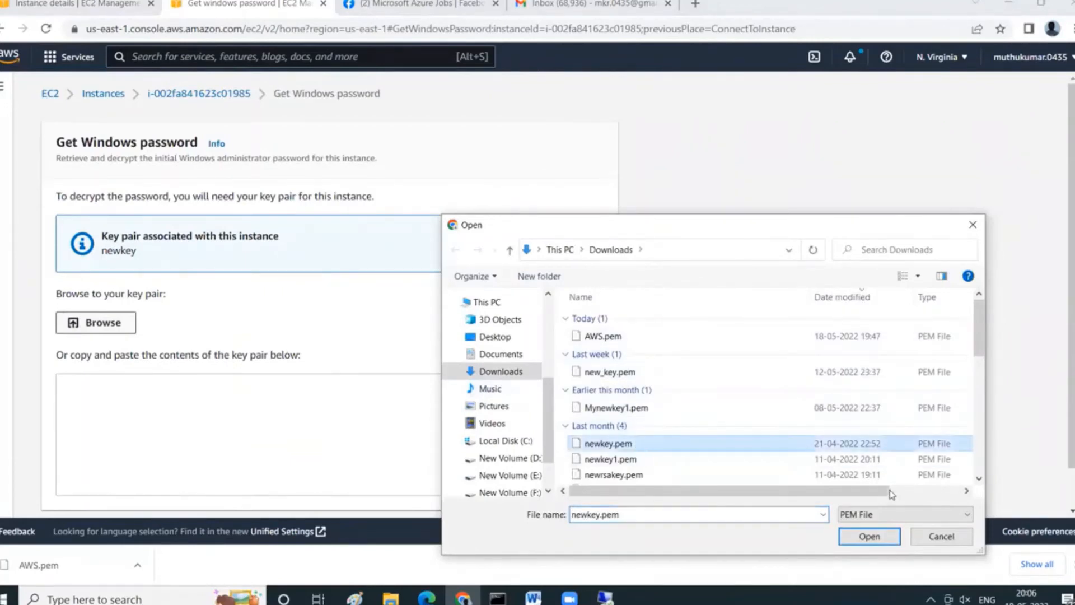
left_click(871, 537)
scroll(310, 360, "down", 2)
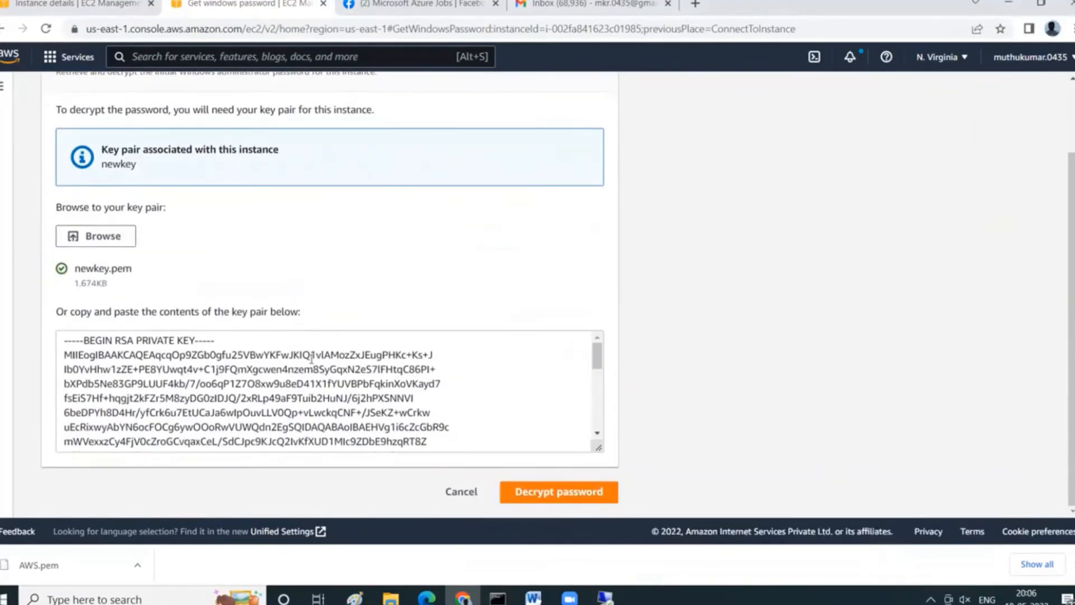
left_click(554, 490)
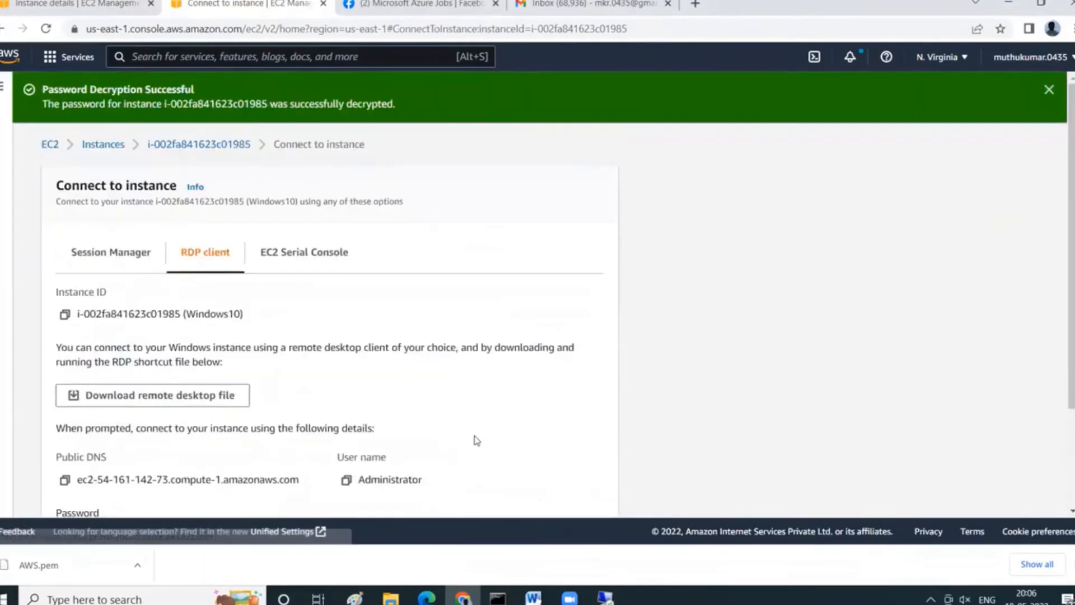
- Copy the decrypted administrator password and submit it in the pending Remote Desktop credentials prompt
left_click_drag(285, 404, 66, 400)
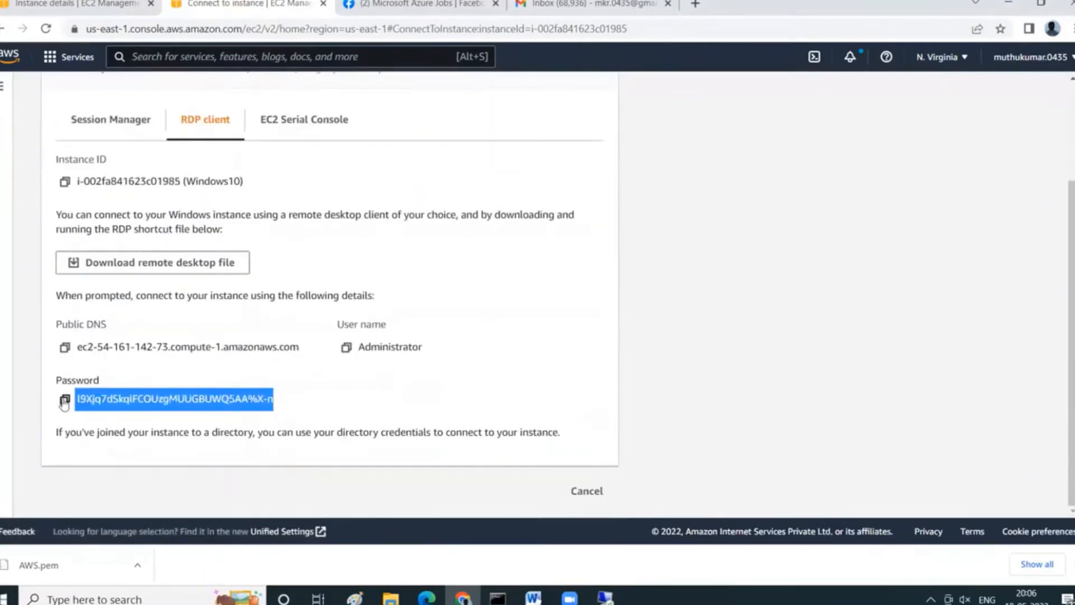
left_click(64, 399)
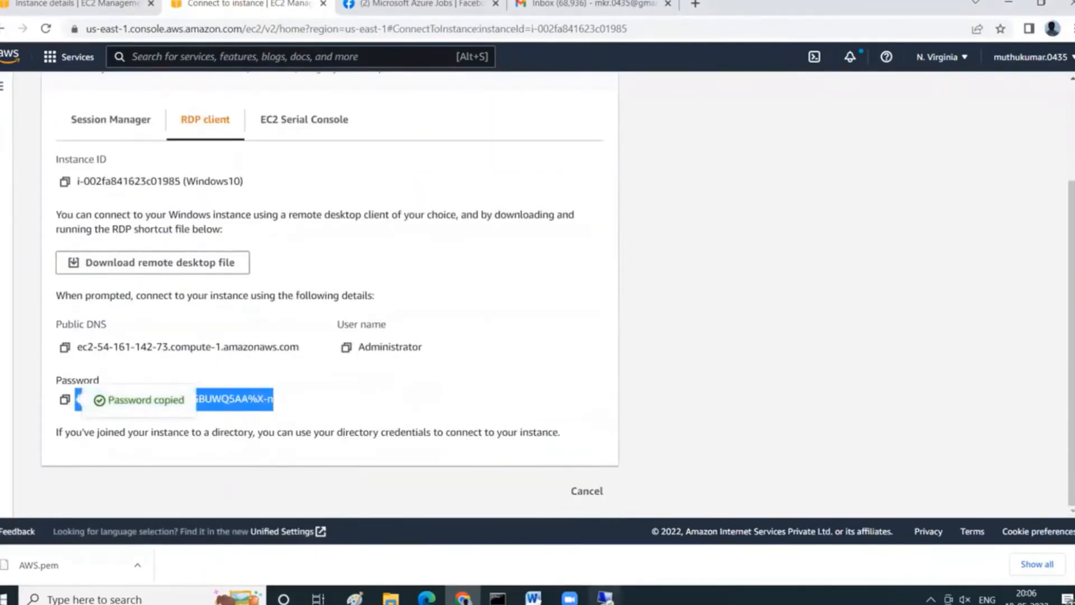
left_click(606, 597)
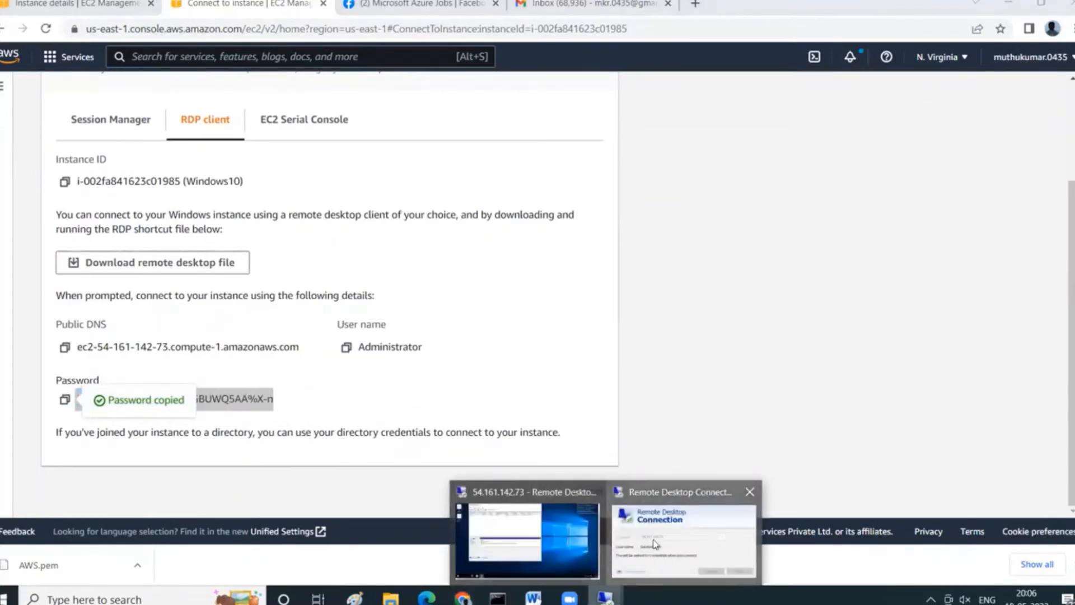
left_click(663, 559)
key("ctrl+v")
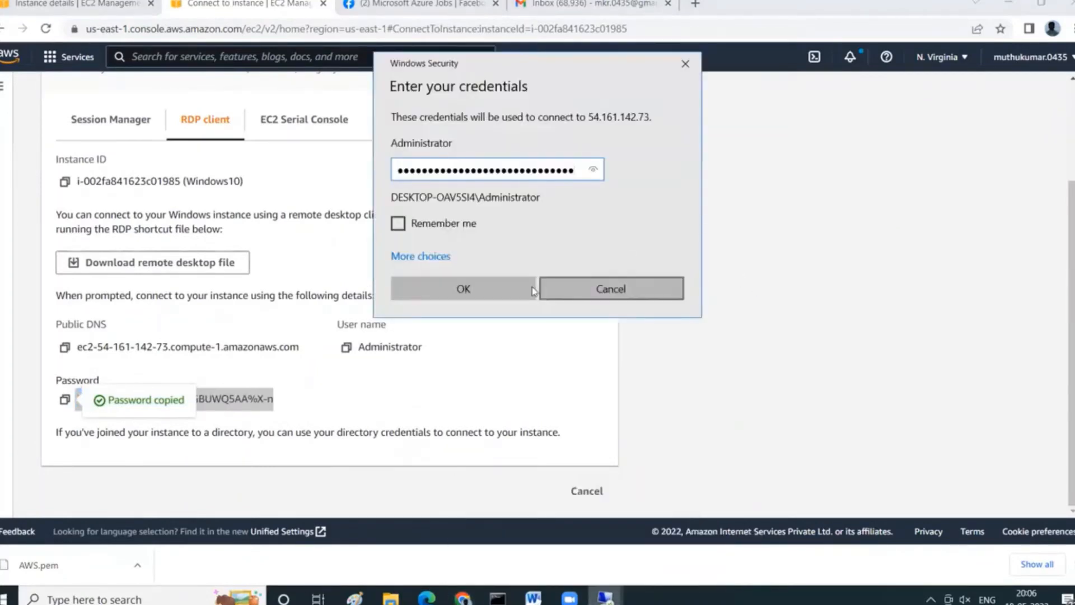
key("Return")
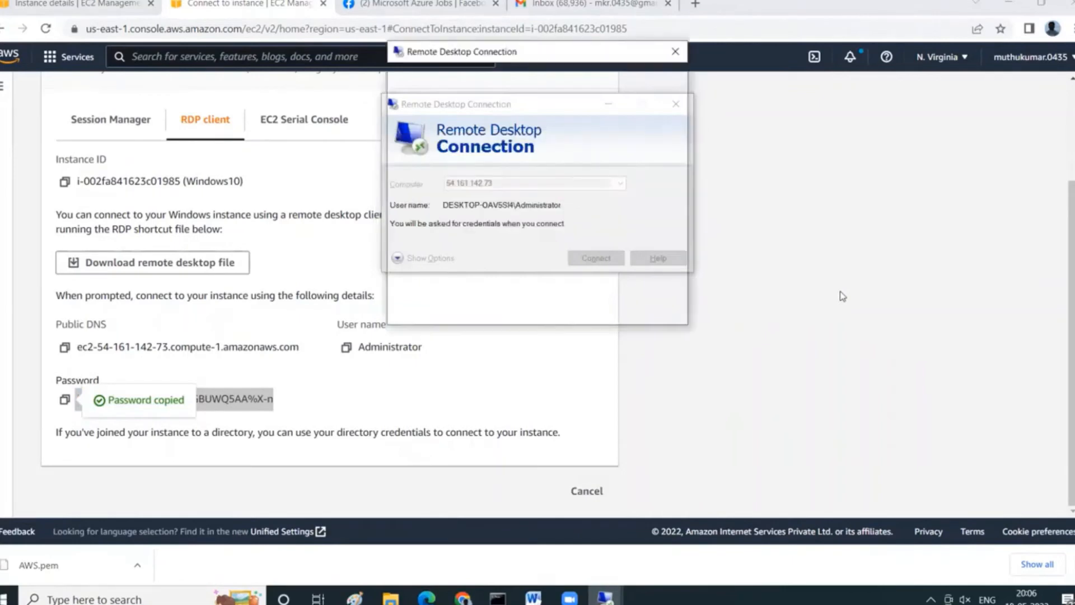
- Confirm the remote connection and close the old session's disconnection notice and leftover Remote Desktop Connection window
left_click(586, 307)
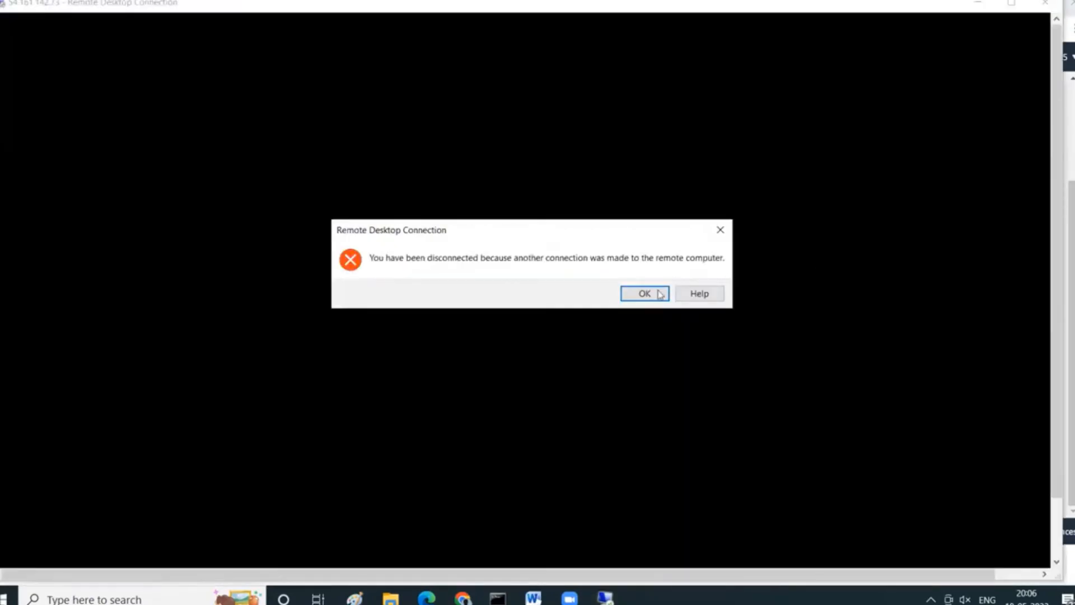
left_click(660, 293)
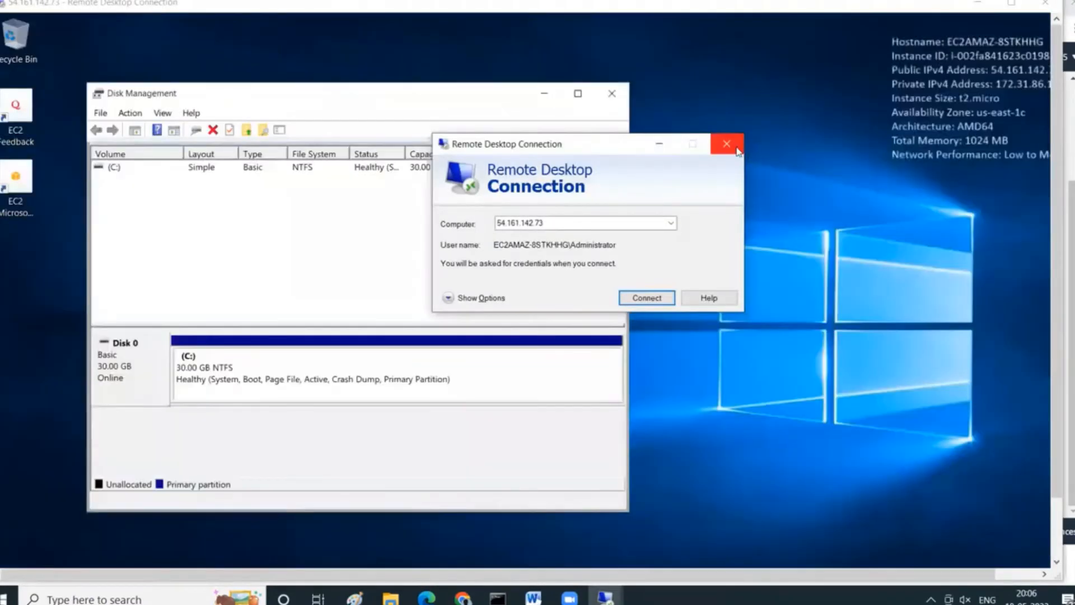
left_click(726, 144)
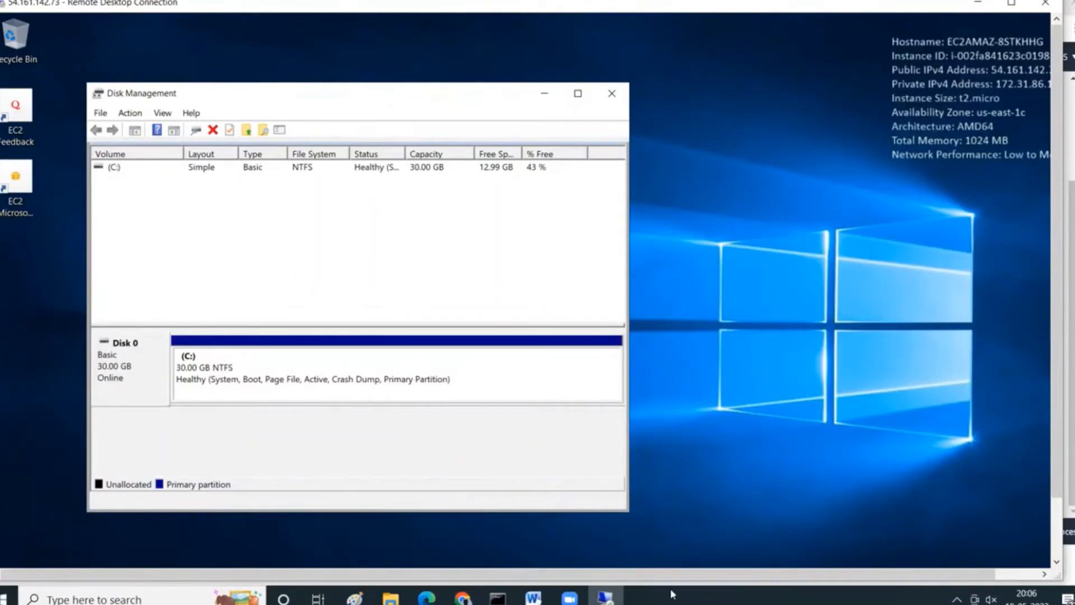
- Switch back to the EC2 console in the browser and open the Elastic Block Store volumes list
left_click(463, 597)
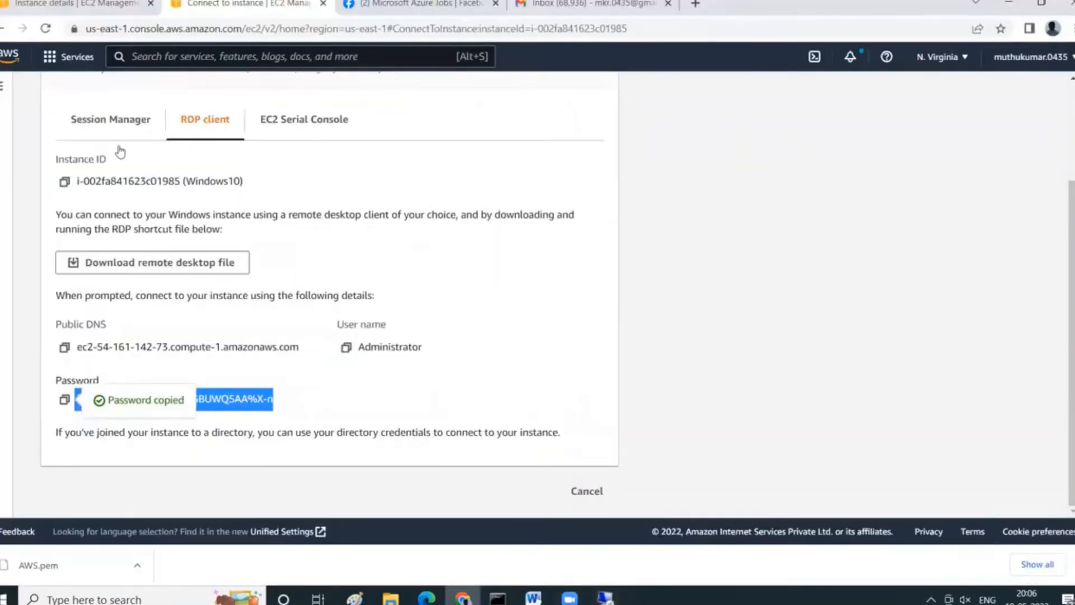
scroll(101, 146, "up", 3)
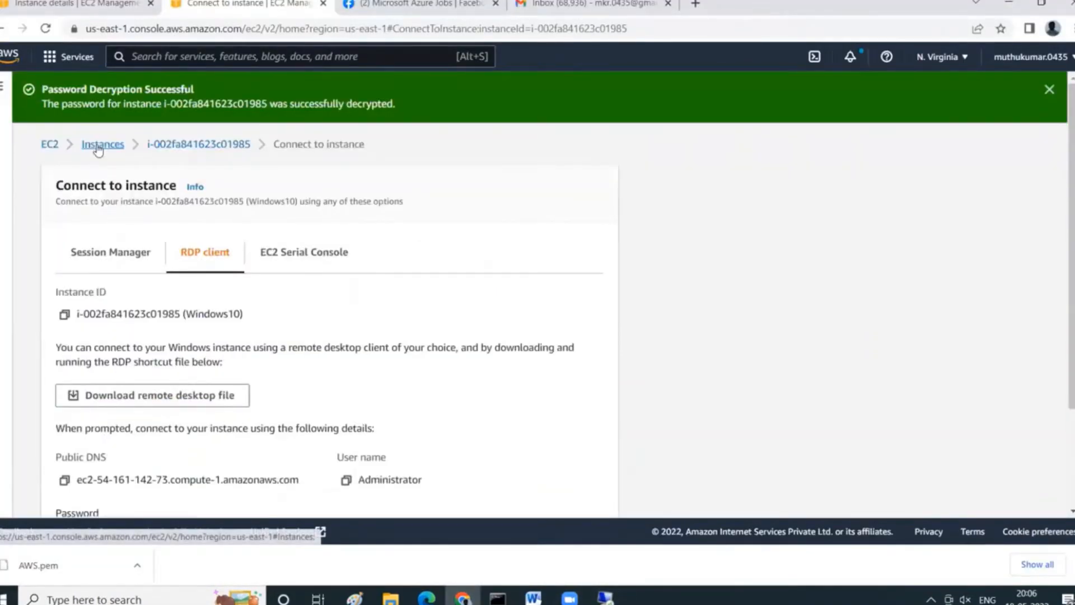
left_click(99, 145)
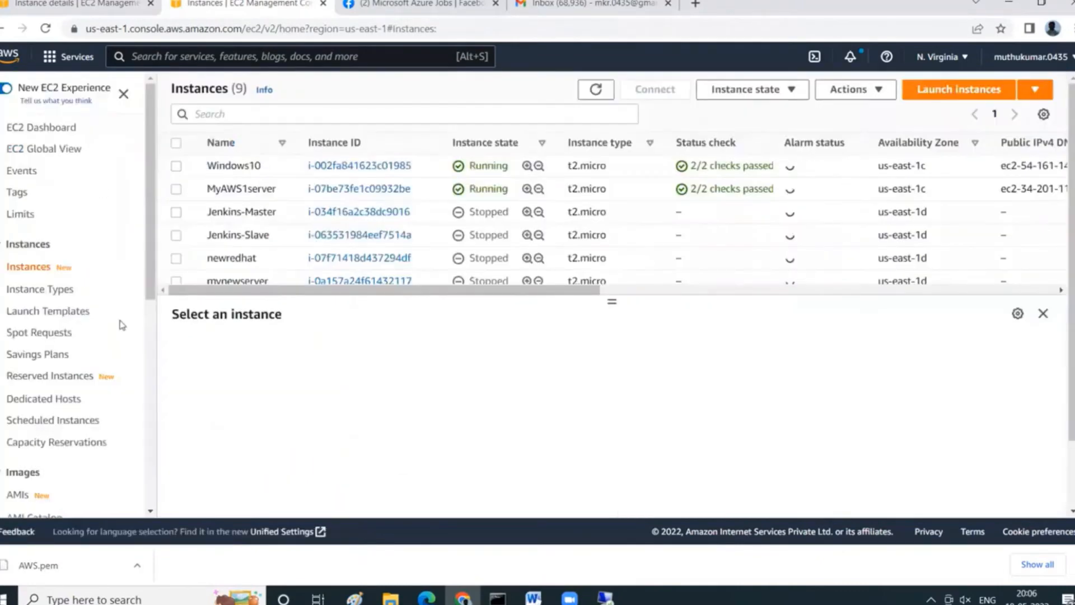
scroll(122, 325, "down", 4)
left_click(26, 353)
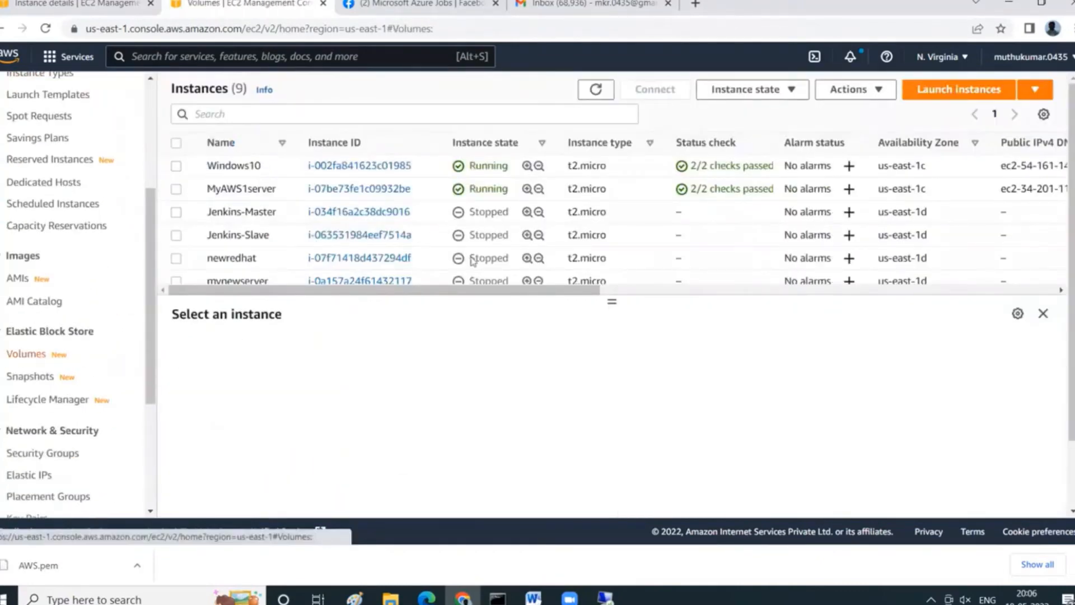
- Check the new 10 GiB volume's state and availability zone, and compare it with the zones in the instances list
scroll(610, 282, "down", 5)
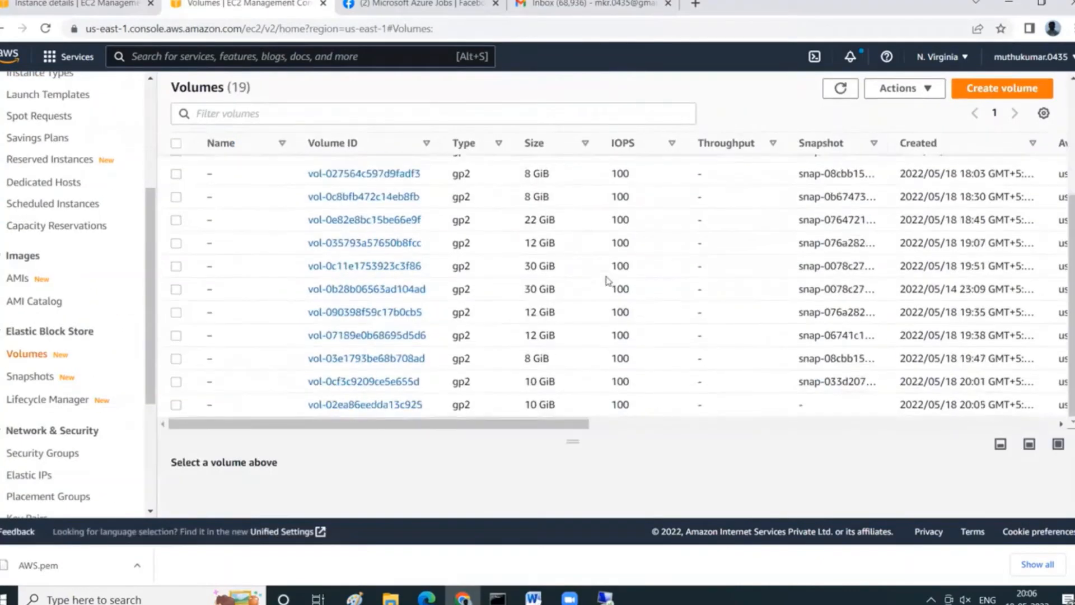
left_click(809, 419)
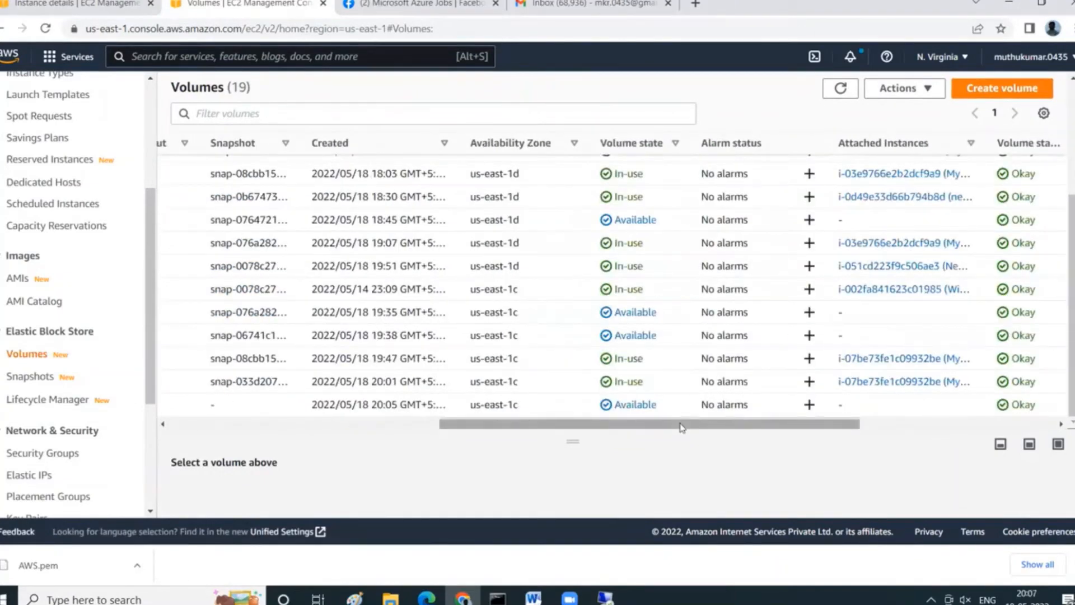
left_click_drag(682, 427, 411, 426)
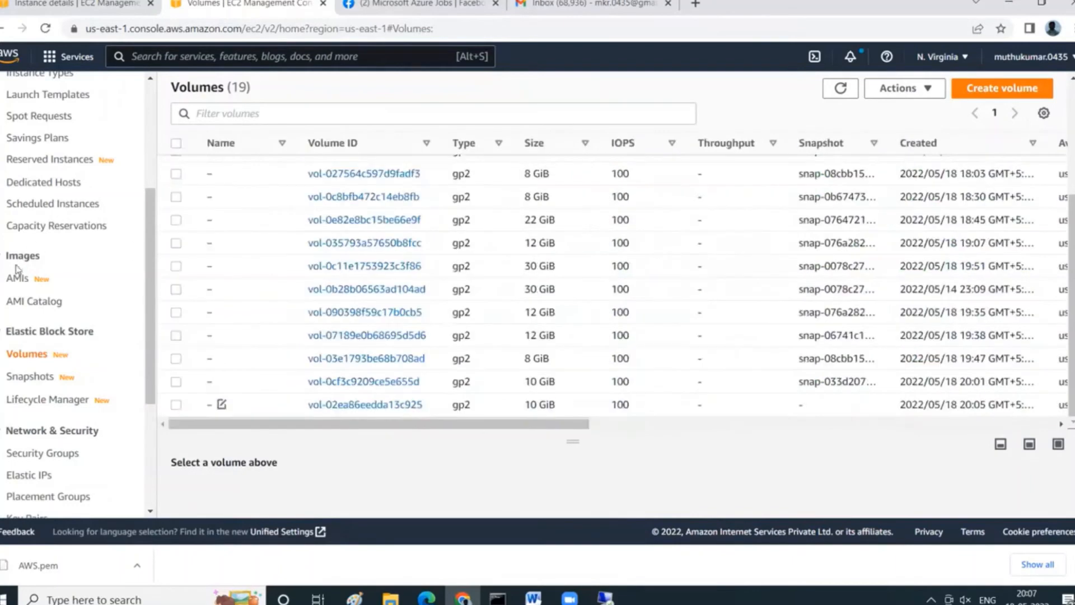
scroll(52, 199, "up", 1)
left_click(28, 122)
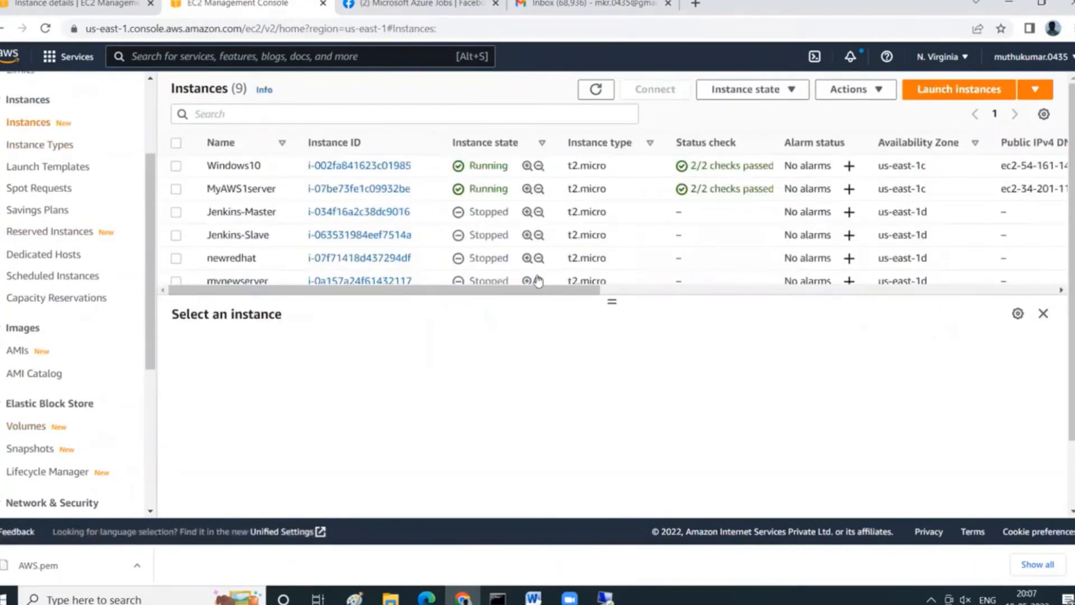
scroll(23, 263, "down", 3)
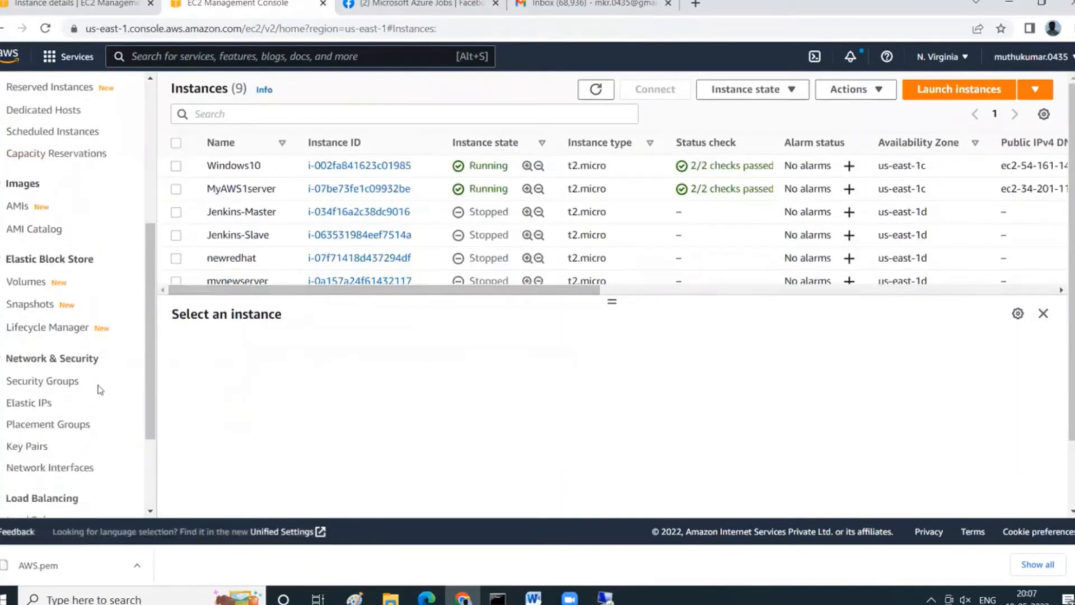
- Attach the available 10 GiB volume vol-02ea86eedda13c925 to the Windows10 instance with device name xvdf
left_click(31, 282)
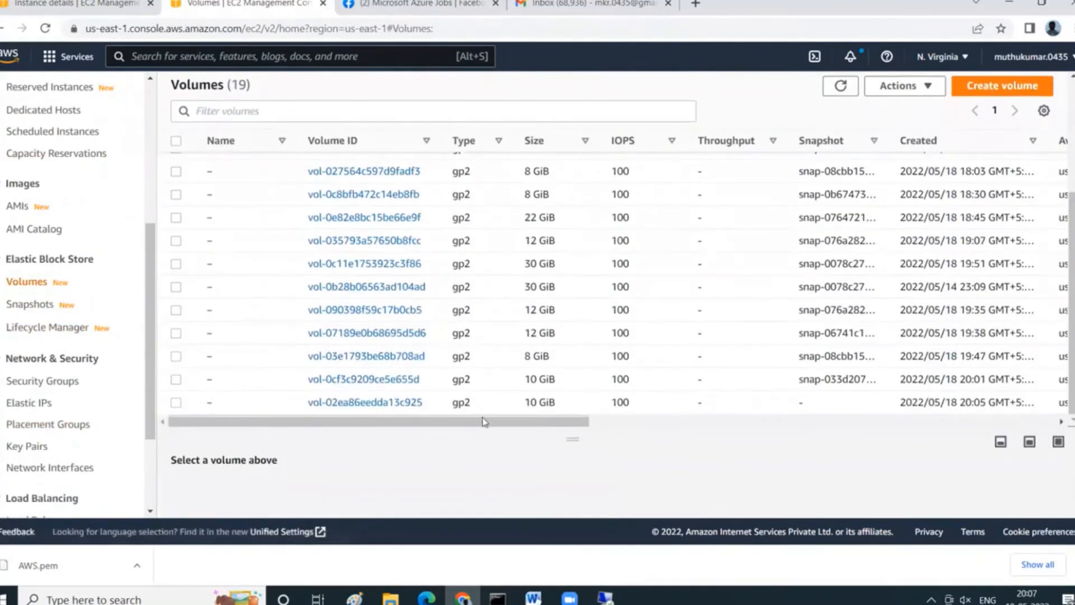
left_click(175, 403)
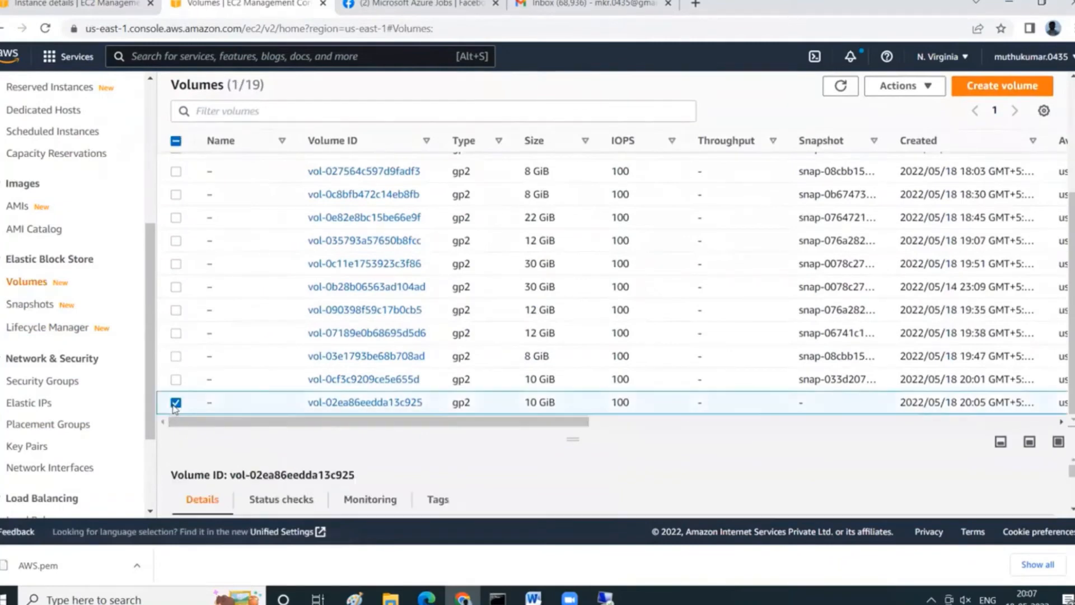
left_click(895, 85)
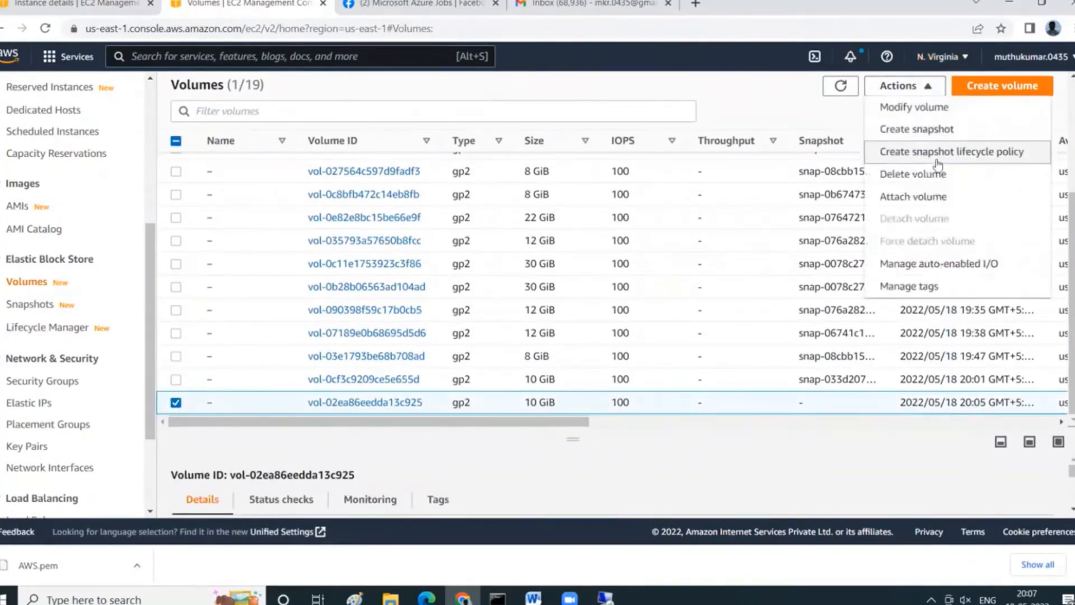
left_click(932, 196)
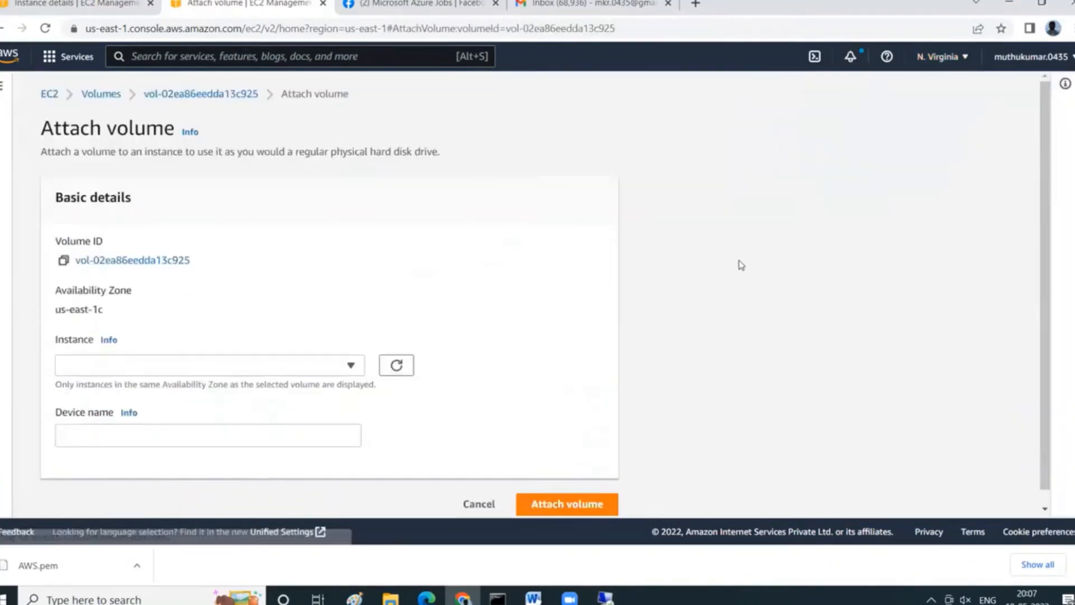
left_click(312, 365)
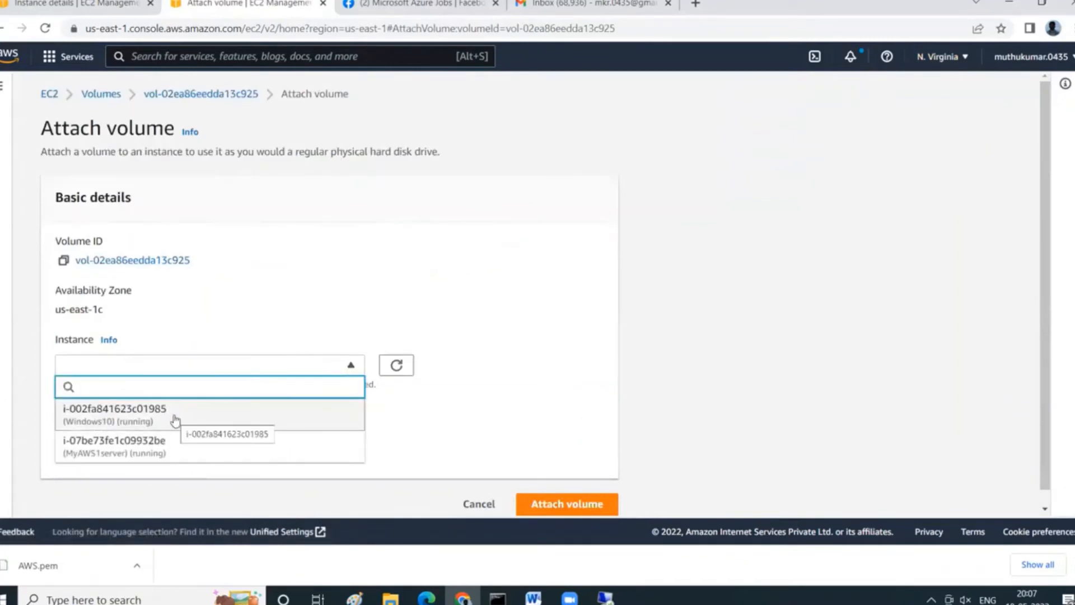
left_click(175, 417)
scroll(275, 300, "down", 1)
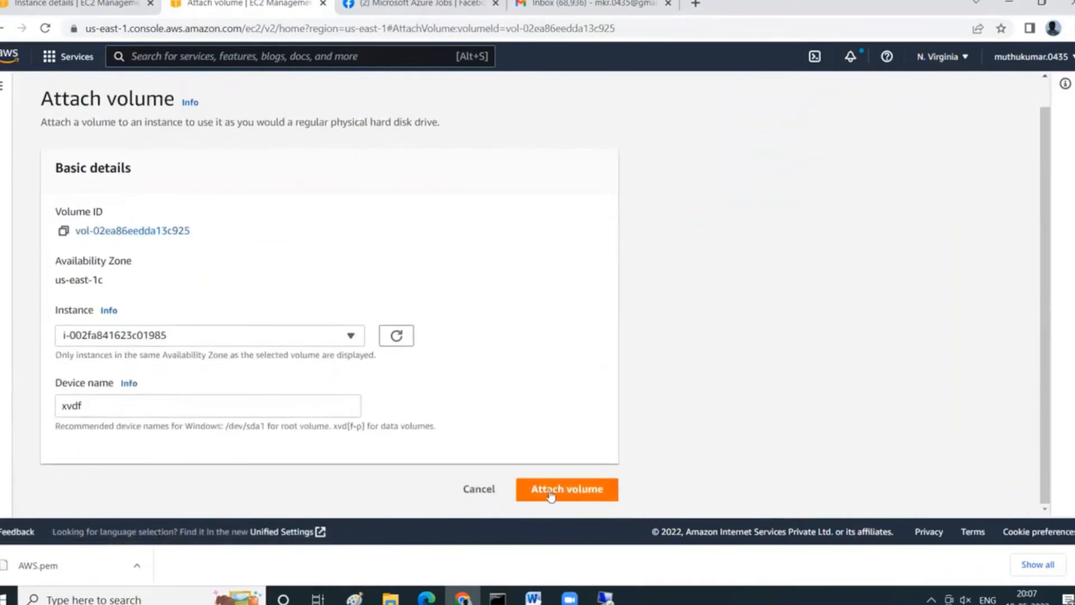
left_click(566, 488)
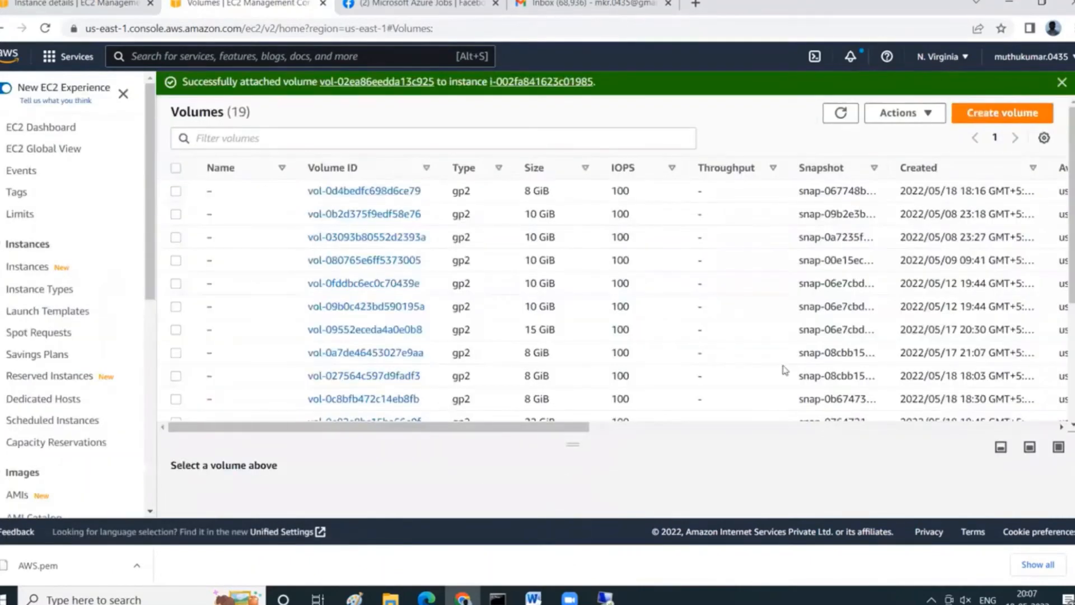
- Refresh the volumes list and check the new volume's state and attached instance
left_click(841, 112)
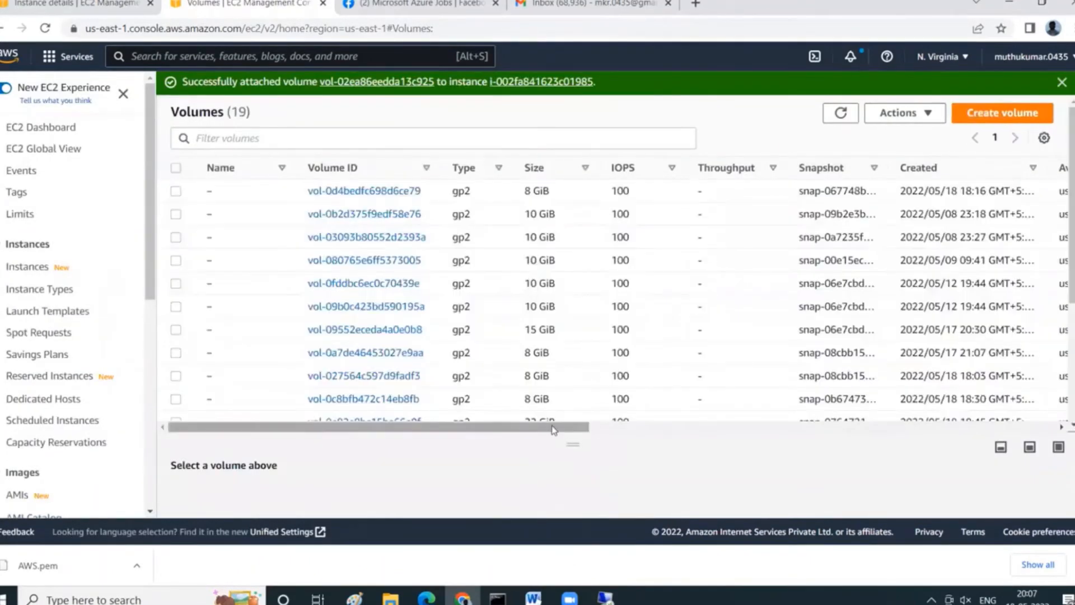
left_click_drag(556, 428, 848, 426)
scroll(982, 339, "right", 3)
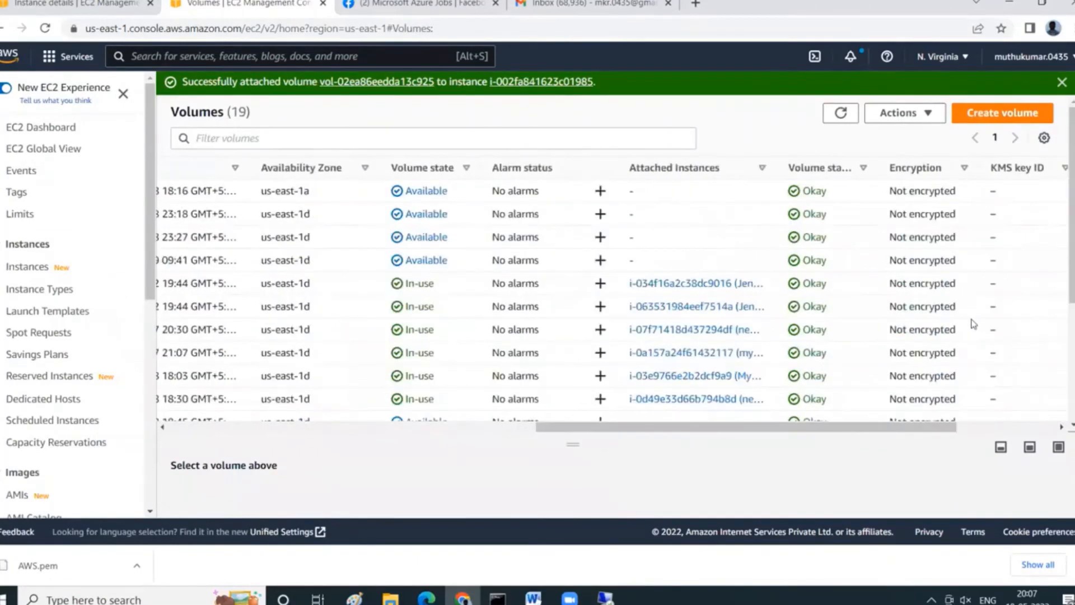
scroll(870, 365, "down", 4)
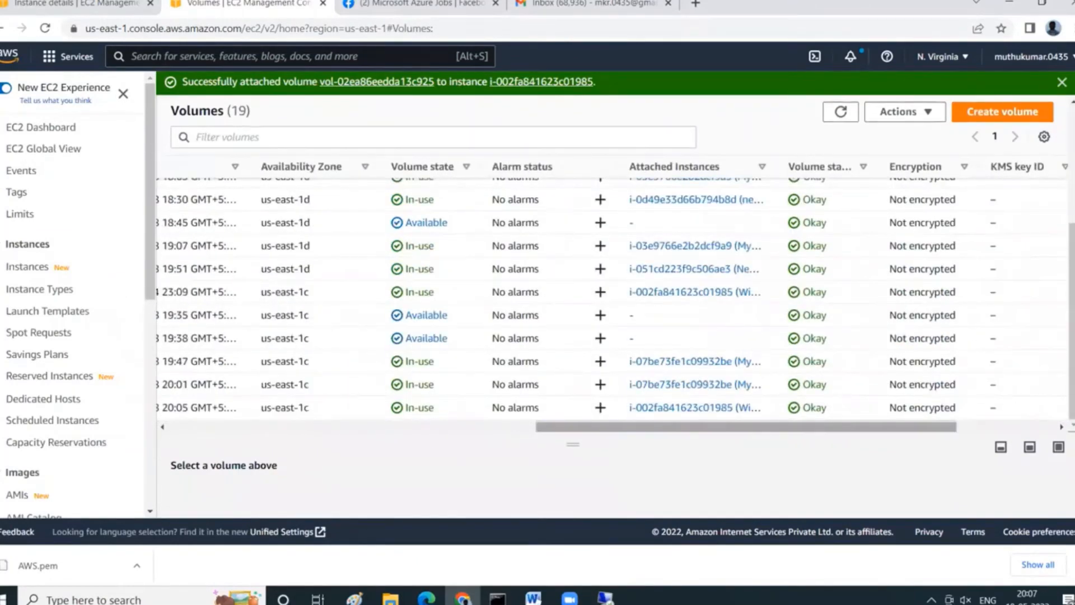
- Switch to the Remote Desktop session and initialize Disk 1 with the MBR partition style in Disk Management
left_click(605, 598)
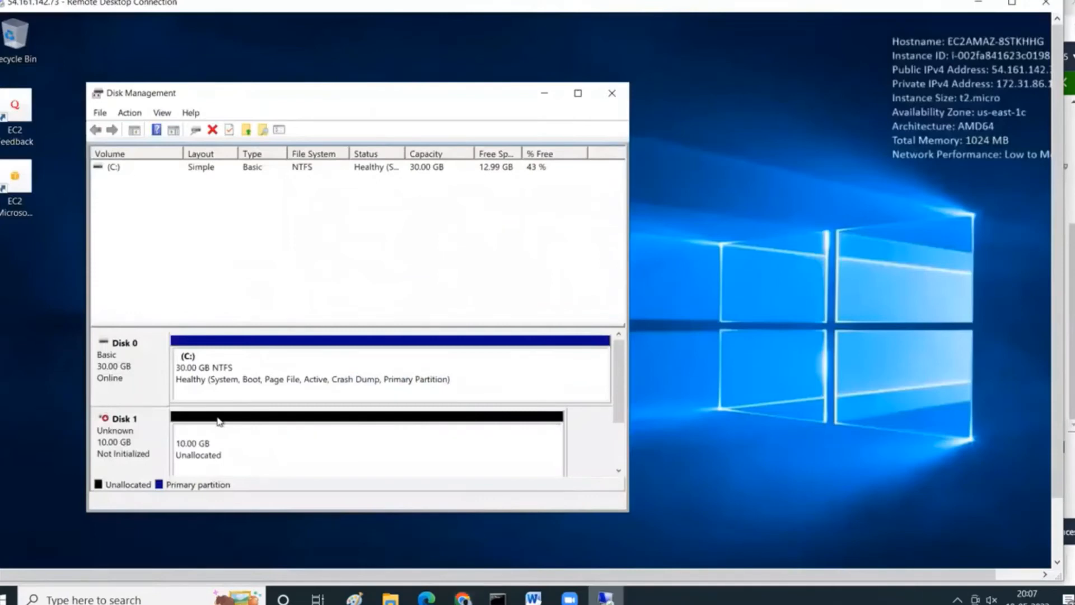
right_click(110, 442)
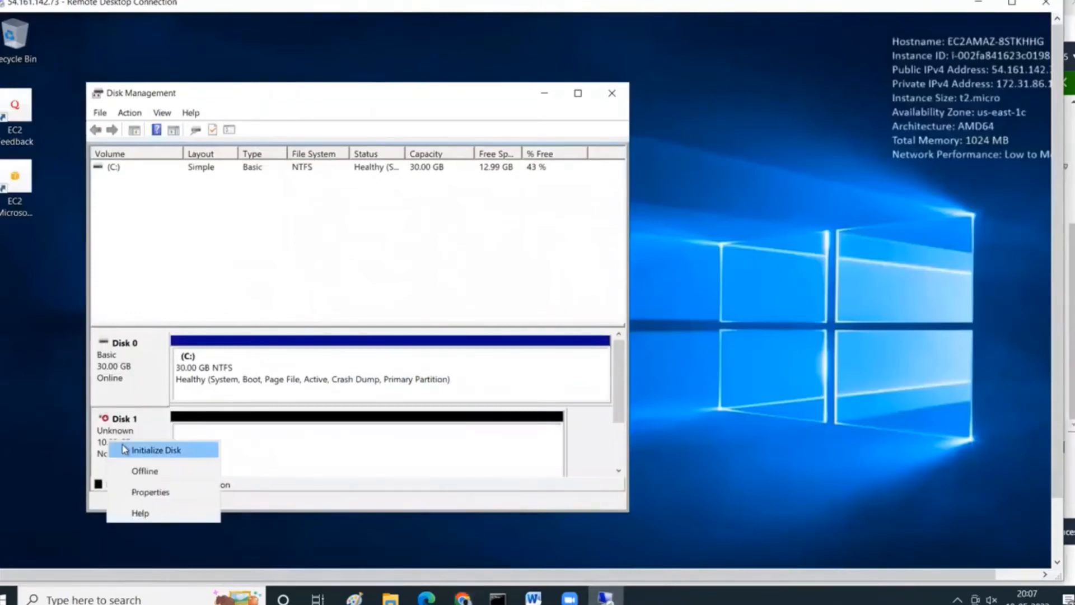
left_click(124, 450)
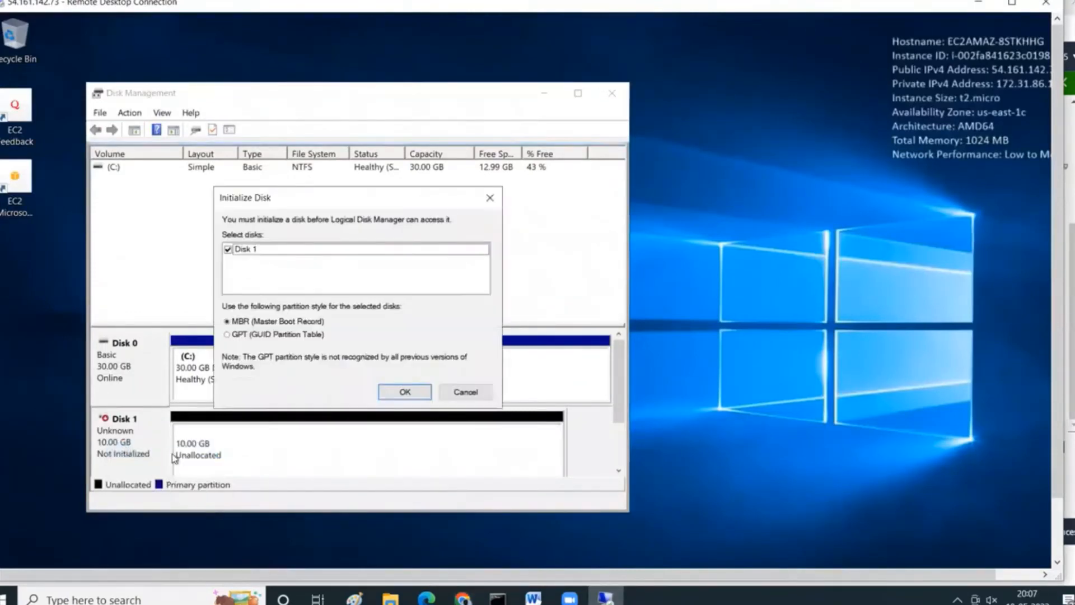
left_click(416, 393)
- Create a simple volume on Disk 1's 10 GB unallocated space, quick-formatted as NTFS with the label New Volume and the other defaults
right_click(277, 444)
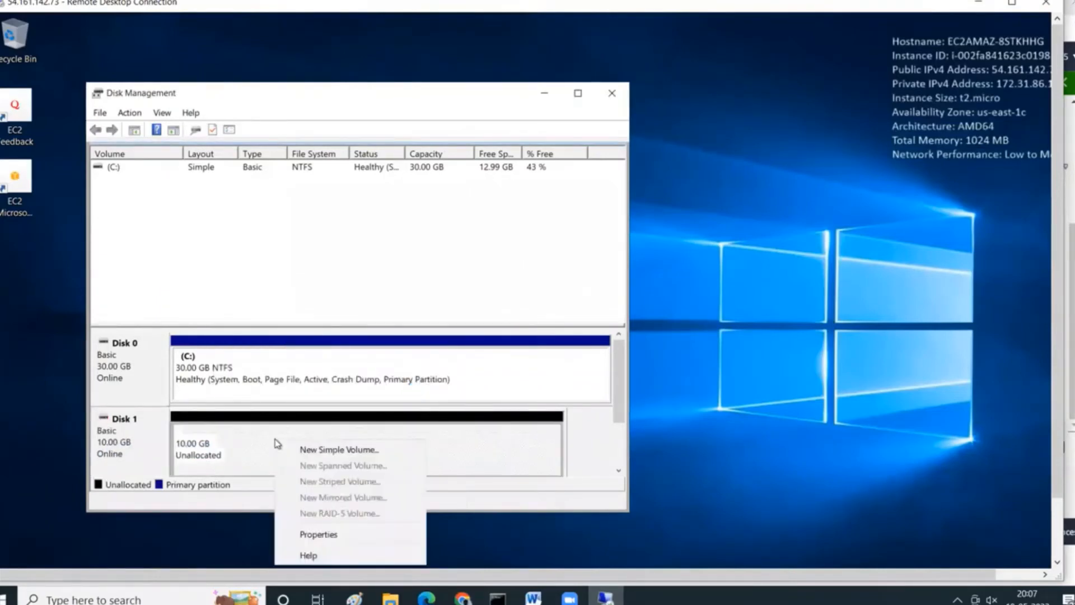
left_click(314, 450)
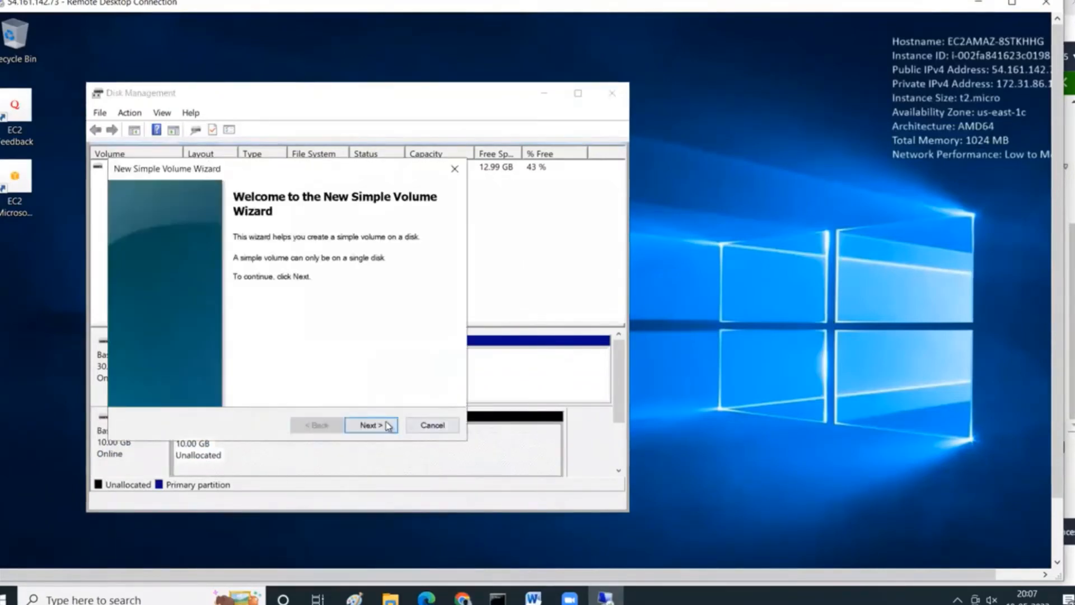
left_click(385, 425)
left_click(384, 426)
left_click(384, 426)
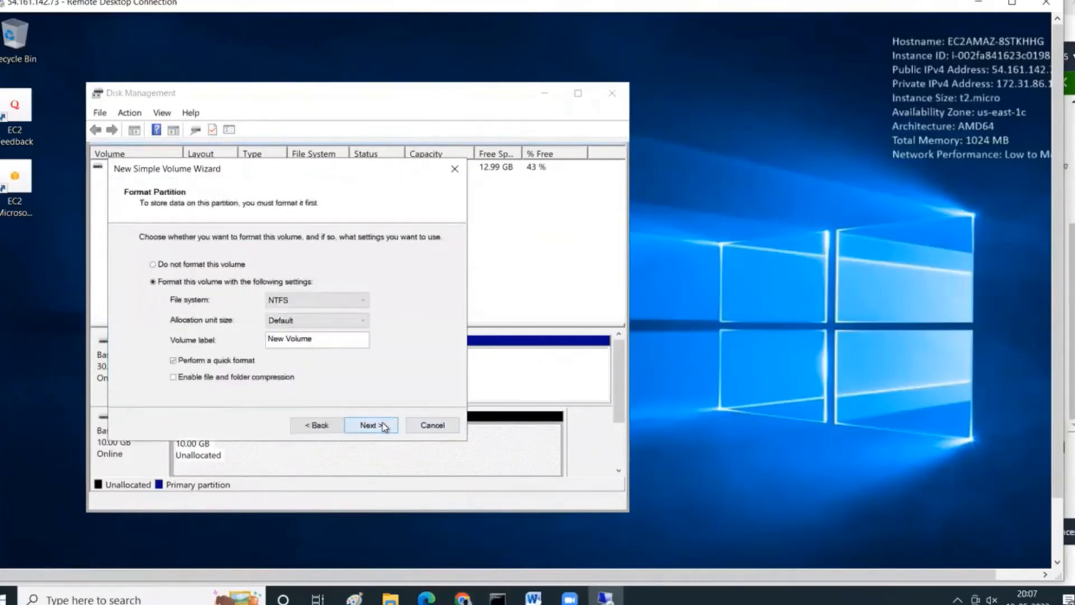
left_click(384, 426)
left_click(384, 426)
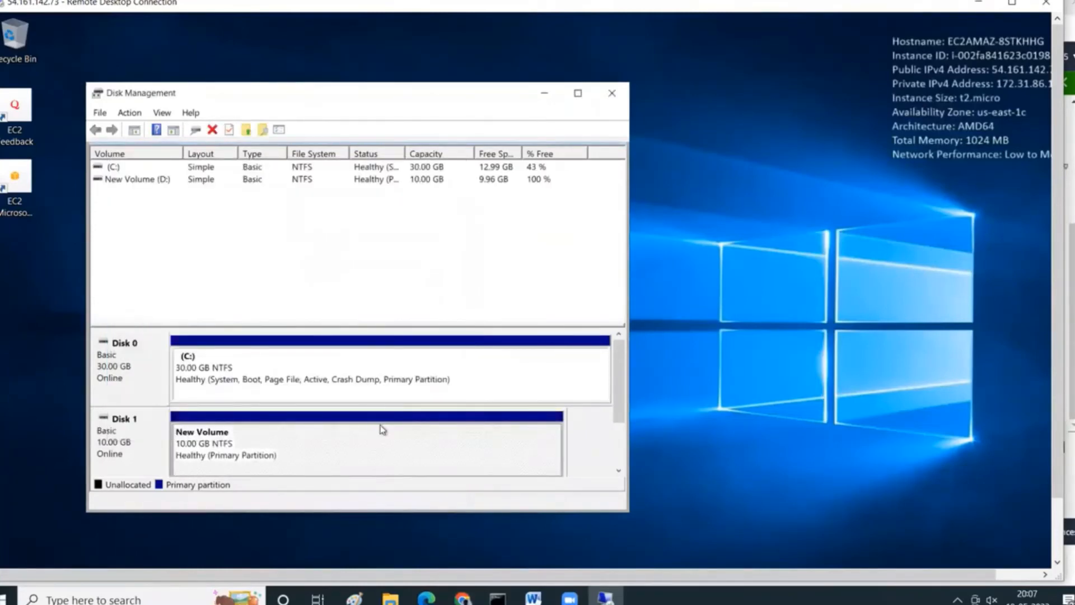
- Open New Volume (D:) and create a text document in it, keeping the name New Text Document
right_click(145, 184)
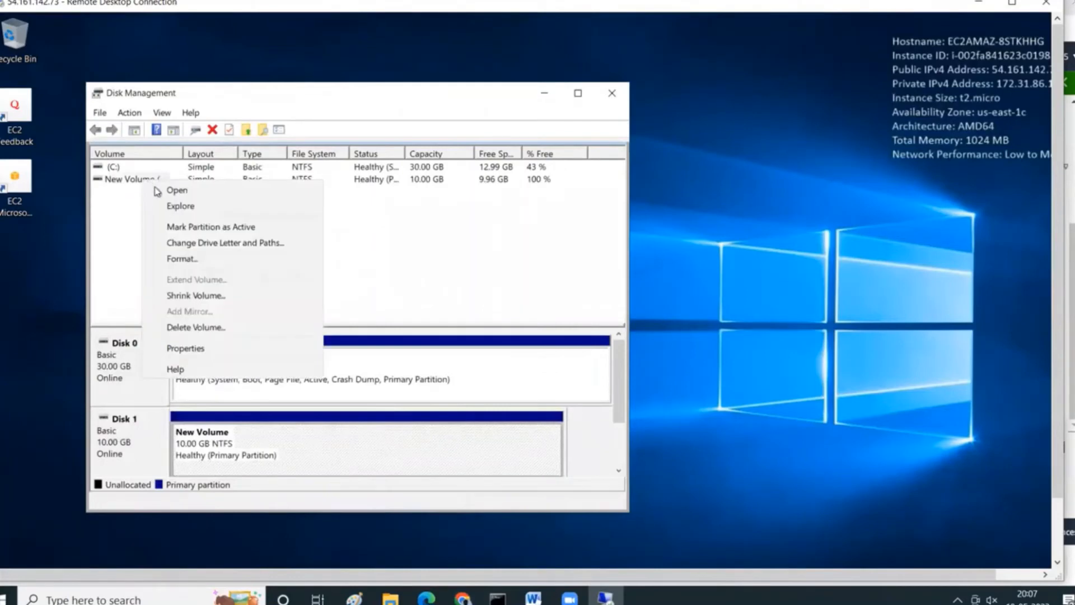
left_click(168, 188)
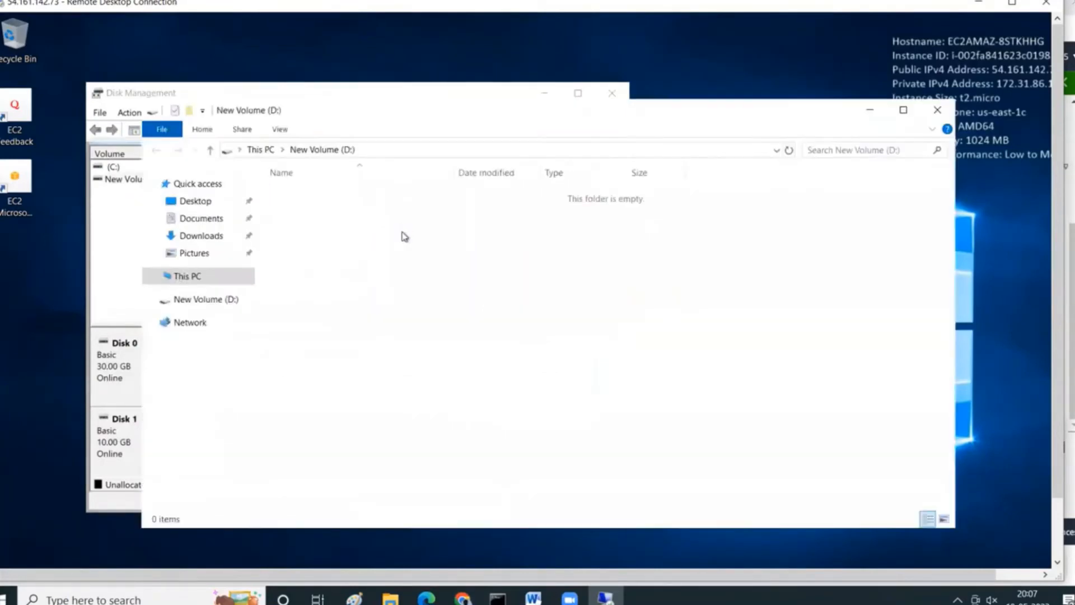
right_click(381, 277)
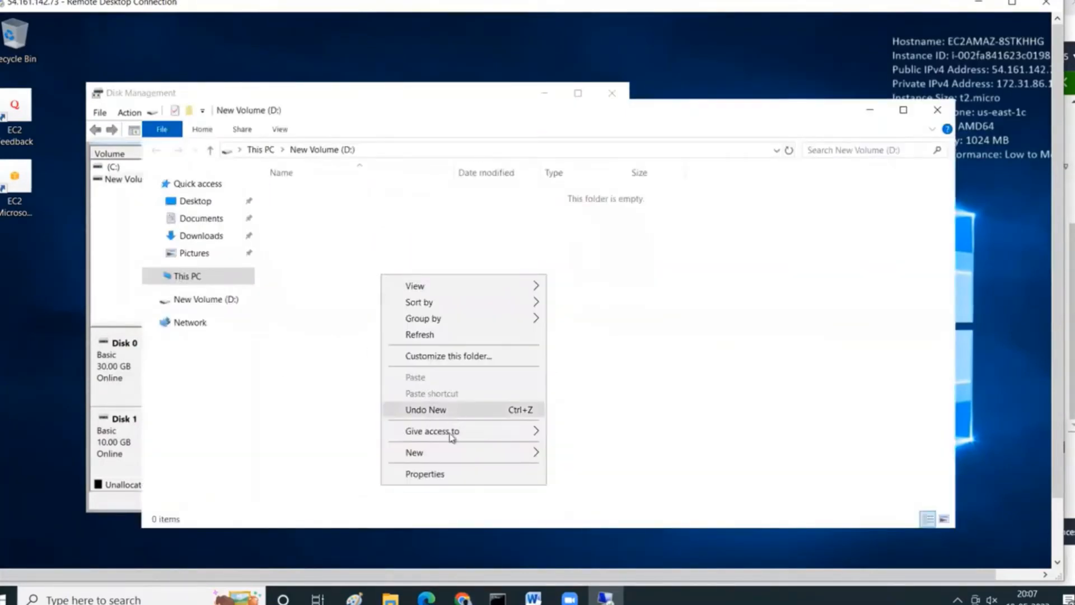
mouse_move(466, 452)
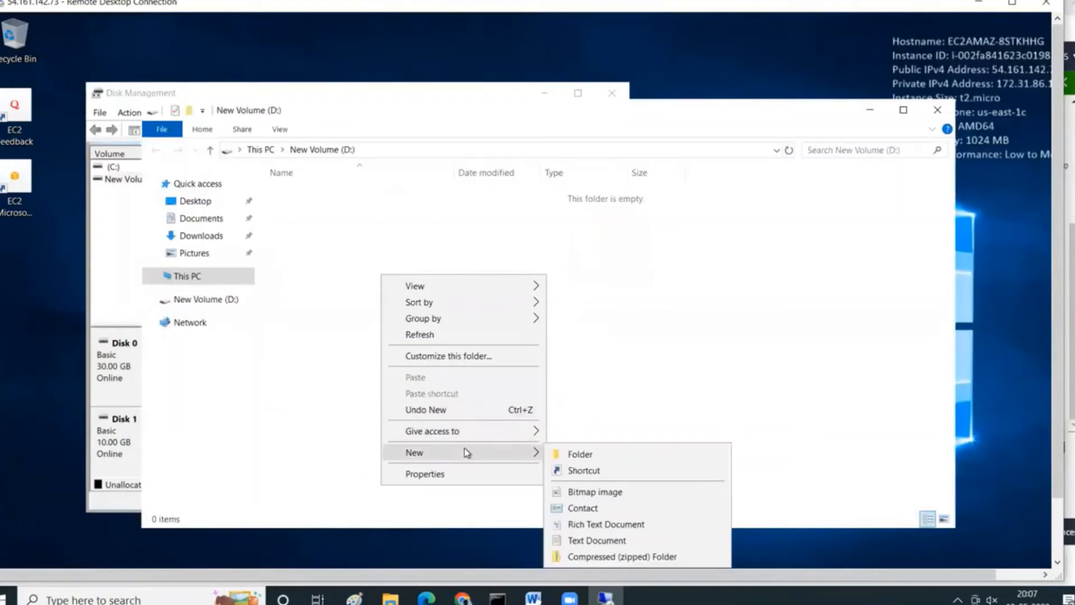
left_click(624, 541)
left_click(542, 254)
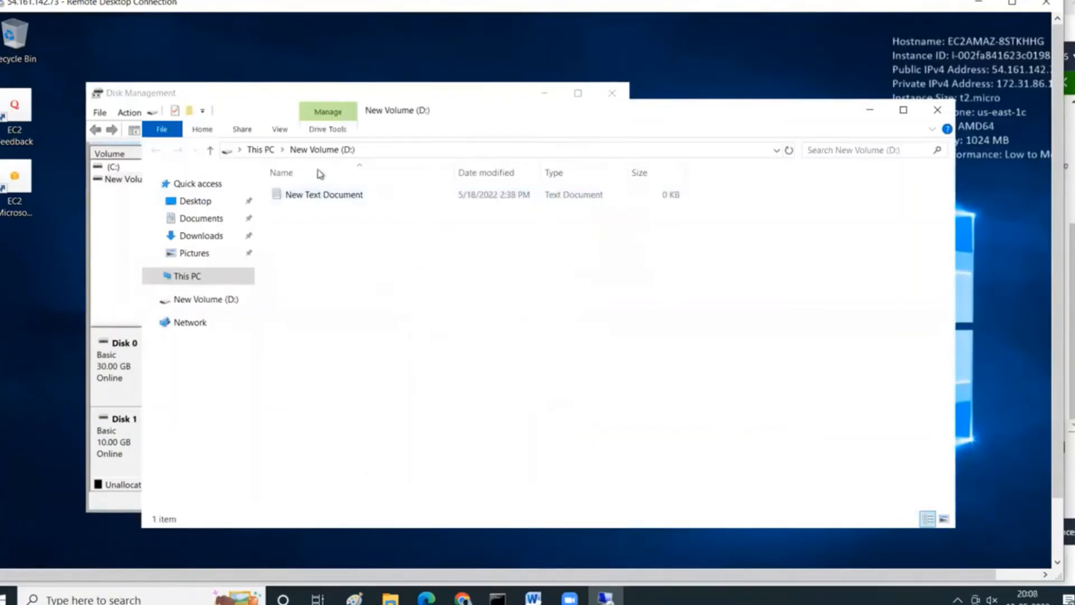
- Write "This is a test file" in New Text Document, then save and close it
double_click(323, 195)
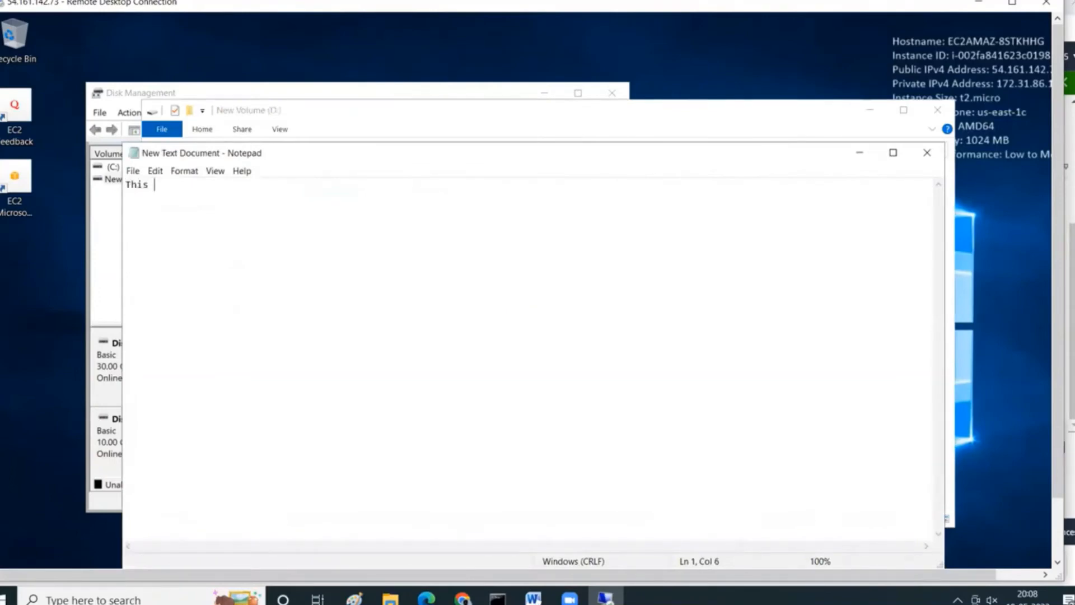
type("This is a test file")
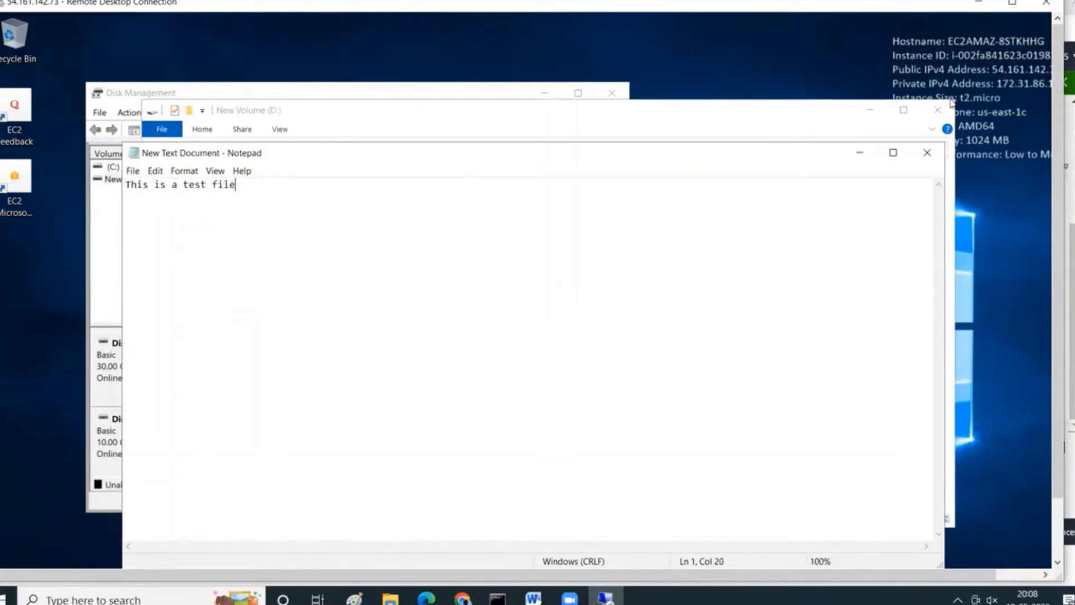
left_click(927, 152)
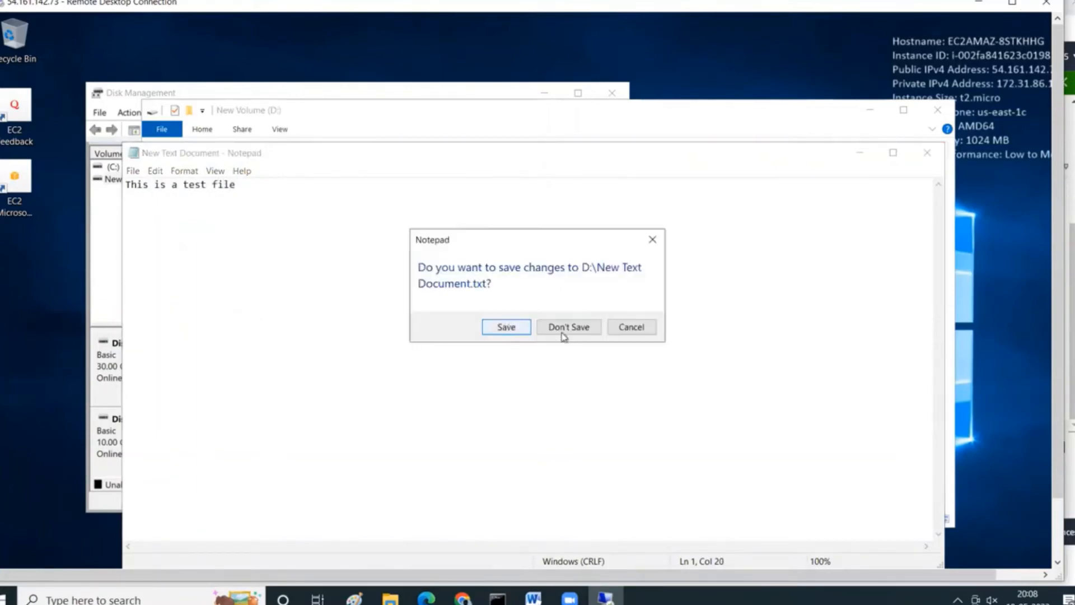
left_click(563, 330)
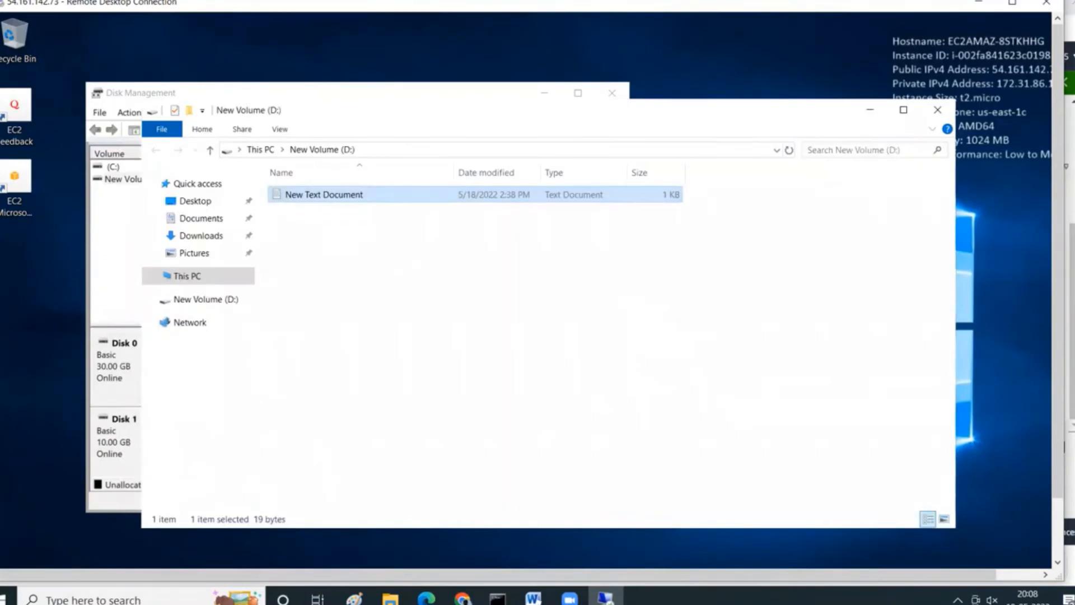
- Switch to the AWS console and create a snapshot of volume vol-02ea86eedda13c925 with the description Windows10
key("alt+Tab")
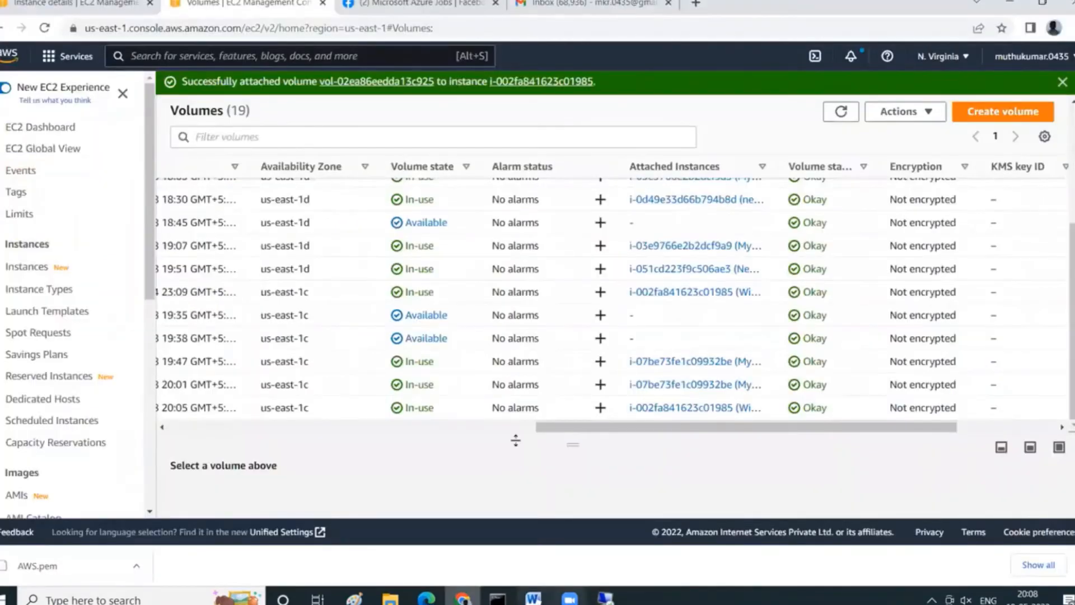
left_click_drag(362, 427, 141, 431)
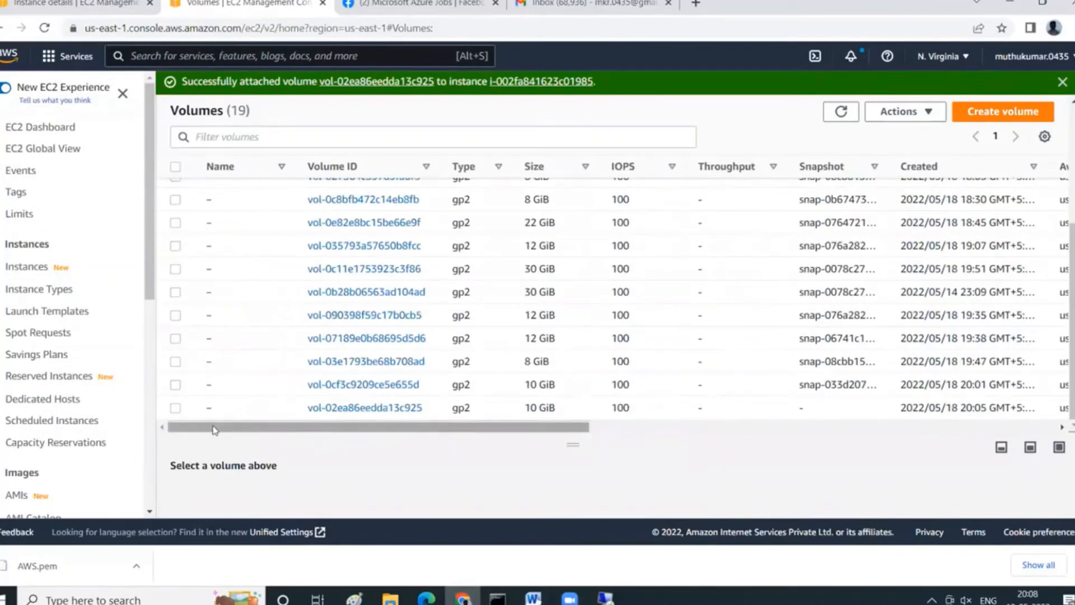
left_click(175, 408)
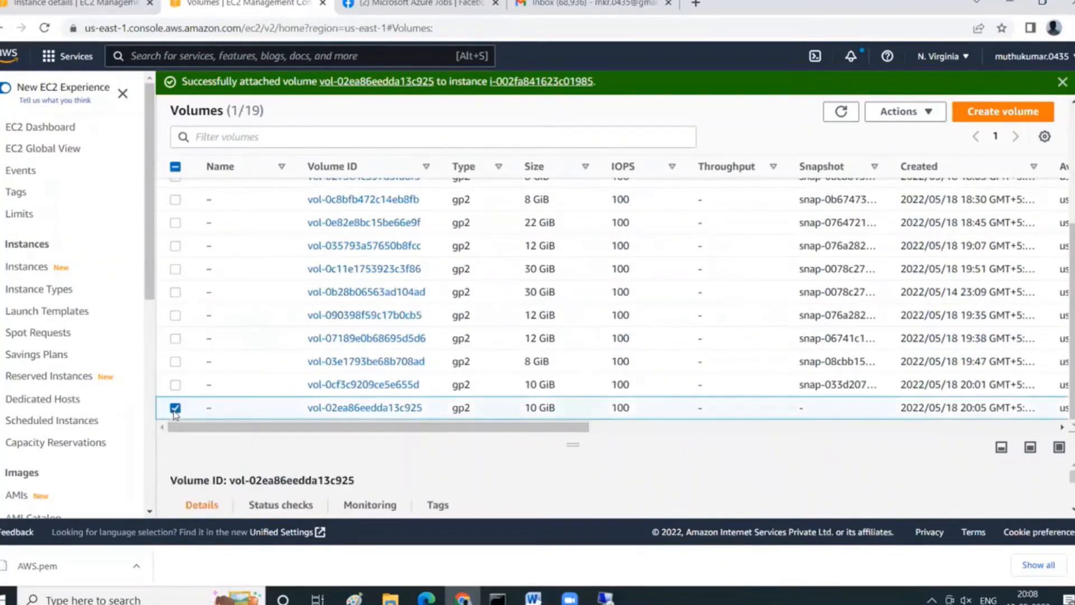
left_click(921, 117)
left_click(924, 155)
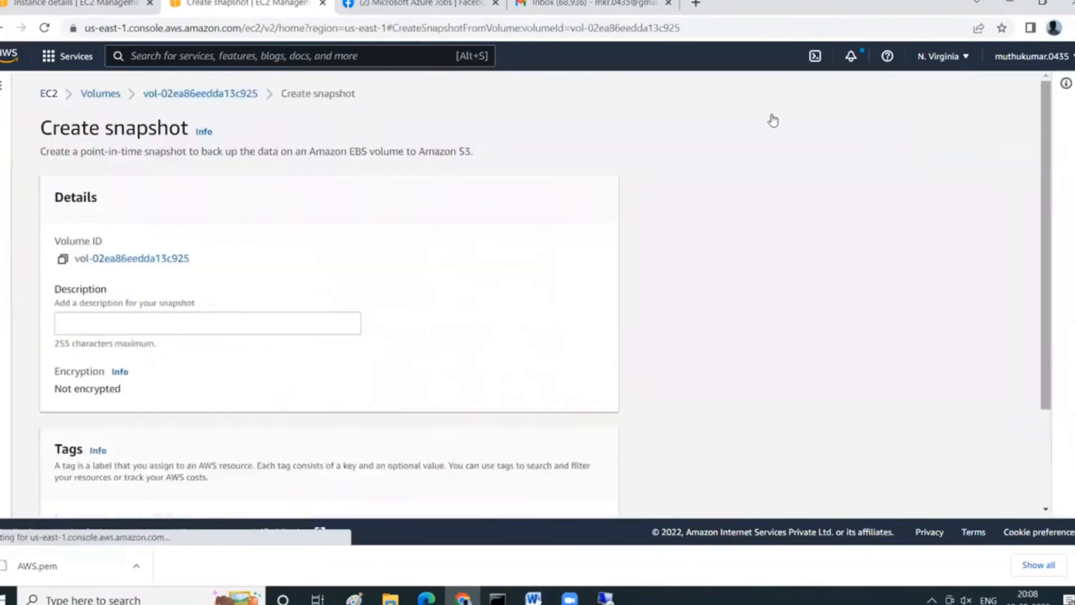
left_click(265, 318)
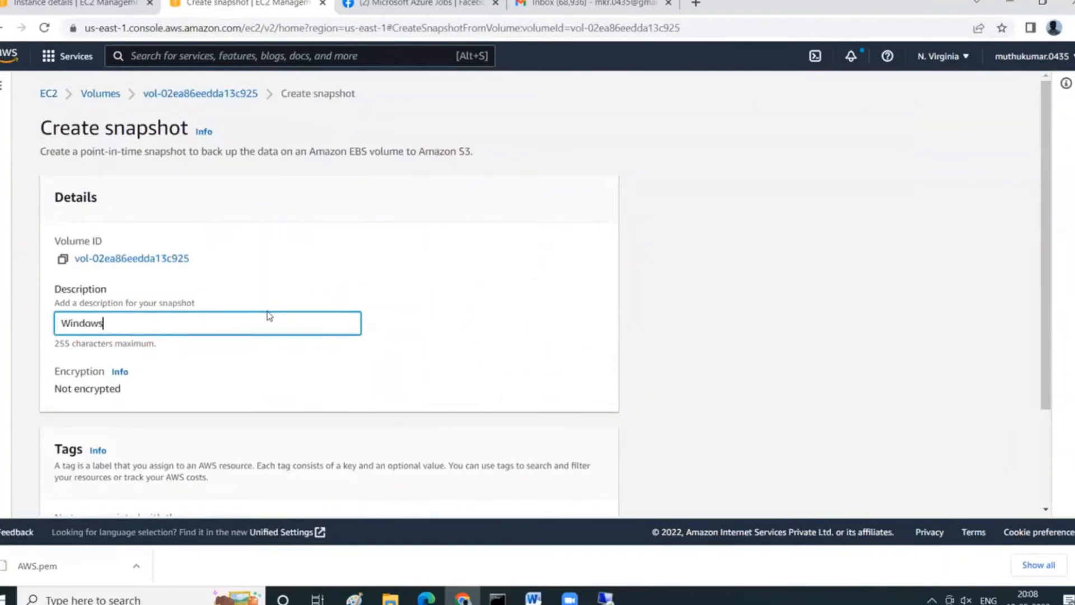
scroll(280, 320, "down", 3)
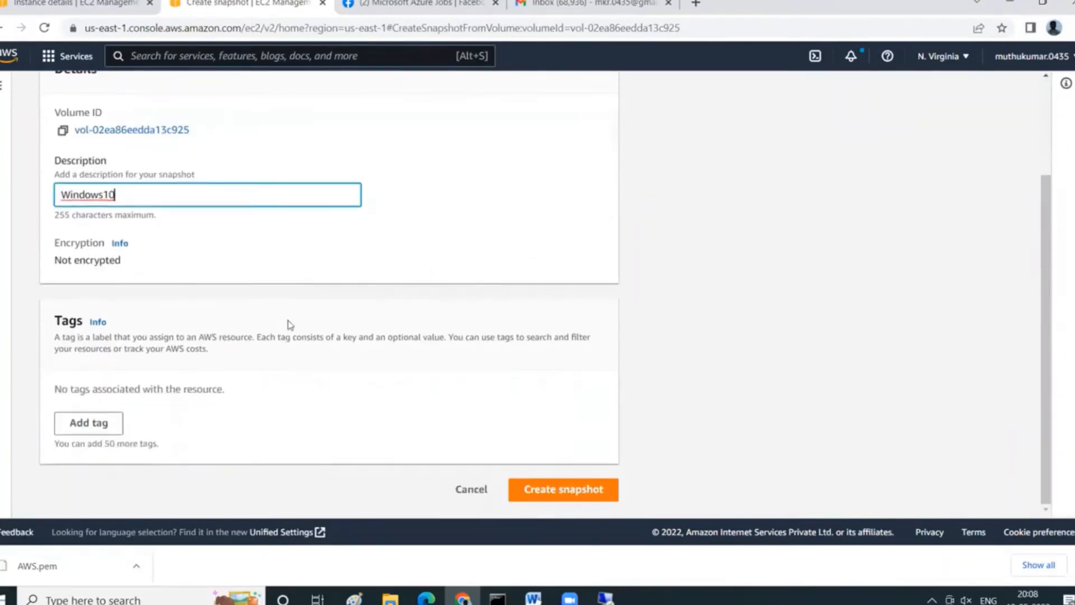
left_click(595, 493)
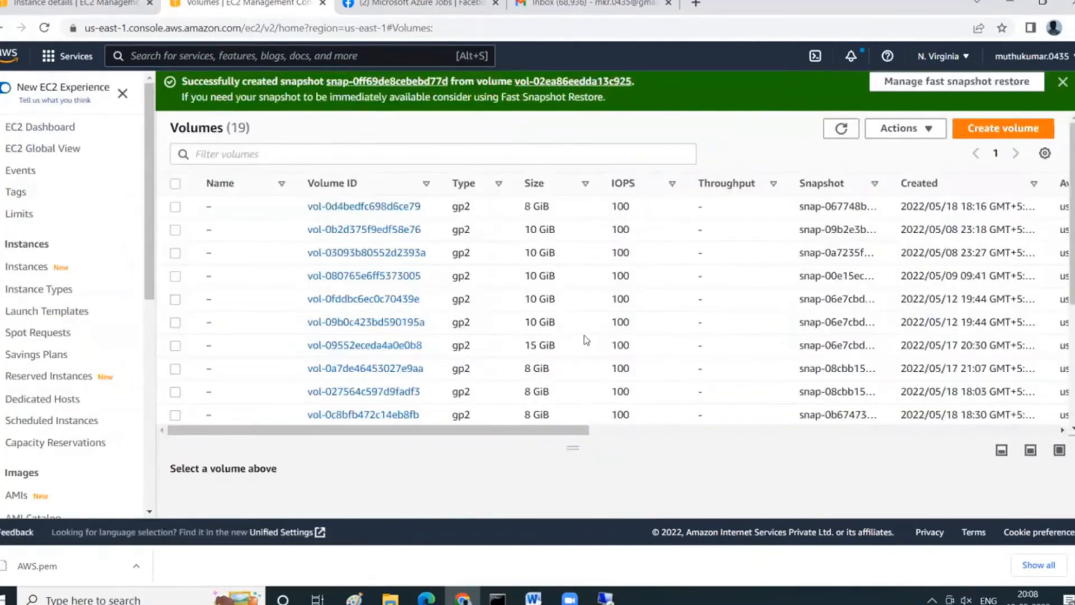
- Open the Snapshots list and refresh it to check the status of the Windows10 snapshot
scroll(594, 399, "down", 4)
scroll(68, 443, "down", 4)
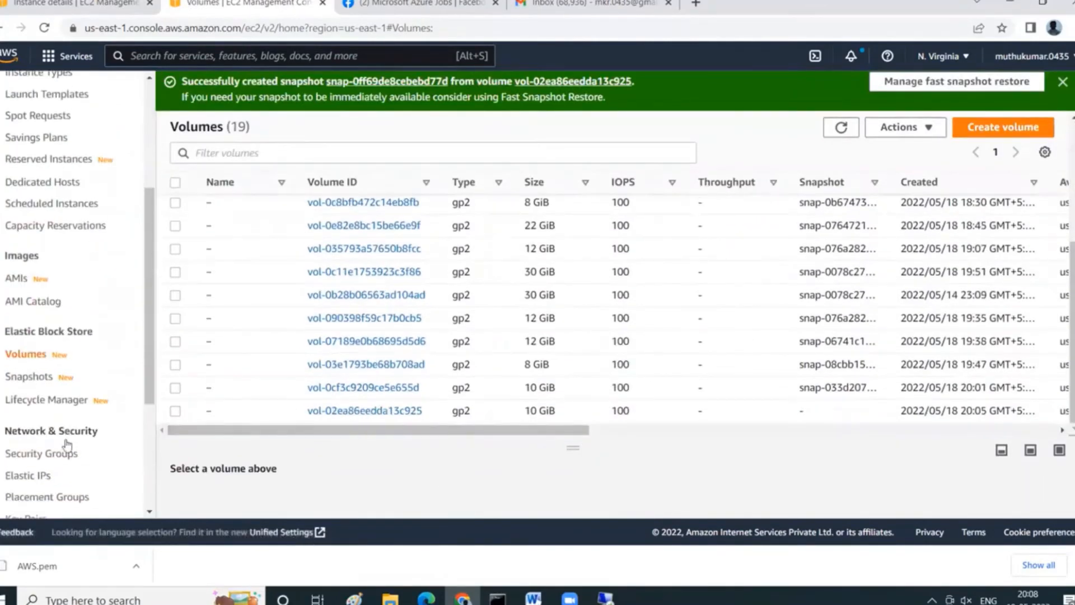
left_click(35, 377)
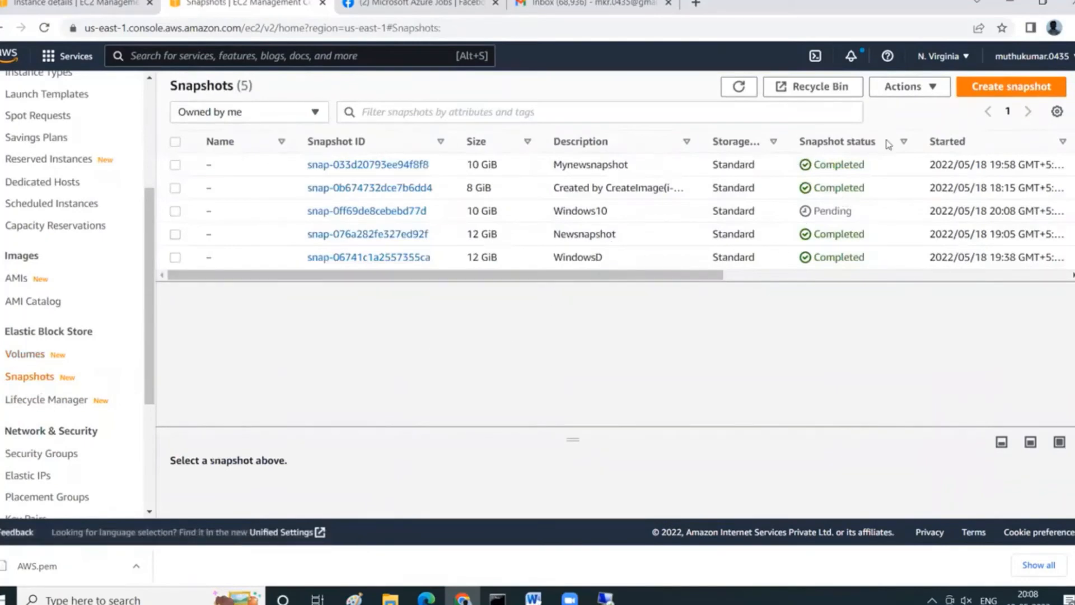
left_click(739, 87)
left_click(725, 88)
left_click(737, 87)
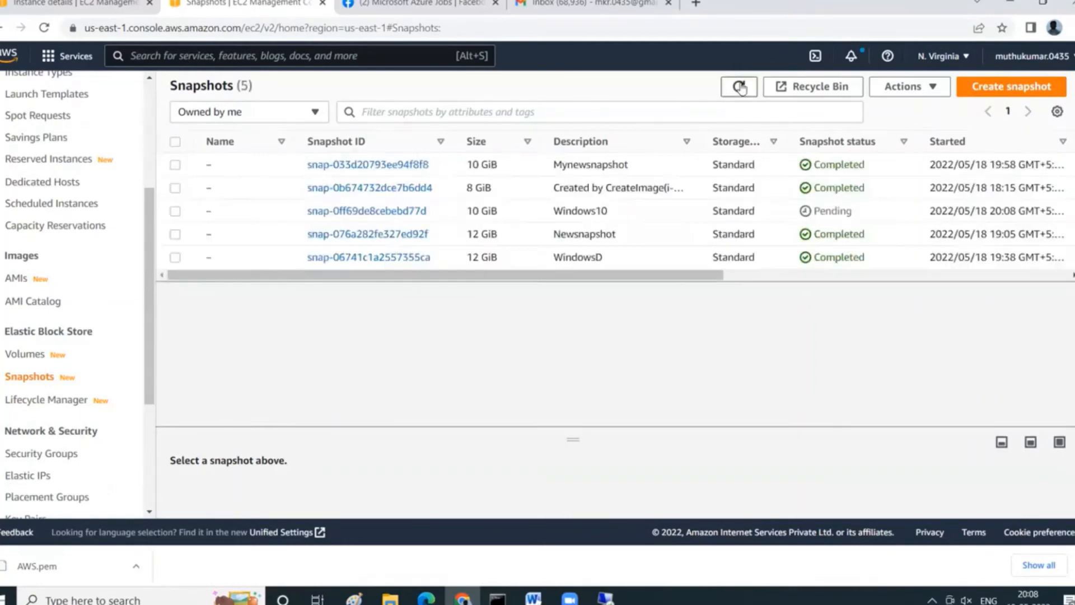
left_click(740, 87)
left_click(738, 88)
left_click(733, 89)
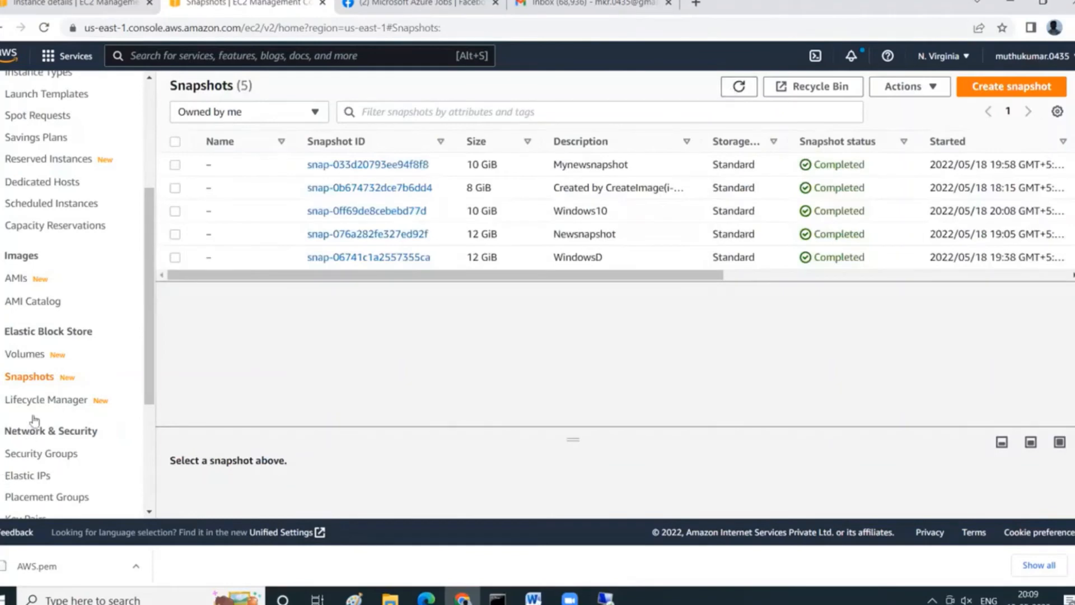
- Detach volume vol-02ea86eedda13c925 from its instance in the Volumes list
left_click(29, 354)
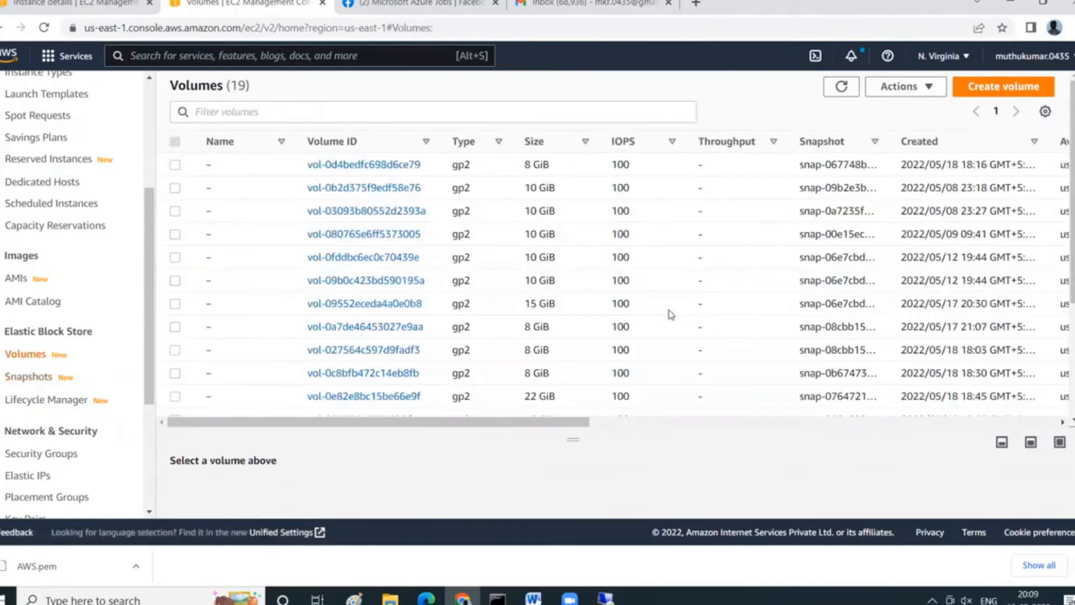
scroll(668, 313, "down", 5)
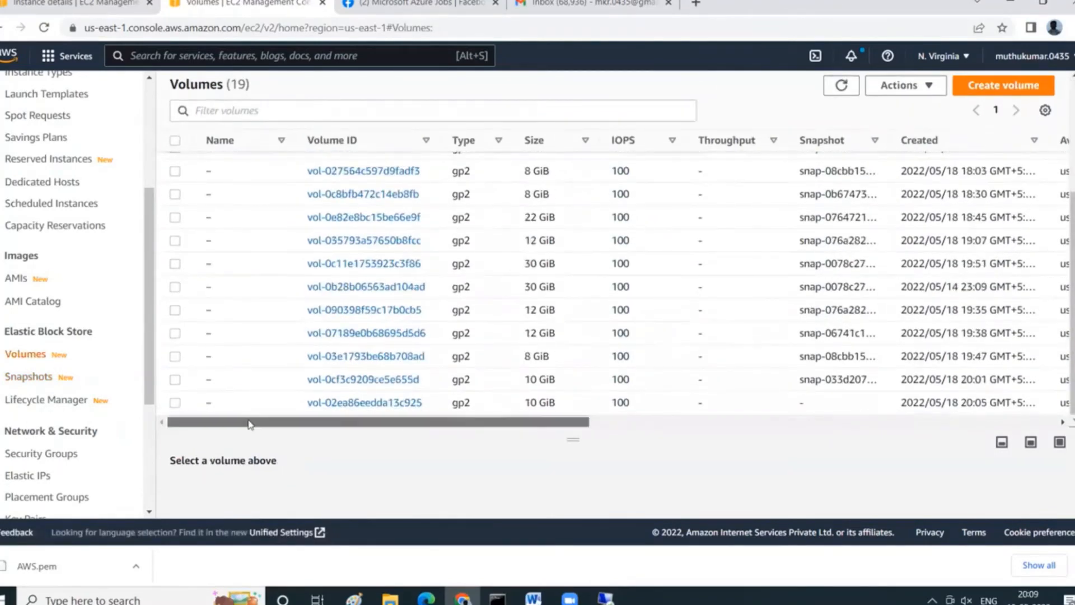
left_click(175, 402)
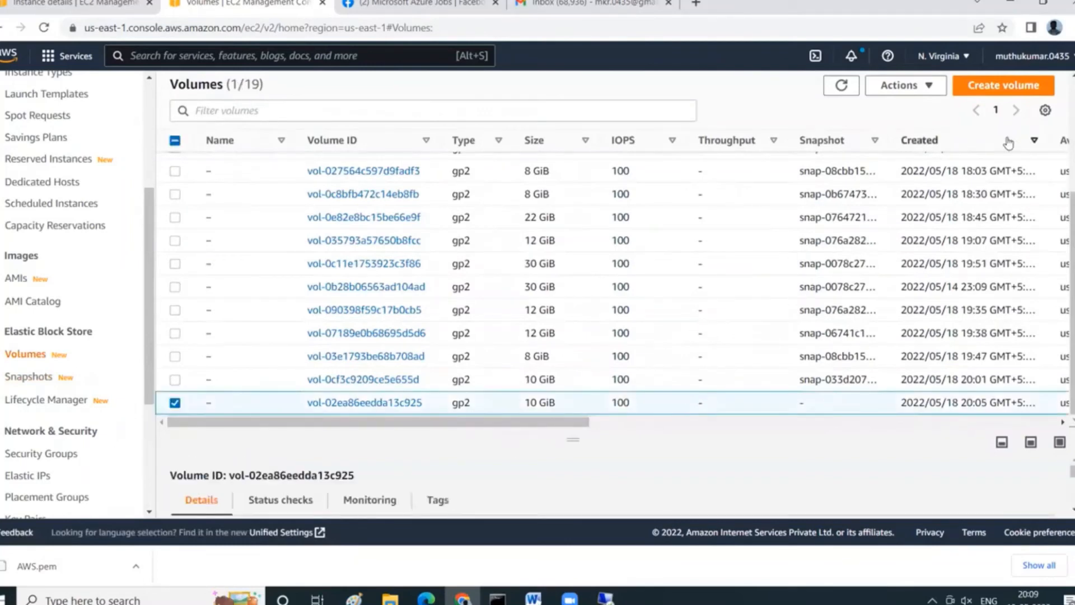
left_click(928, 85)
left_click(896, 219)
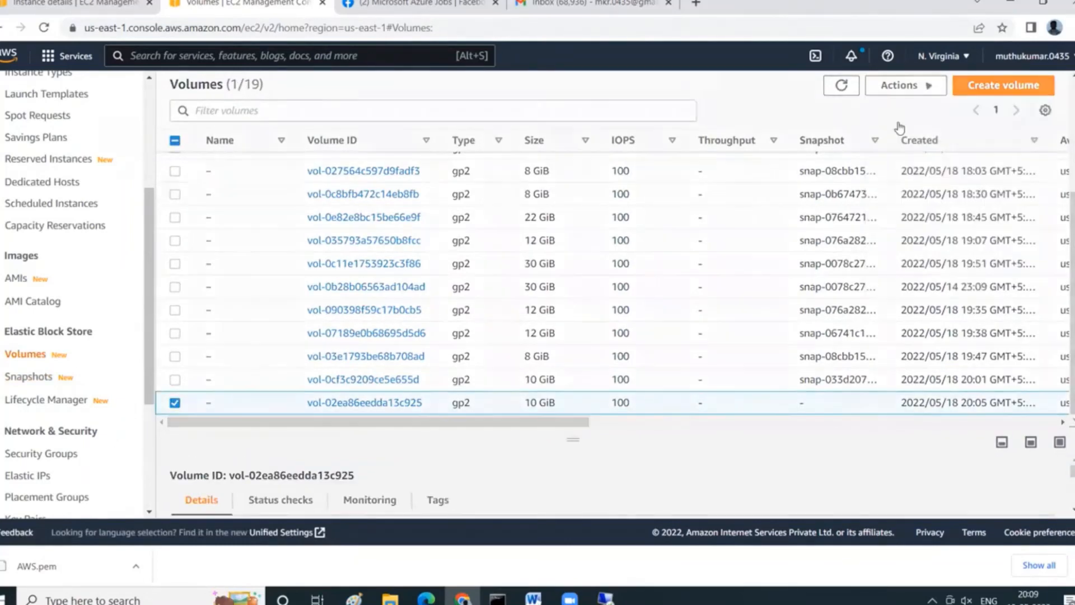
left_click(788, 362)
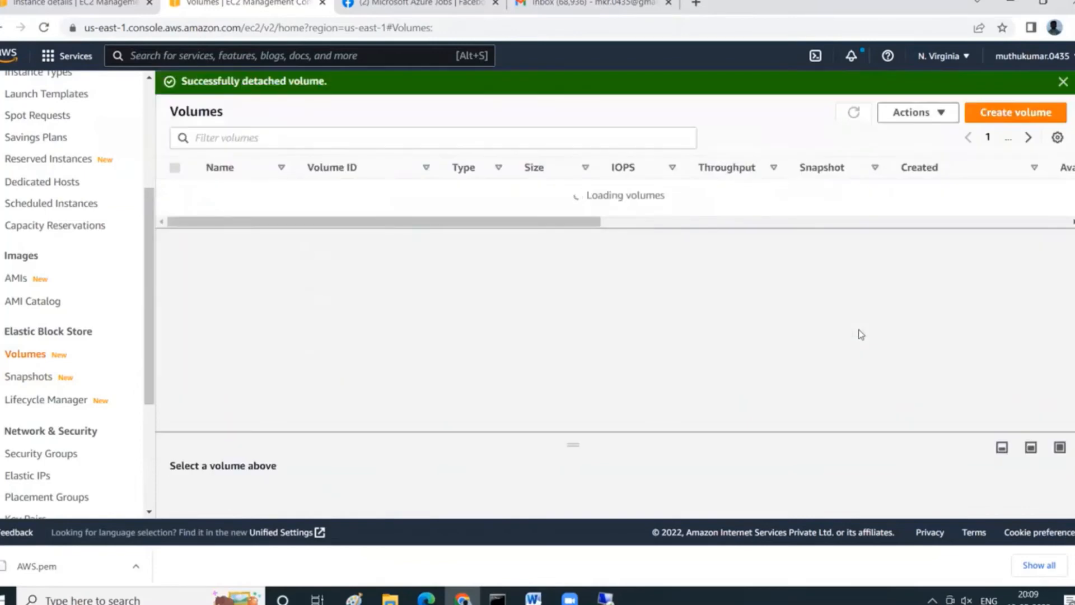
- Refresh the volumes to check the detached volume's state, and look in the Remote Desktop session's Disk Management for its disk
scroll(795, 333, "down", 4)
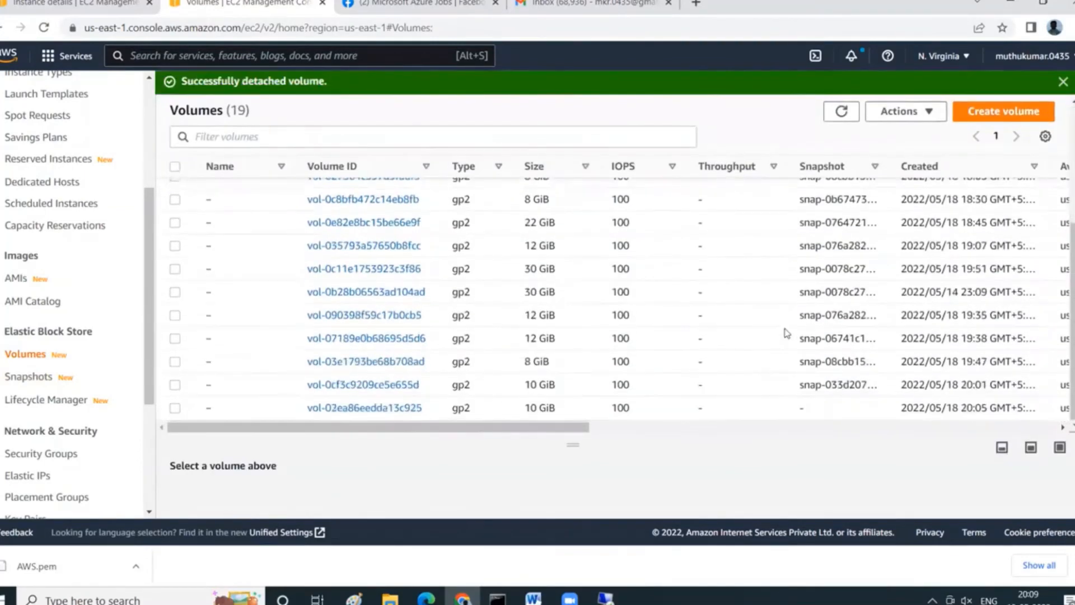
left_click_drag(581, 426, 729, 435)
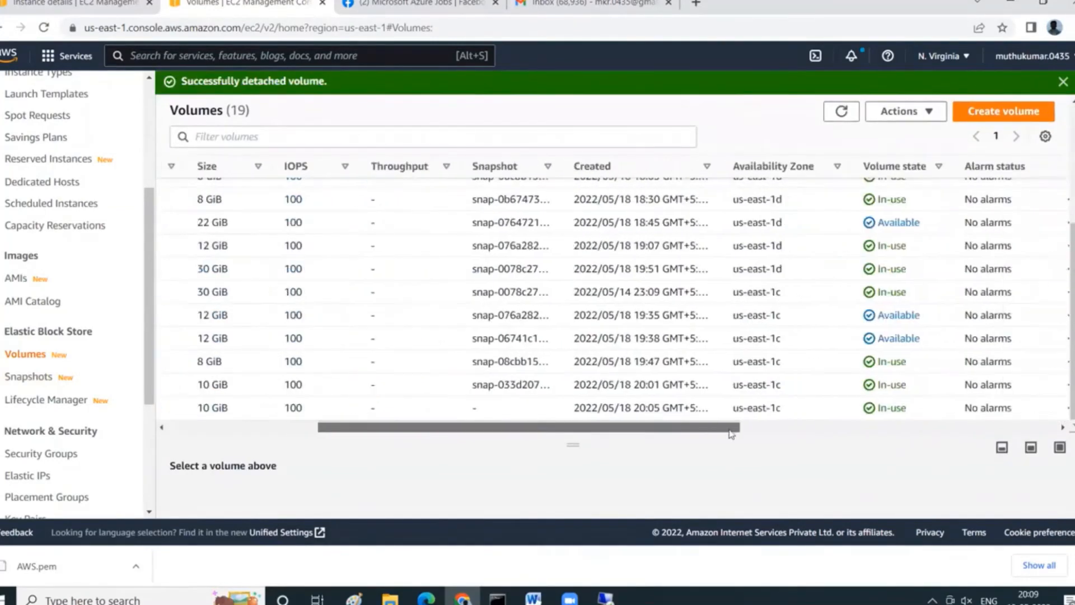
left_click(841, 111)
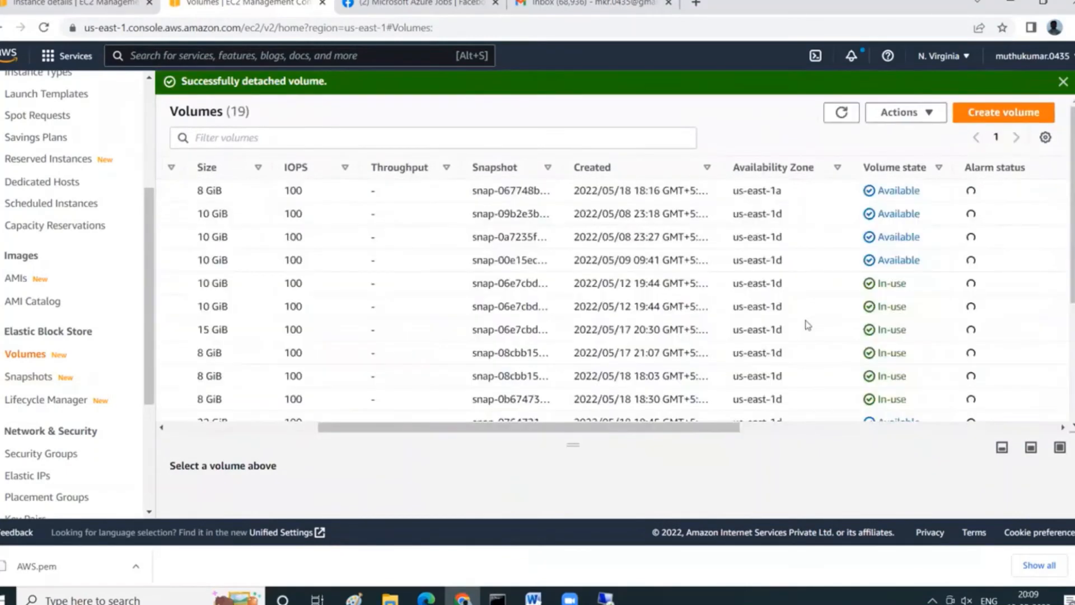
scroll(806, 325, "down", 4)
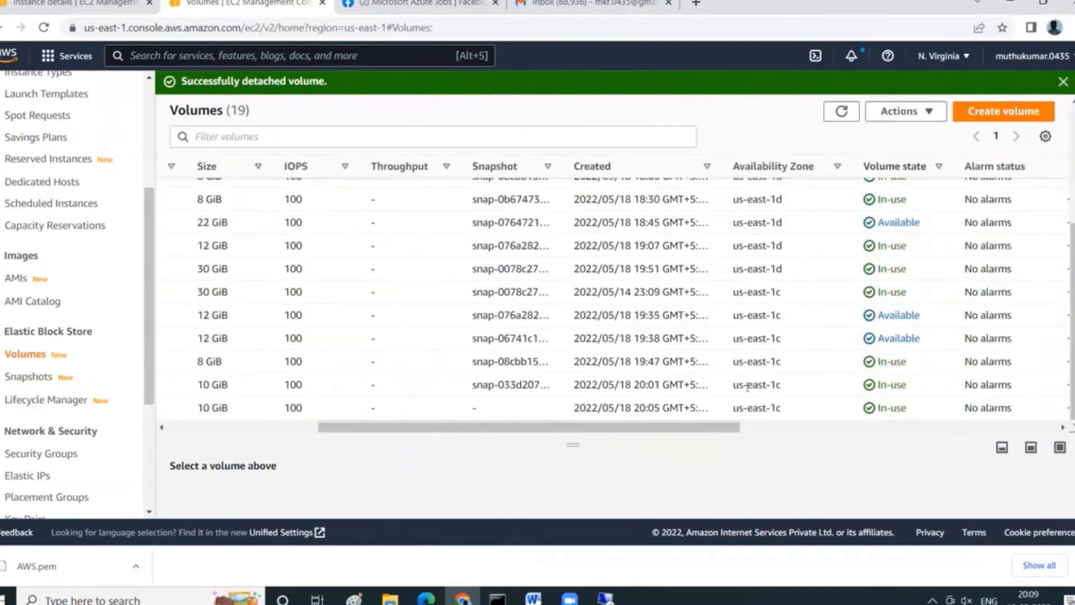
left_click_drag(719, 428, 462, 435)
left_click(842, 112)
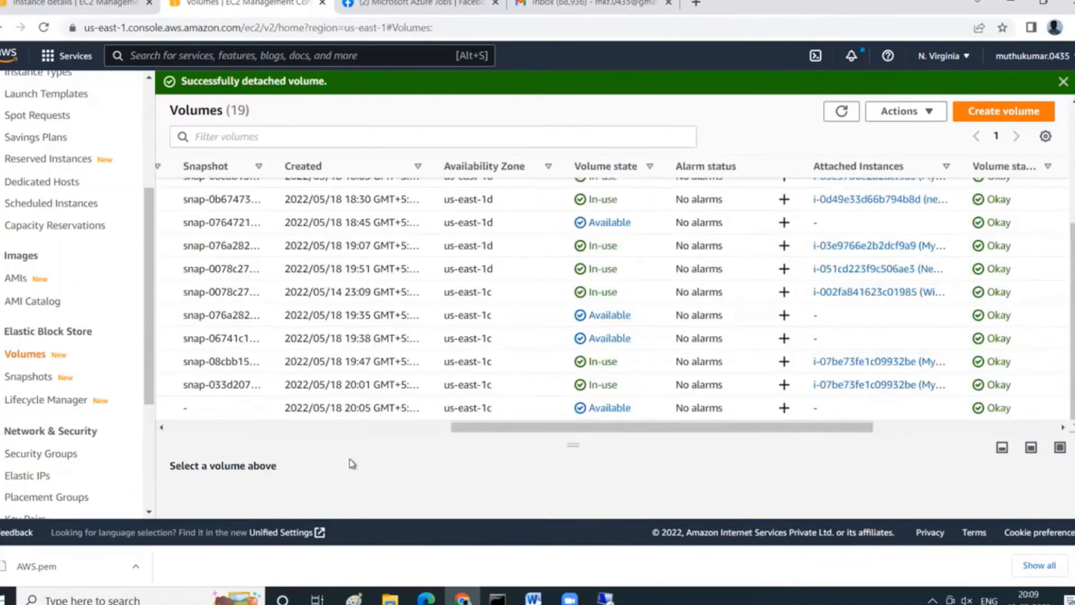
key("alt+Tab")
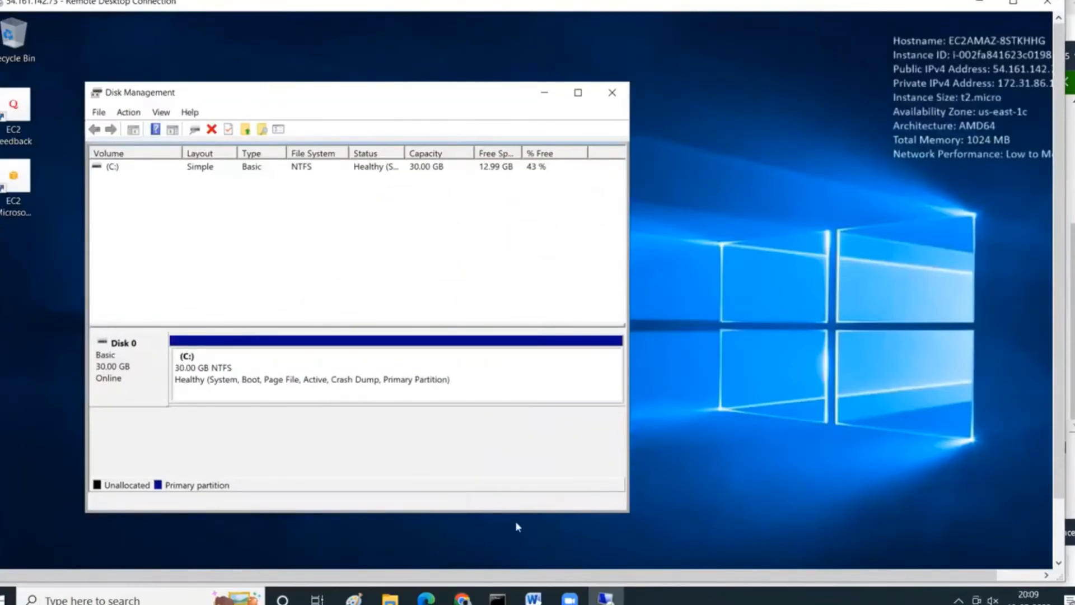
key("alt+Tab")
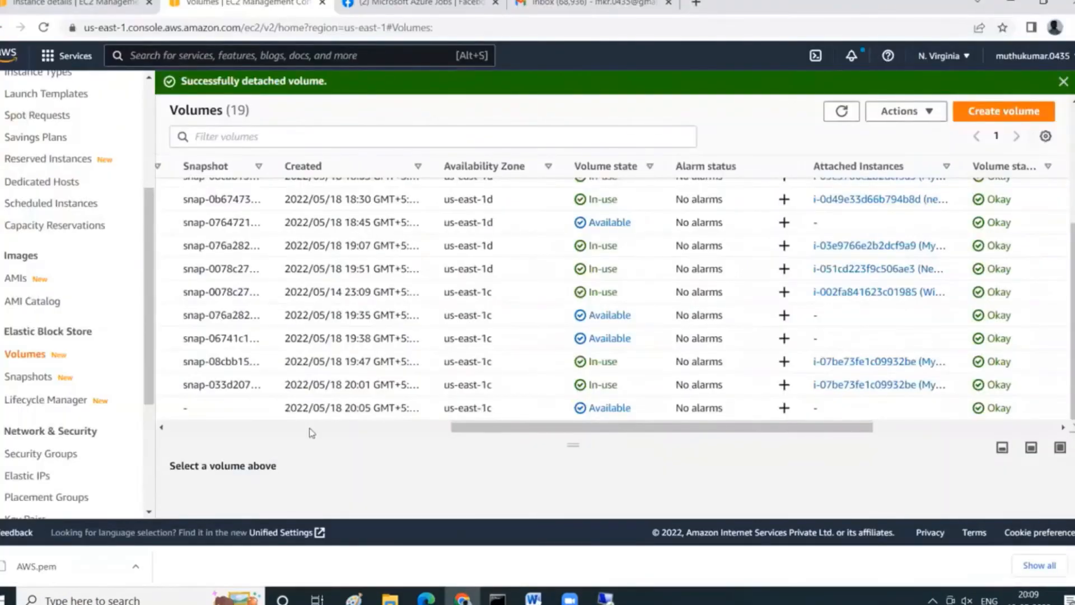
- Delete the detached volume vol-02ea86eedda13c925
left_click_drag(310, 429, 674, 433)
left_click(173, 408)
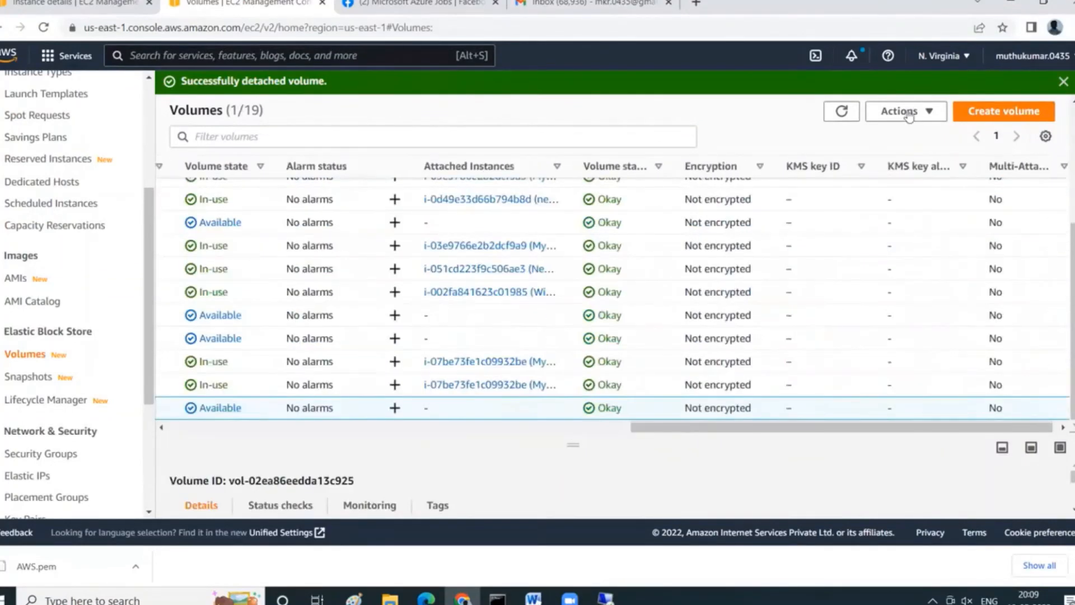
left_click(908, 114)
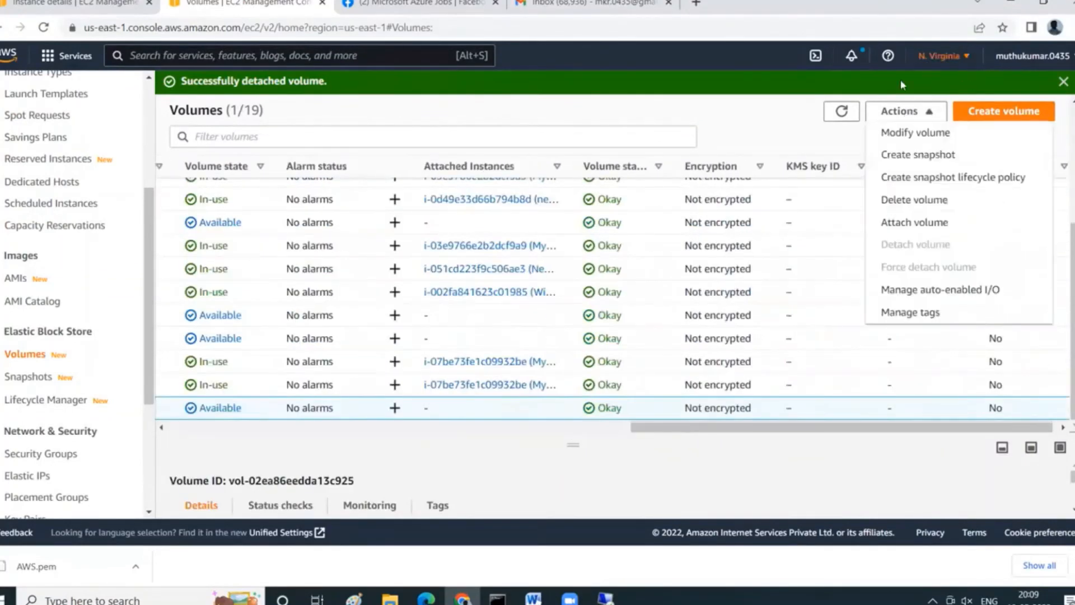
left_click(924, 207)
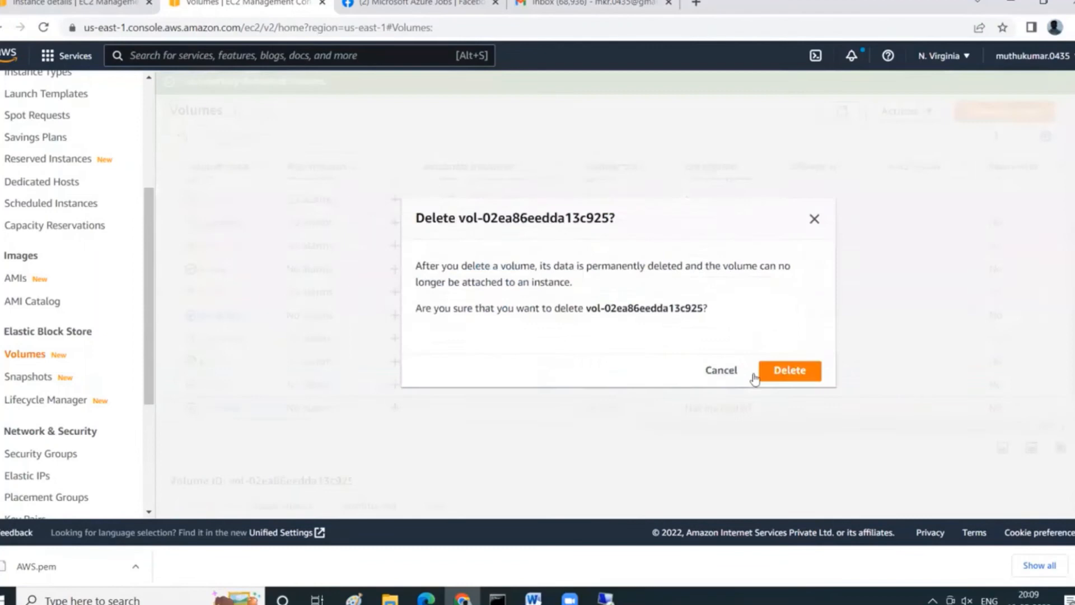
left_click(785, 371)
scroll(509, 369, "down", 3)
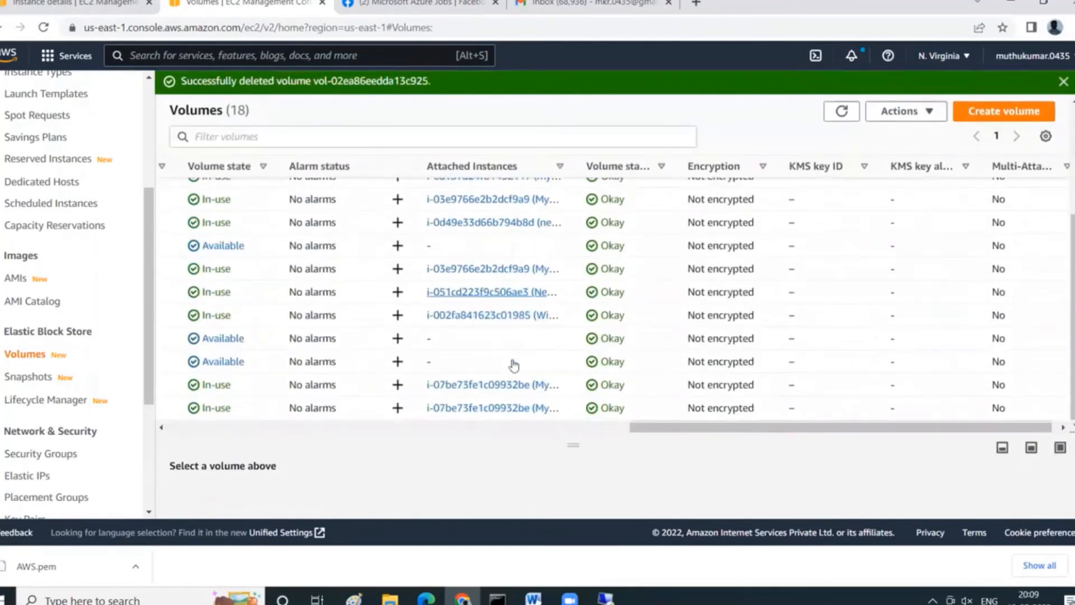
- Create a volume from the Windows10 snapshot in availability zone us-east-1c, keeping General Purpose SSD (gp2) and 10 GiB
left_click_drag(651, 430, 48, 425)
left_click(45, 375)
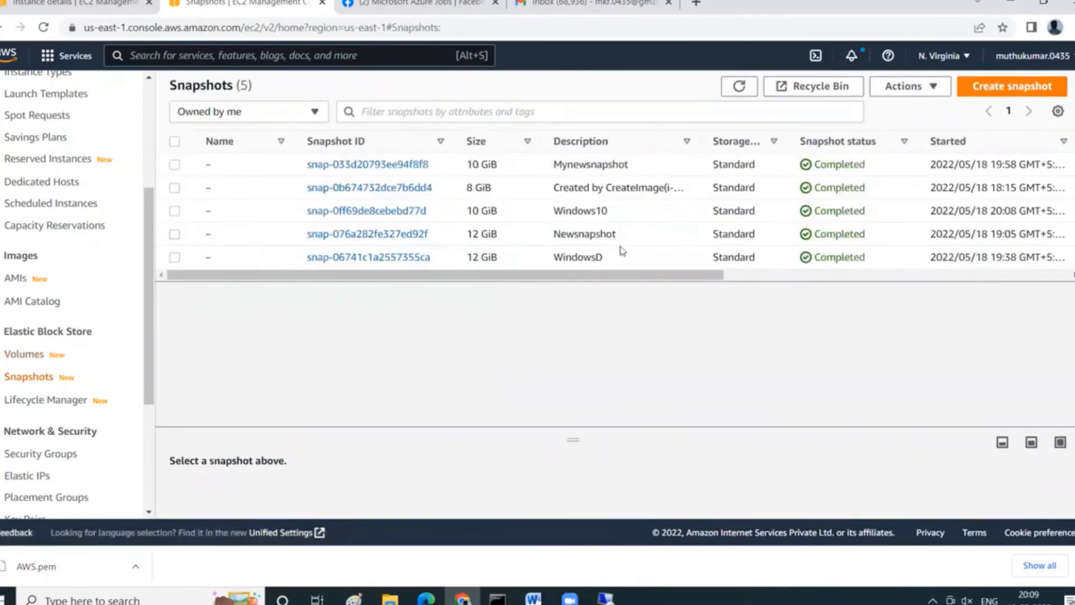
left_click(175, 211)
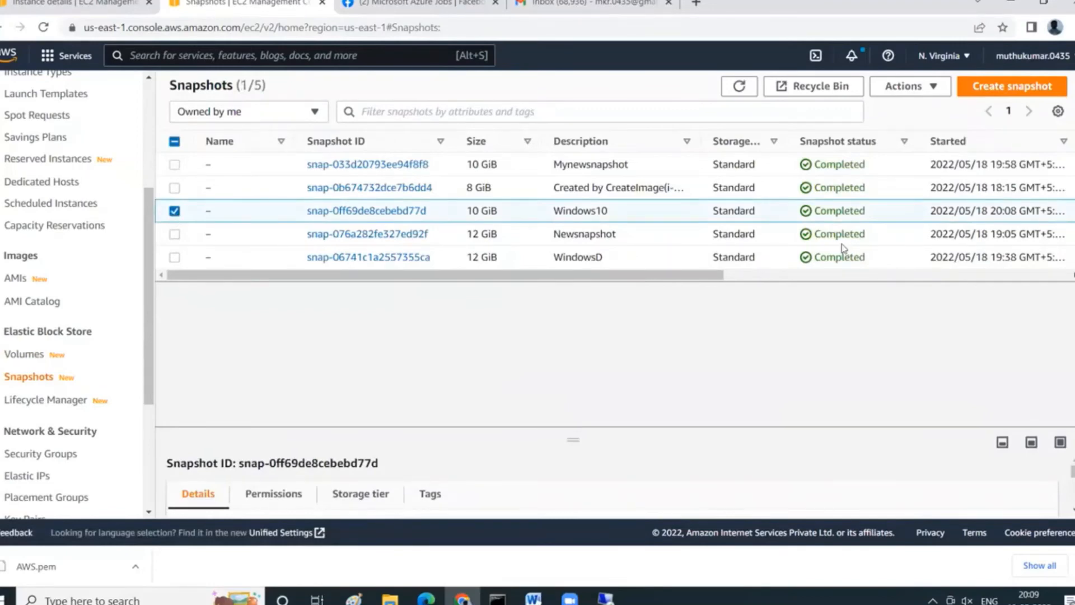
left_click(899, 90)
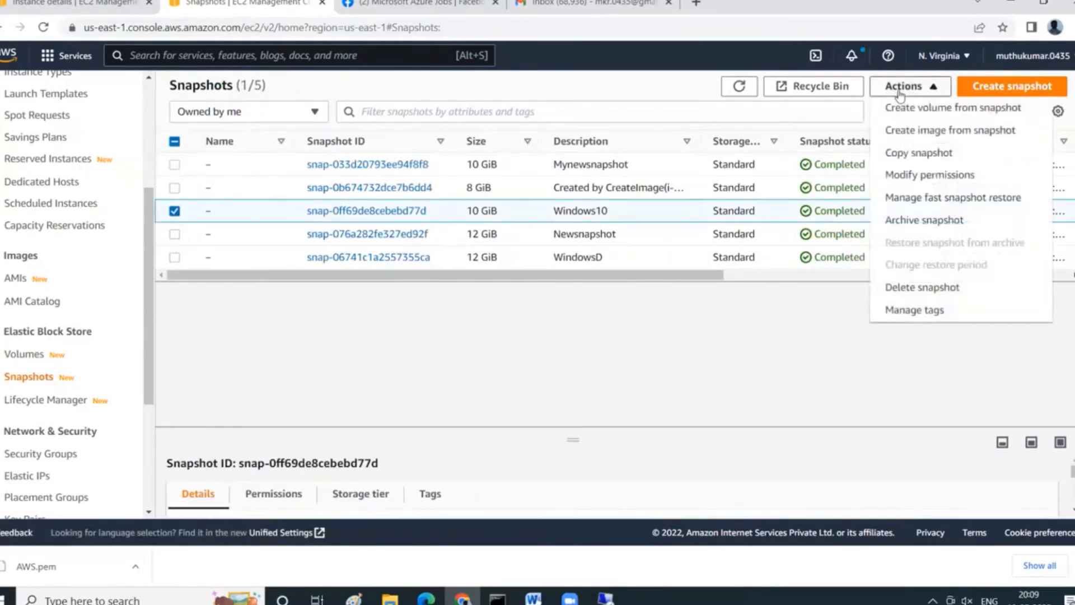
left_click(899, 105)
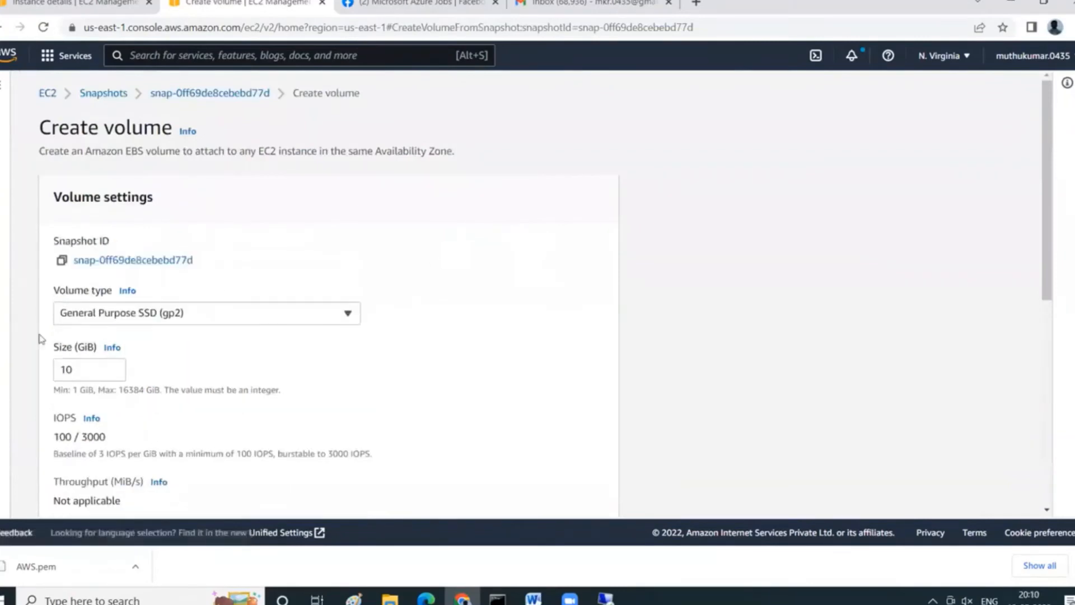
scroll(123, 352, "down", 5)
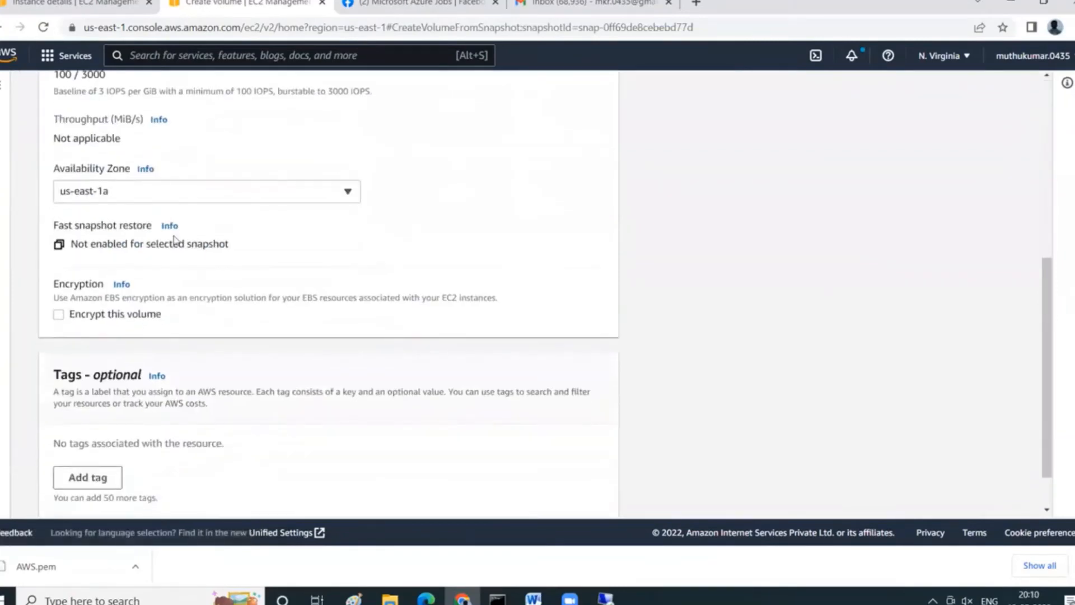
left_click(185, 193)
left_click(106, 278)
scroll(411, 279, "down", 1)
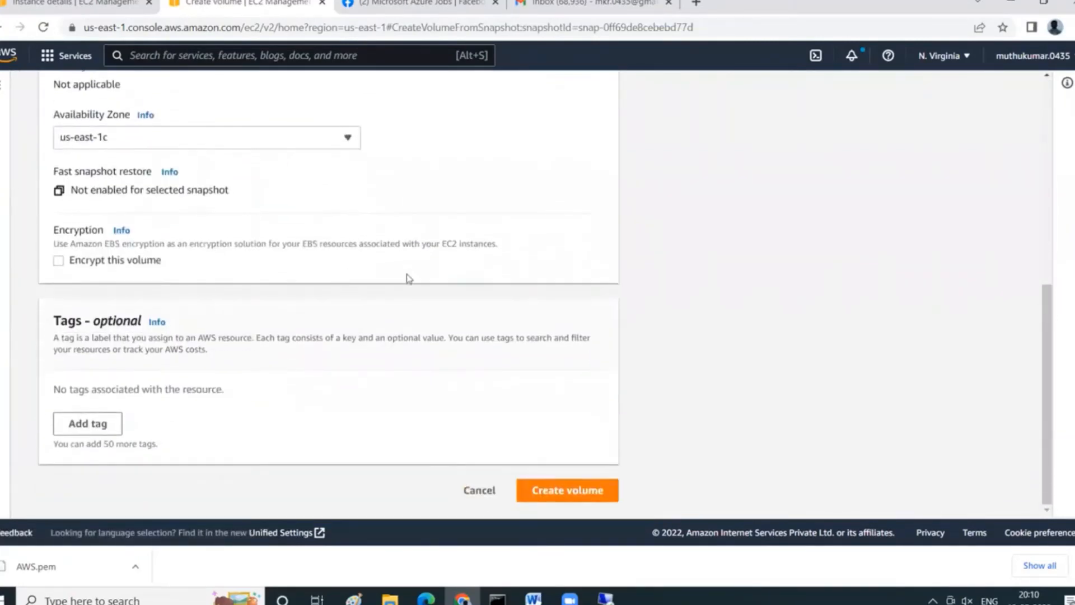
left_click(600, 500)
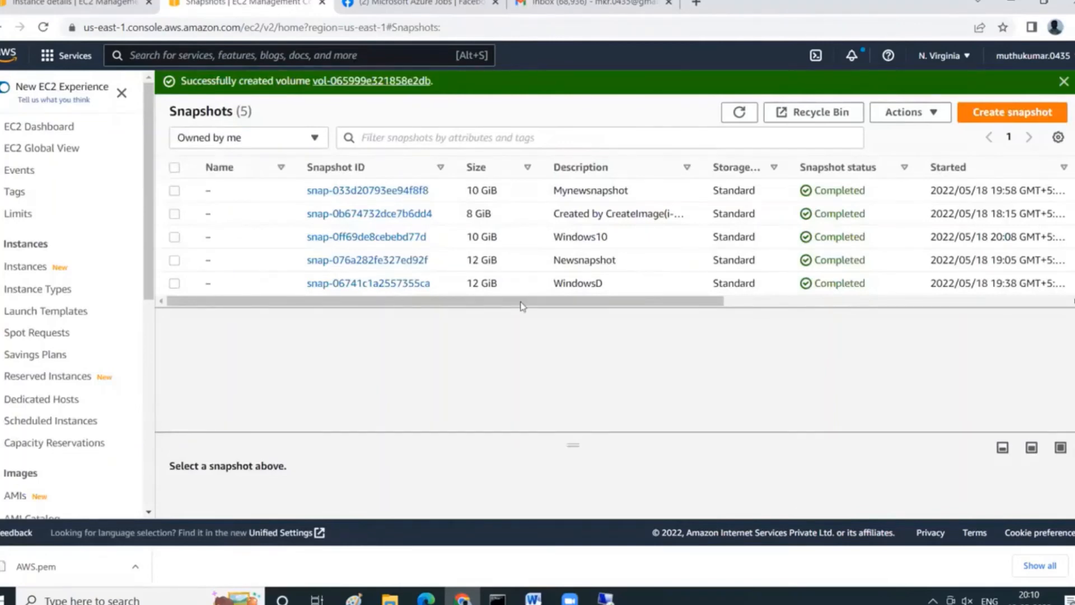
- Open the Volumes list, refresh it and check the state of the newly created volume vol-065999e321858e2db
scroll(73, 448, "down", 3)
left_click(23, 427)
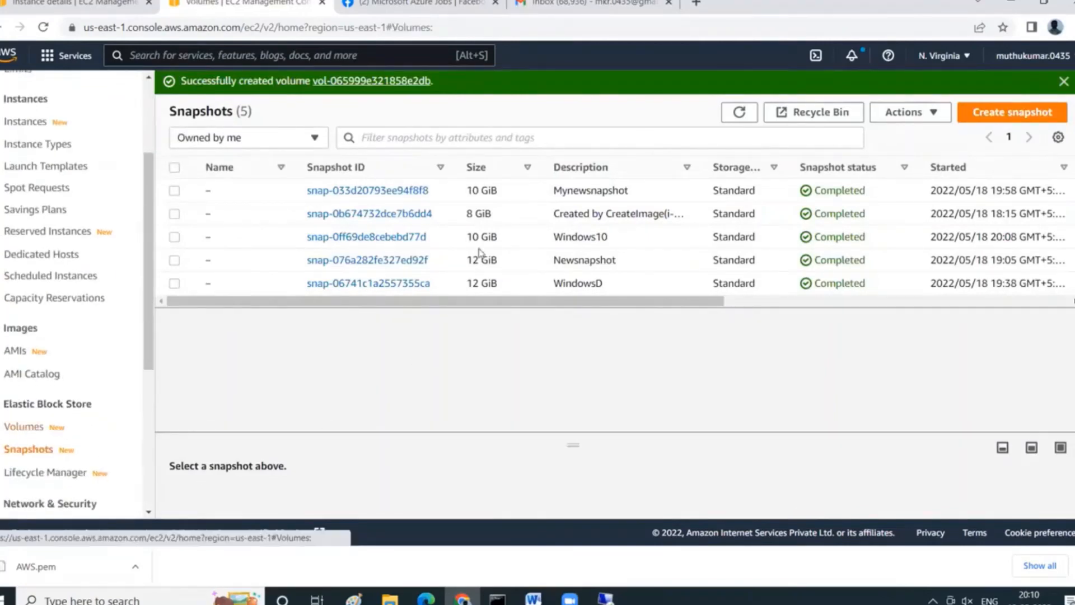
scroll(674, 384, "down", 5)
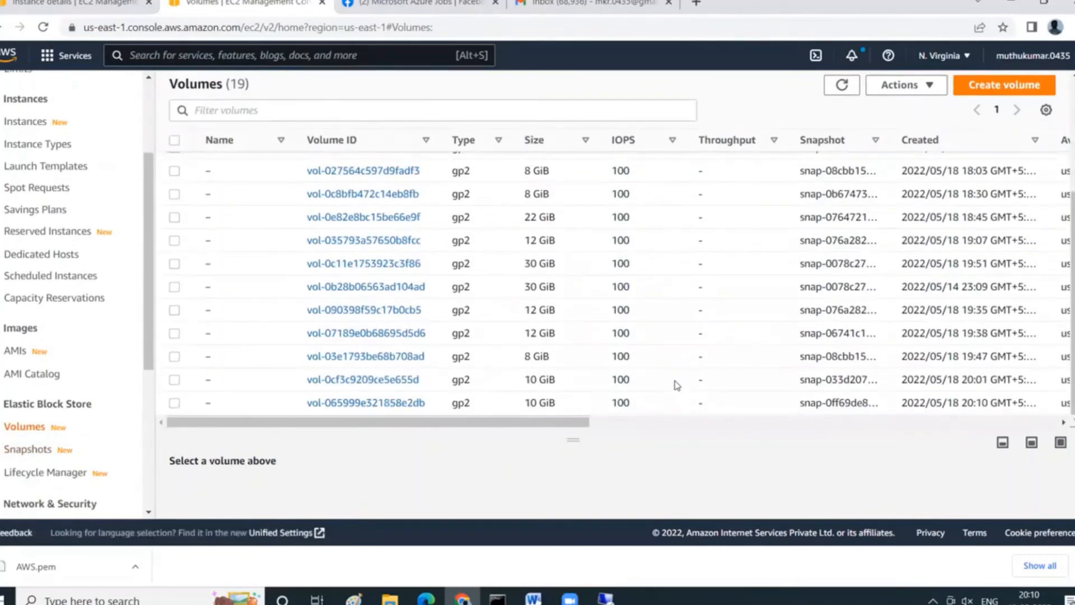
left_click_drag(565, 424, 787, 422)
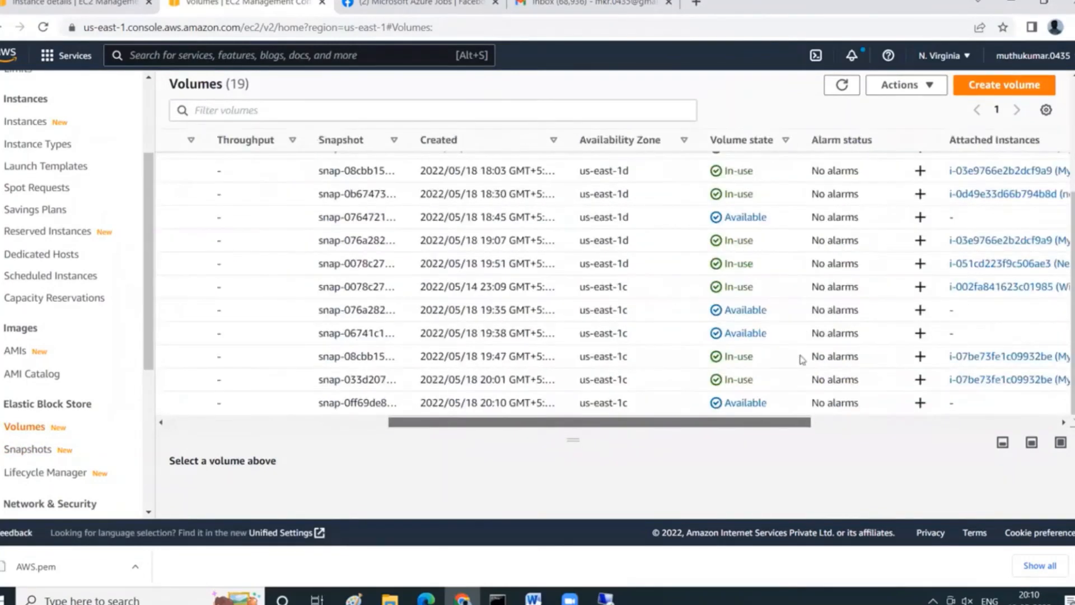
left_click(842, 85)
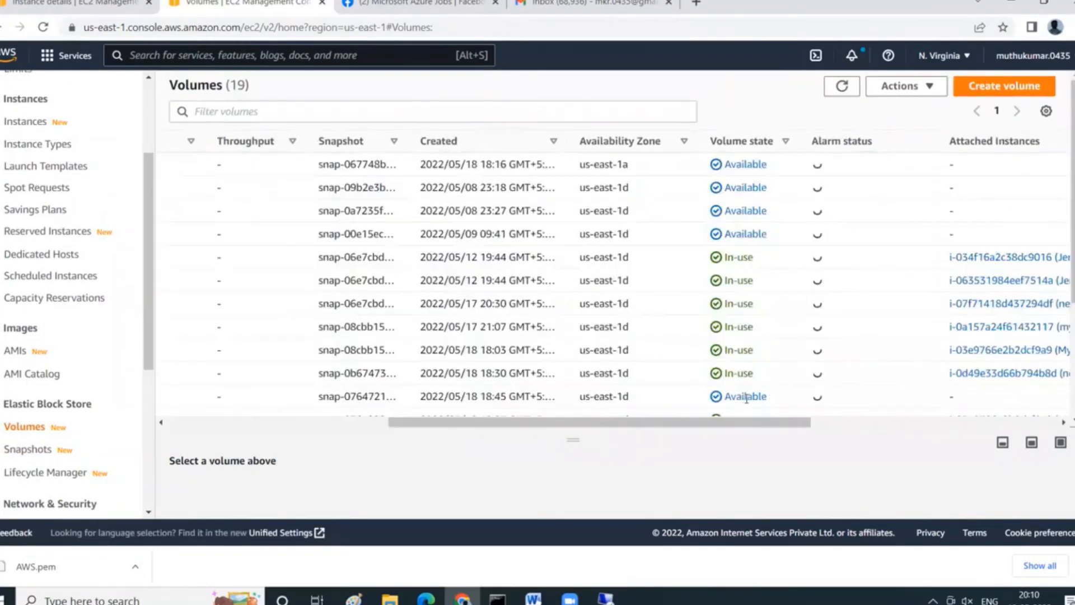
left_click_drag(753, 423, 173, 424)
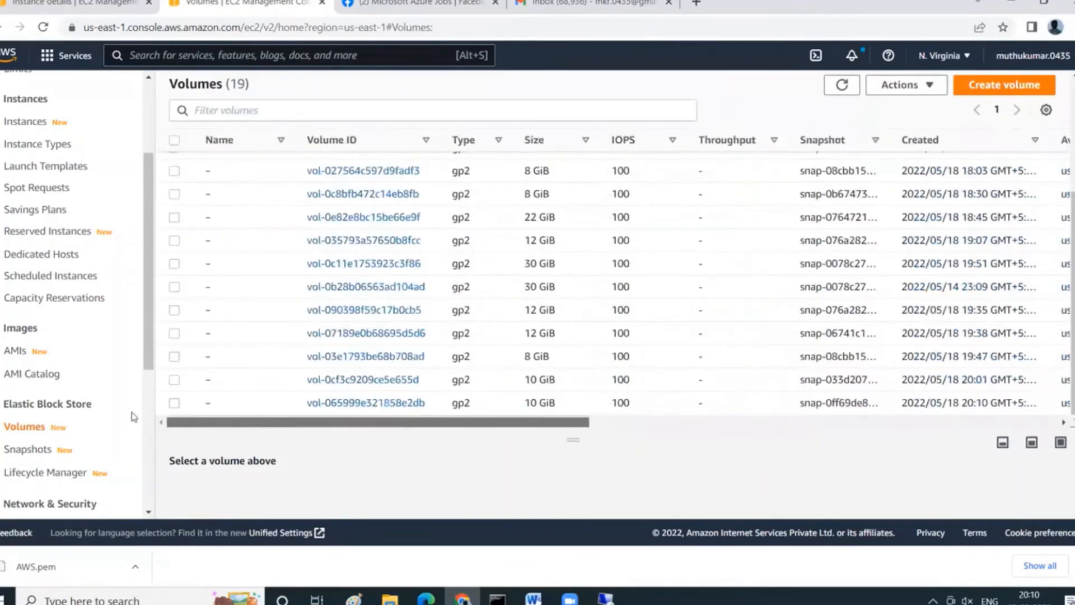
- Attach volume vol-065999e321858e2db to instance i-002fa841623c01985, keeping the device name xvdf
left_click(175, 404)
left_click(932, 84)
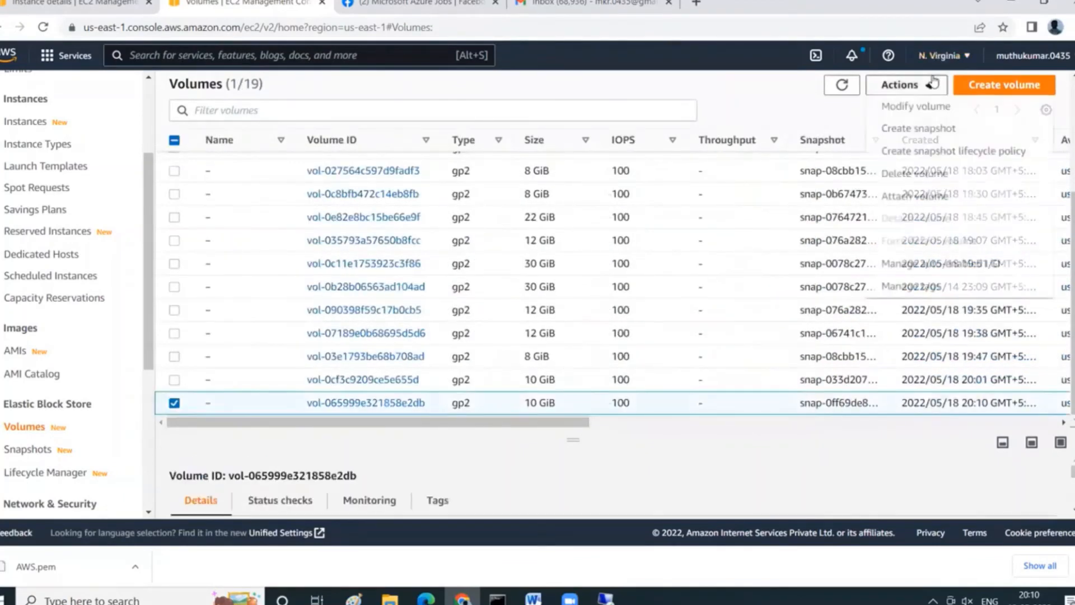
left_click(932, 196)
left_click(350, 363)
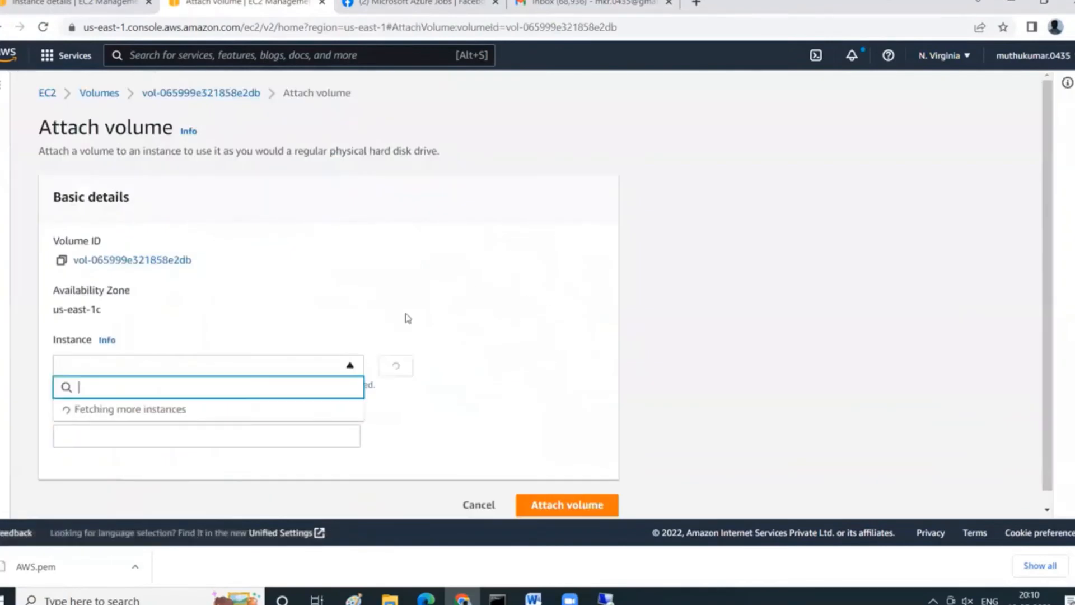
left_click(150, 414)
scroll(322, 415, "down", 1)
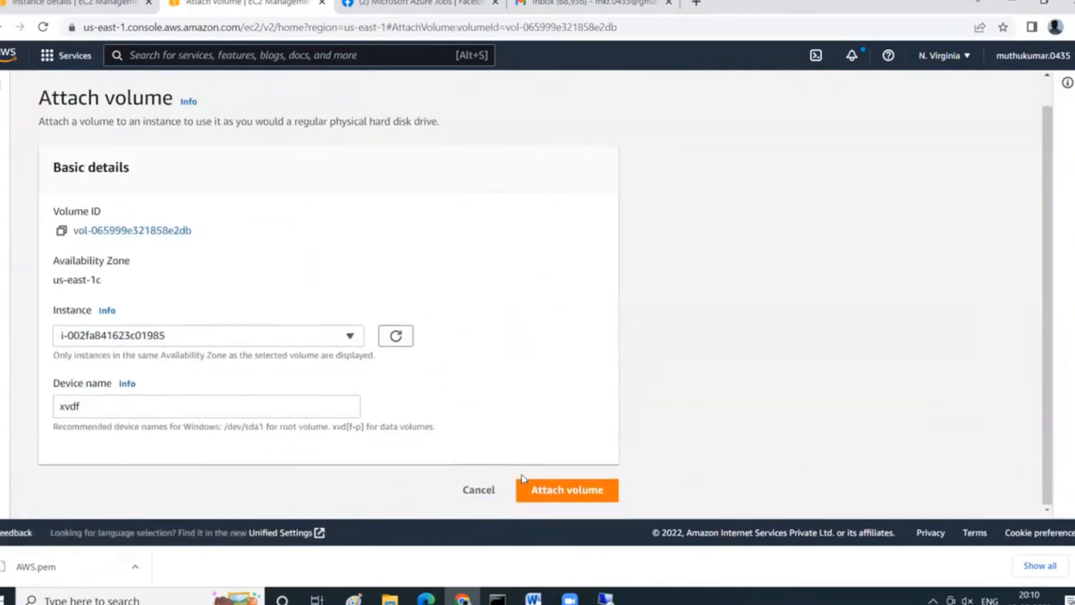
left_click(560, 490)
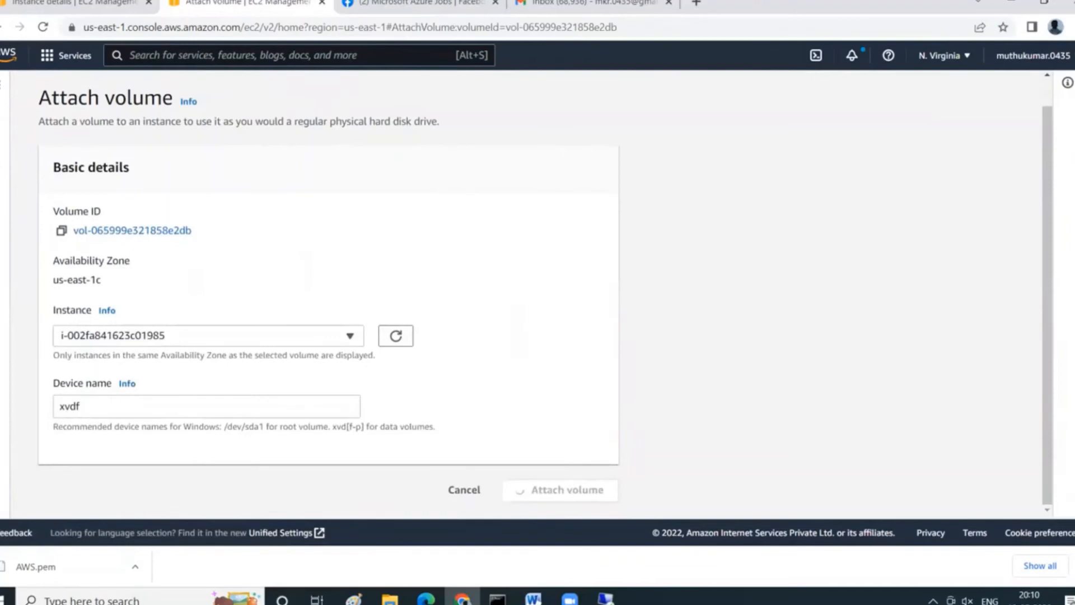
- Switch to the Remote Desktop session and look in Disk Management for the restored disk
key("alt+Tab")
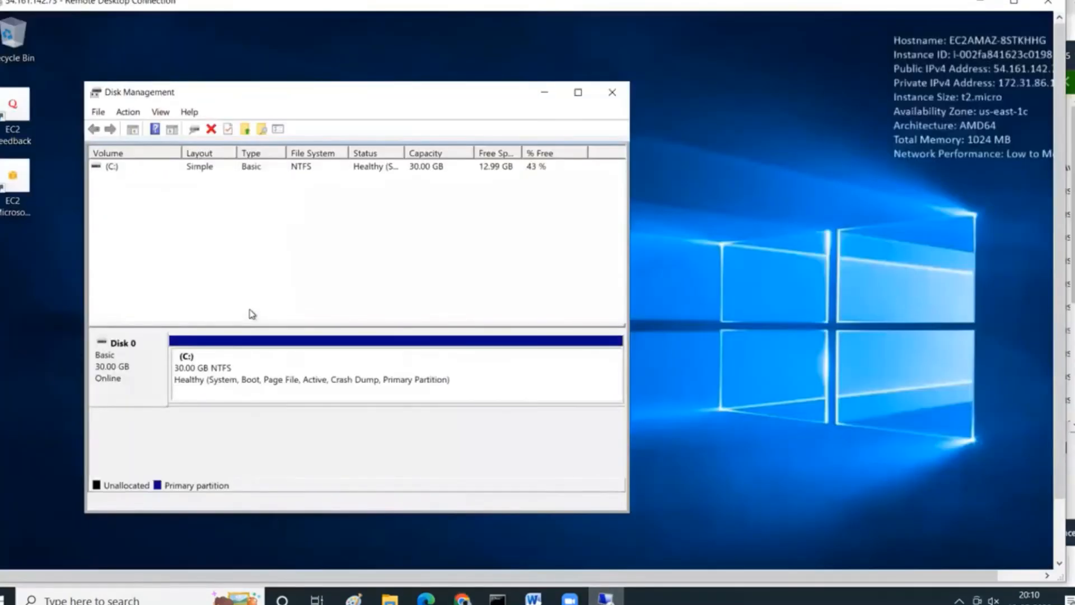
left_click(128, 111)
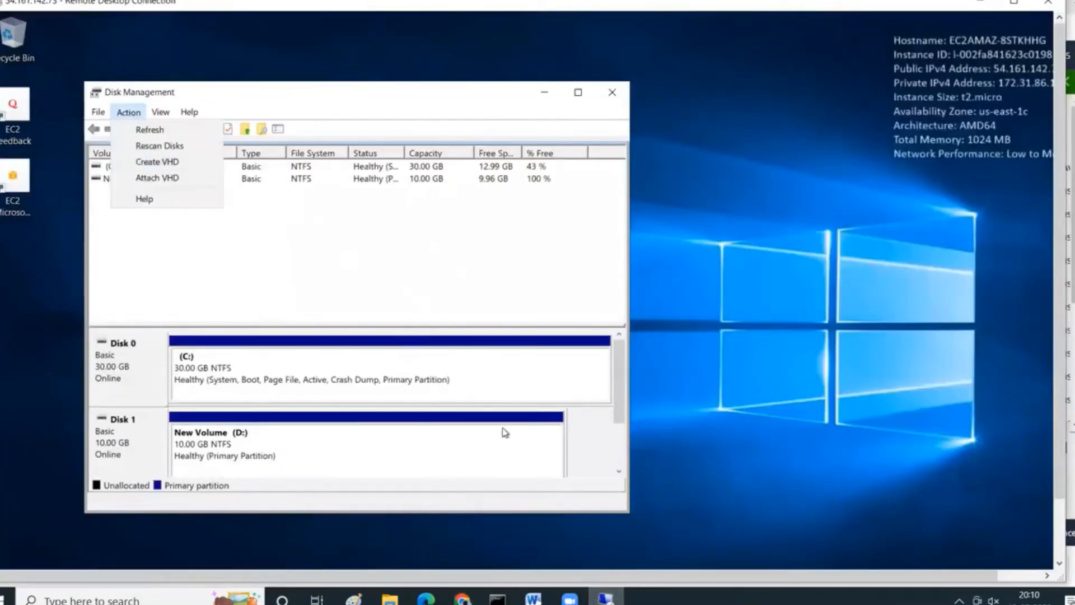
left_click(613, 432)
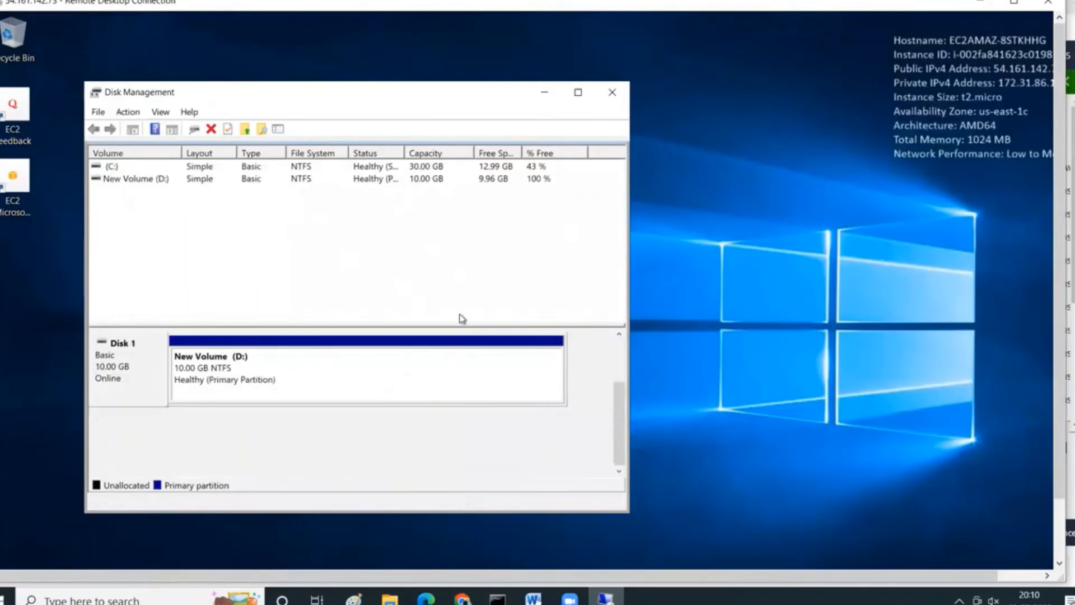
- Open New Volume (D:) from Disk Management and read its New Text Document, closing the document when done
left_click(160, 182)
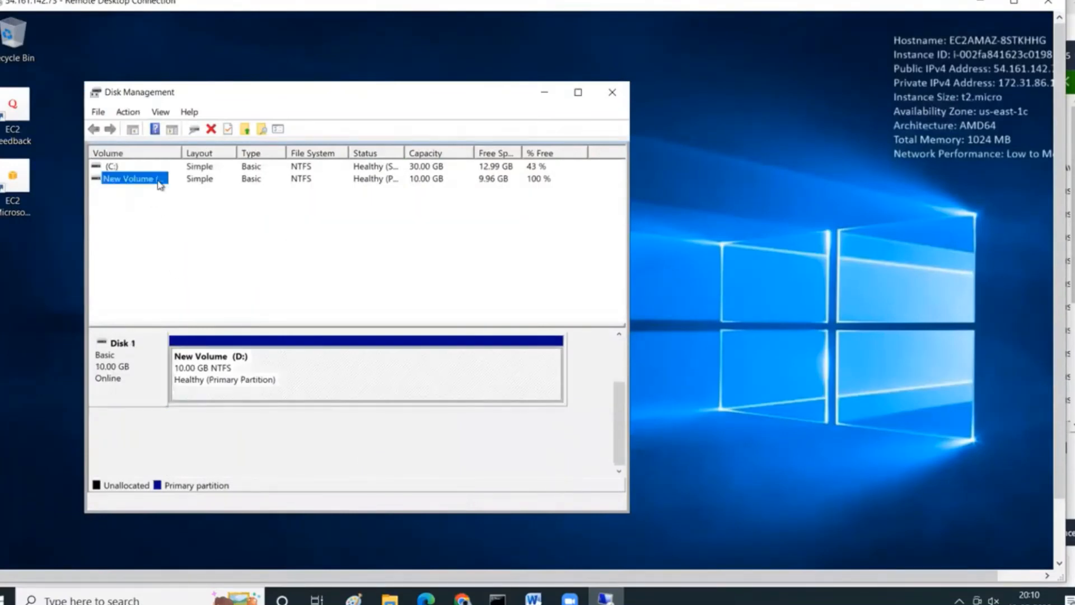
right_click(160, 184)
left_click(192, 190)
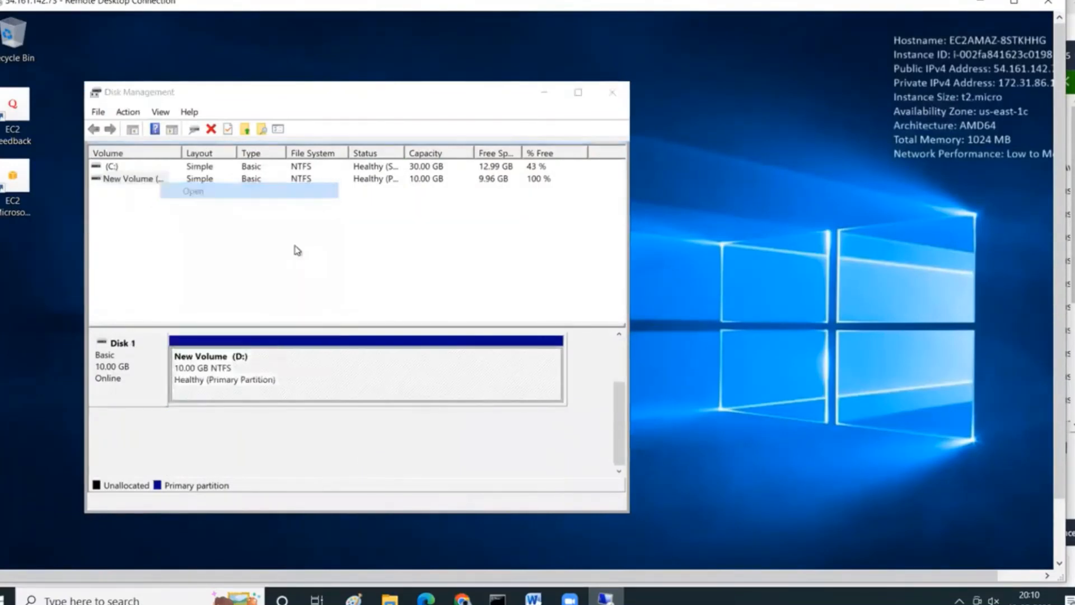
double_click(318, 200)
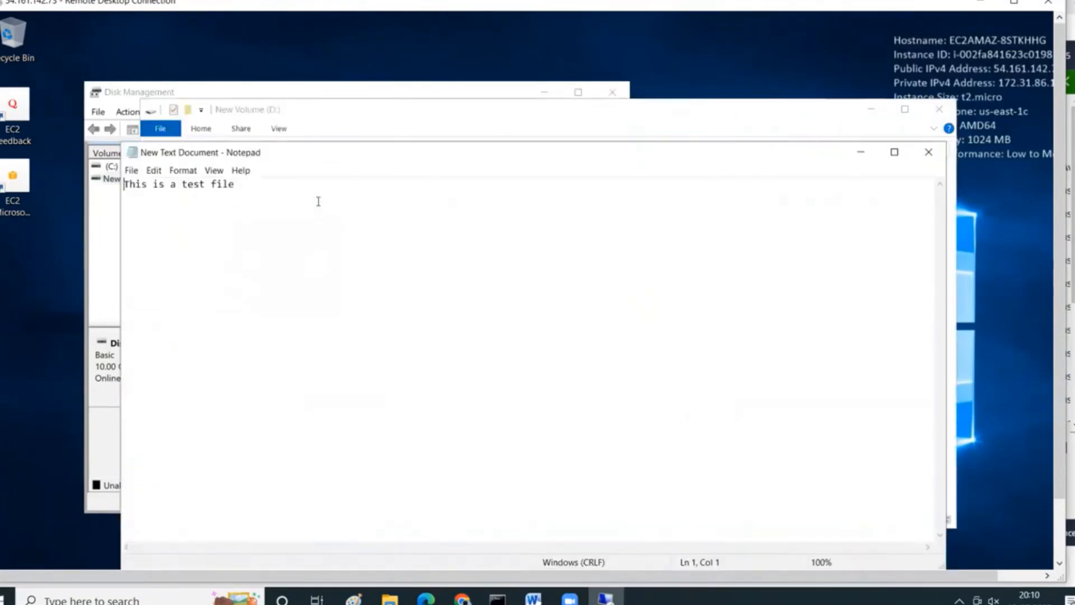
left_click(927, 151)
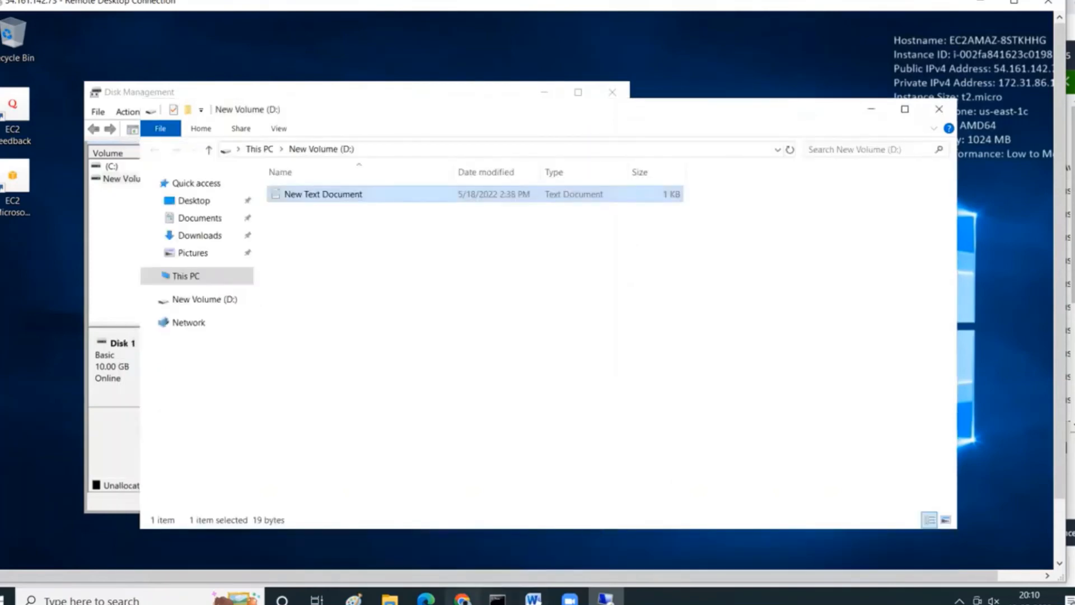
- Return to the EC2 console and look over the Volumes list after attaching the restored volume
left_click(461, 598)
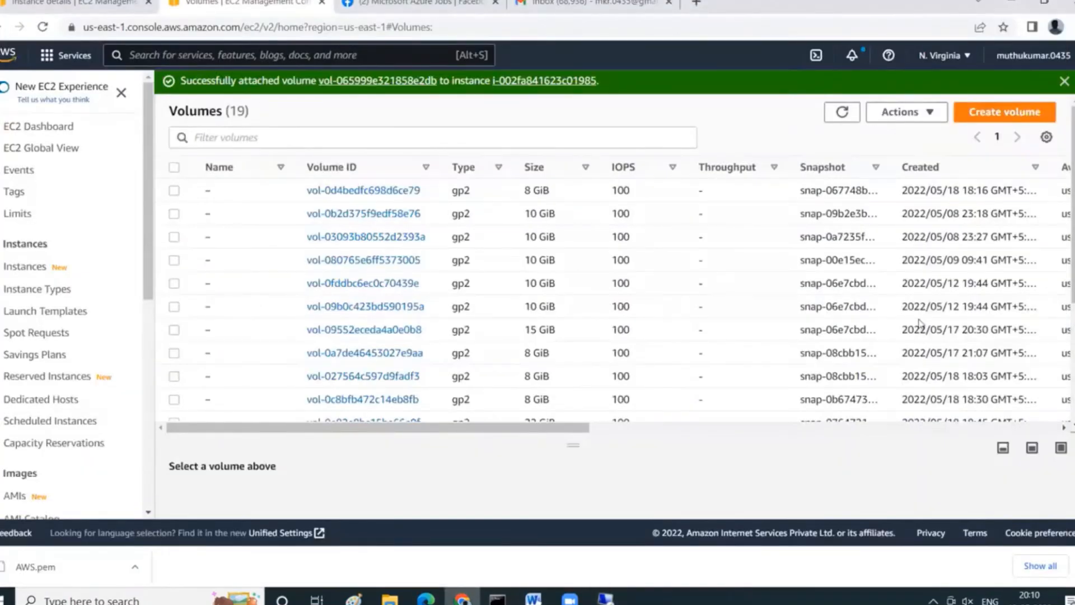
scroll(632, 381, "down", 3)
left_click_drag(574, 428, 445, 432)
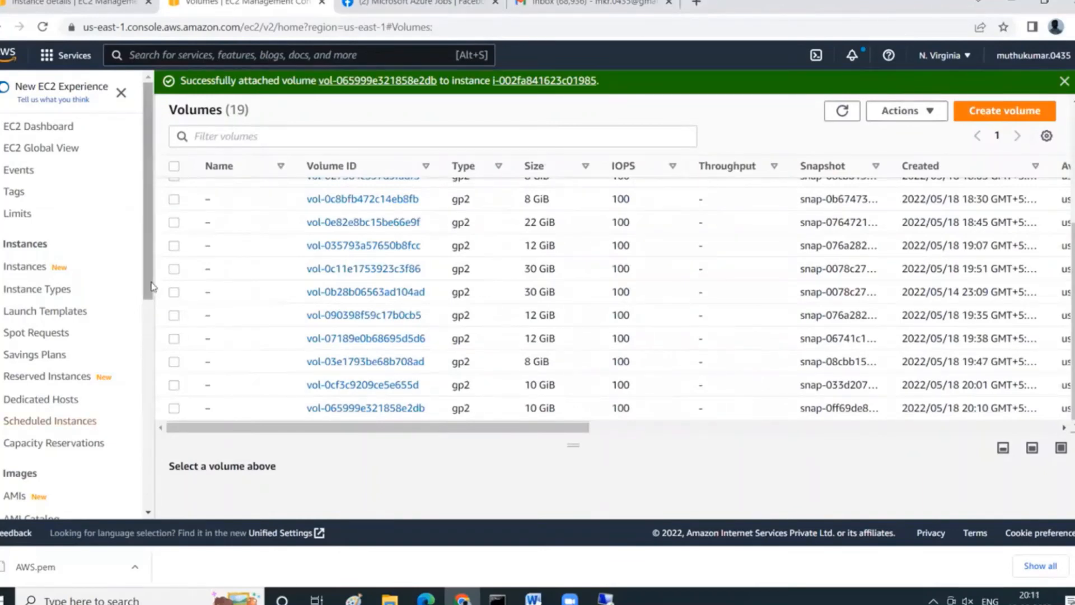
left_click_drag(150, 286, 140, 342)
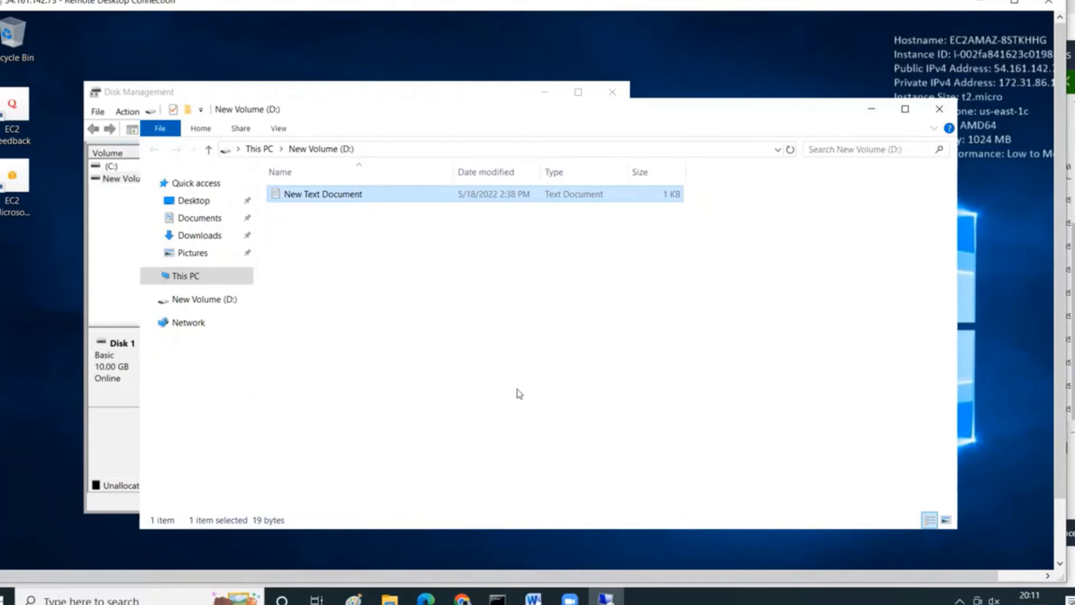
key("alt+Tab")
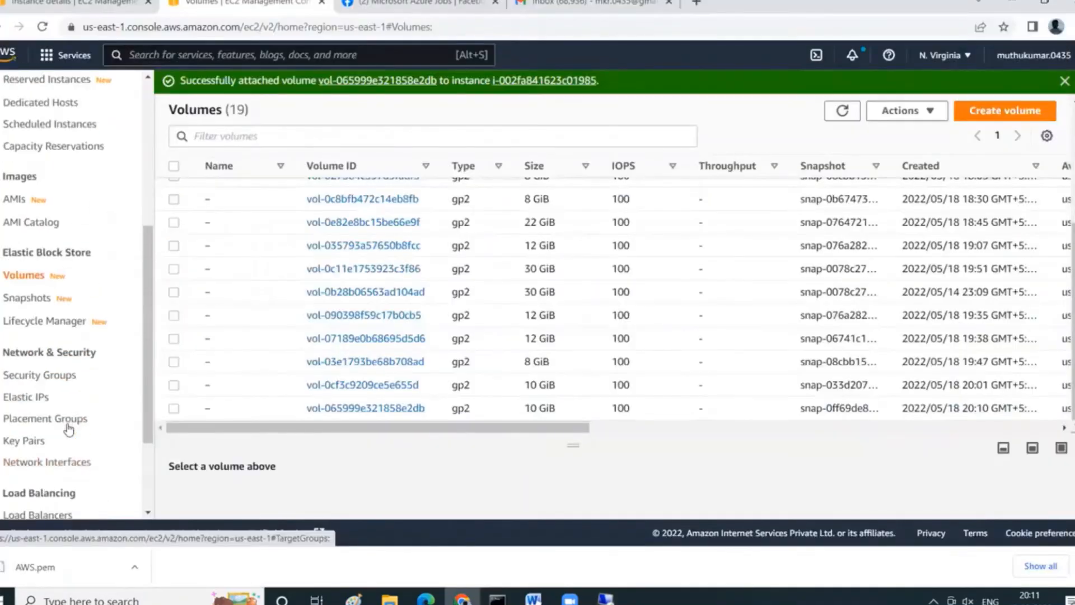
scroll(68, 429, "up", 1)
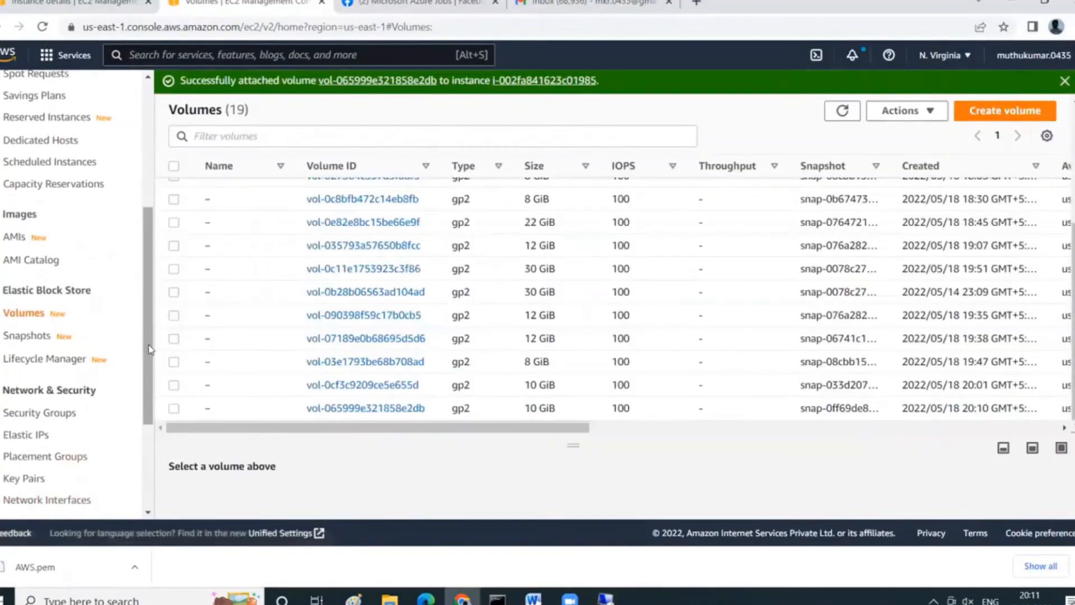
left_click_drag(150, 349, 150, 224)
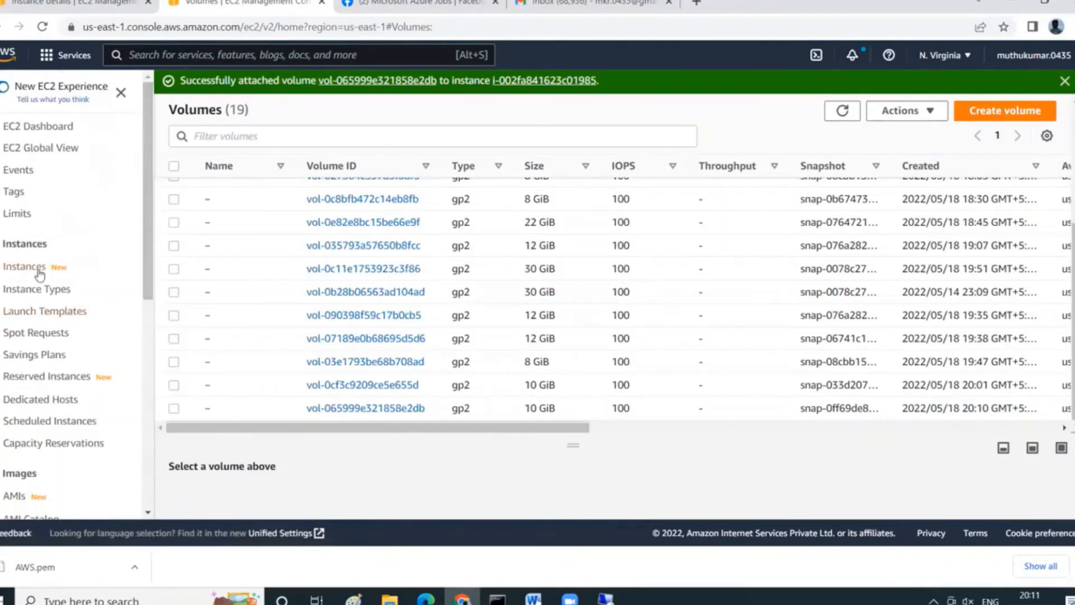
- Open the Create image form for the MyAWS1server instance, ready for its image name
left_click(38, 269)
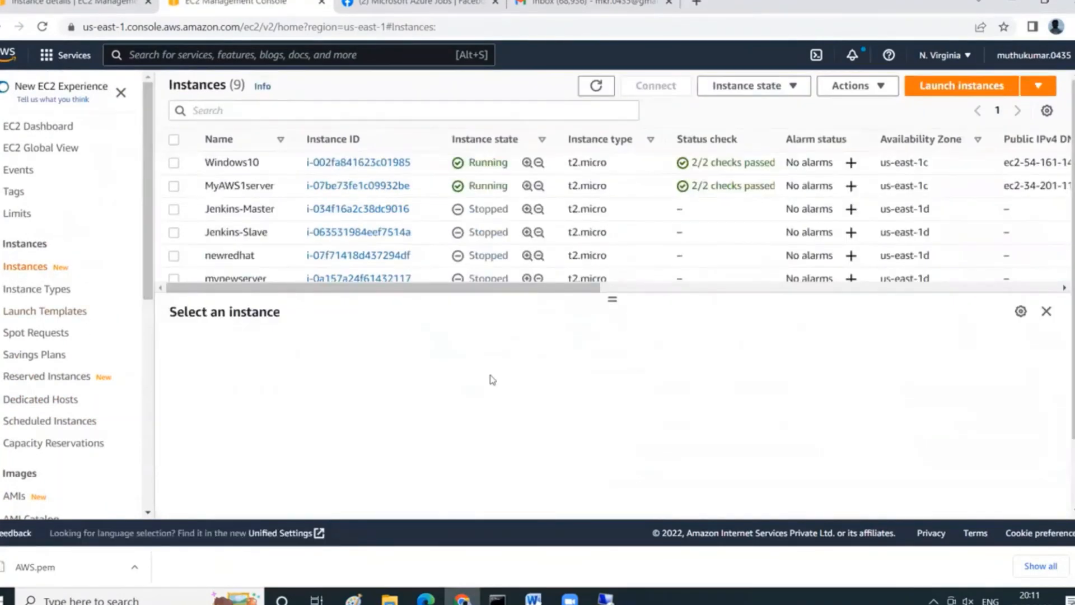
scroll(535, 218, "down", 3)
scroll(565, 263, "up", 3)
scroll(710, 279, "up", 1)
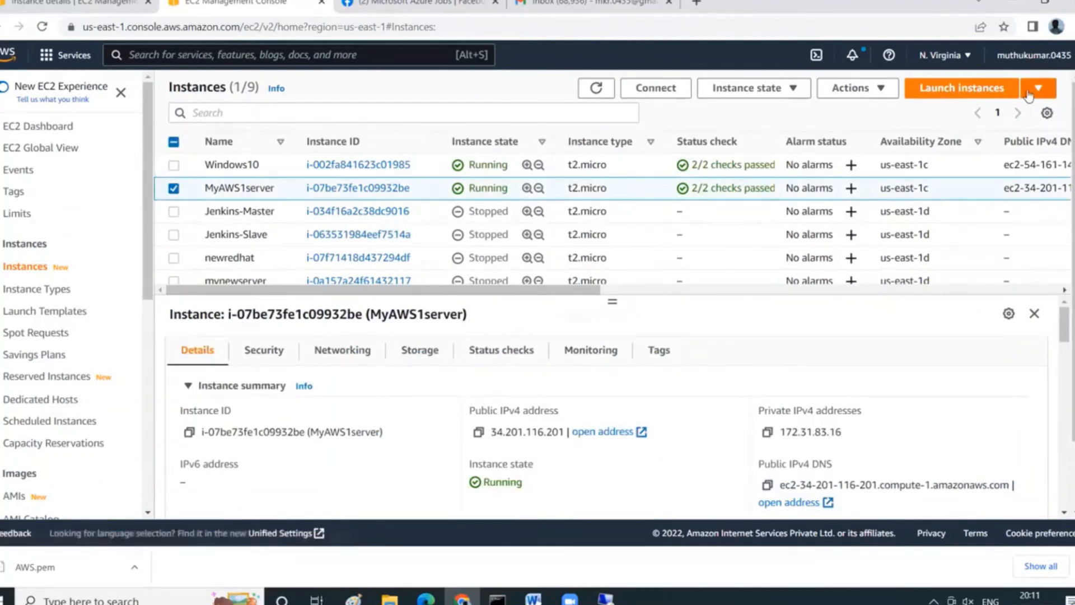
left_click(856, 87)
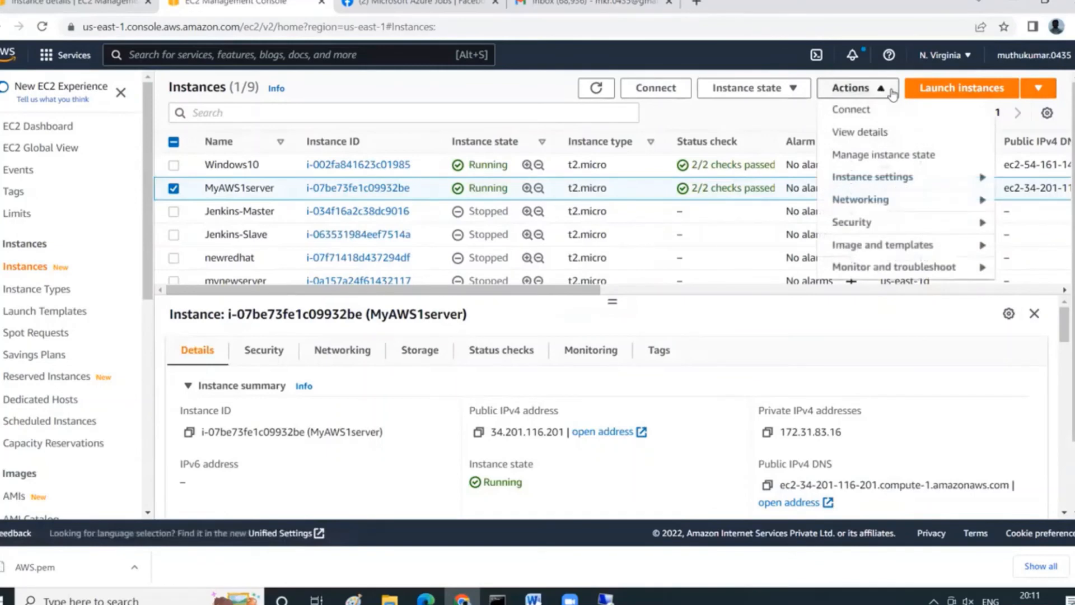
left_click(862, 252)
left_click(694, 245)
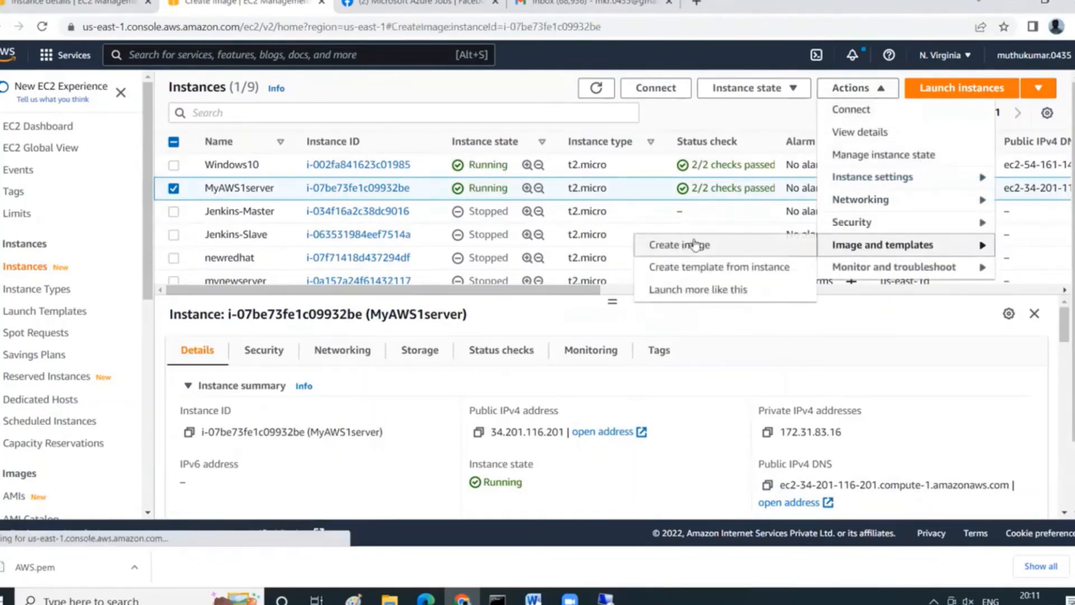
left_click(134, 253)
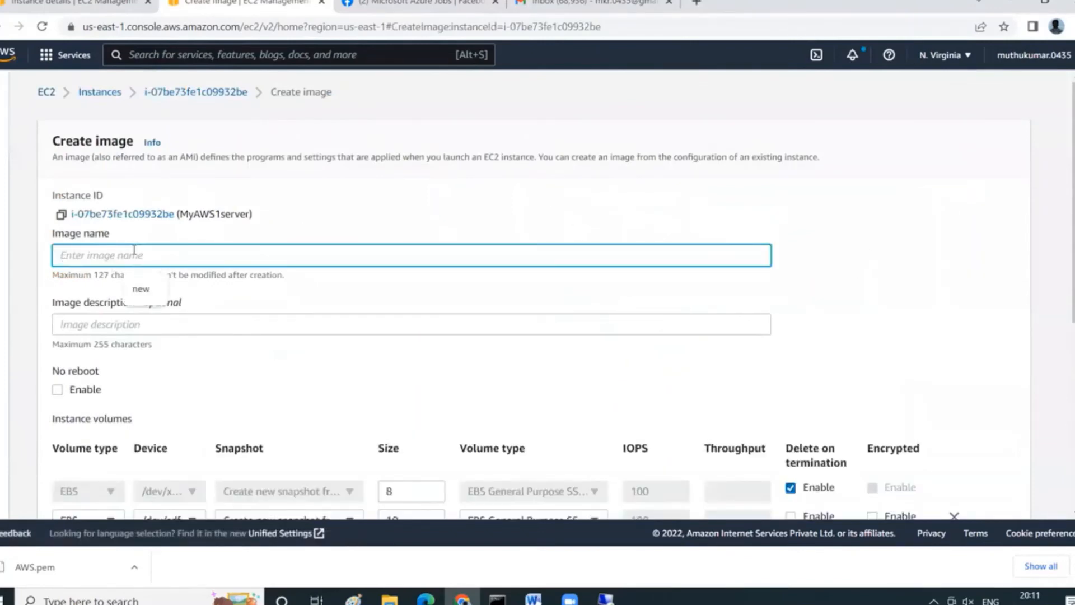
type("A")
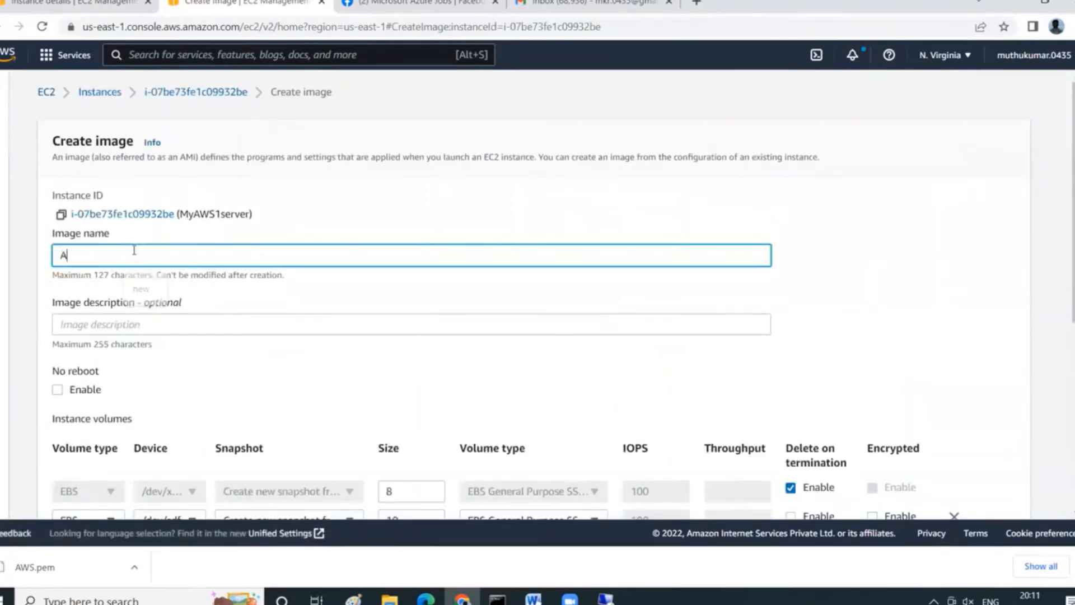
type("Ma")
type("zon")
key("BackSpace")
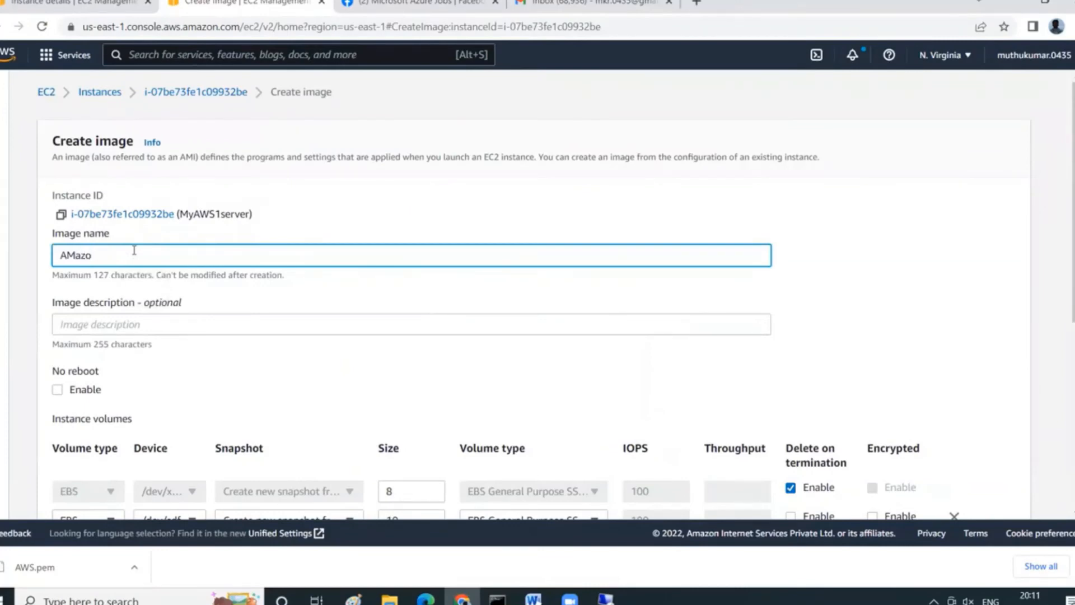
type("n")
key("BackSpace")
key("BackSpace")
key("BackSpace")
key("BackSpace")
key("BackSpace")
key("BackSpace")
- Name the image MynewAMI1 and set its description to MynewAMIbackup
type("MynewAMI1")
left_click_drag(165, 254, 61, 255)
key("ctrl+c")
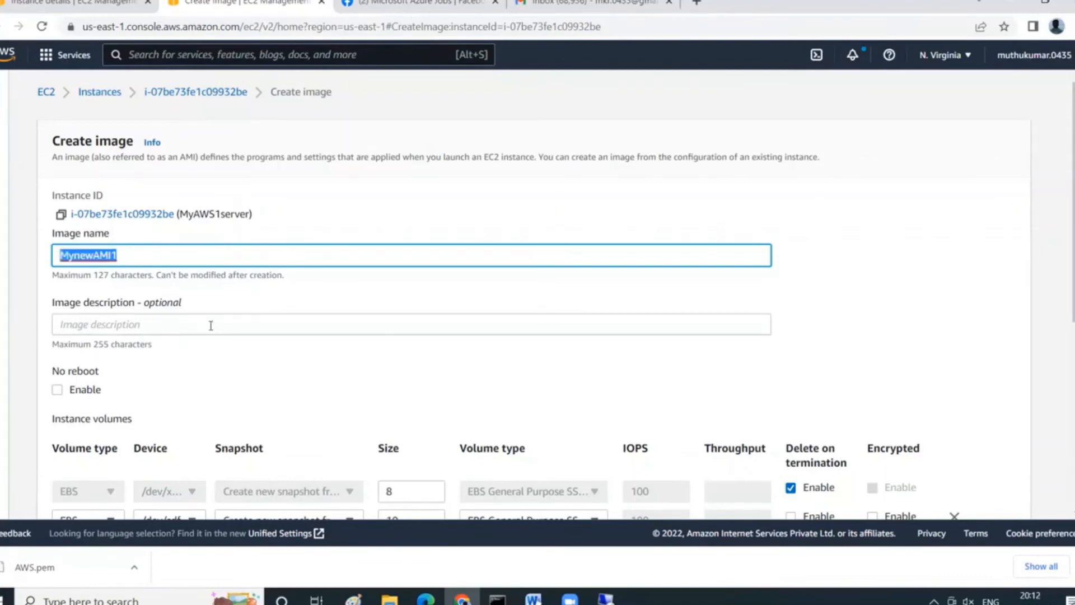
left_click(211, 325)
key("ctrl+v")
key("BackSpace")
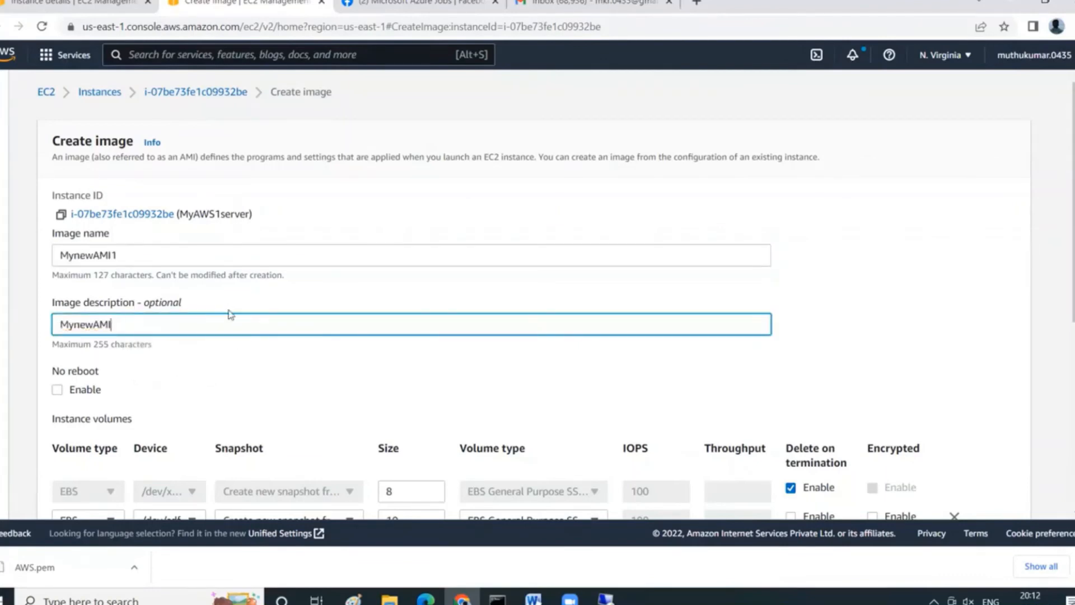
type("backup")
- Review the new image's reboot option, instance volumes and tagging choices
scroll(242, 312, "down", 4)
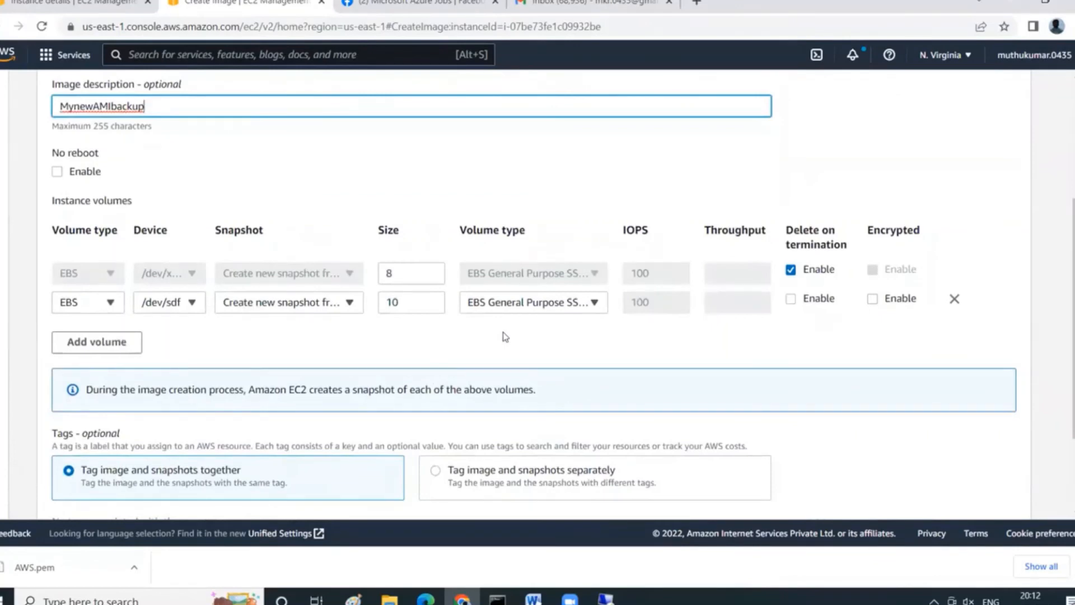
scroll(505, 336, "up", 4)
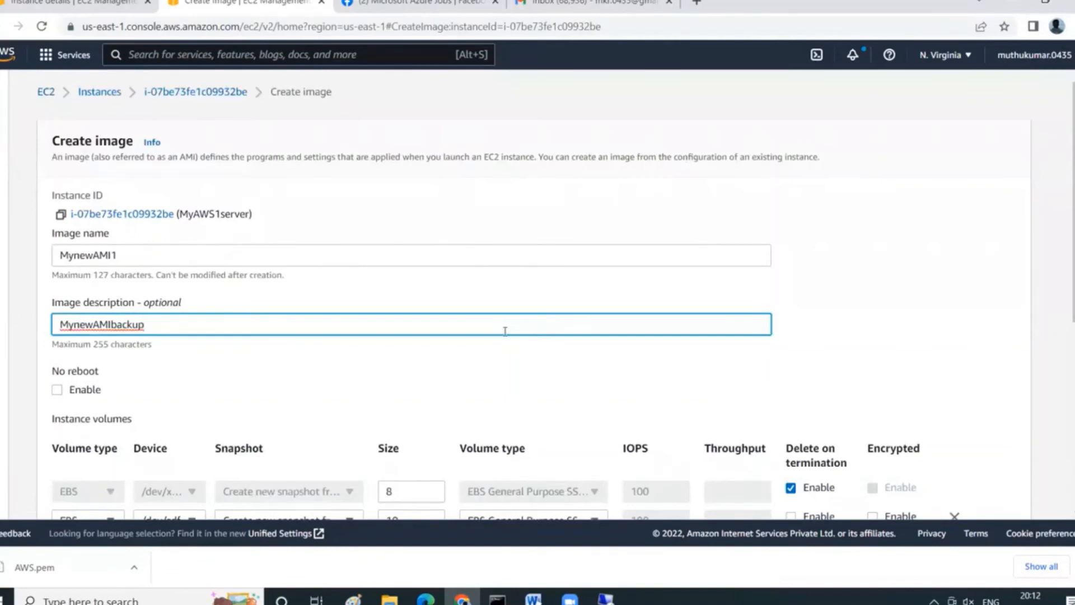
scroll(505, 331, "down", 3)
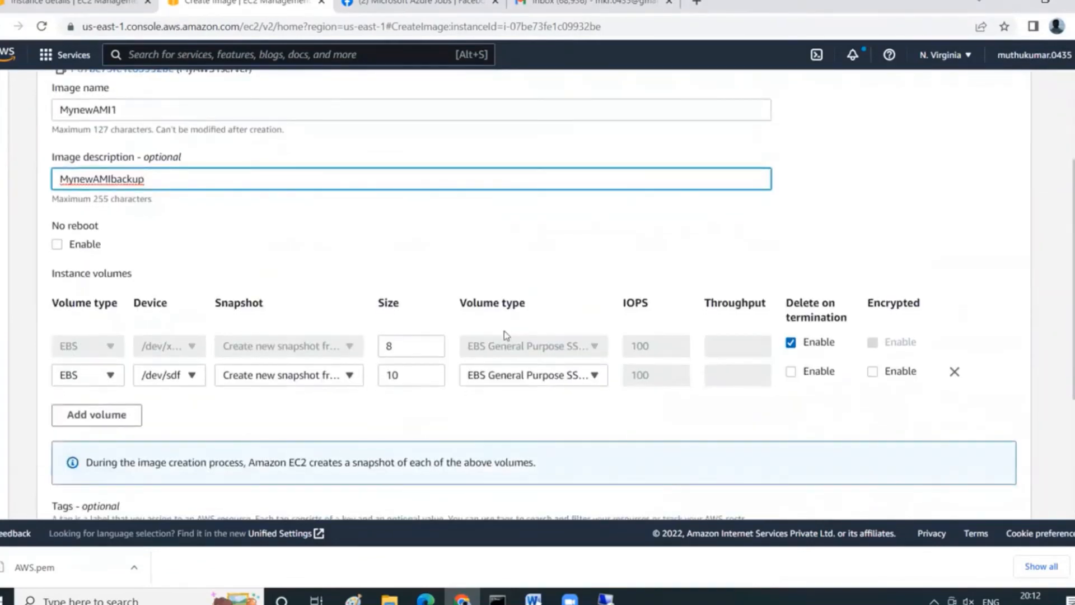
scroll(509, 331, "down", 4)
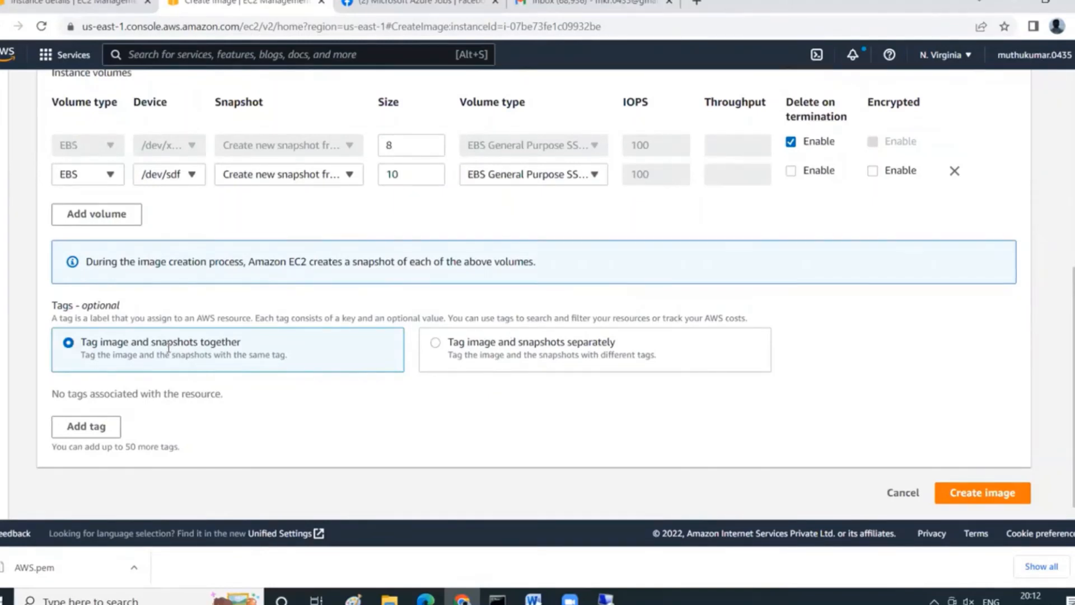
- Create the MynewAMI1 image from the instance and check its status in the AMIs list
left_click(962, 496)
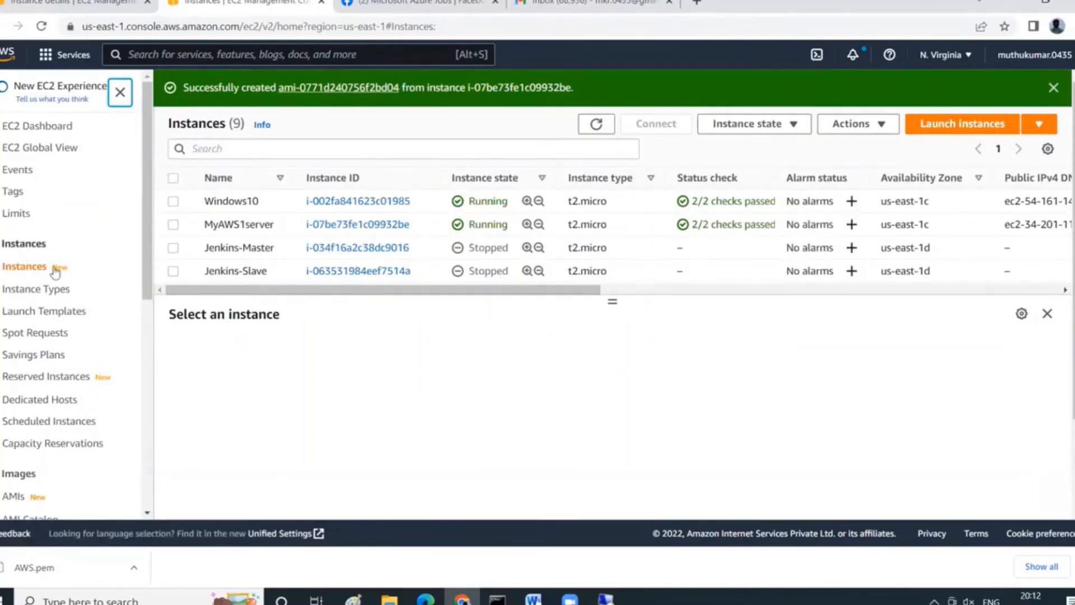
scroll(112, 336, "down", 3)
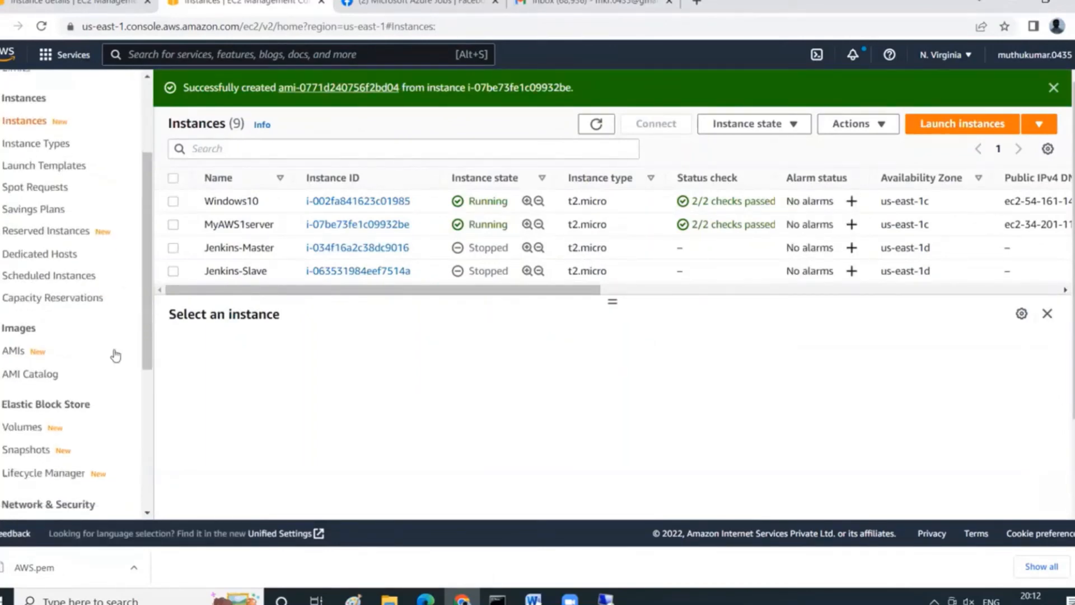
left_click(13, 355)
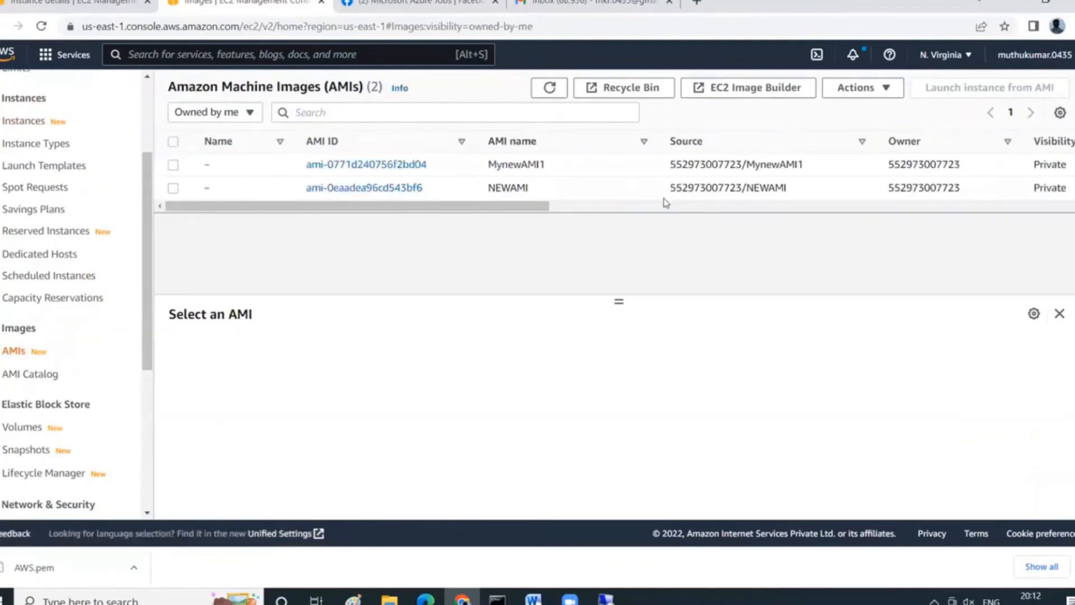
left_click_drag(529, 206, 632, 213)
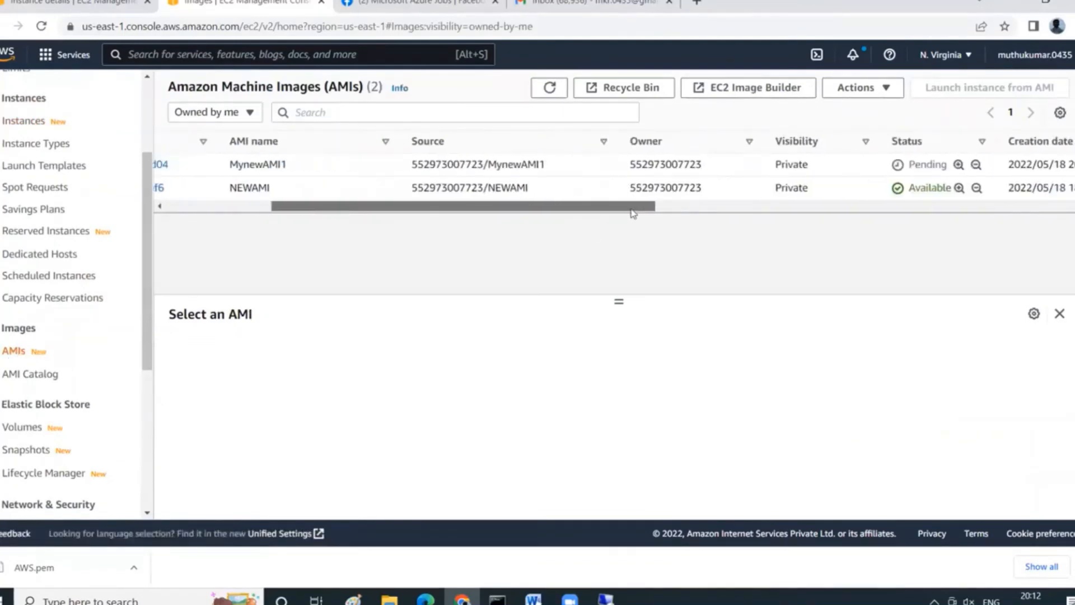
left_click(549, 91)
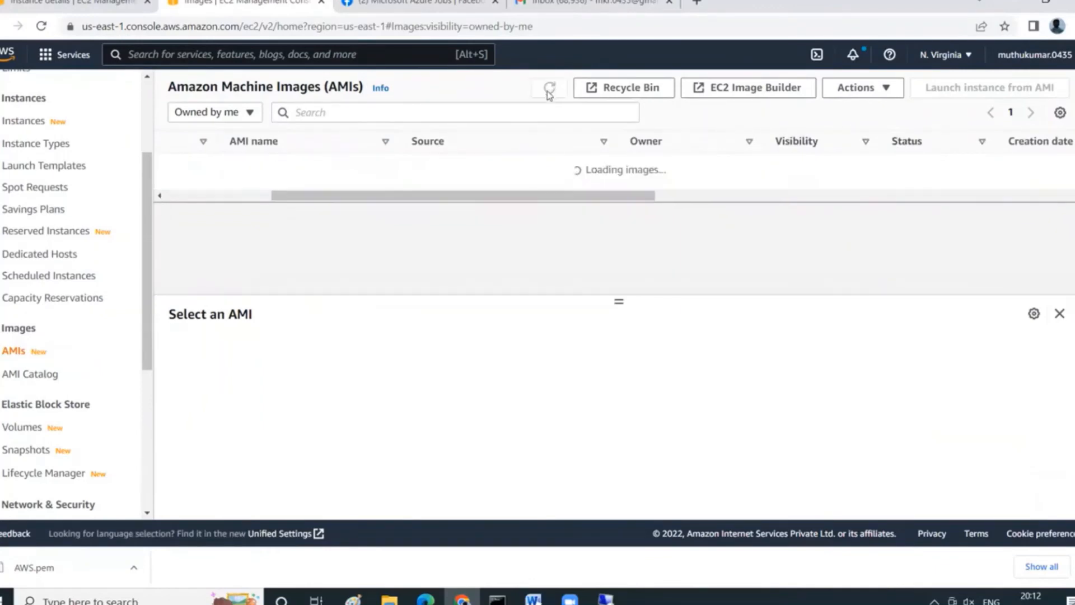
left_click(549, 87)
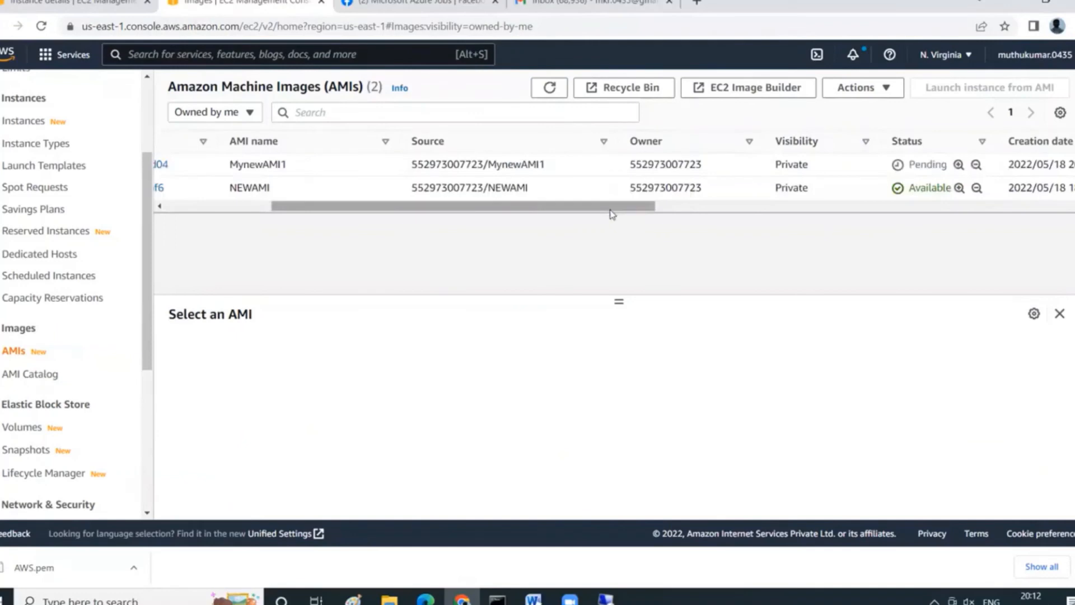
- Look over the Instances list, and recheck MynewAMI1's status in a refreshed AMIs list
scroll(77, 301, "up", 3)
left_click(25, 267)
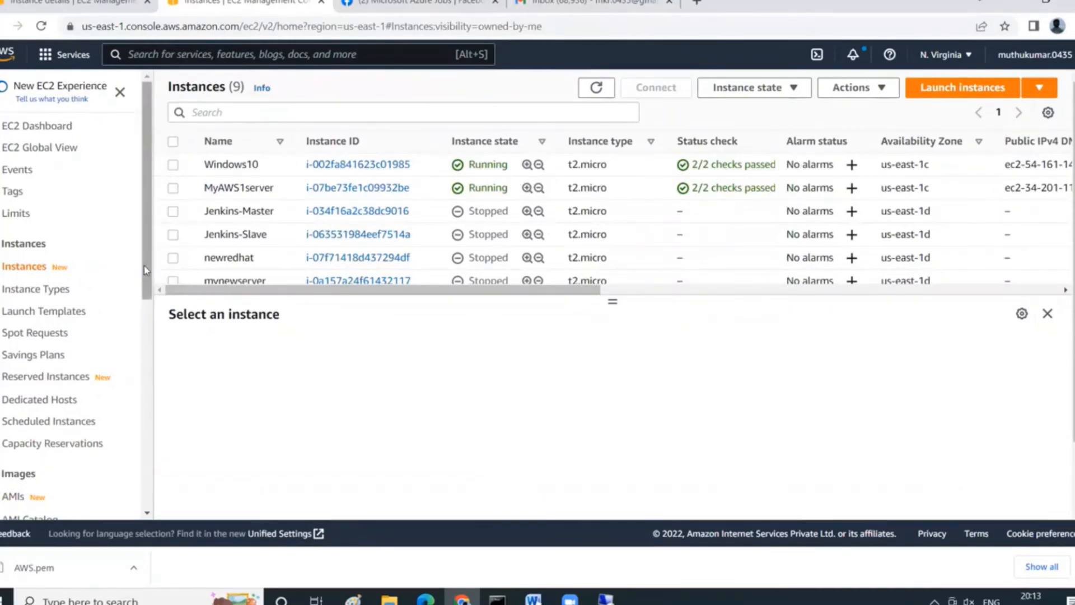
left_click_drag(143, 265, 144, 284)
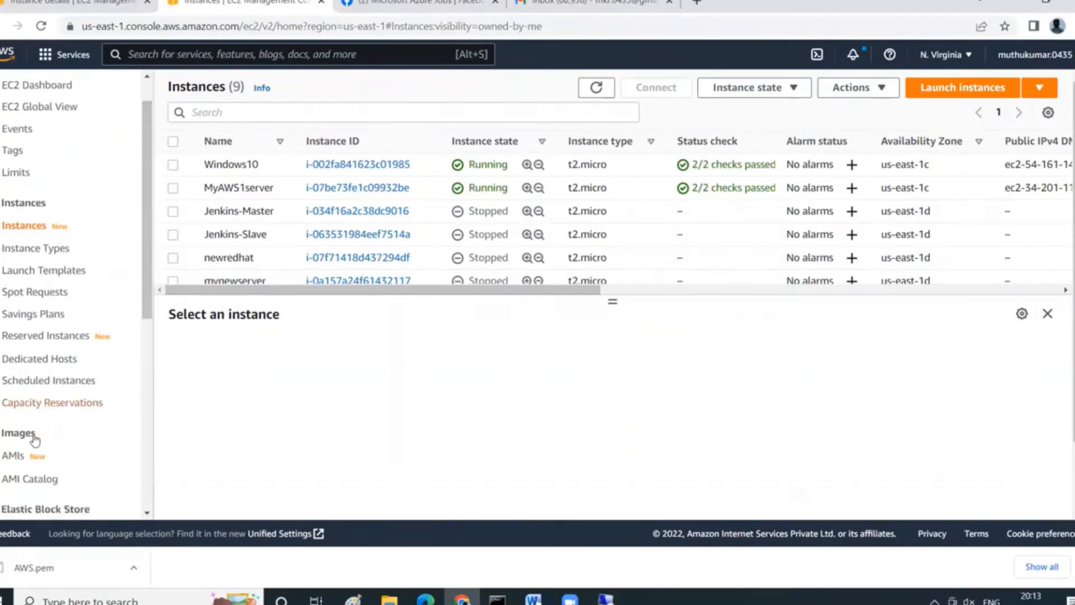
left_click(13, 456)
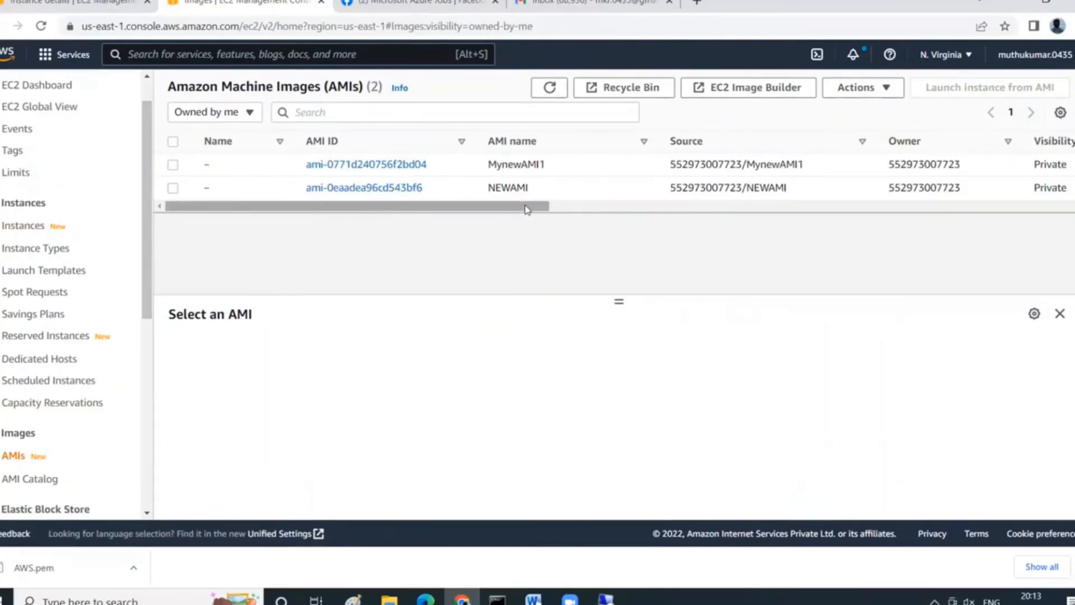
left_click_drag(526, 208, 620, 209)
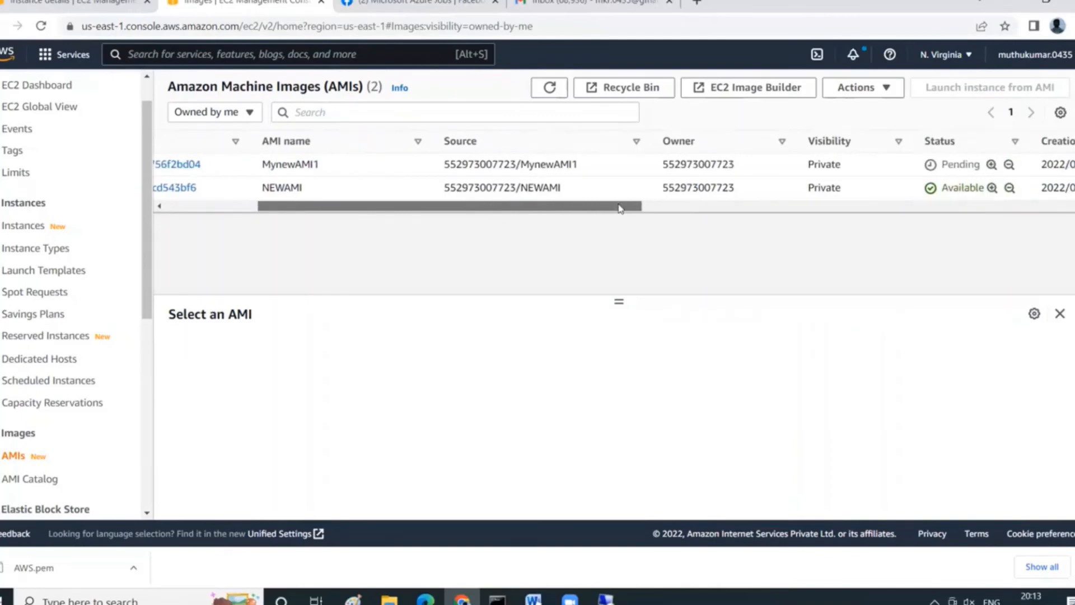
left_click(549, 87)
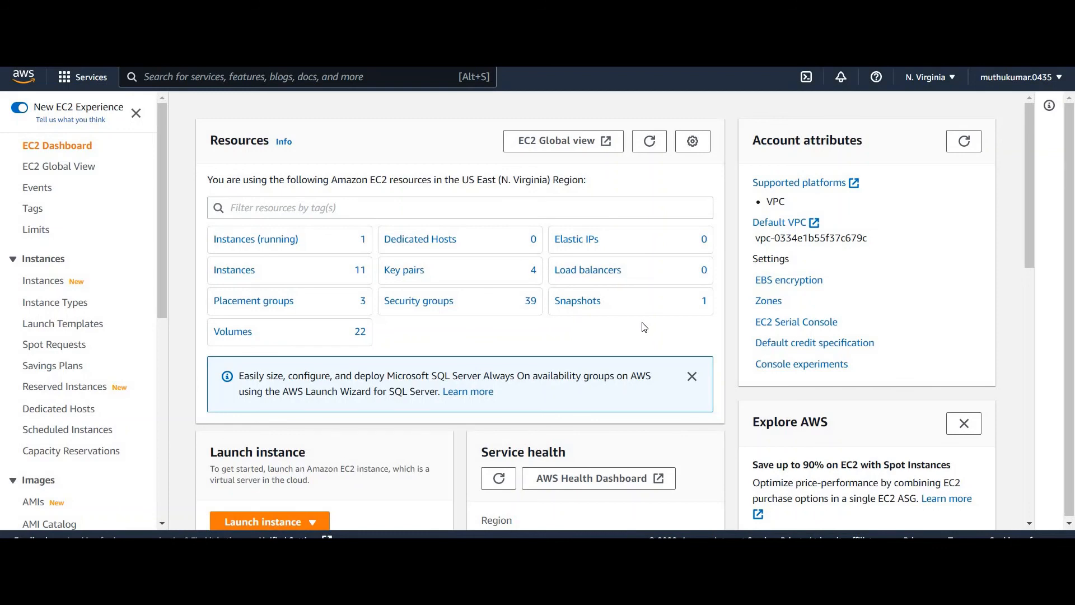
- Start a new instance launch and select ami-0771d240756f2bd04 from the recently launched images
left_click(46, 284)
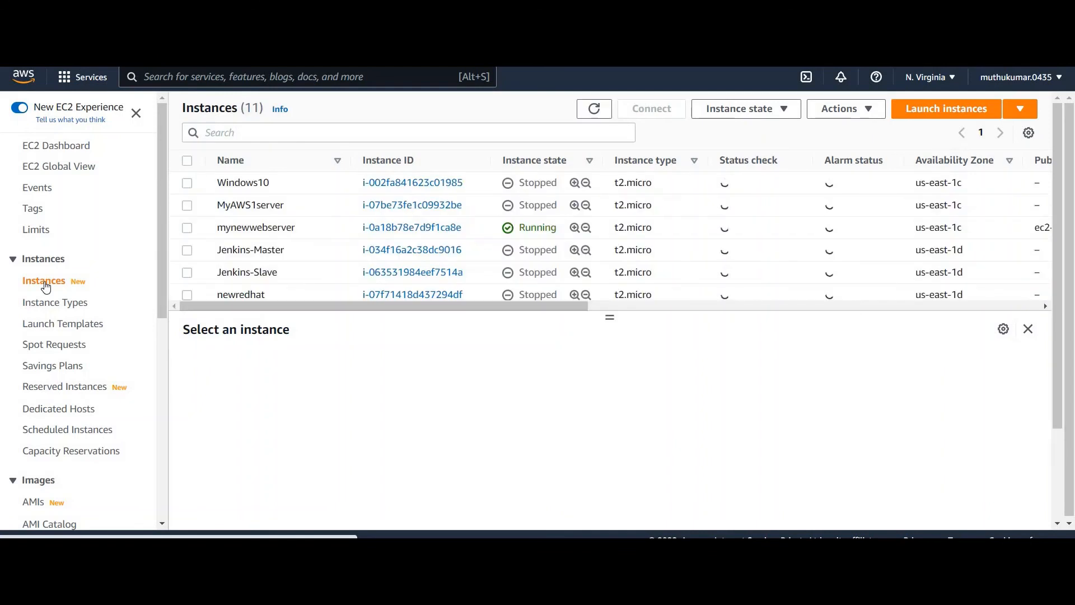
left_click(952, 111)
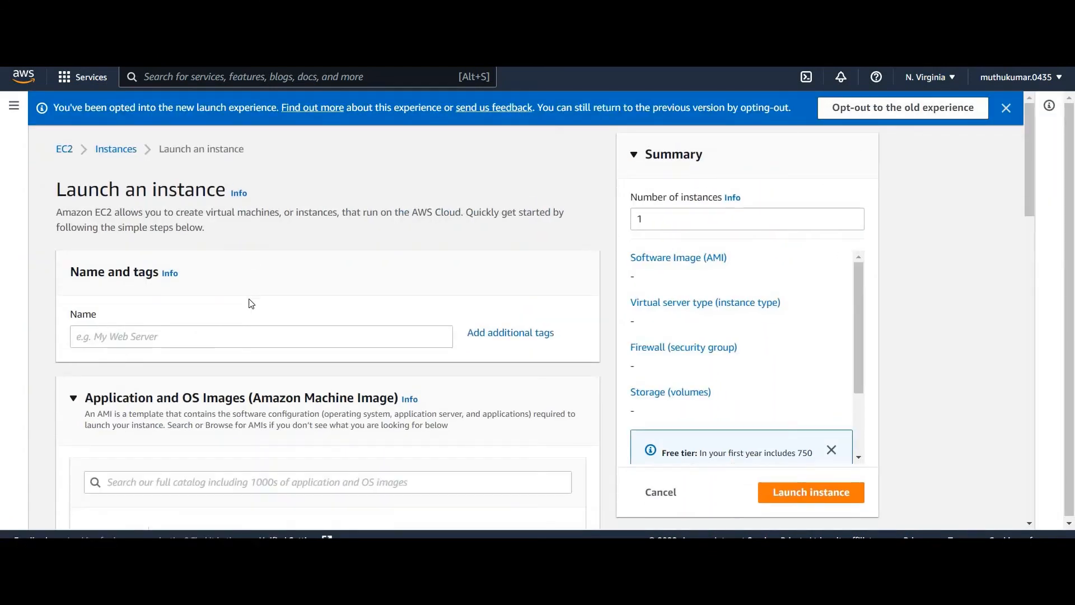
scroll(249, 304, "down", 6)
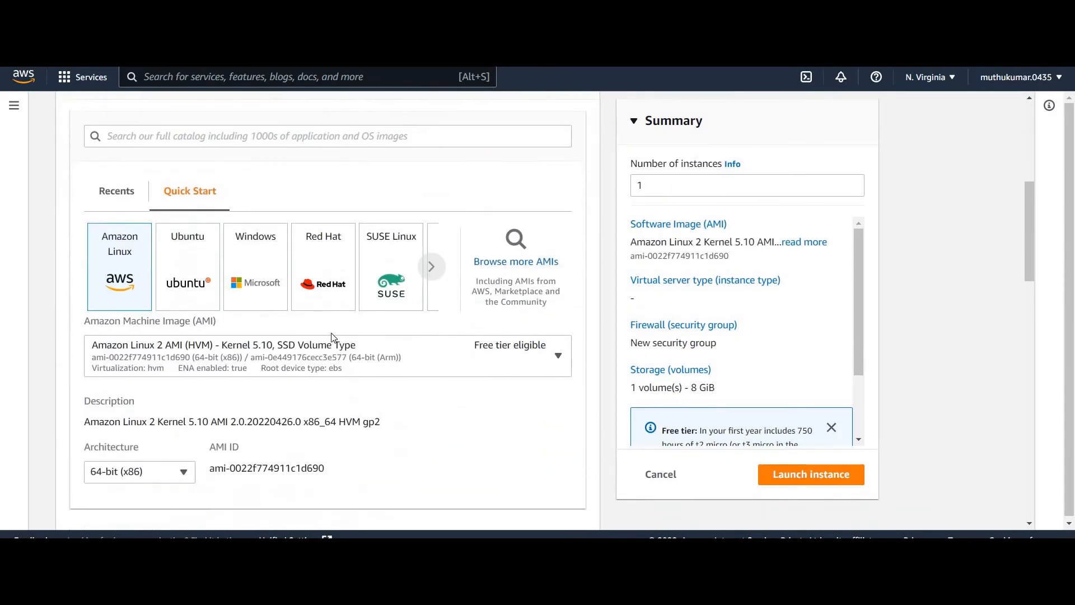
left_click(115, 203)
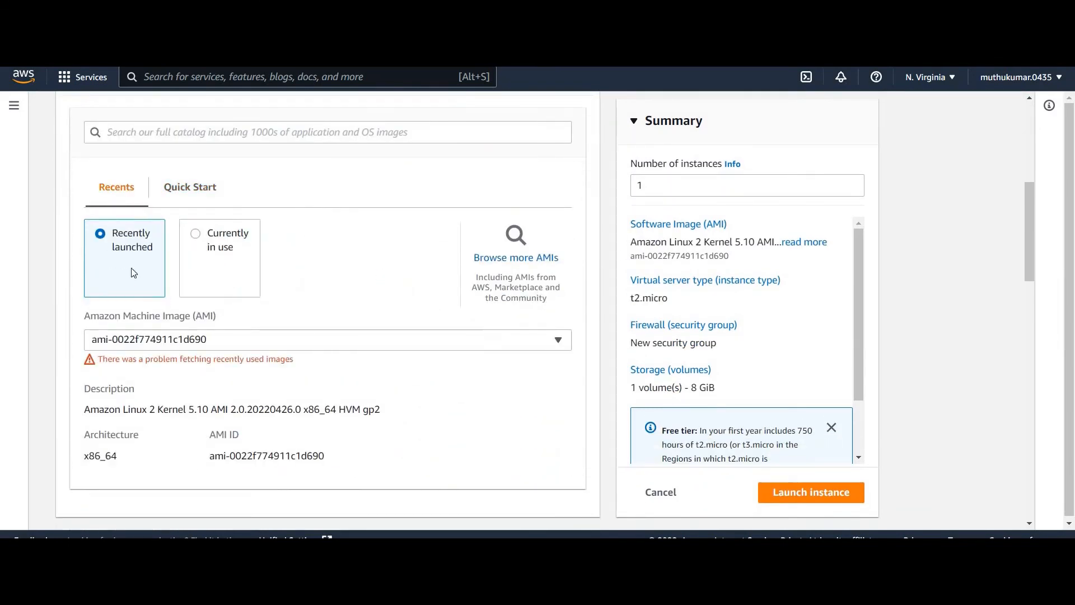
left_click(233, 343)
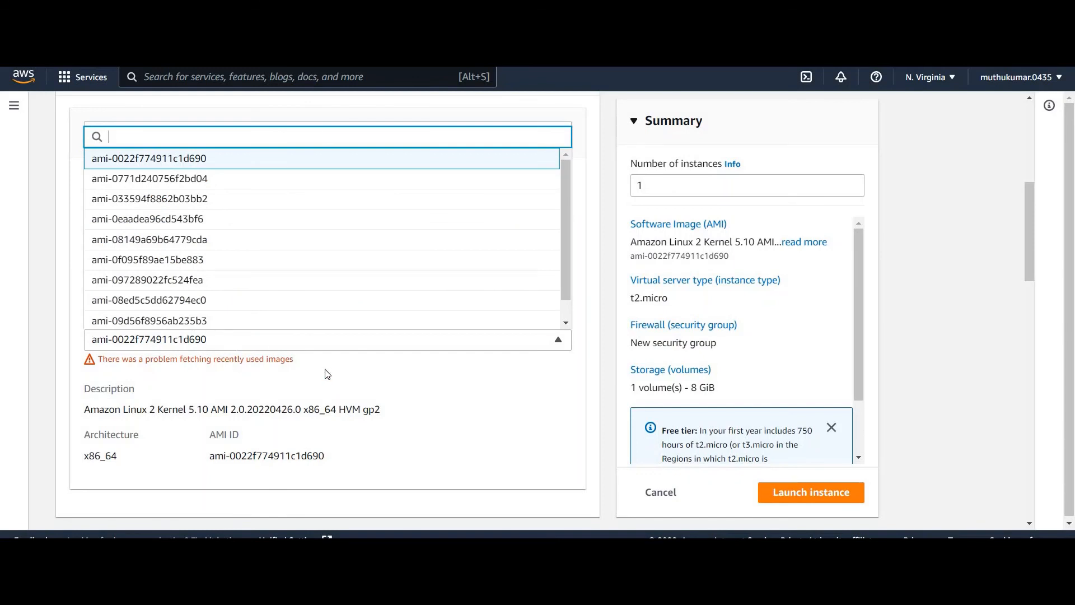
left_click(211, 180)
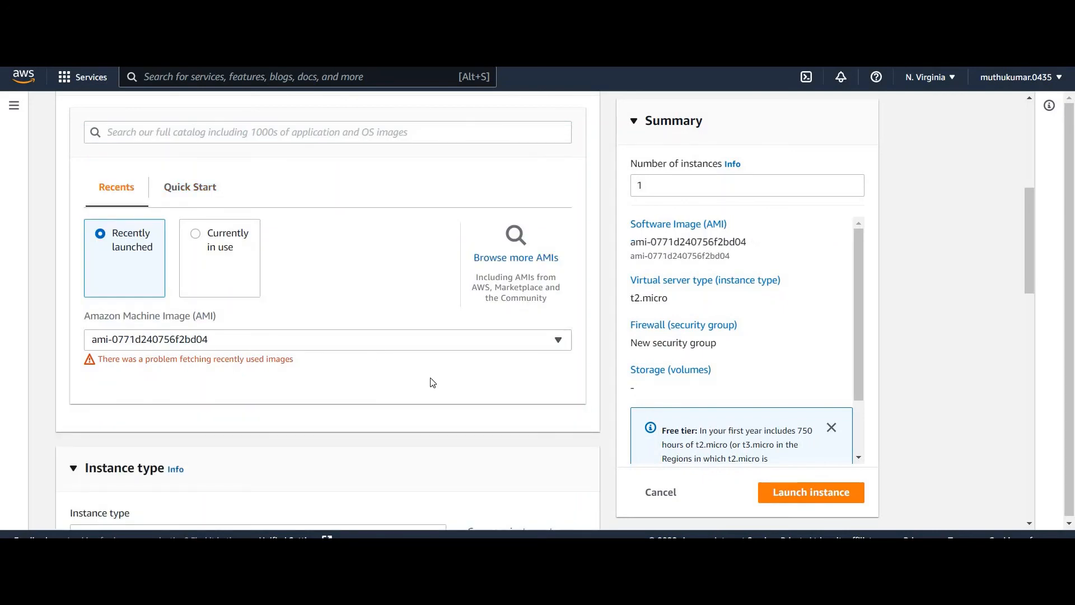
- Review the launch form's instance type, key pair, network and storage sections, and return to the EC2 dashboard without launching
scroll(433, 382, "down", 8)
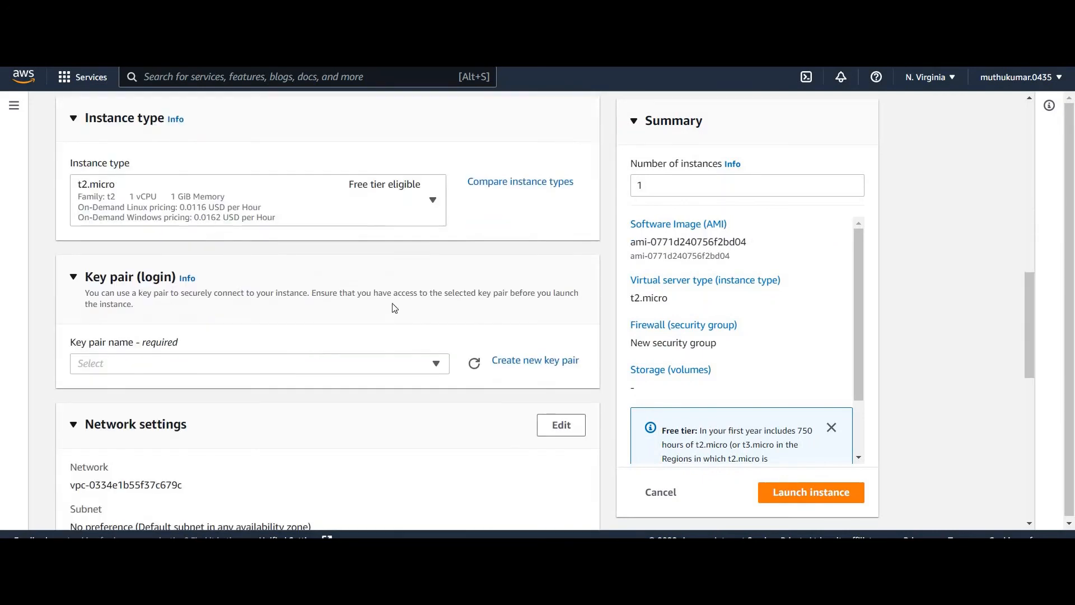
scroll(405, 352, "down", 6)
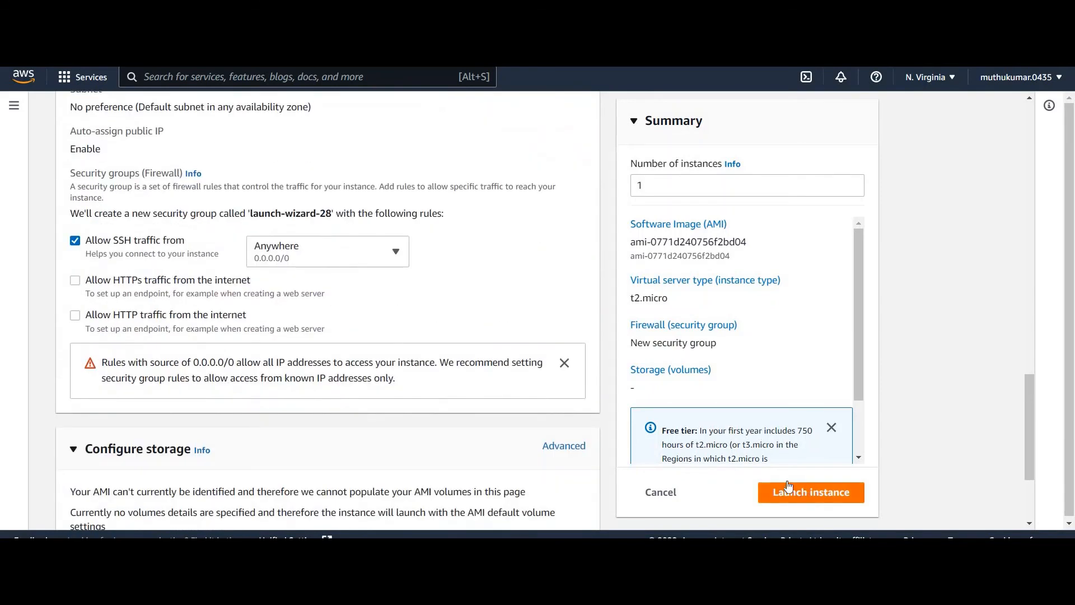
scroll(337, 354, "up", 15)
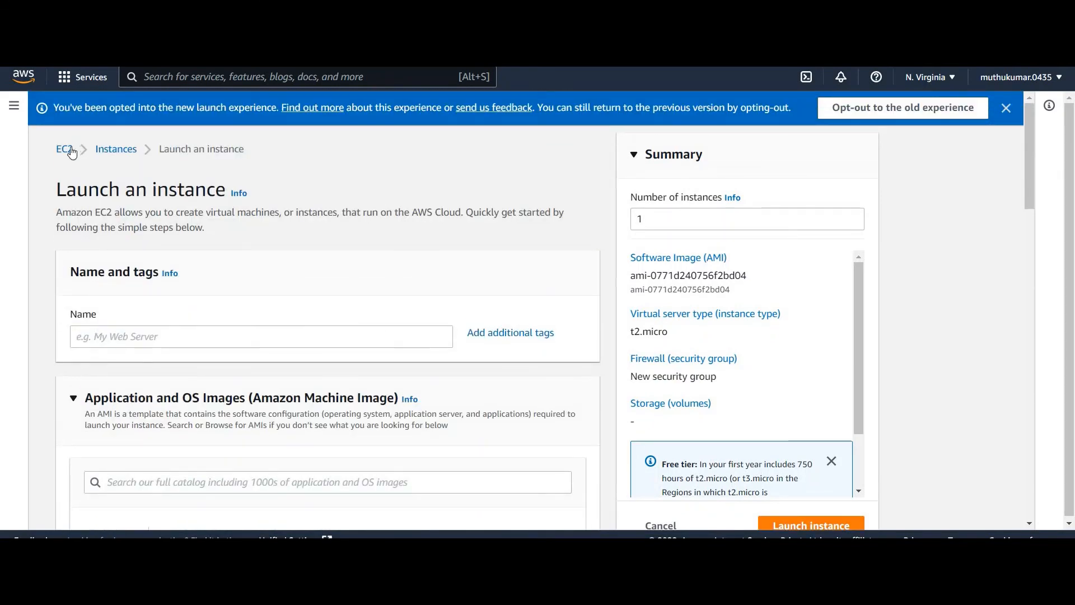
left_click(65, 149)
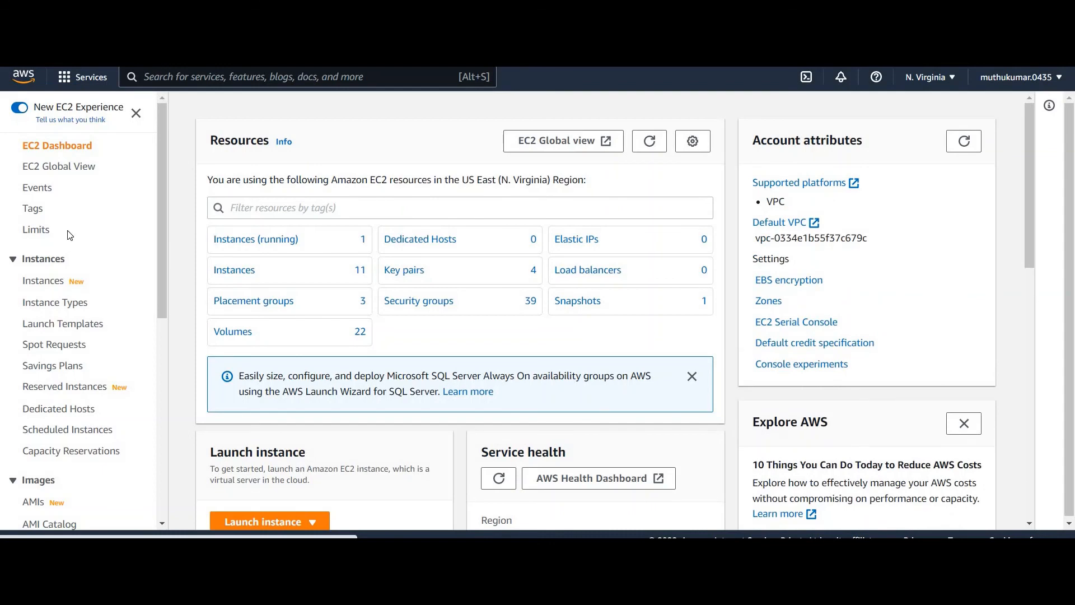
- Look over the Elastic Block Store volumes and open the list of owned snapshots
scroll(84, 244, "down", 3)
scroll(101, 248, "down", 3)
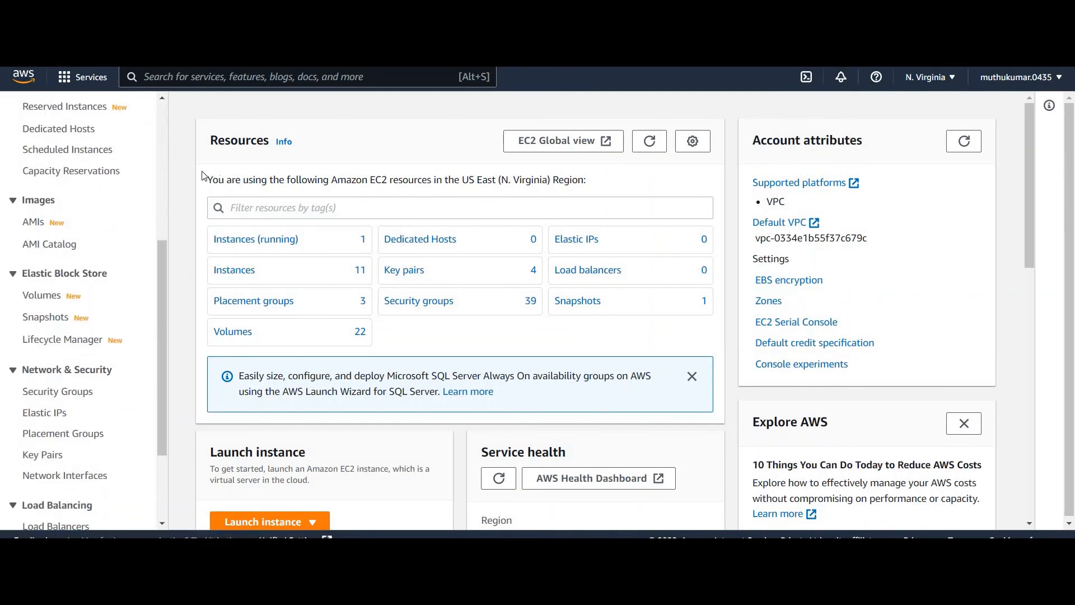
left_click(36, 300)
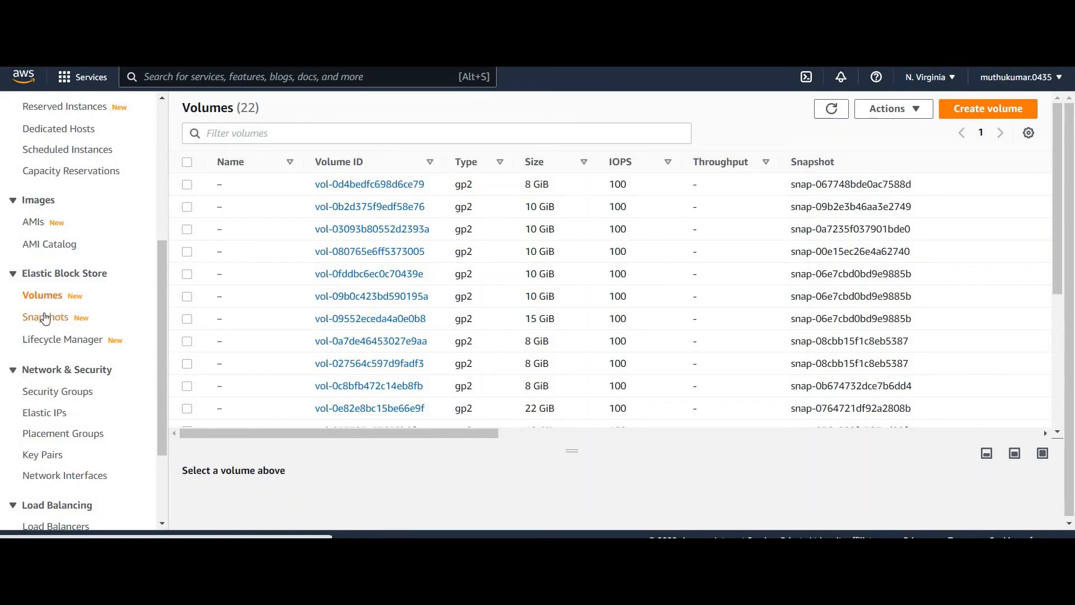
left_click(46, 317)
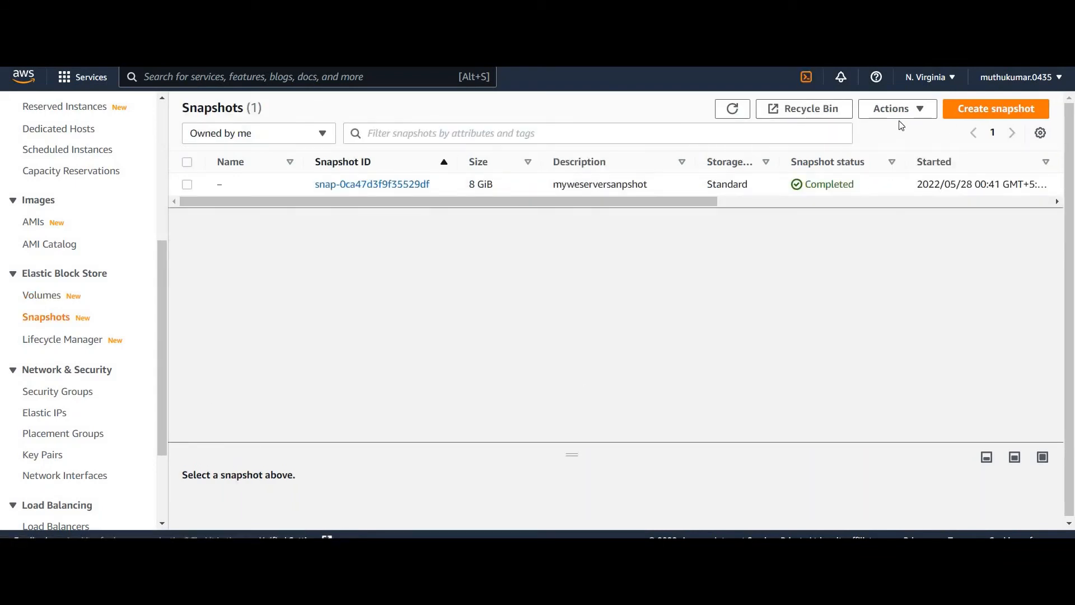
- Review the actions for the myweserversanpshot snapshot and its archive confirmation, and dismiss it without archiving
left_click(191, 187)
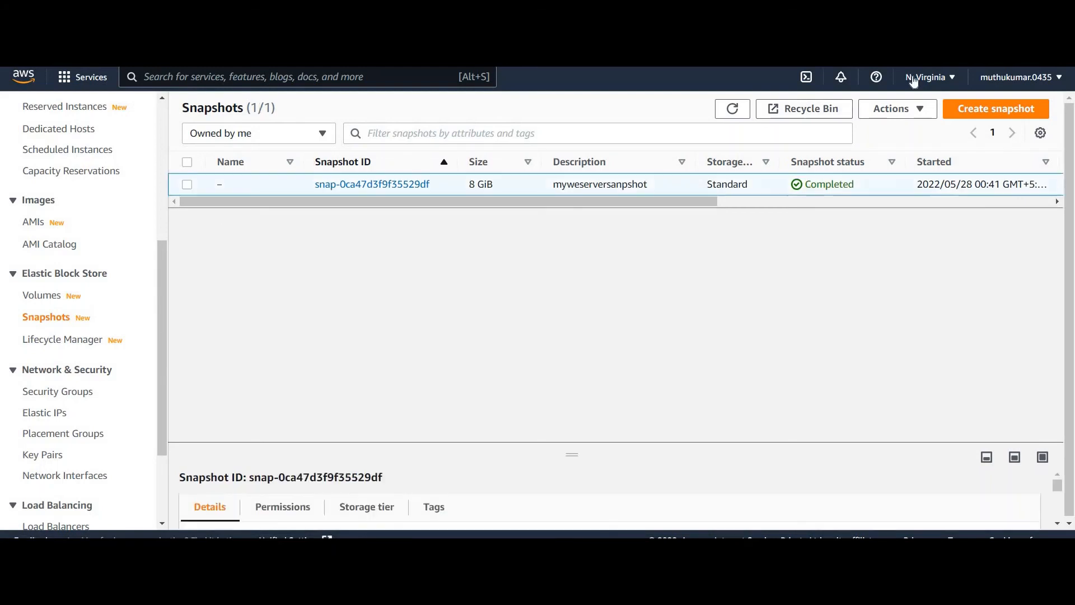
left_click(904, 111)
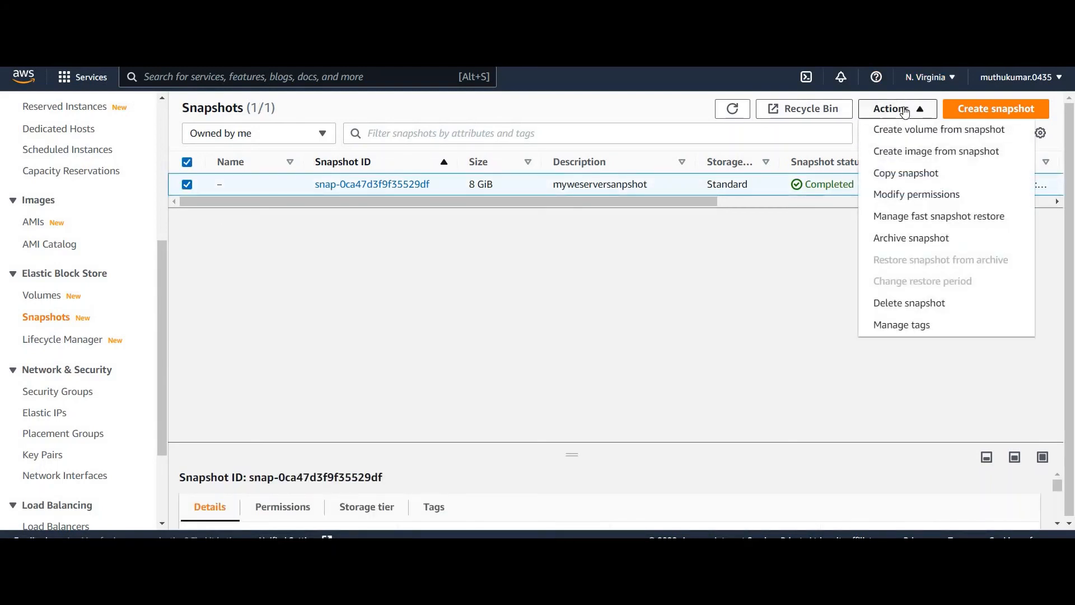
left_click(906, 239)
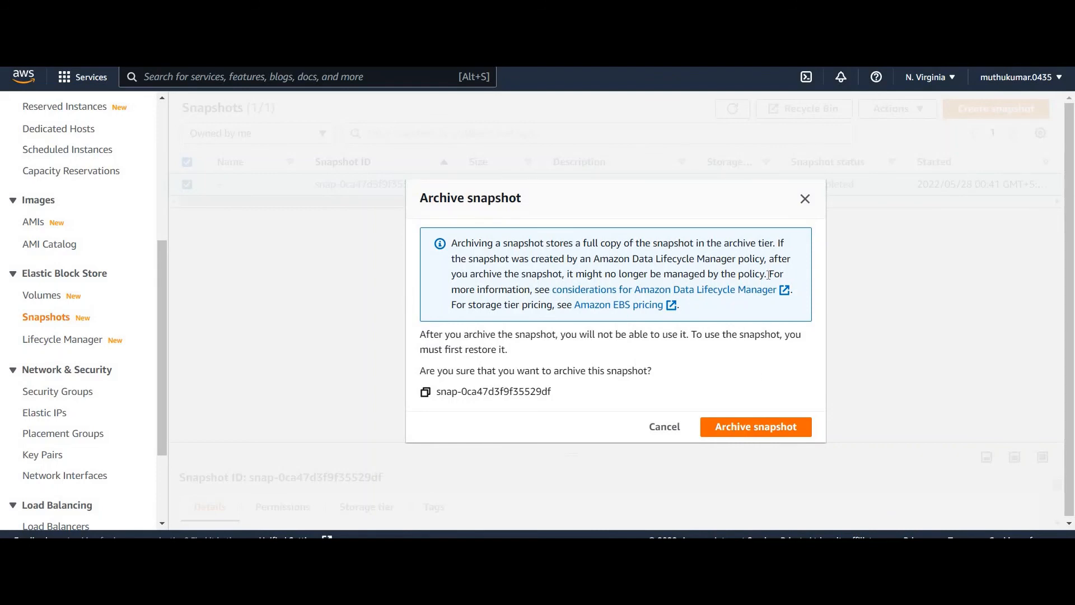
left_click(805, 199)
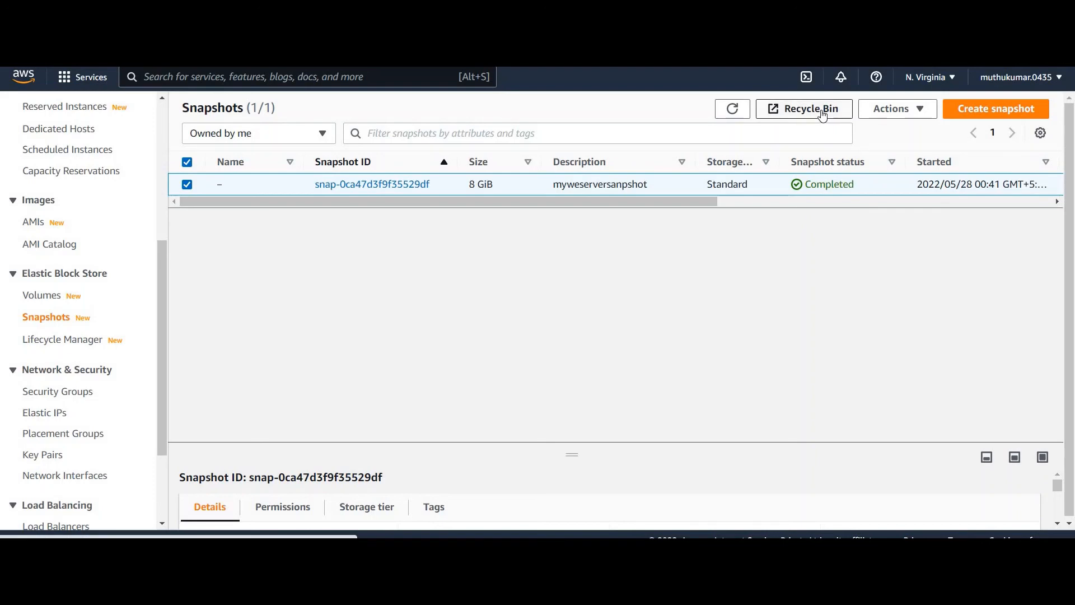
- Open the Recycle Bin and start a new retention rule named recyclerule
left_click(823, 115)
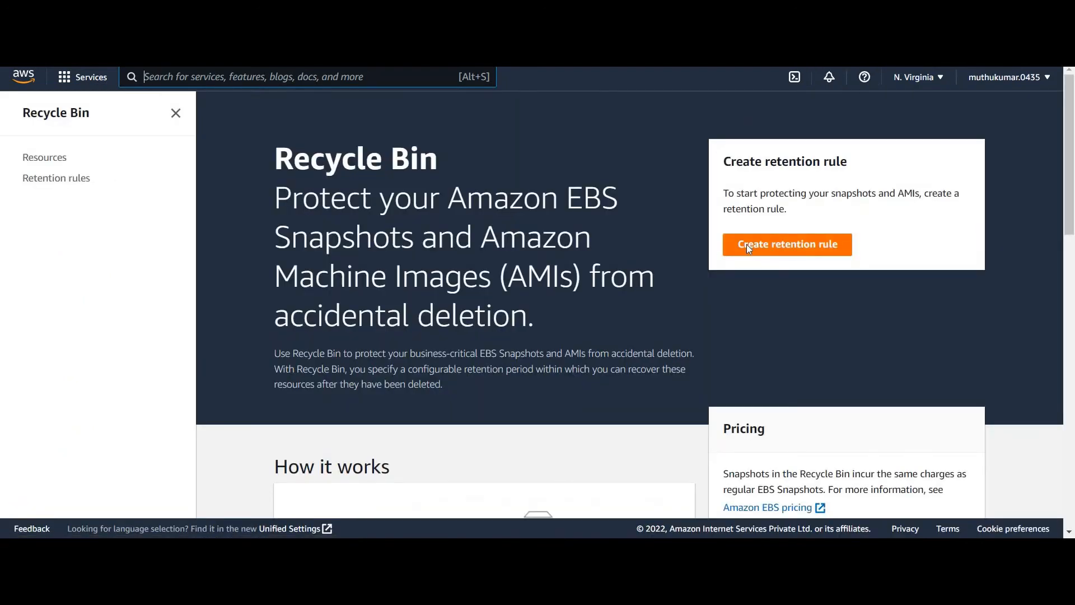
left_click(747, 244)
left_click(422, 293)
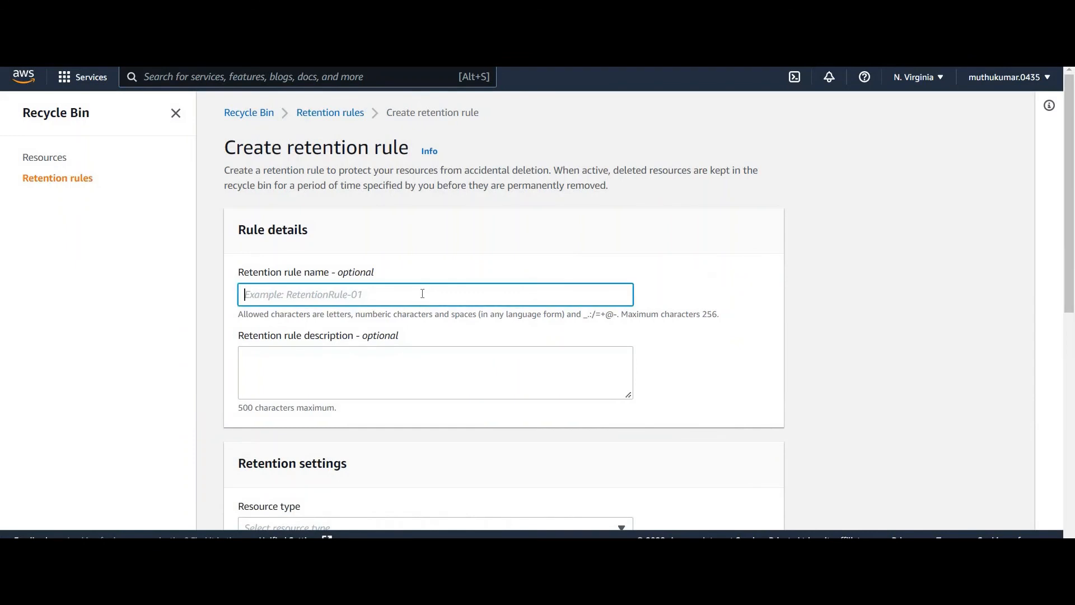
type("re")
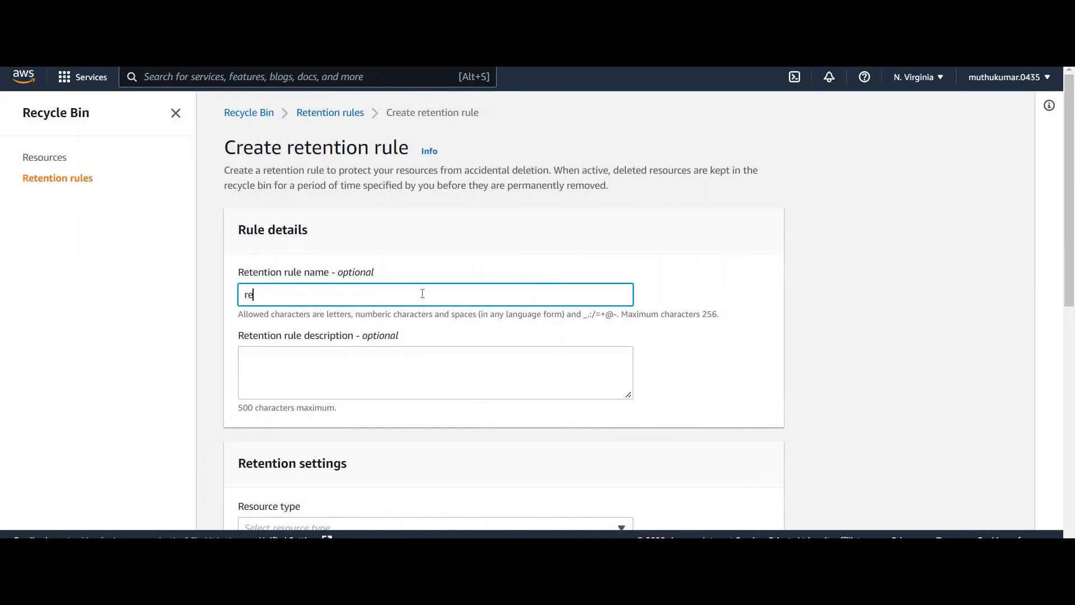
type("cyclerule")
- Set the retention rule's resource type to EBS Snapshots and its retention period to 2 days
scroll(410, 328, "down", 3)
left_click(410, 326)
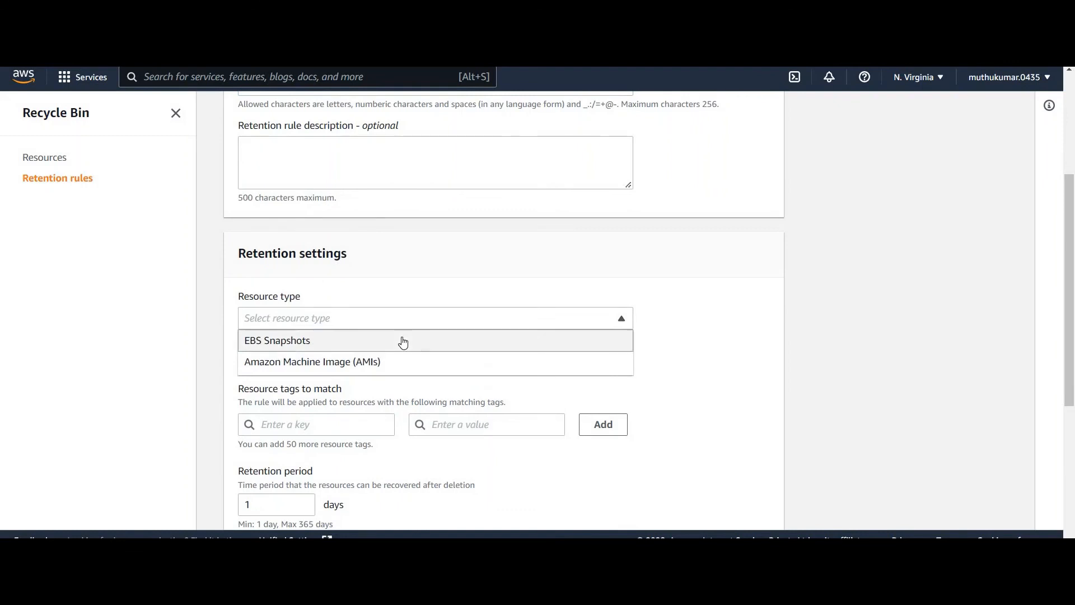
left_click(403, 341)
scroll(297, 367, "down", 2)
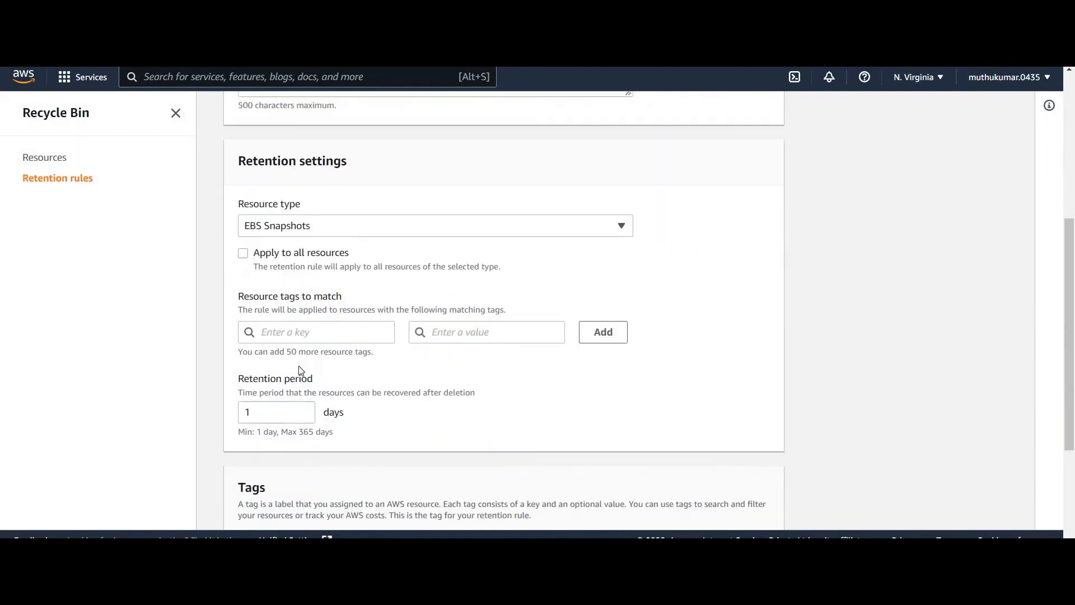
left_click(290, 365)
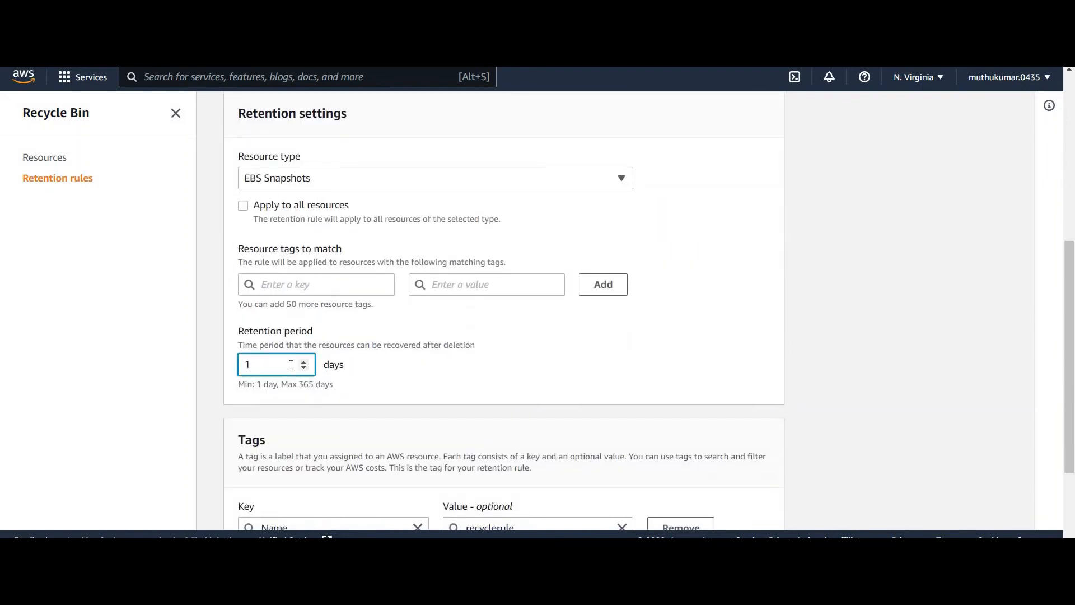
key("BackSpace")
type("2")
left_click(425, 367)
scroll(588, 468, "down", 2)
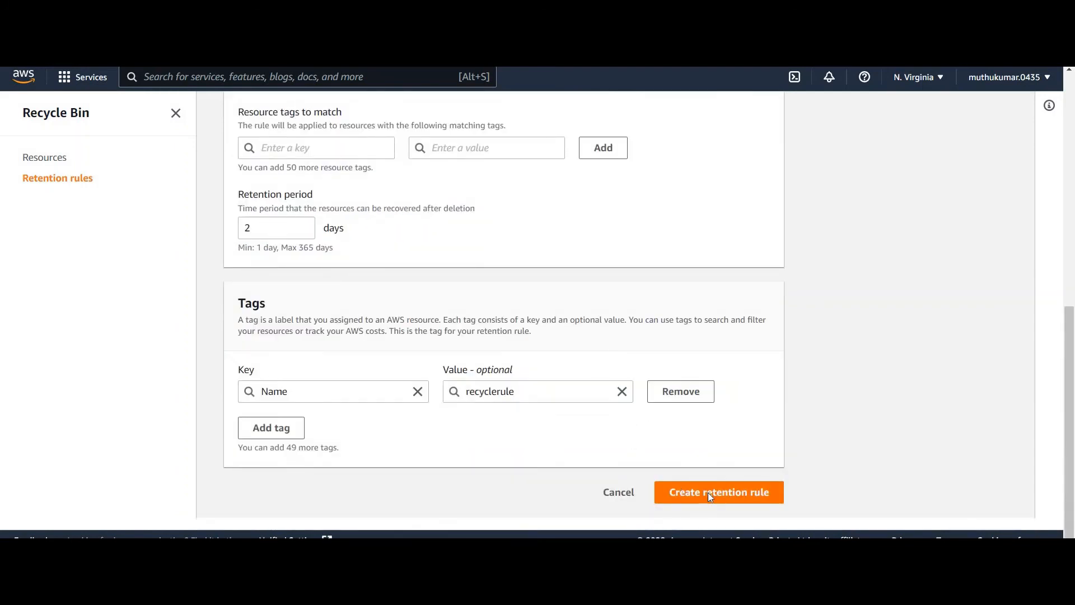
- Apply the recyclerule retention rule to all resources of the selected type and create the rule
left_click(709, 493)
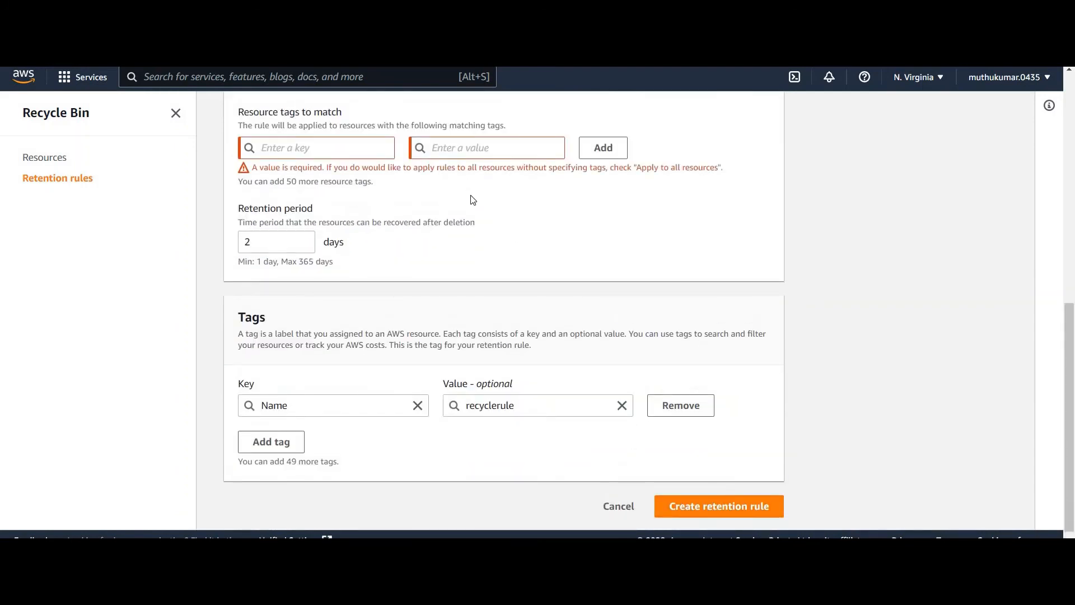
scroll(391, 212, "up", 1)
left_click(337, 217)
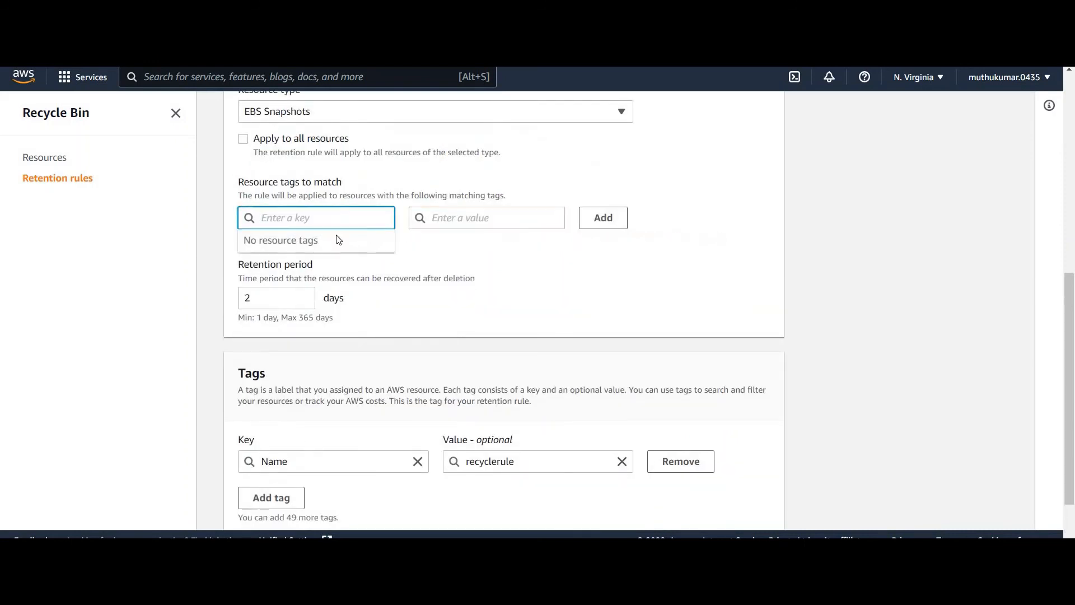
left_click(491, 268)
scroll(493, 391, "up", 2)
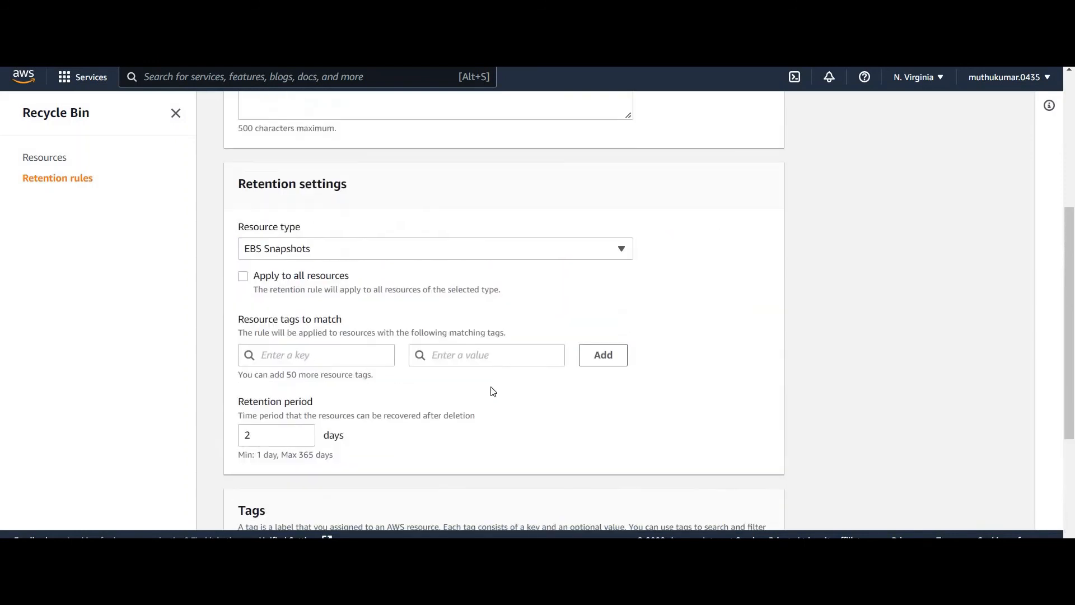
left_click(332, 278)
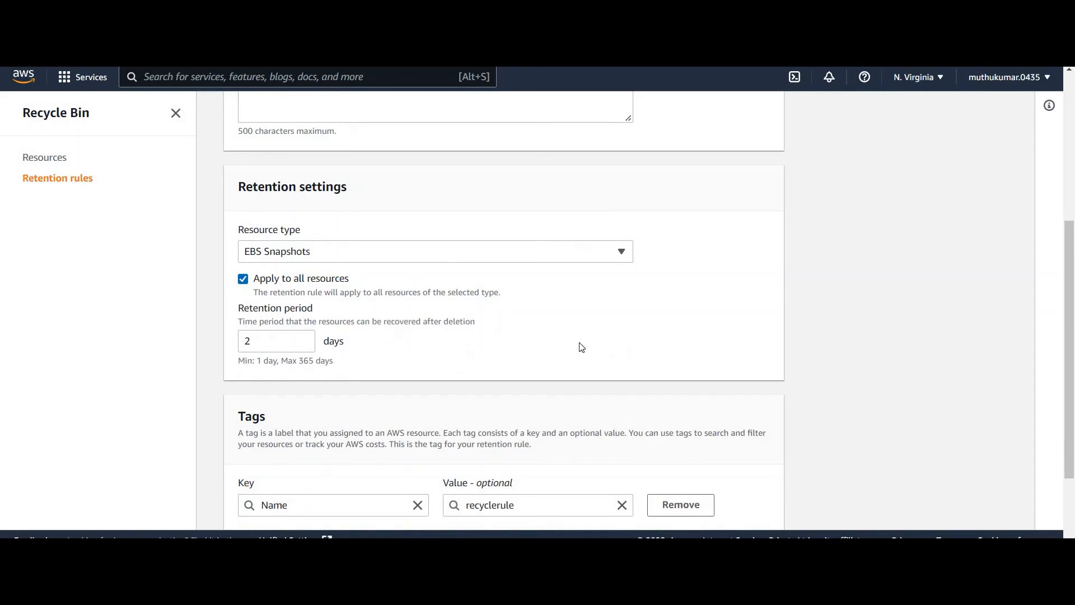
scroll(706, 487, "down", 2)
left_click(710, 497)
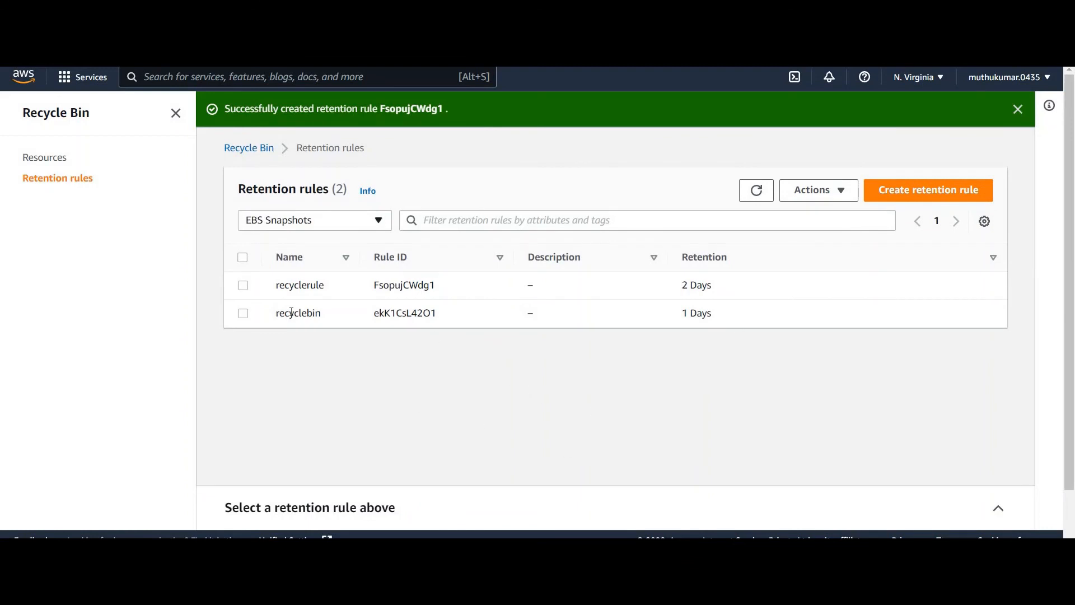
left_click(243, 286)
left_click(837, 191)
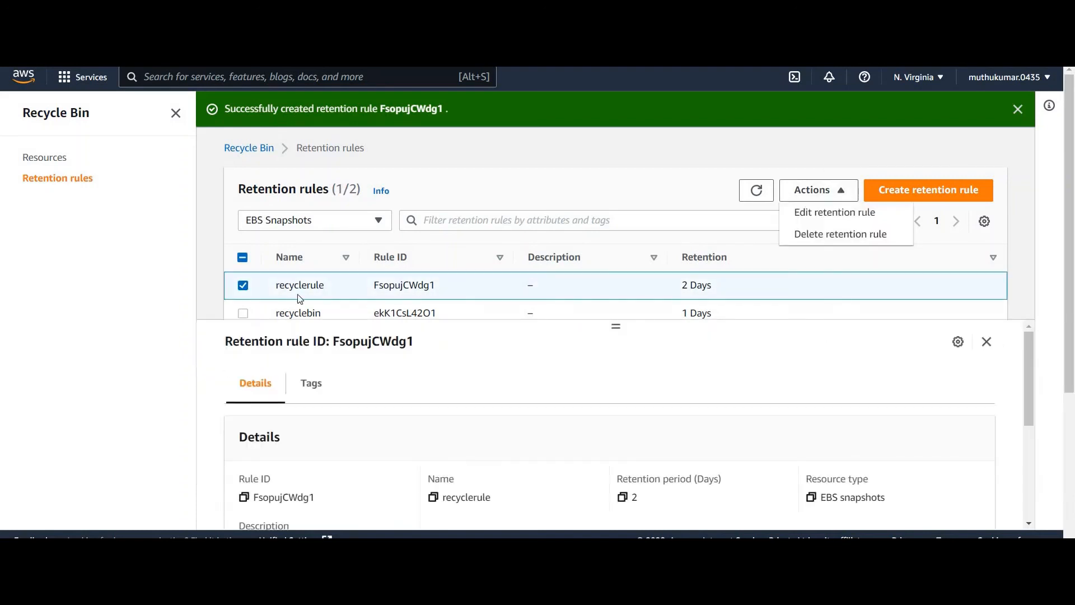
left_click(244, 300)
left_click(243, 285)
- Delete the recyclebin retention rule, confirming the deletion with the word delete
left_click(243, 313)
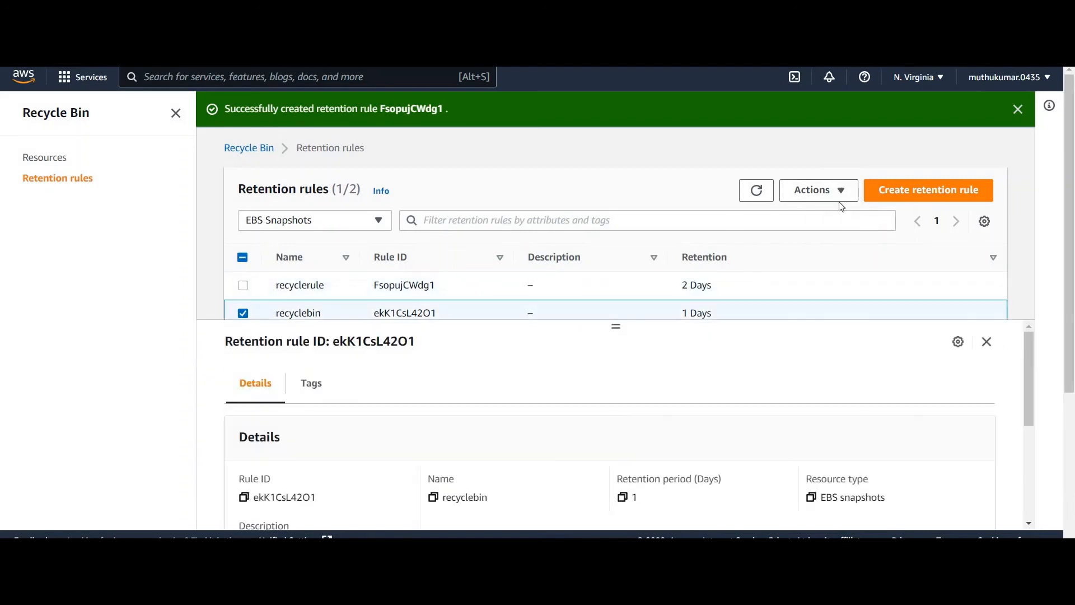
left_click(843, 191)
left_click(857, 234)
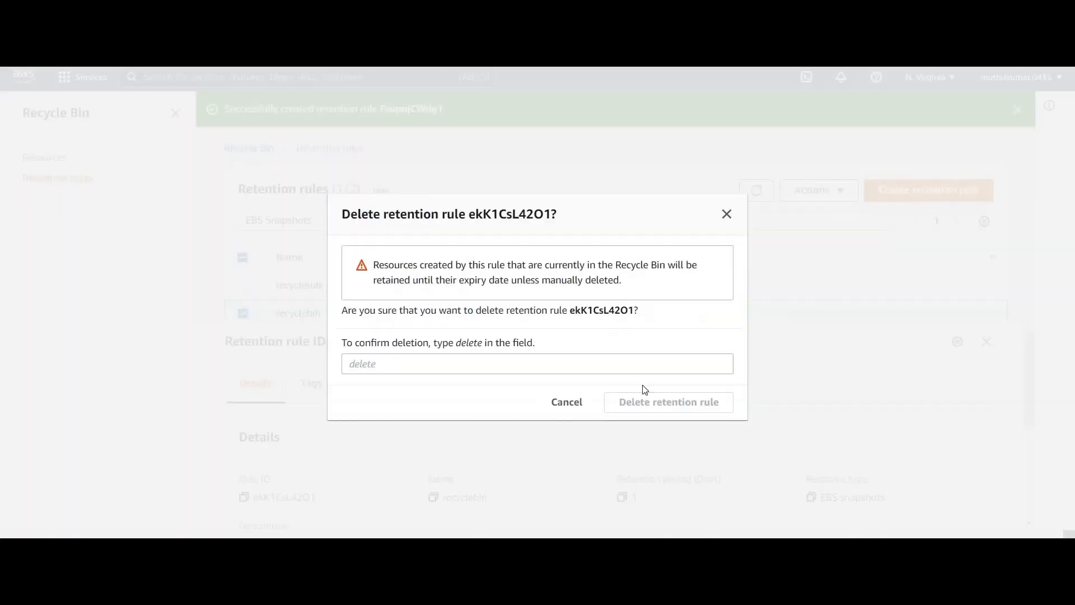
left_click(480, 342)
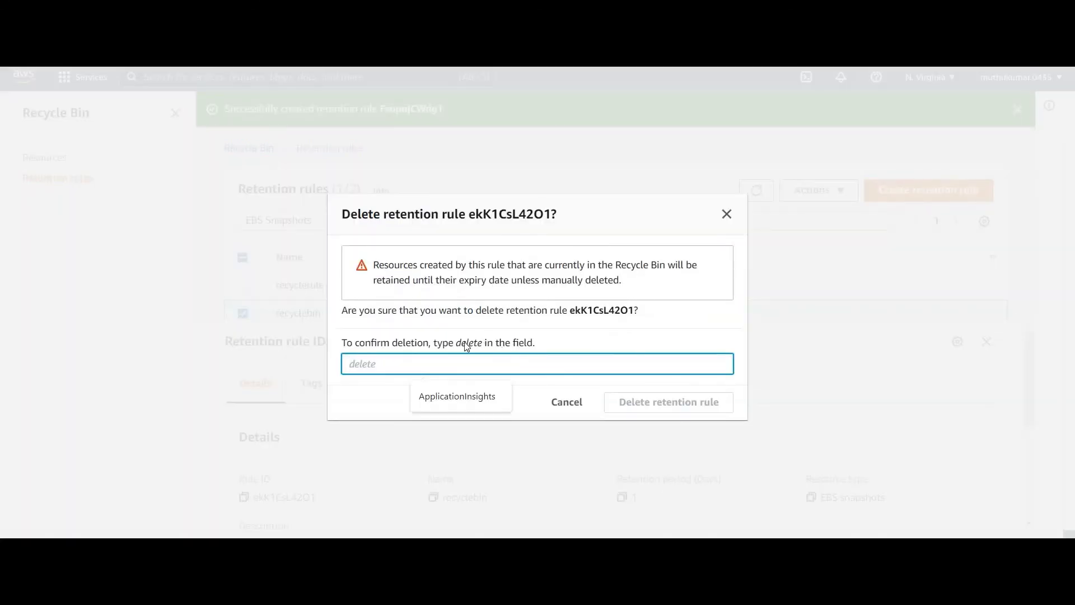
double_click(467, 343)
key("ctrl+c")
right_click(459, 345)
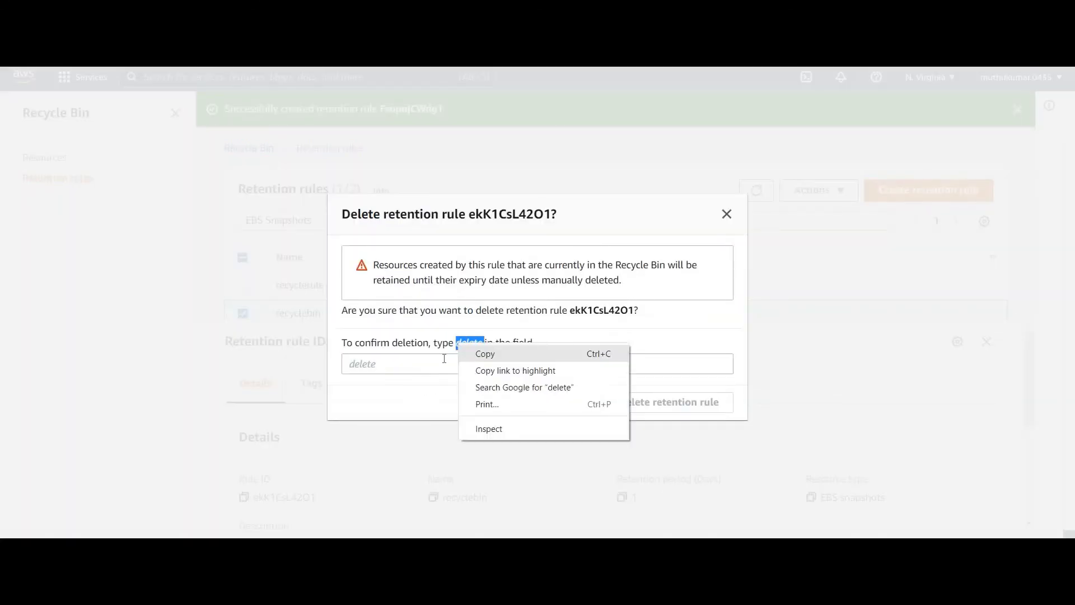
left_click(444, 359)
right_click(442, 359)
left_click(394, 367)
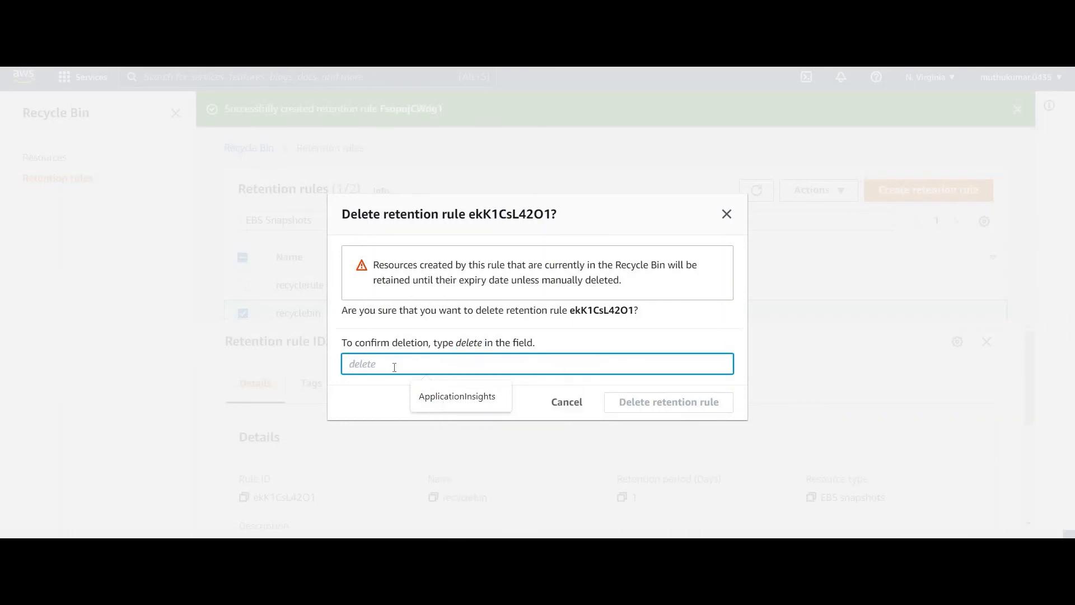
right_click(398, 368)
left_click(417, 478)
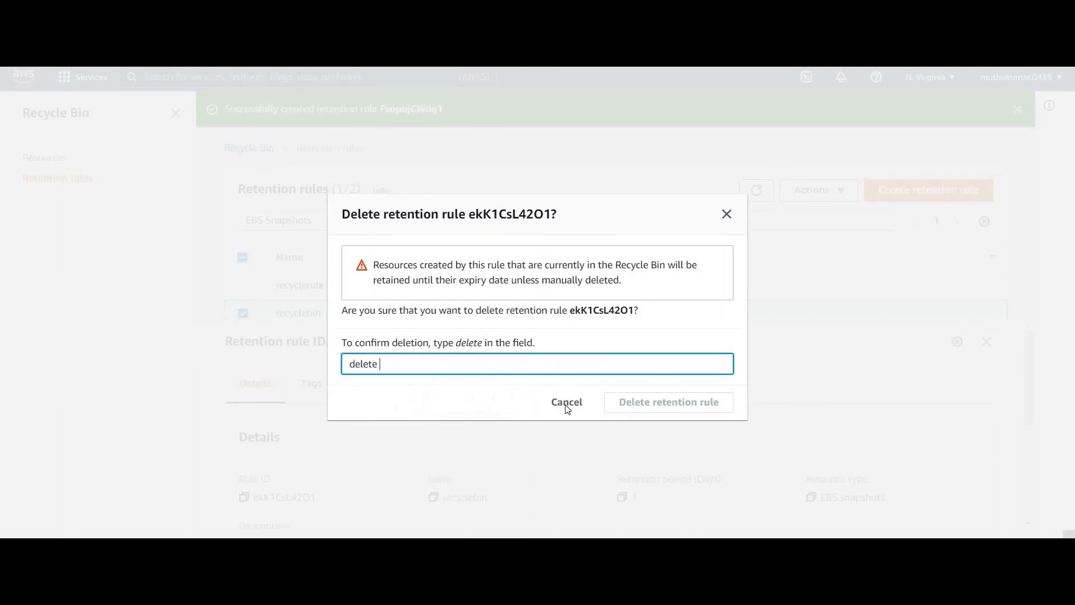
key("BackSpace")
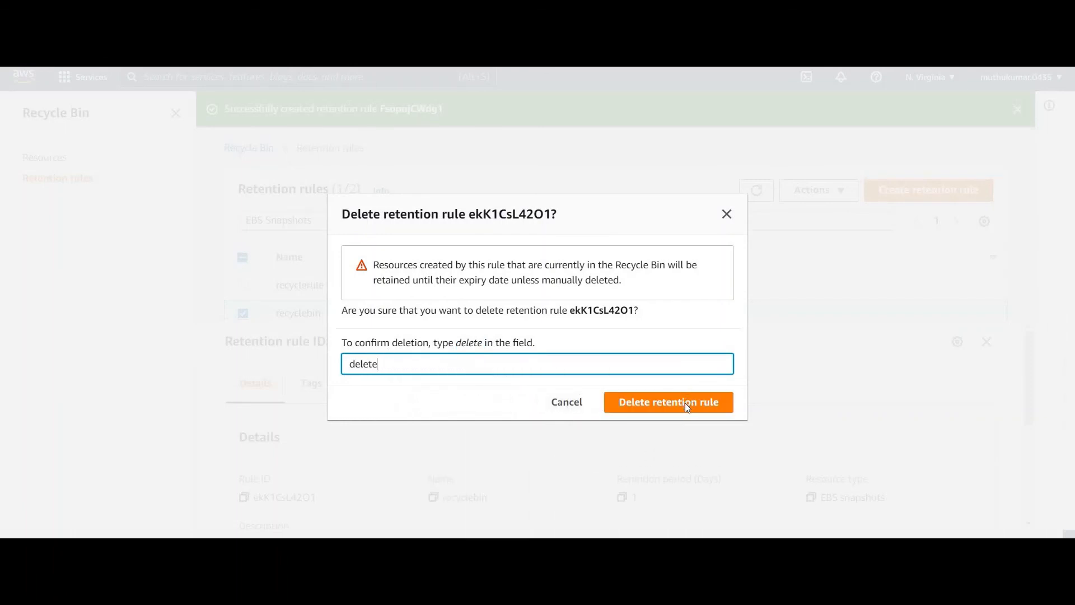
left_click(686, 405)
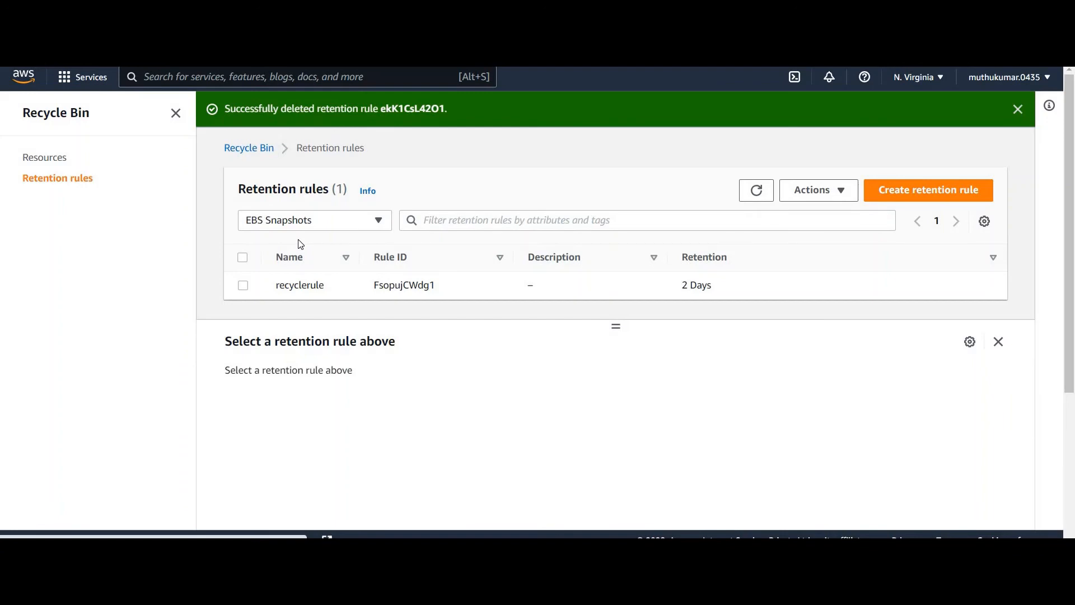
- Return to the EC2 snapshots list and delete the myweserversanpshot snapshot
key("alt+Left")
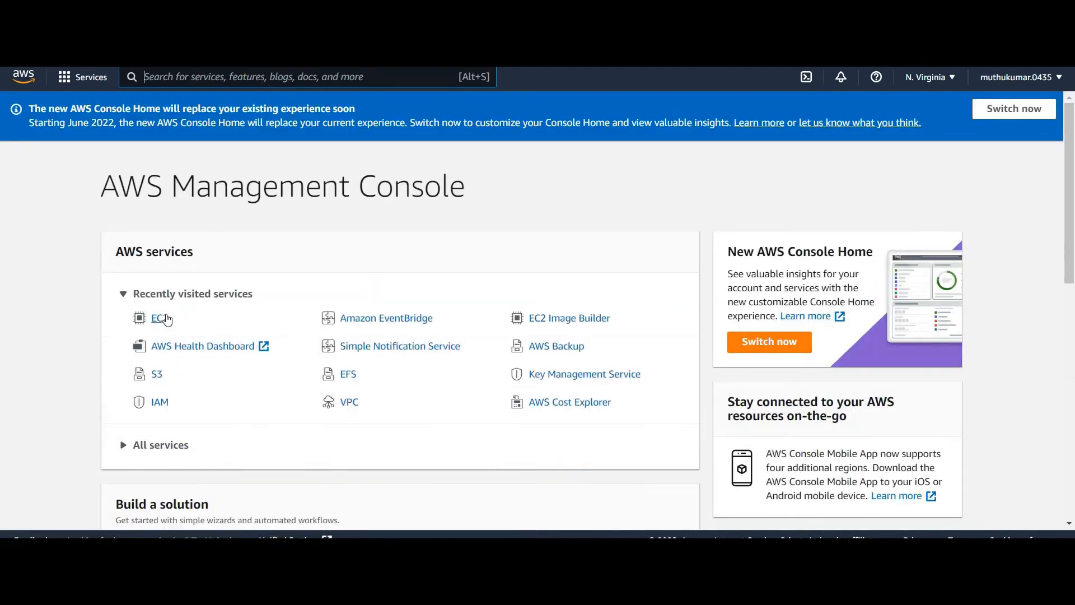
left_click(166, 319)
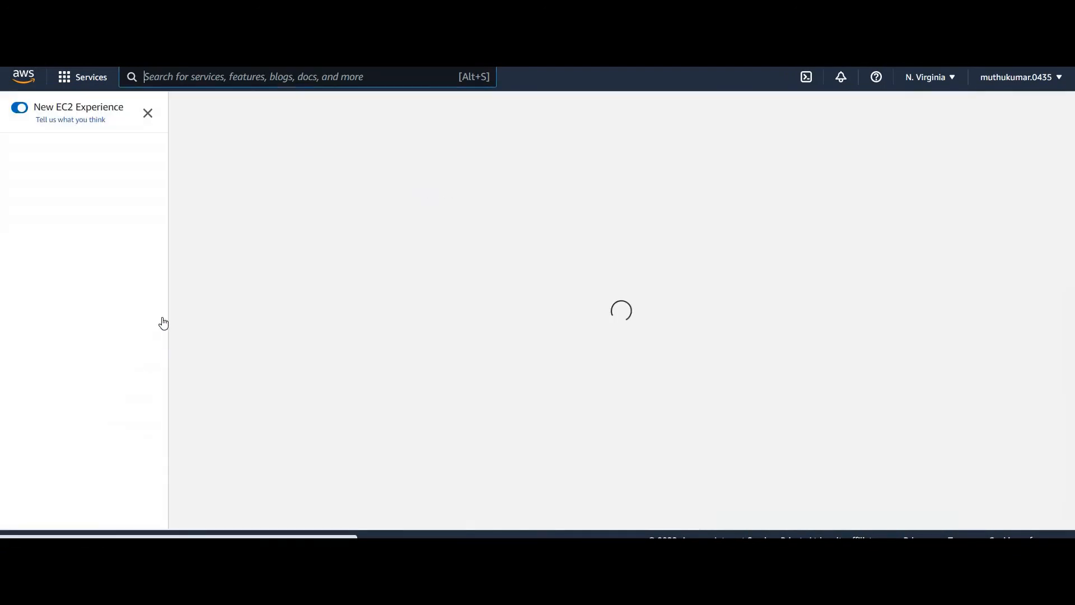
scroll(55, 398, "down", 2)
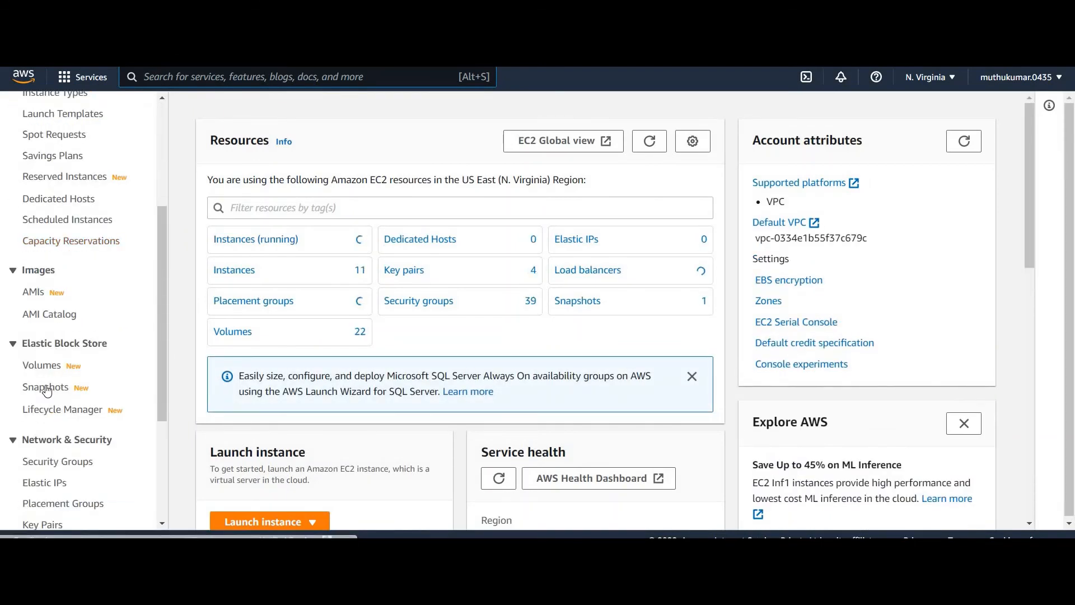
left_click(56, 386)
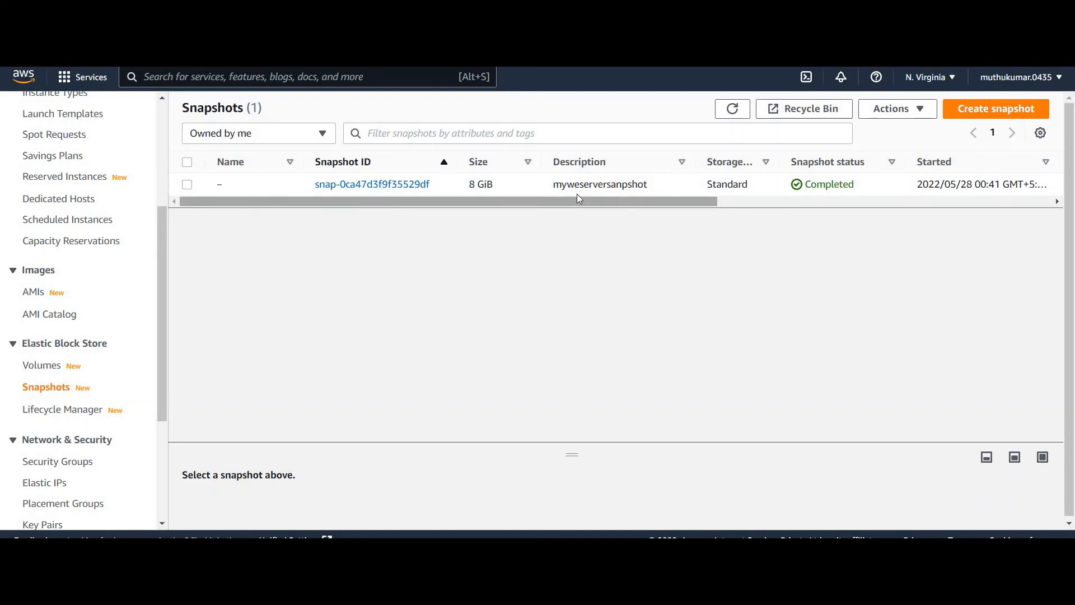
left_click(186, 184)
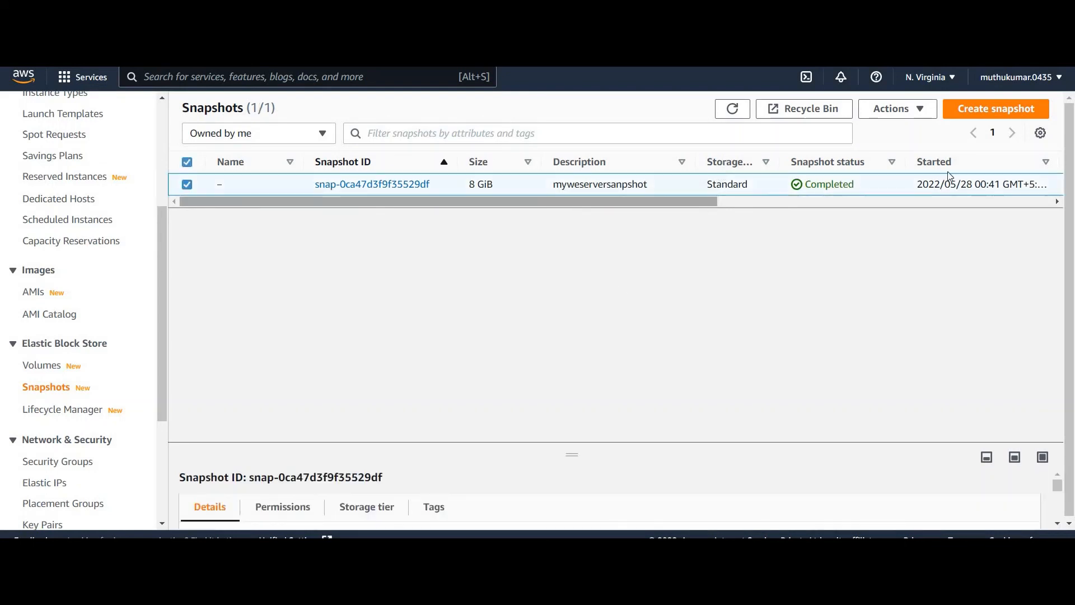
left_click(898, 108)
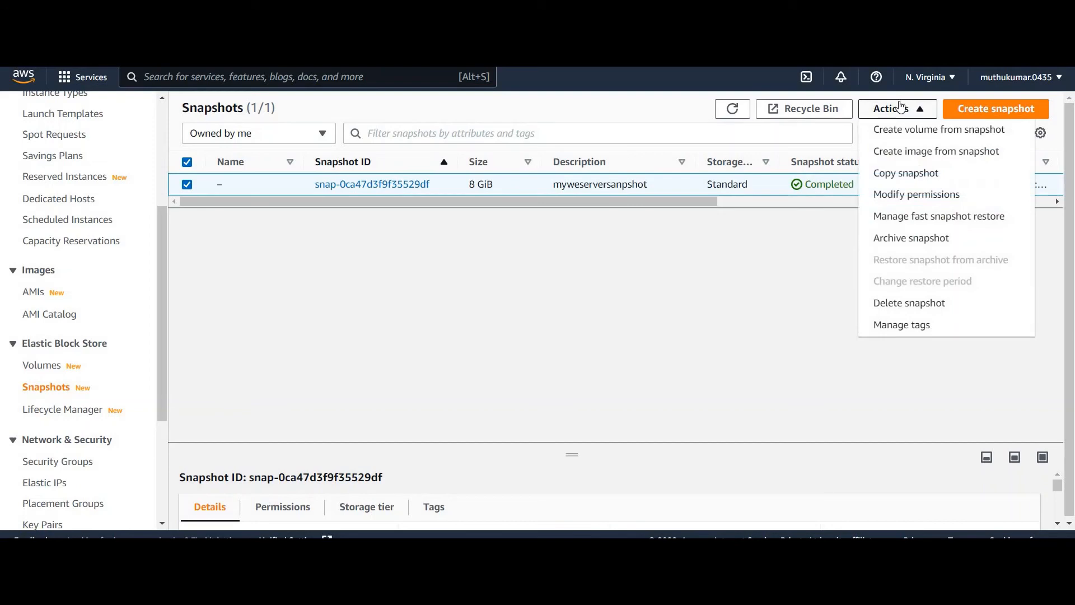
left_click(909, 302)
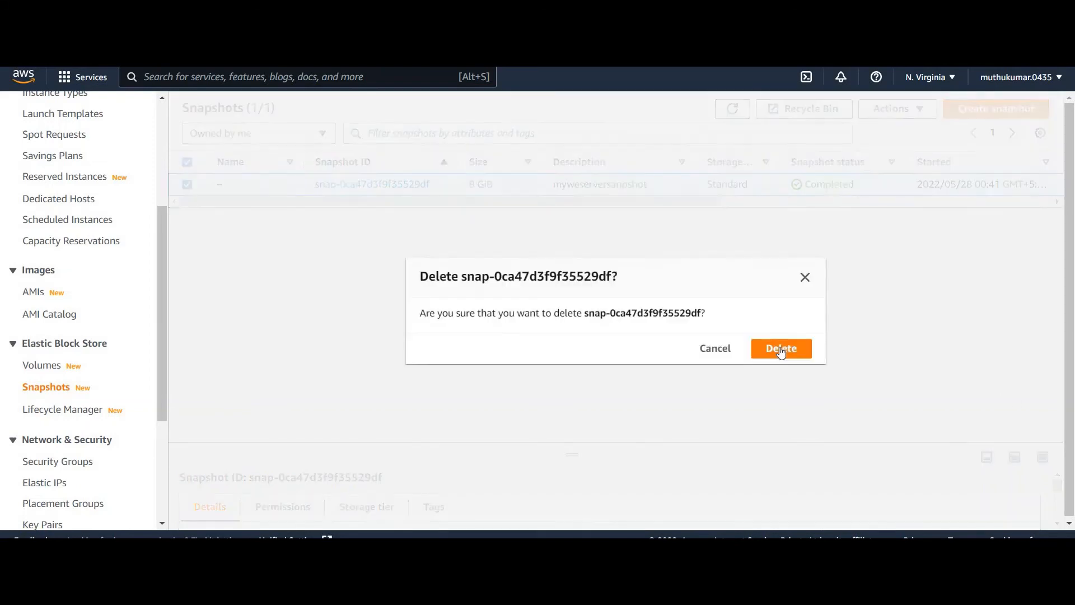
left_click(782, 348)
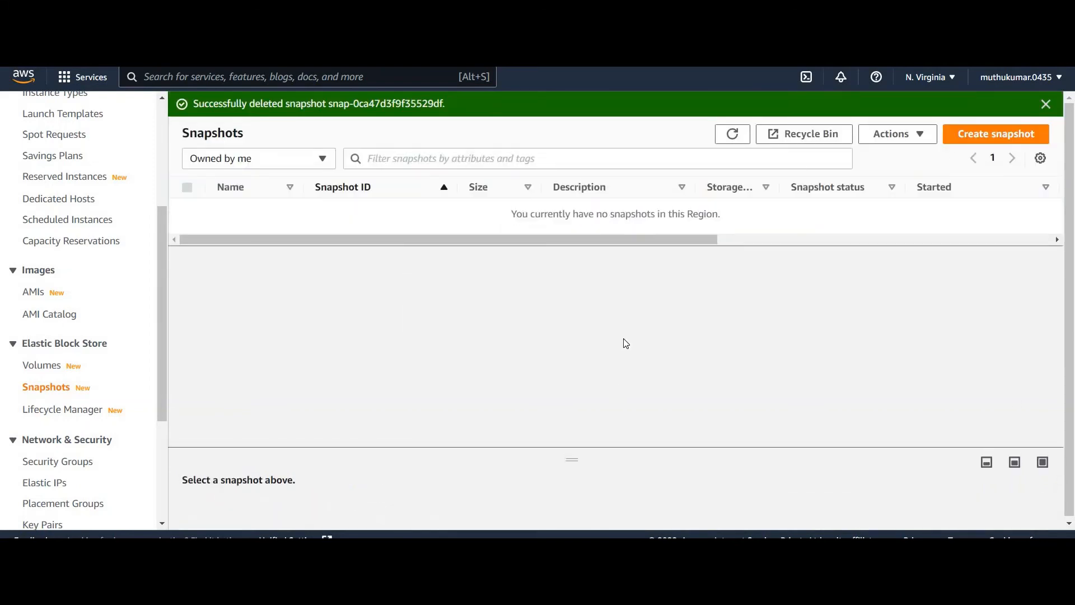
- Open the Recycle Bin's resources and select the deleted myweserversanpshot snapshot
left_click(807, 145)
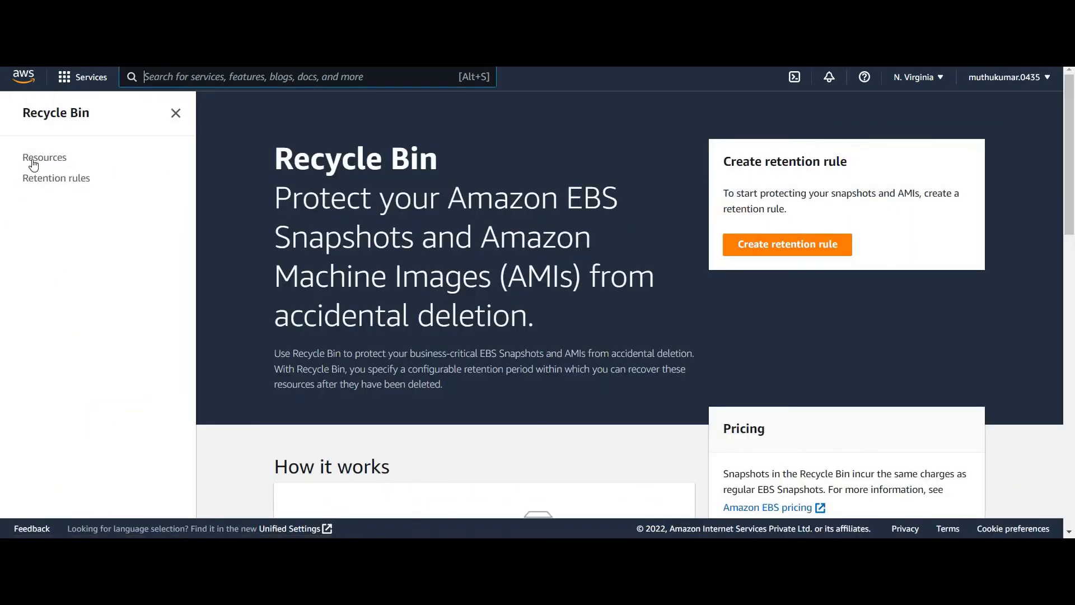
left_click(31, 157)
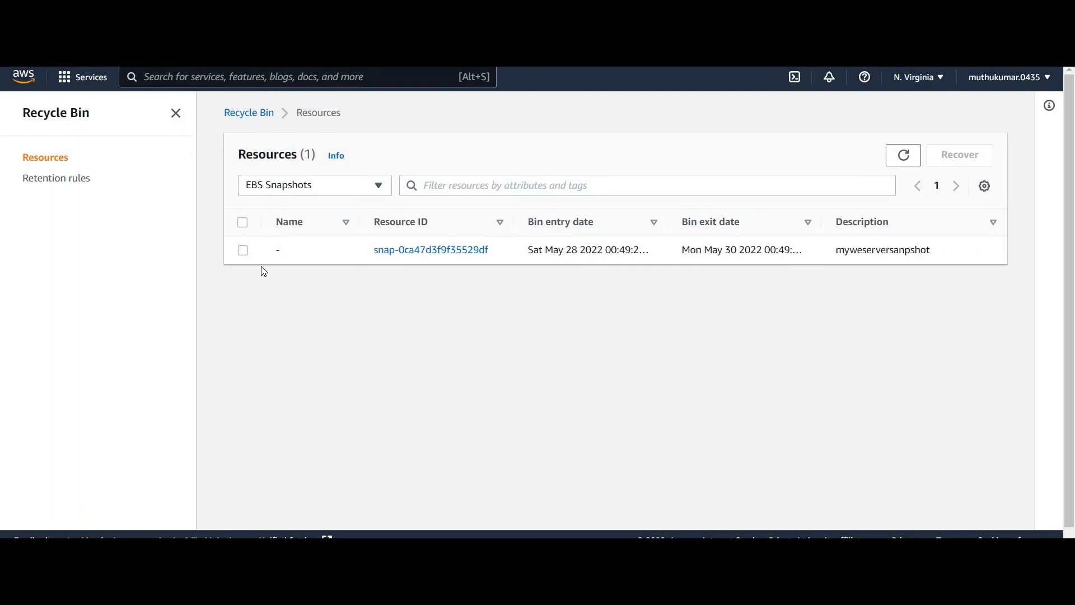
left_click(825, 252)
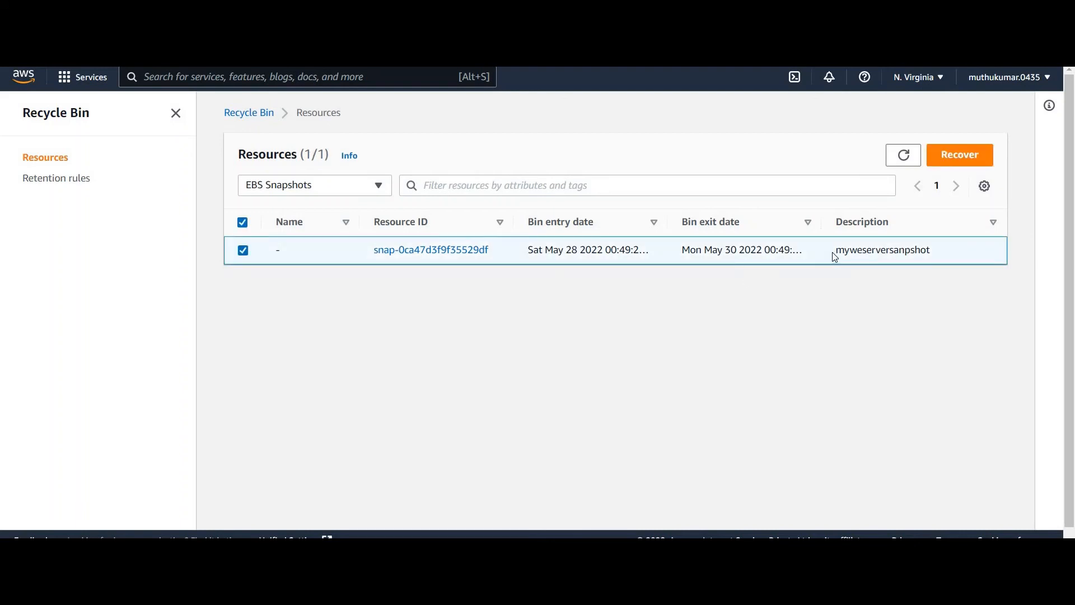